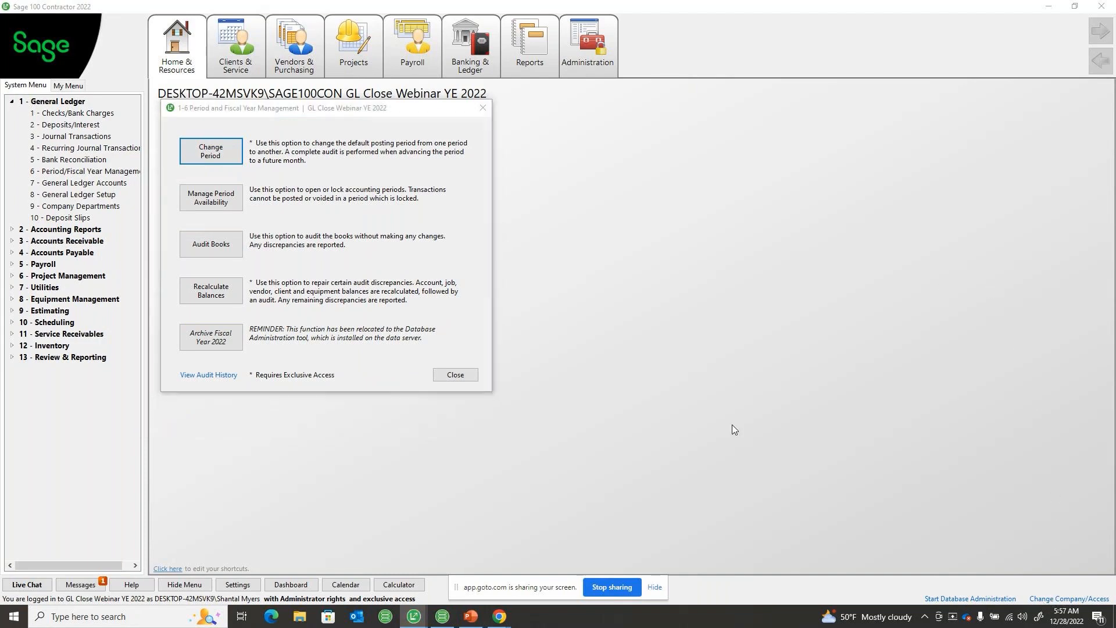
# Close period management and check the administrator-rights and exclusive-access options for GL Close Webinar YE 2022 in the company list
pyautogui.click(454, 374)
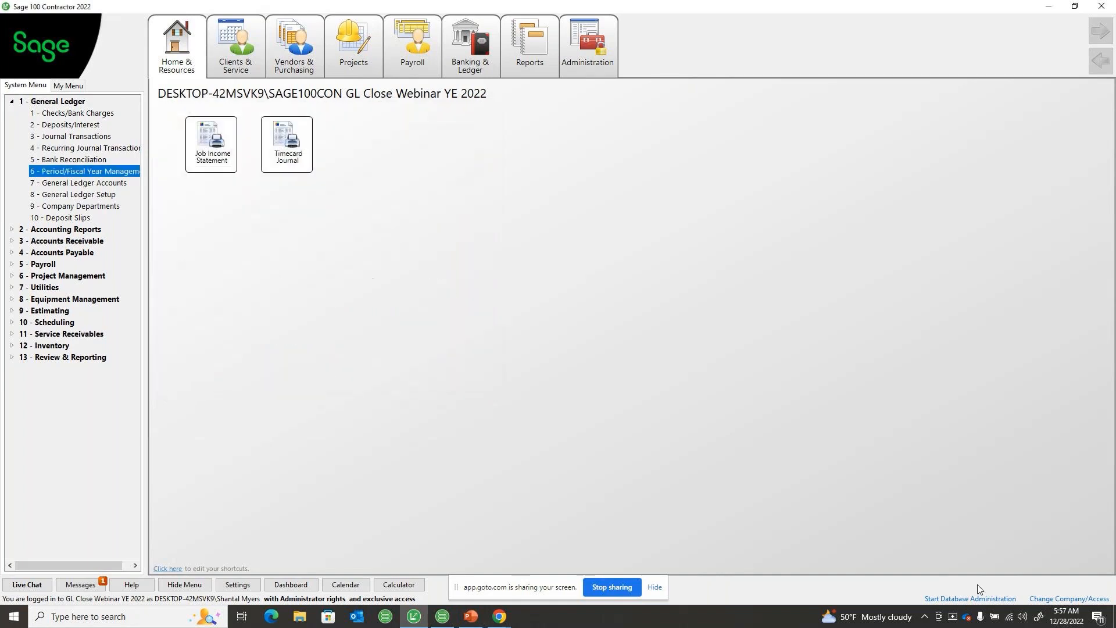
pyautogui.click(1038, 600)
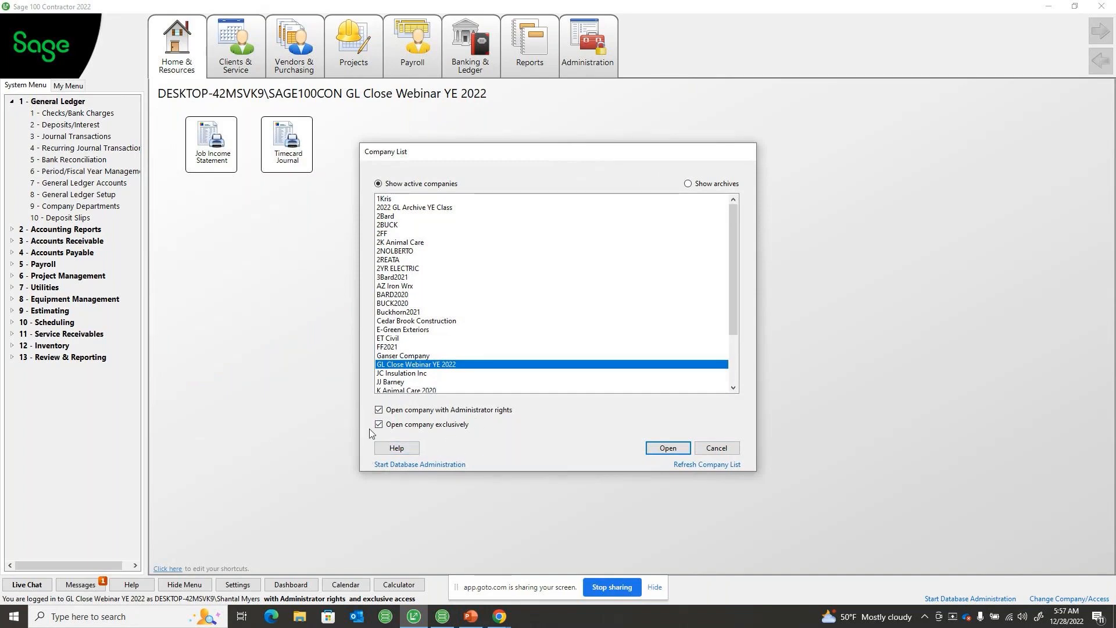
pyautogui.click(659, 450)
pyautogui.click(639, 353)
pyautogui.click(726, 453)
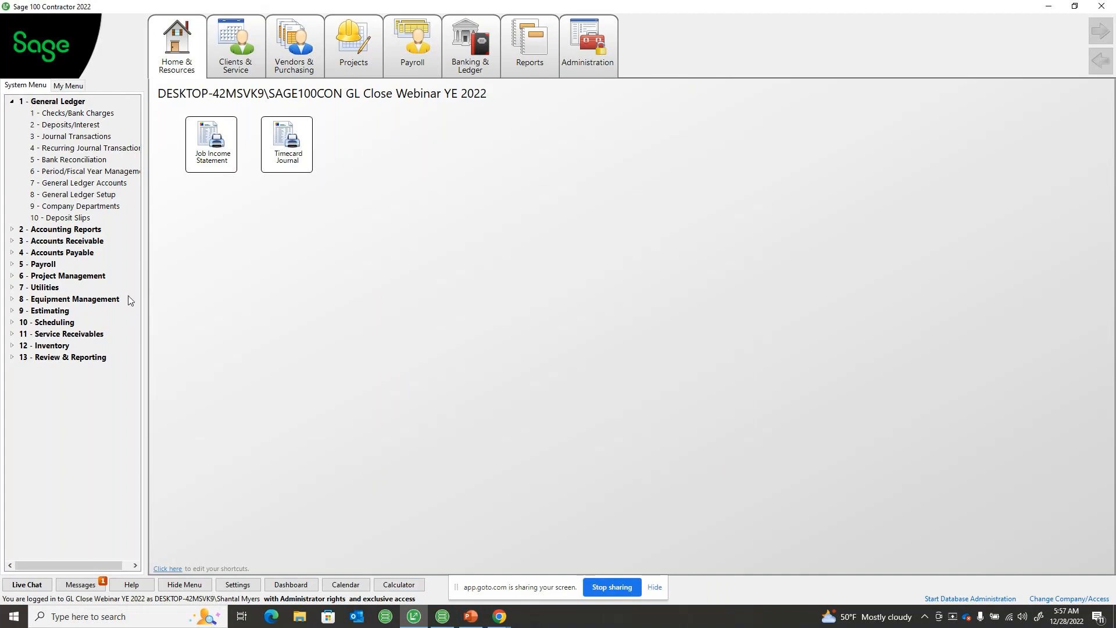
# Start changing the posting period to period 1 of fiscal year 2023 and run the required audit
pyautogui.click(110, 171)
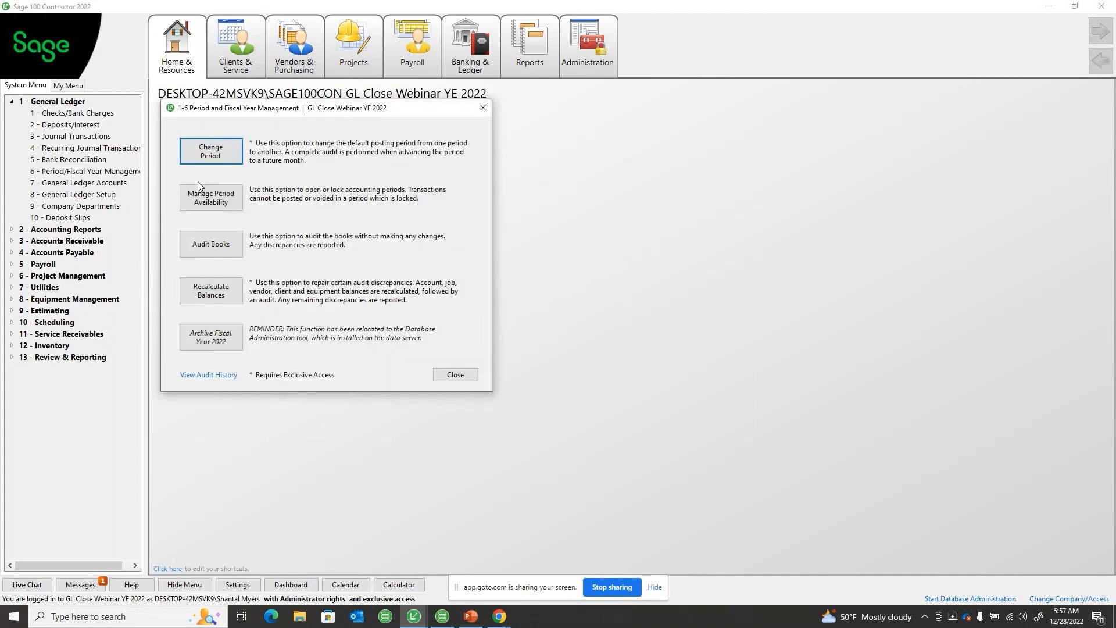
pyautogui.click(203, 163)
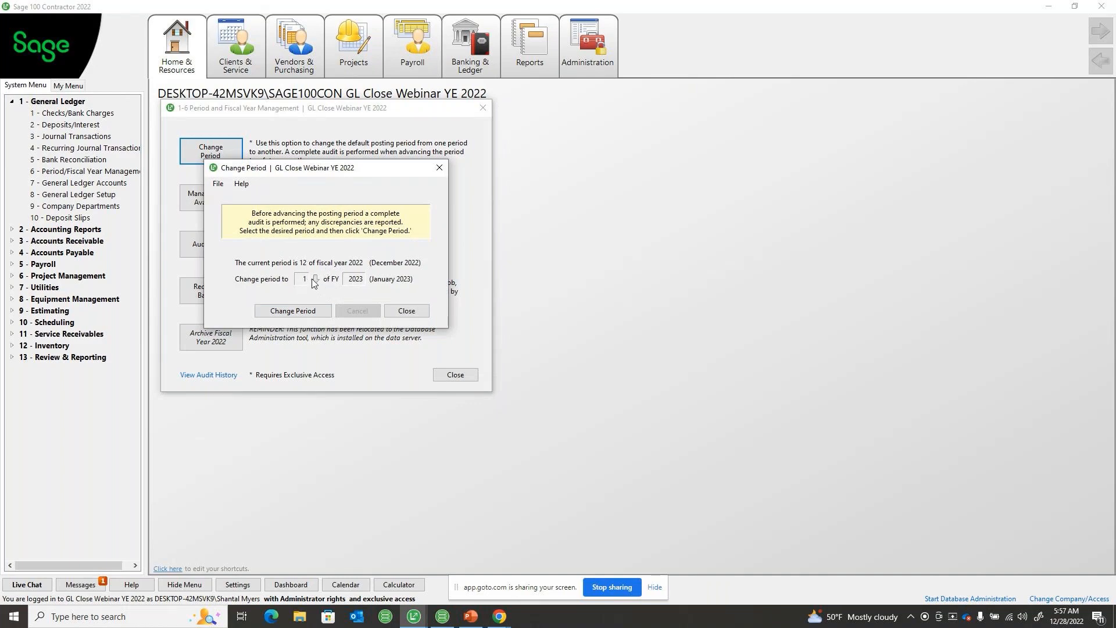
pyautogui.click(311, 314)
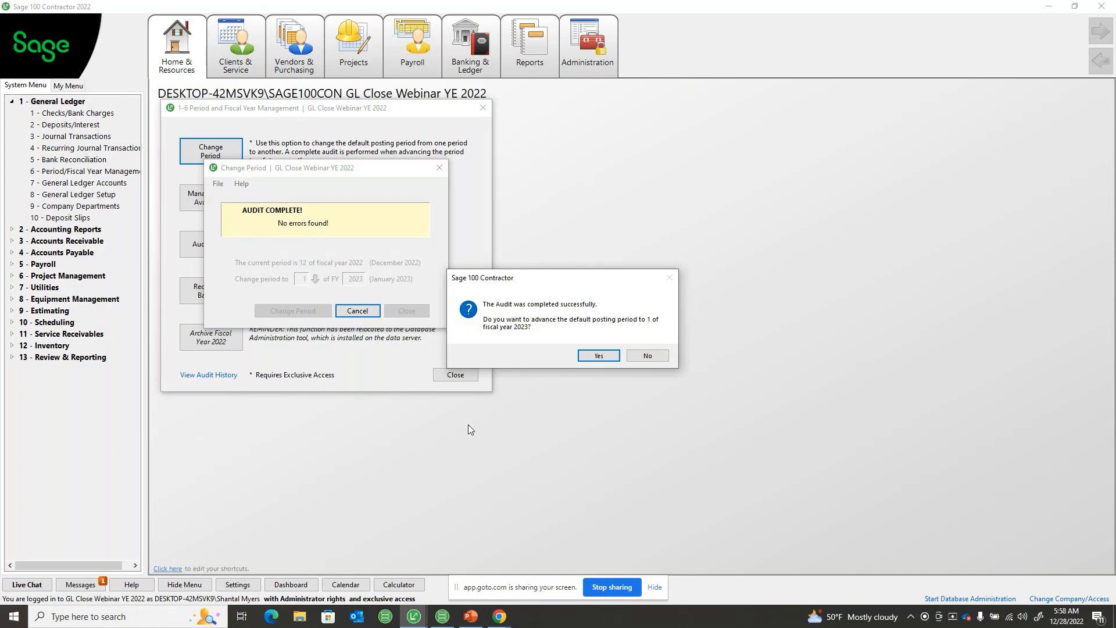
# Switch to the PowerPoint presentation and show the Preparing for GL Archive slide about the period audit
pyautogui.click(471, 616)
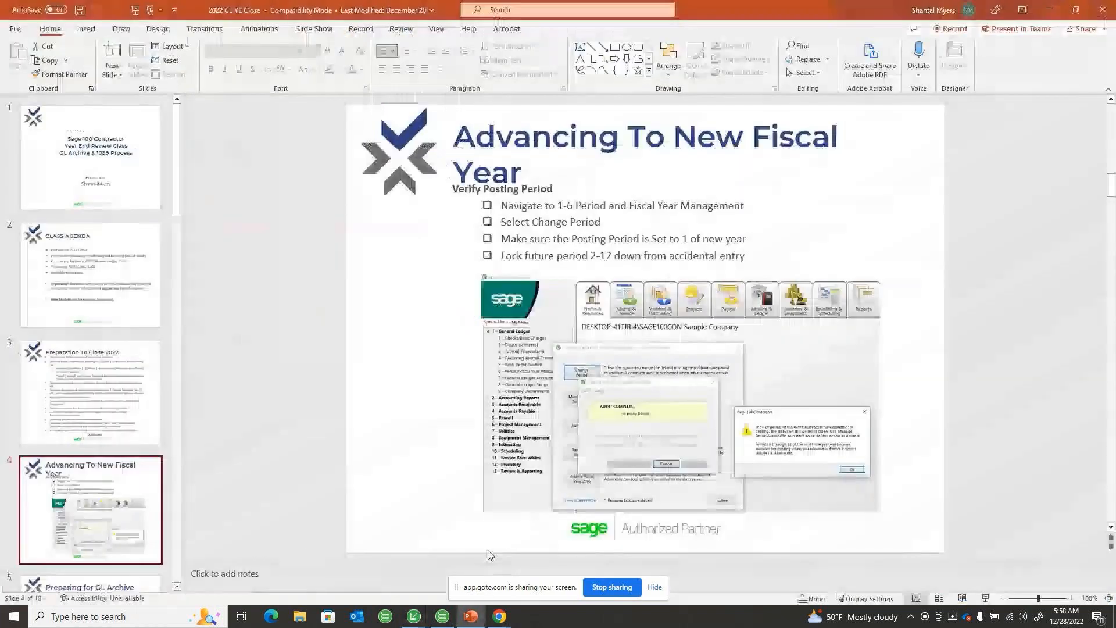
pyautogui.scroll(-5, 87, 396)
pyautogui.click(82, 391)
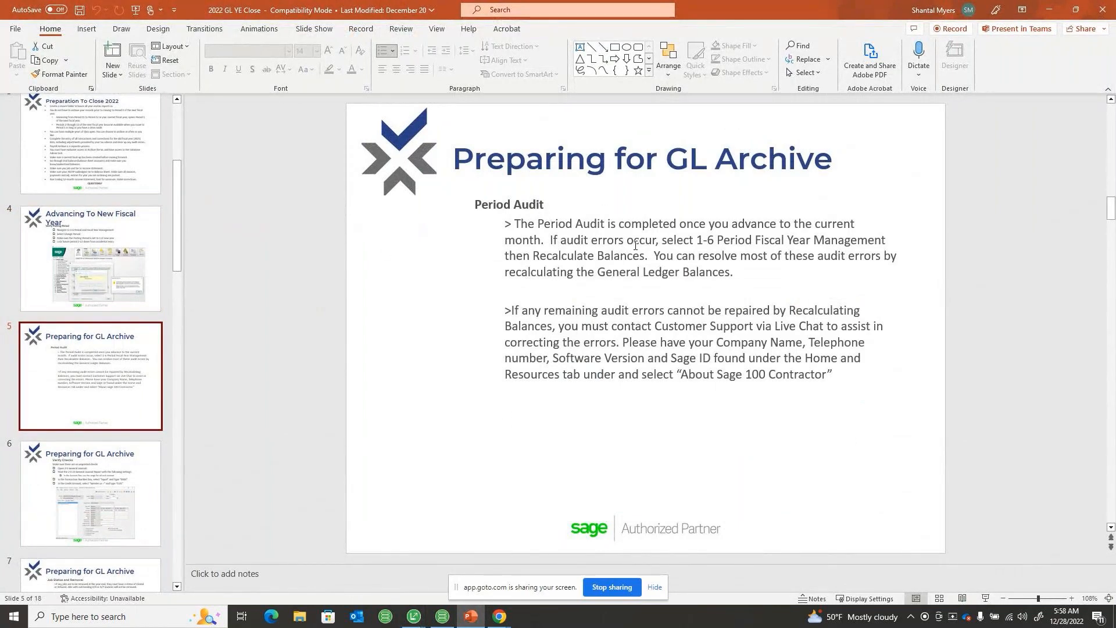
# Switch back to Sage 100 Contractor and confirm advancing the default posting period to 1 of fiscal year 2023
pyautogui.moveTo(443, 622)
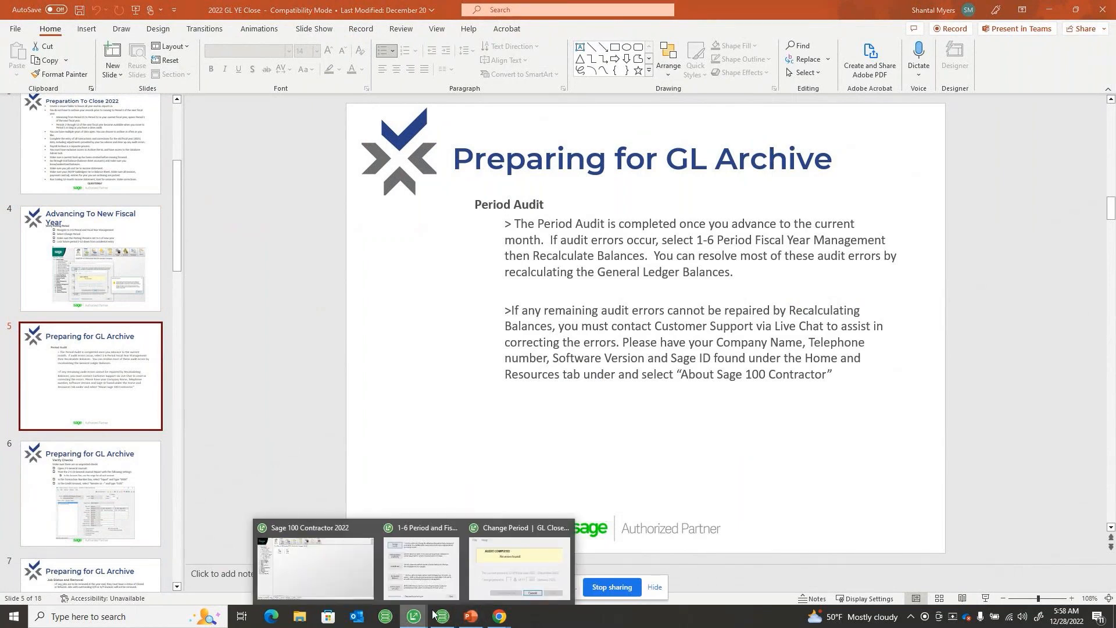
pyautogui.click(485, 584)
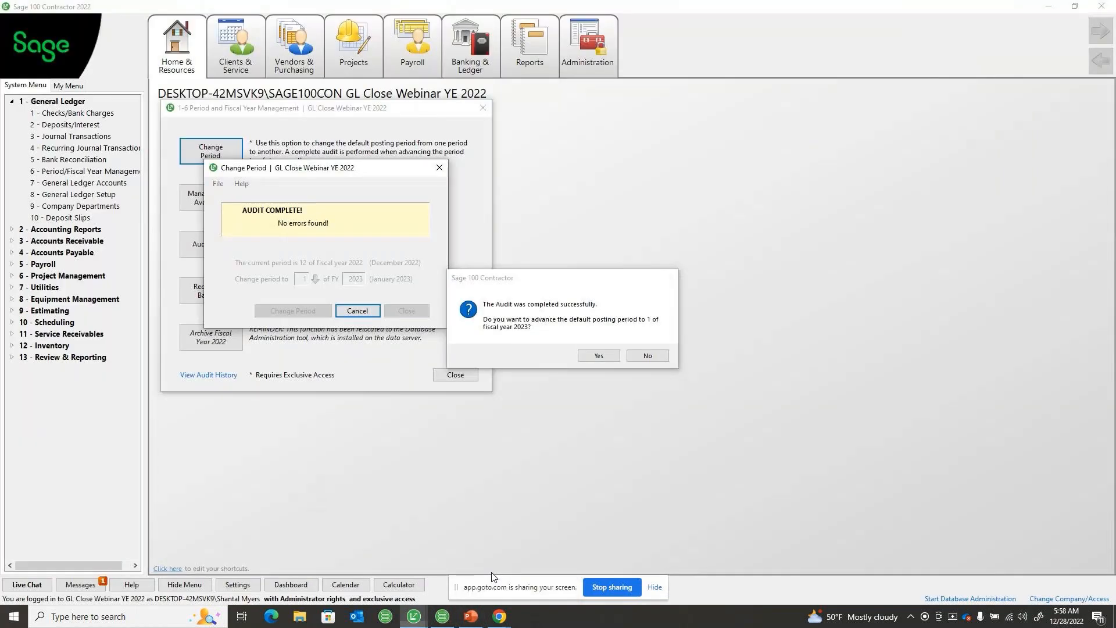
pyautogui.click(588, 356)
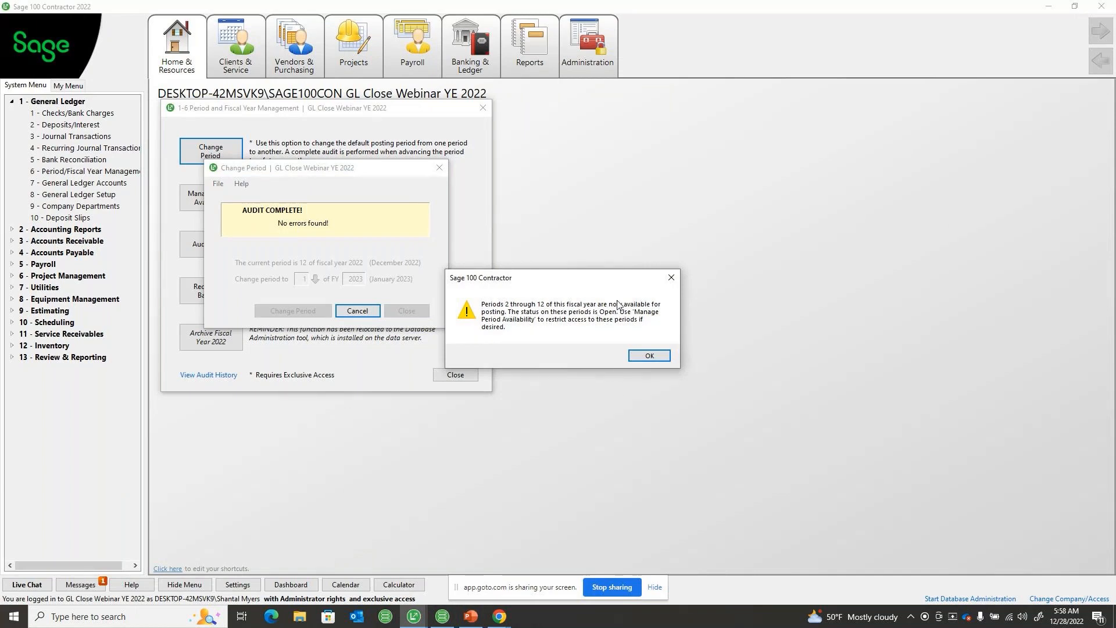
pyautogui.click(649, 355)
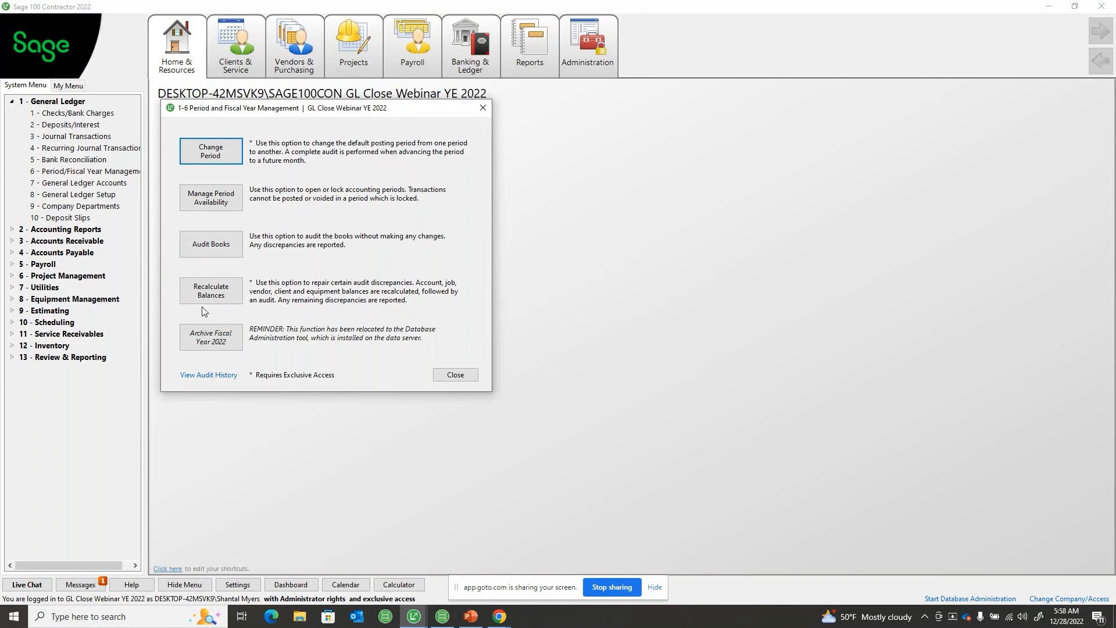
# Recalculate the company balances with the follow-up audit and close Period and Fiscal Year Management
pyautogui.click(226, 289)
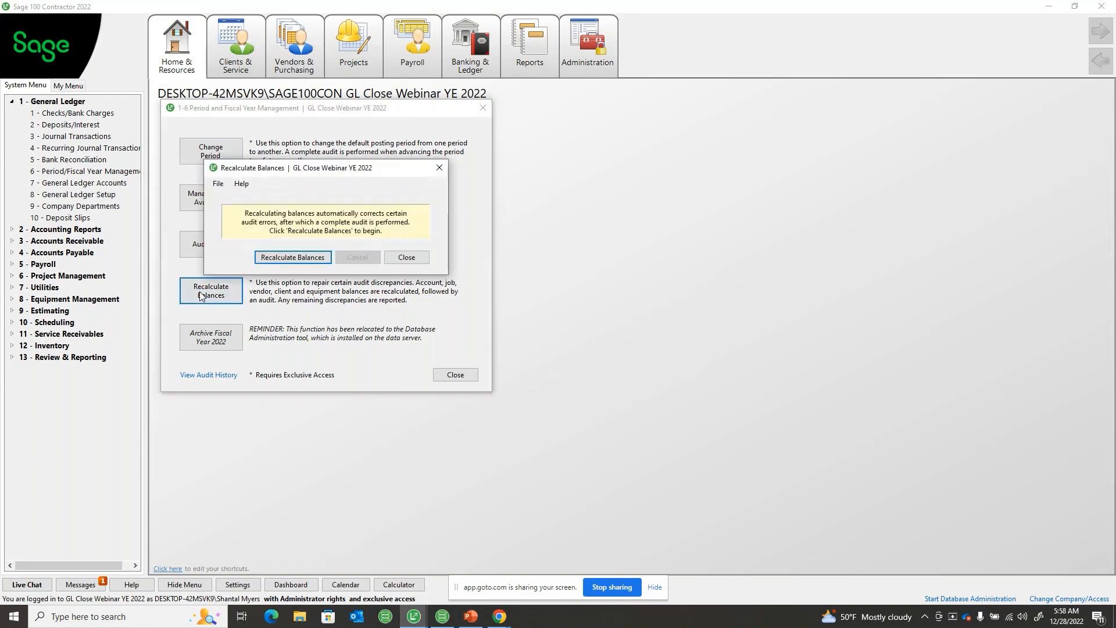
pyautogui.click(291, 258)
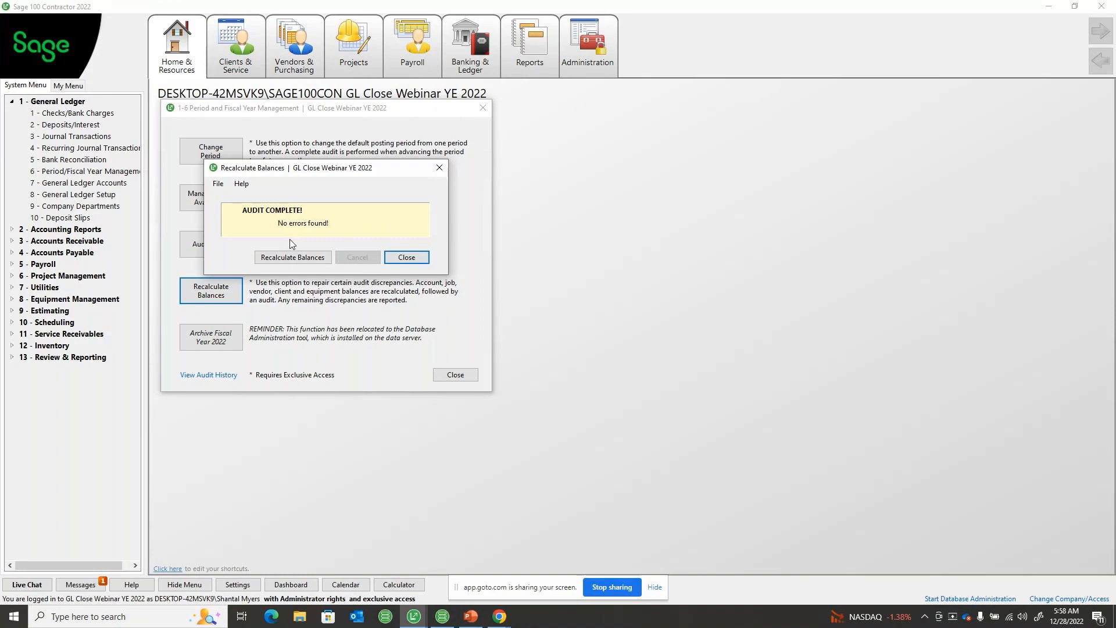
pyautogui.click(407, 258)
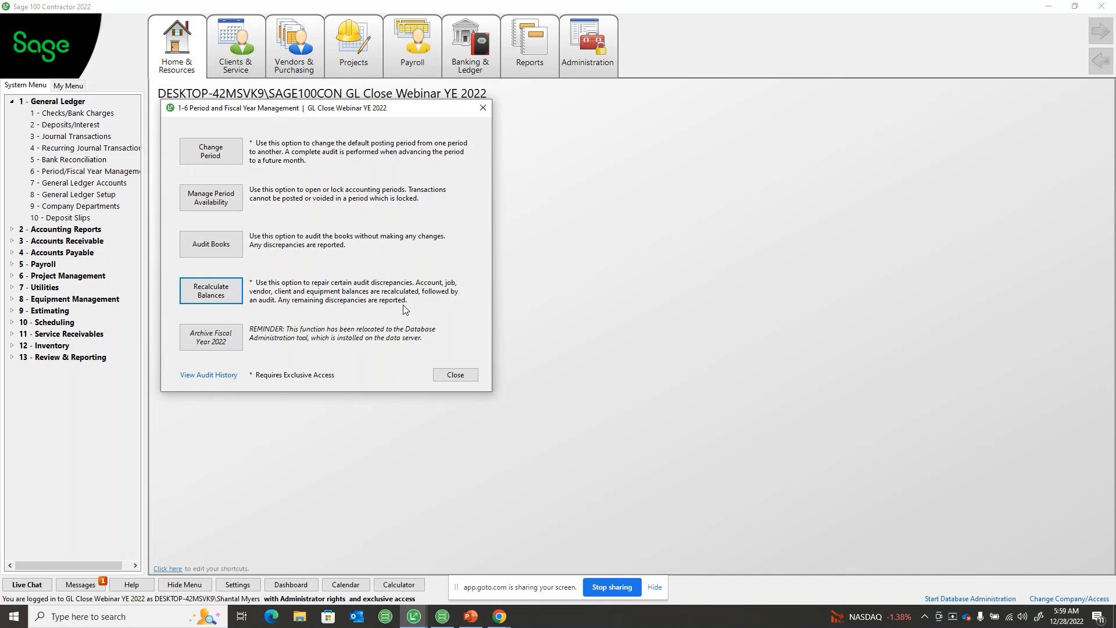
pyautogui.click(482, 108)
# Look at the Sage Support Knowledgebase search page for Sage 100 Contractor and close the browser
pyautogui.moveTo(180, 47)
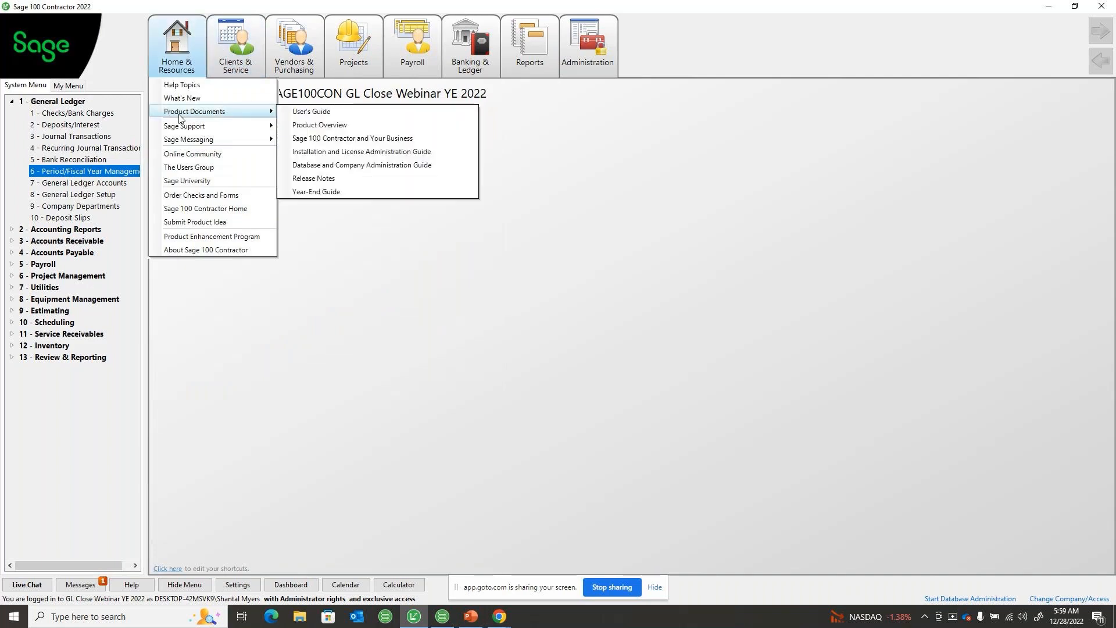
pyautogui.moveTo(201, 128)
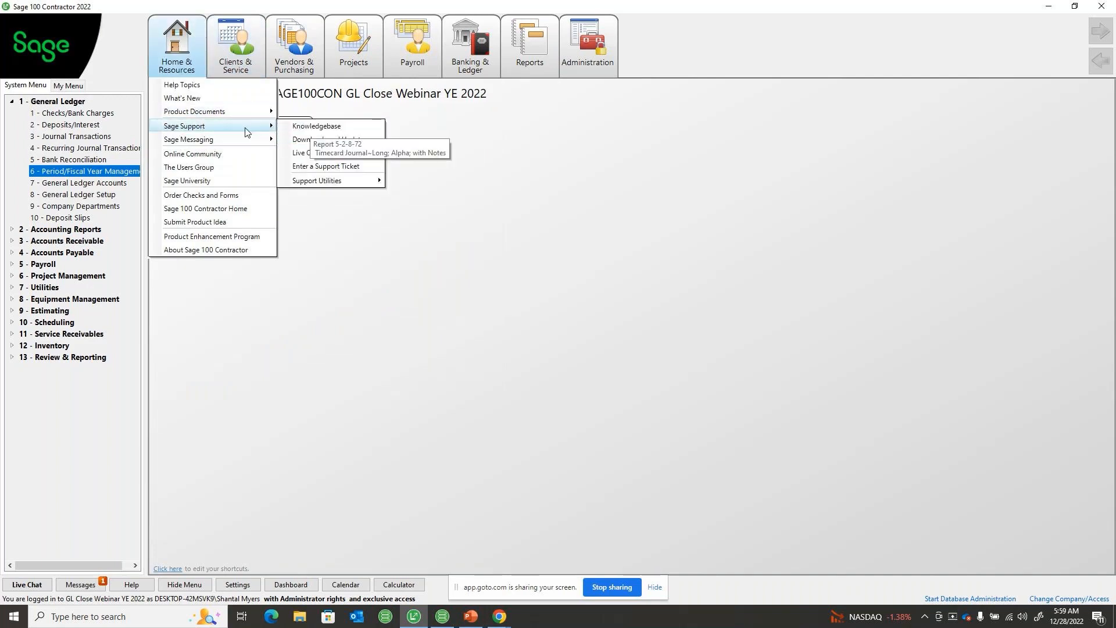
pyautogui.click(314, 126)
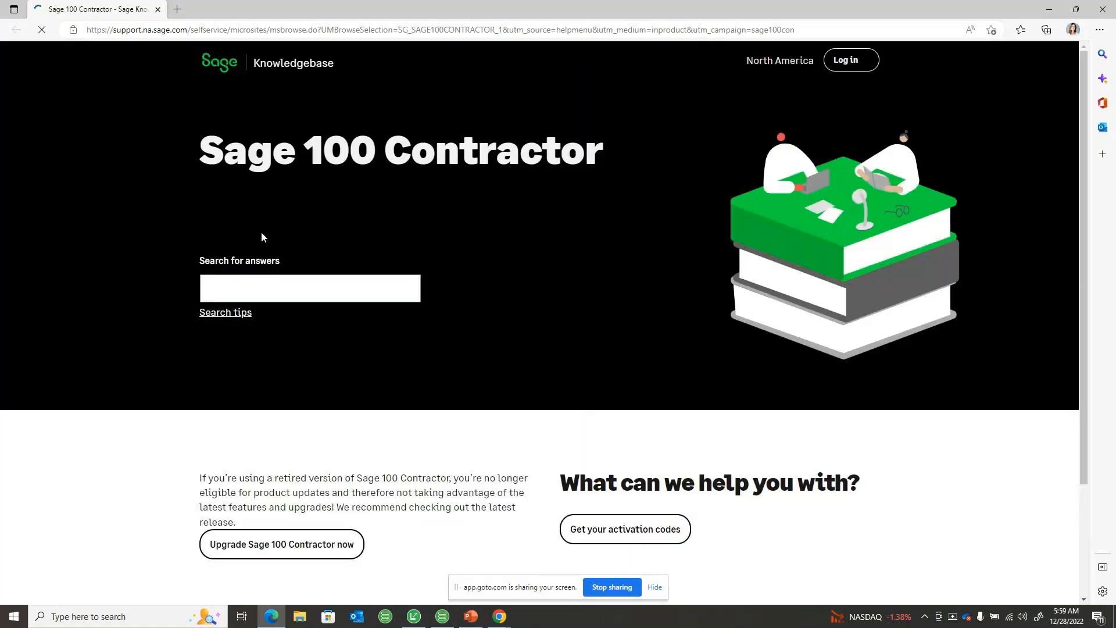
pyautogui.click(316, 289)
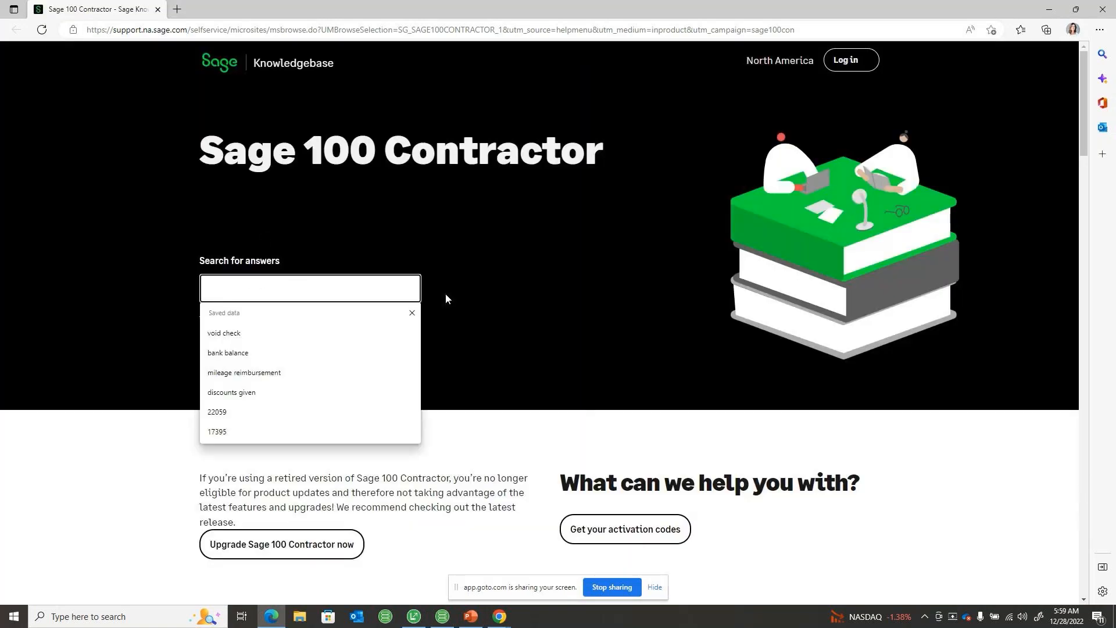
pyautogui.click(1056, 7)
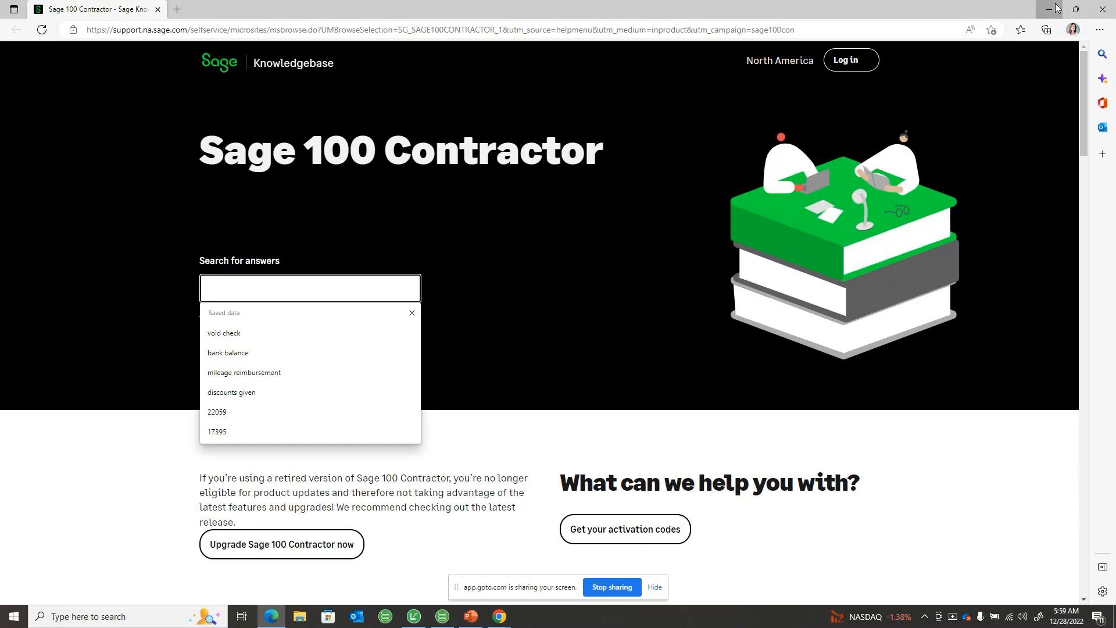
pyautogui.click(1092, 6)
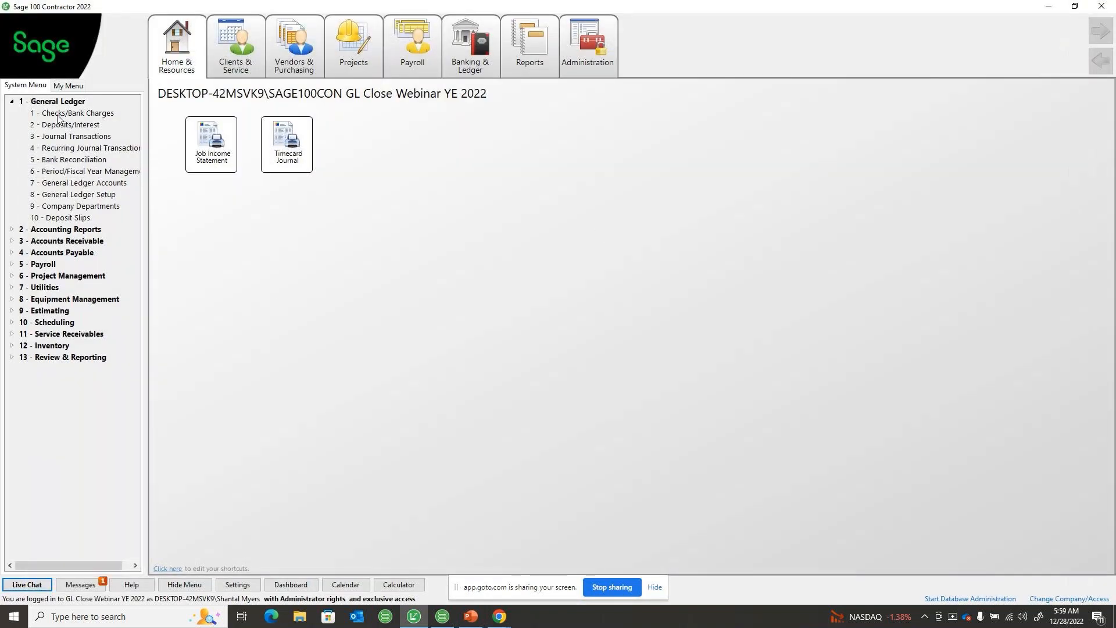
# Show the Verify Checks slide in the PowerPoint presentation and return to Sage 100 Contractor, dismissing the mail notification
pyautogui.click(11, 102)
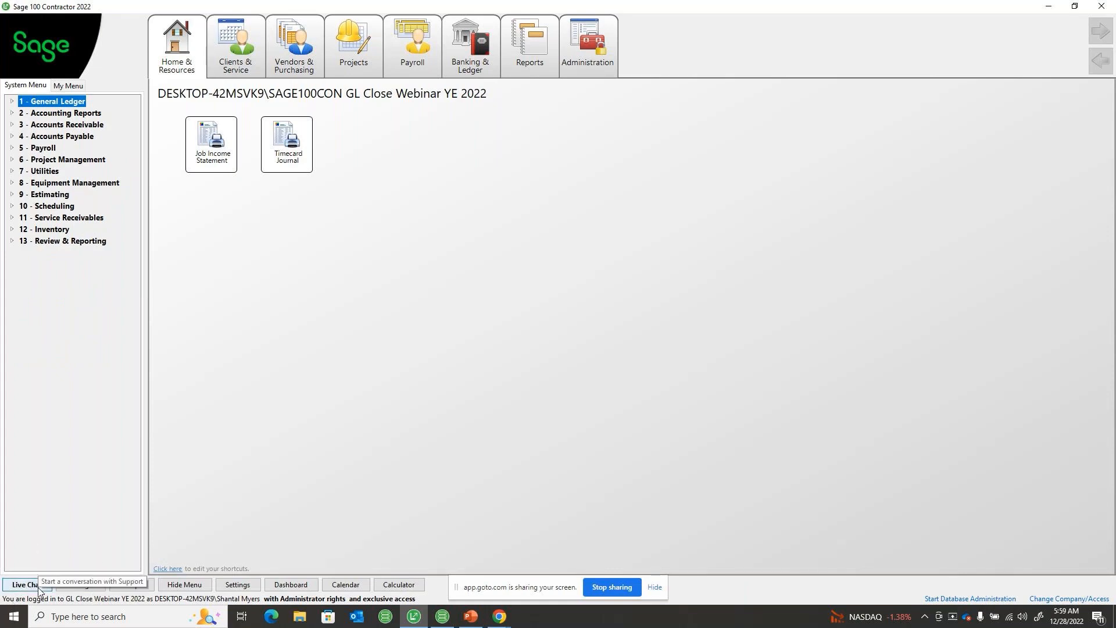
pyautogui.click(477, 619)
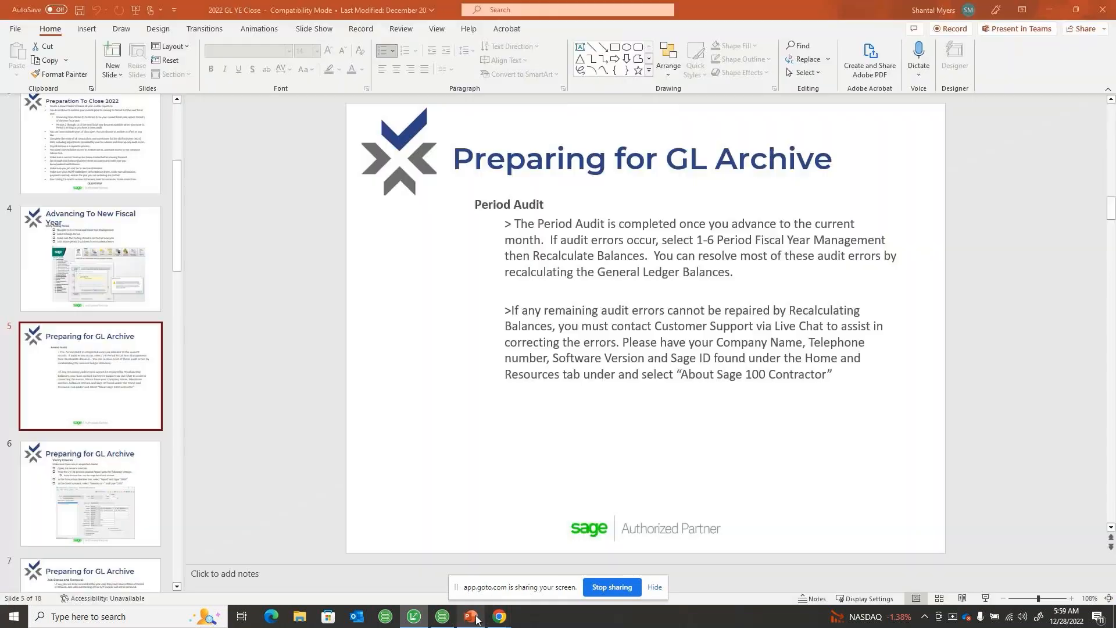
pyautogui.click(123, 476)
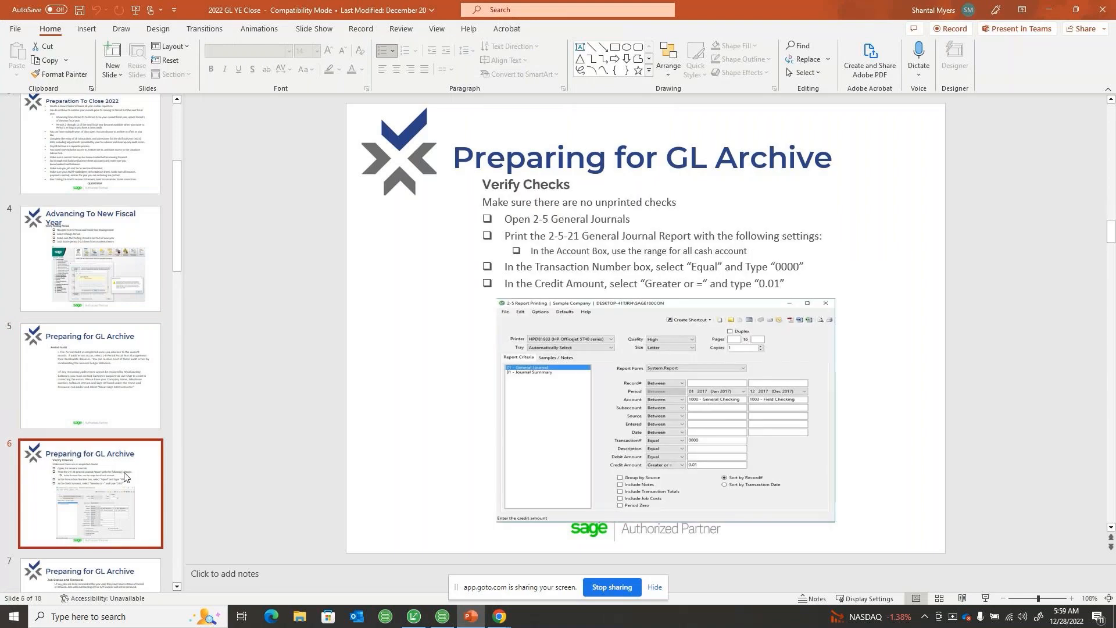
pyautogui.moveTo(749, 7); pyautogui.dragTo(1115, 233)
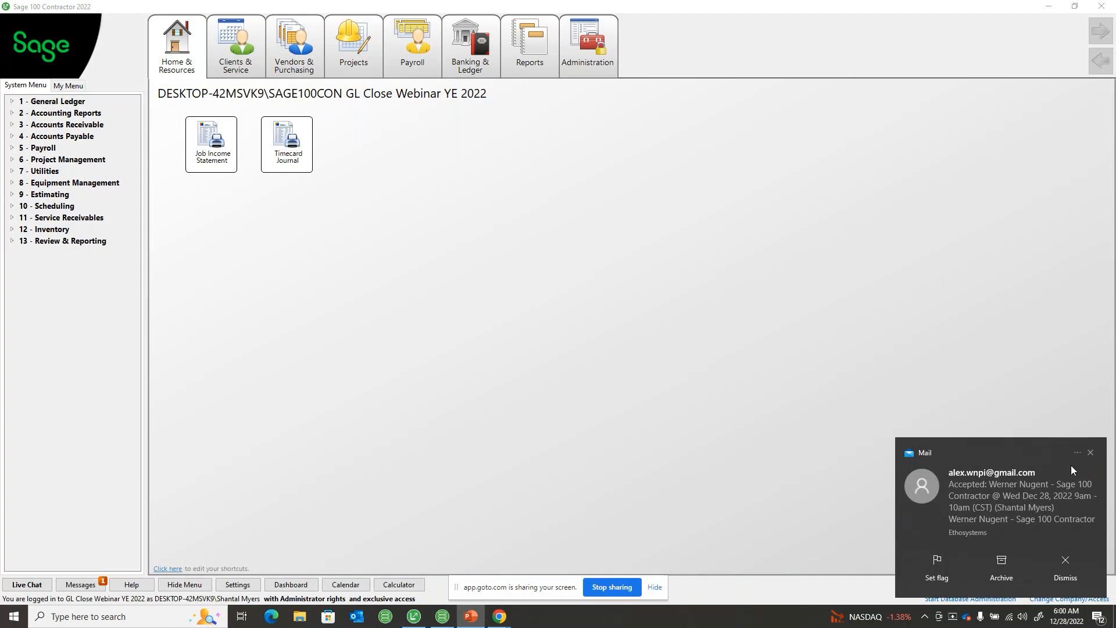
pyautogui.click(1089, 453)
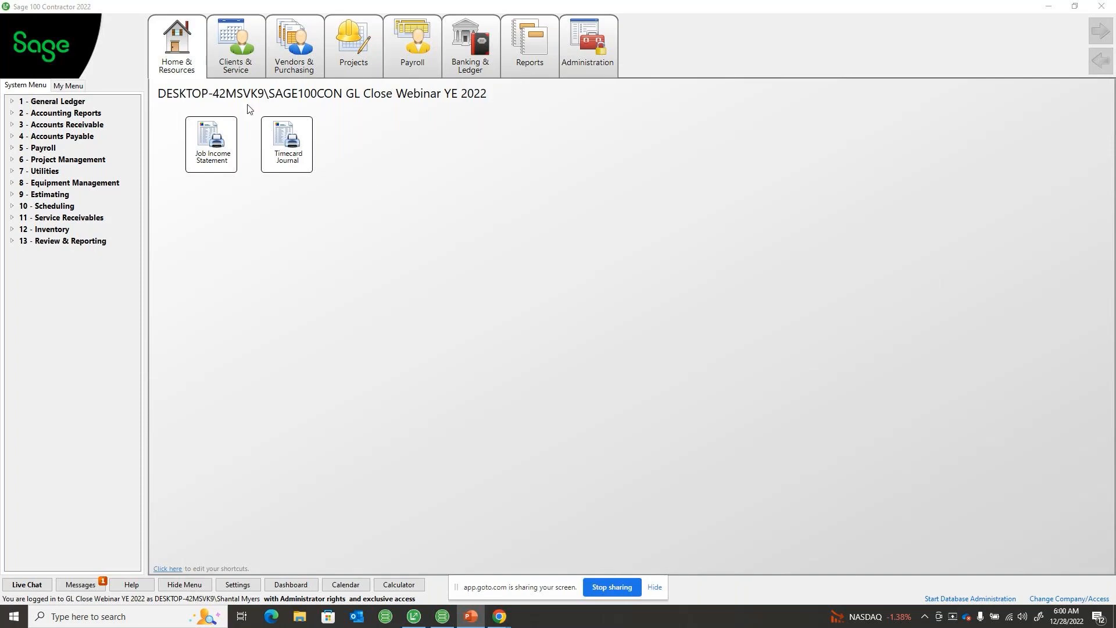
# Open 2-5 report printing for the General Journal report and set its period range from 01 2022 to 12 2022
pyautogui.click(78, 116)
pyautogui.click(64, 172)
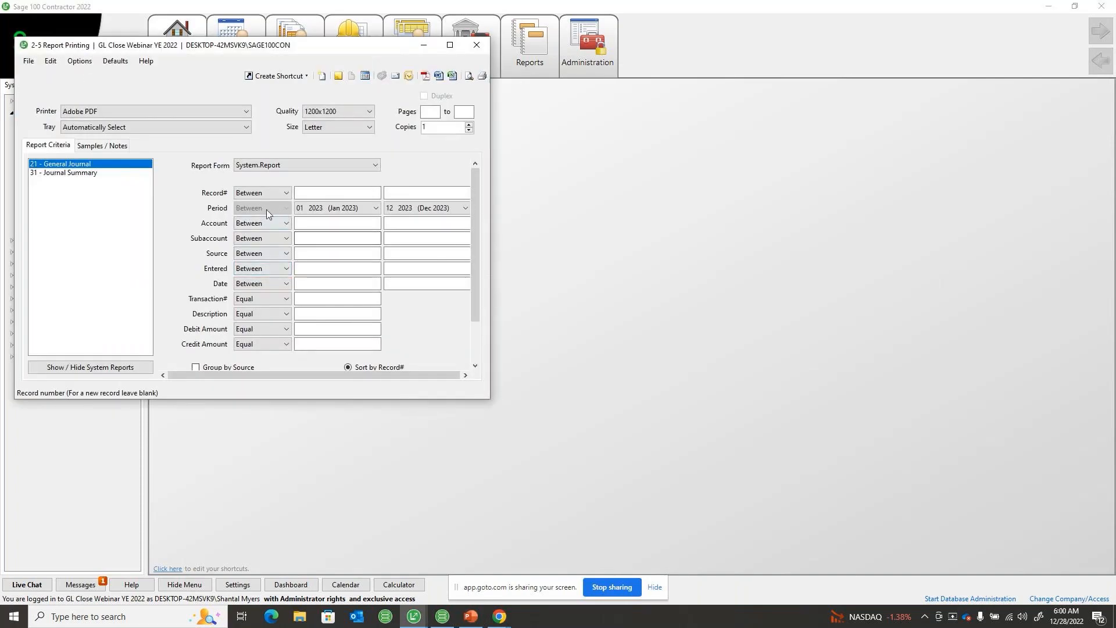
pyautogui.click(375, 208)
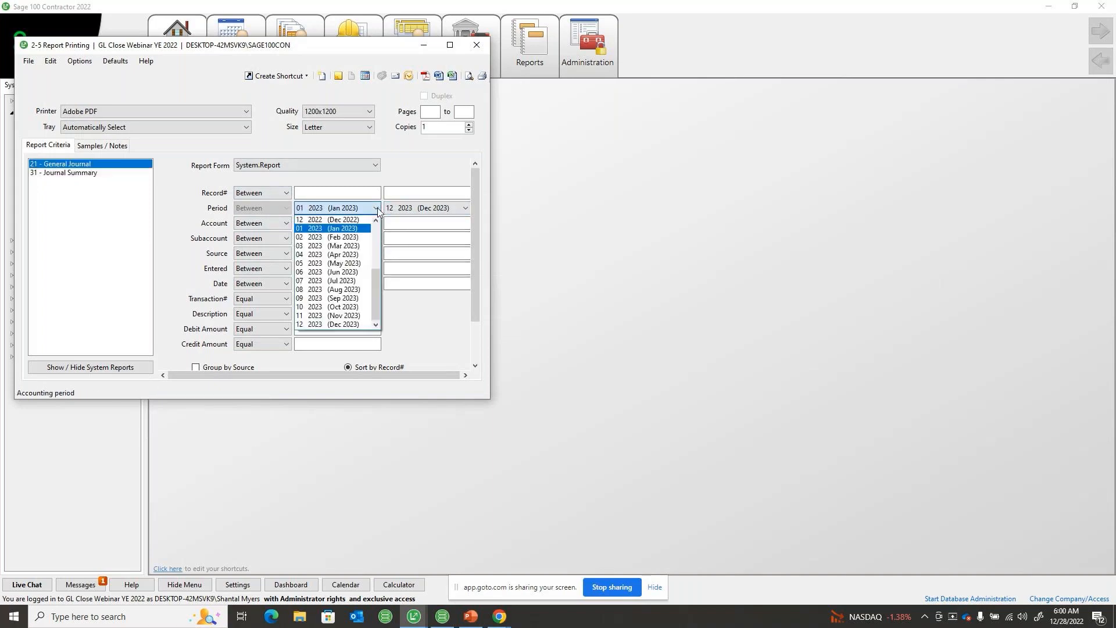
pyautogui.scroll(4, 375, 228)
pyautogui.click(338, 220)
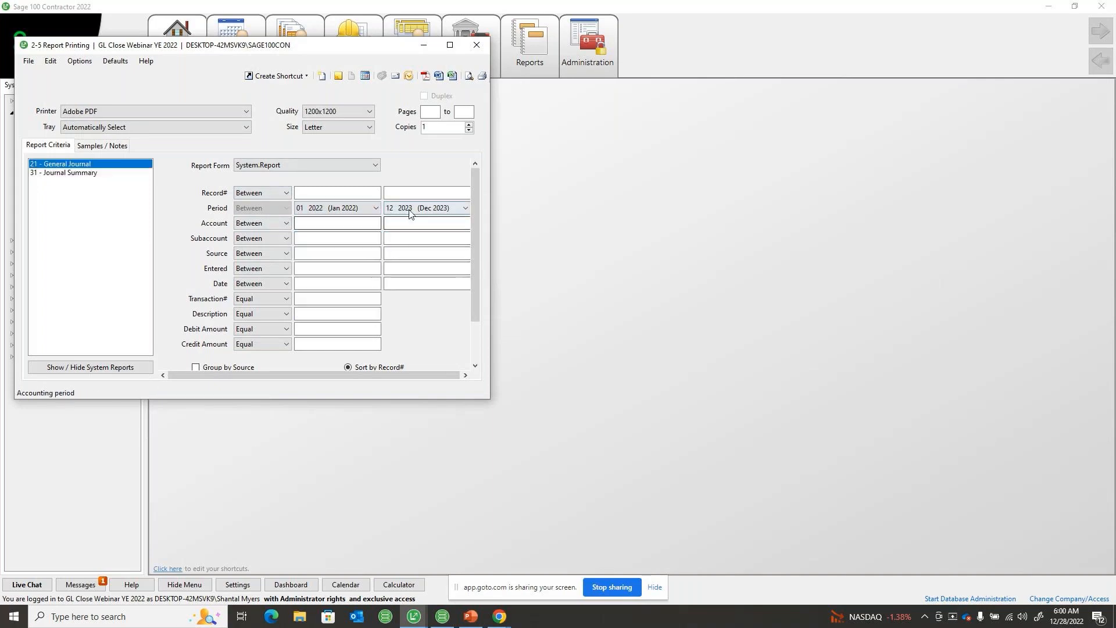
pyautogui.click(421, 208)
pyautogui.scroll(1, 425, 275)
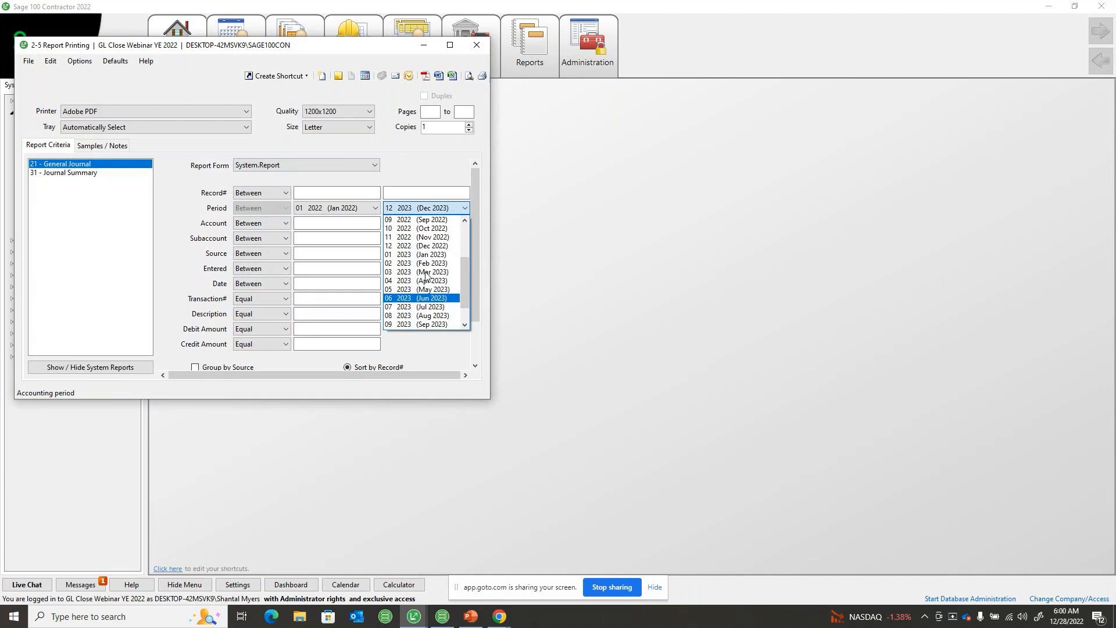
pyautogui.click(429, 244)
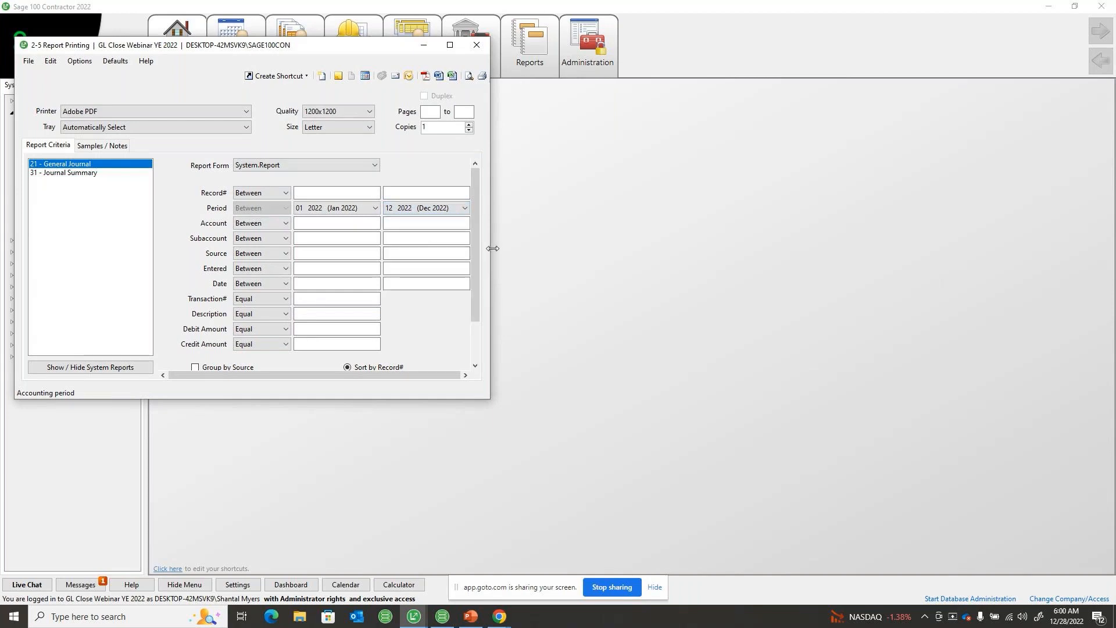
# Widen the report window and enter 0000 as the transaction number and .01 as the credit amount
pyautogui.moveTo(490, 250); pyautogui.dragTo(622, 250)
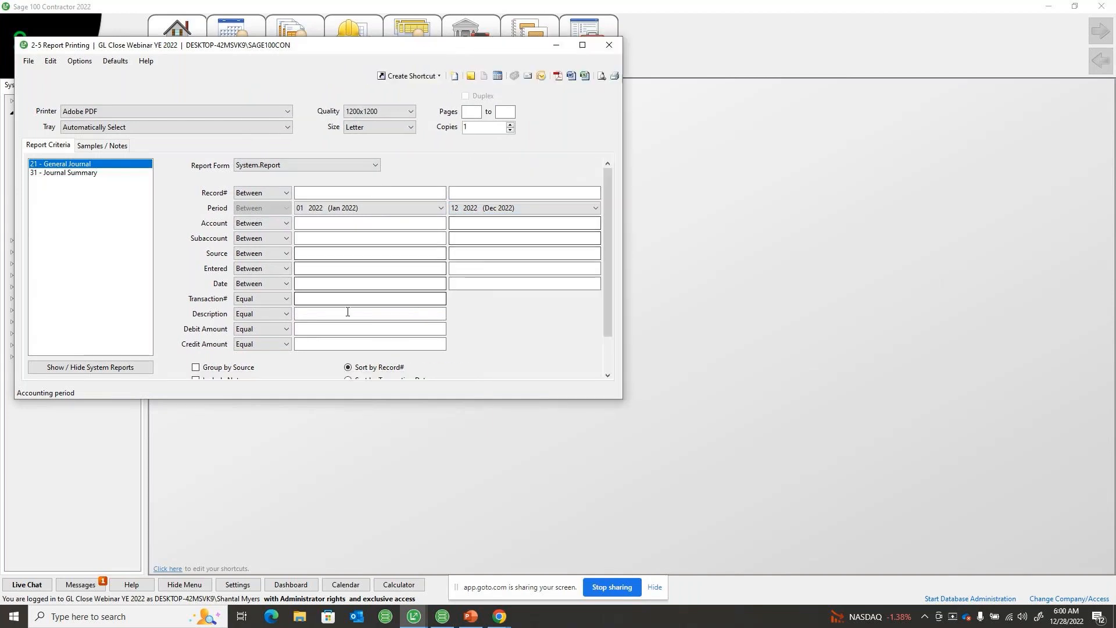
pyautogui.click(315, 298)
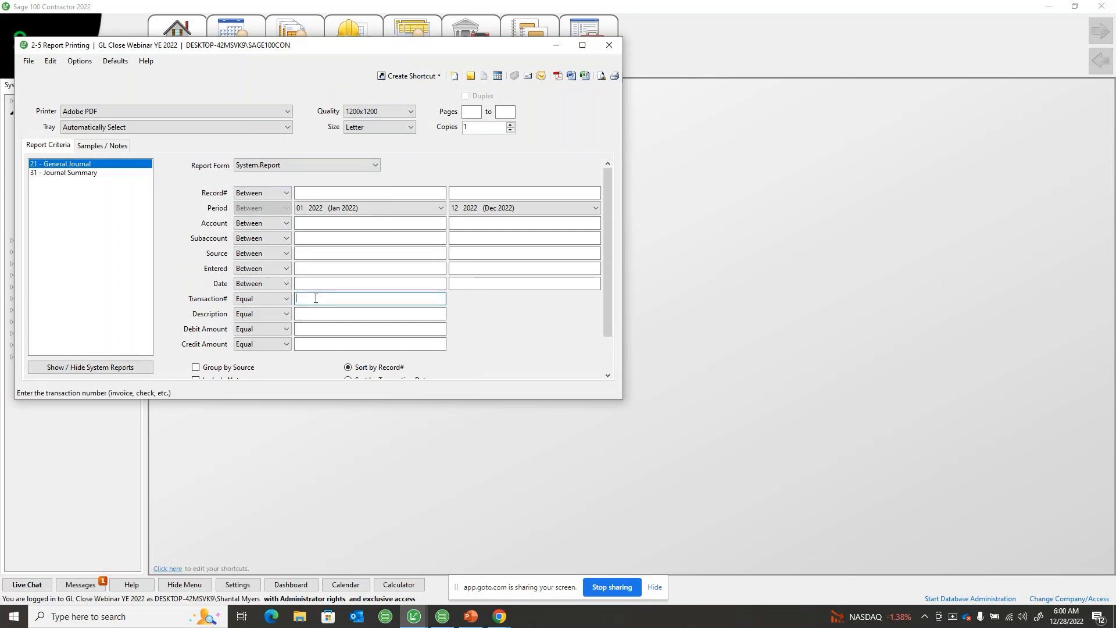
pyautogui.write('00')
pyautogui.press('Tab')
pyautogui.press('Tab')
pyautogui.press('Tab')
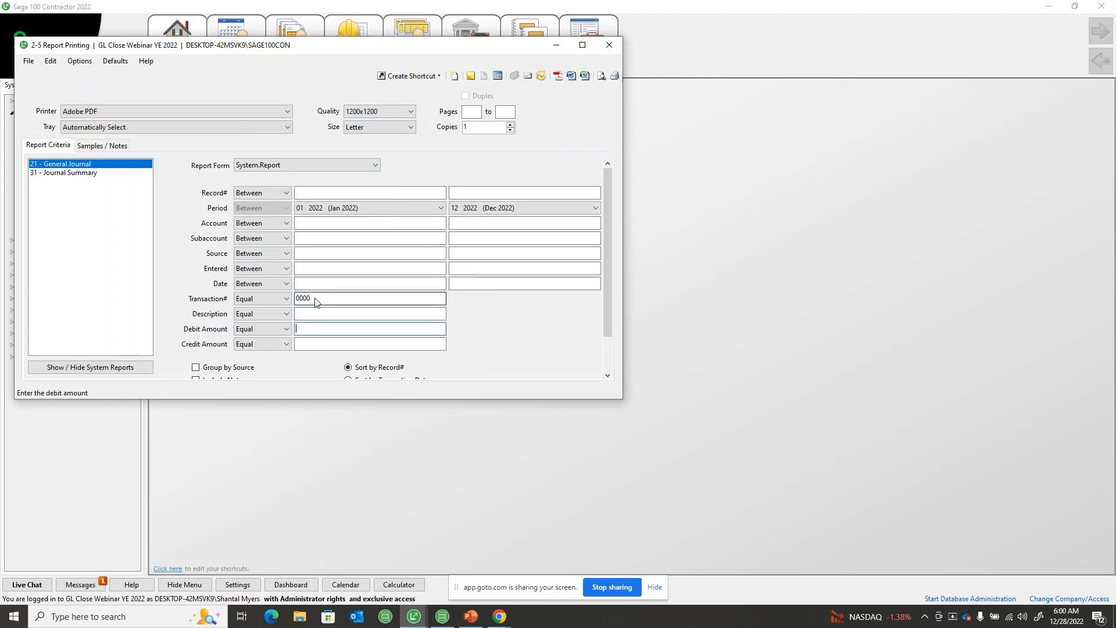
pyautogui.write('.01')
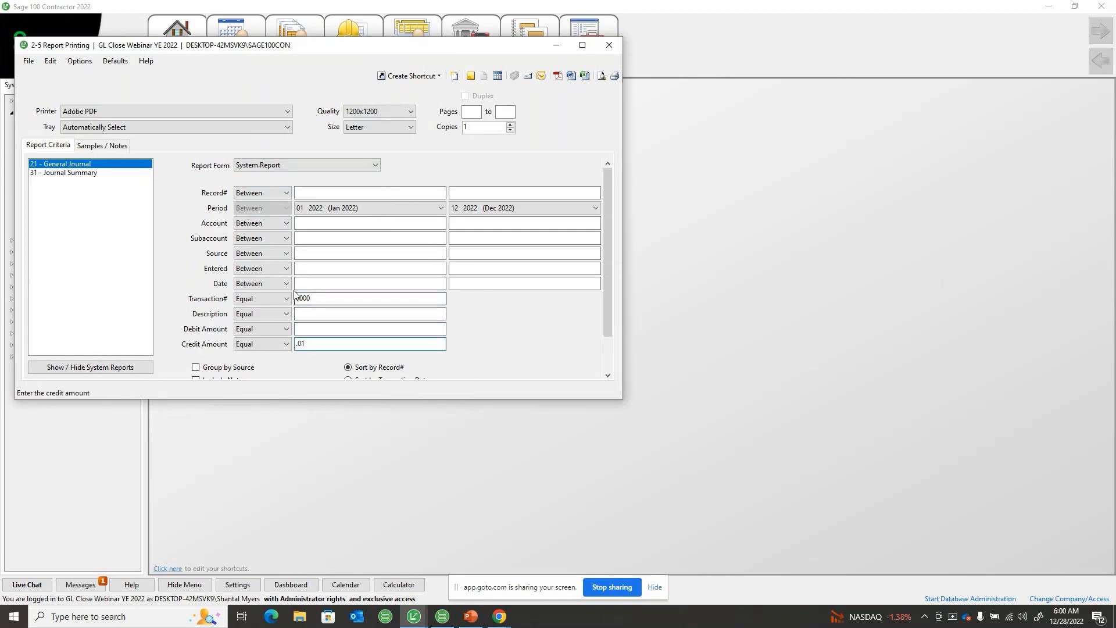
# Set the Credit Amount condition to Greater or =, preview the General Journal report, and close the report window
pyautogui.click(273, 343)
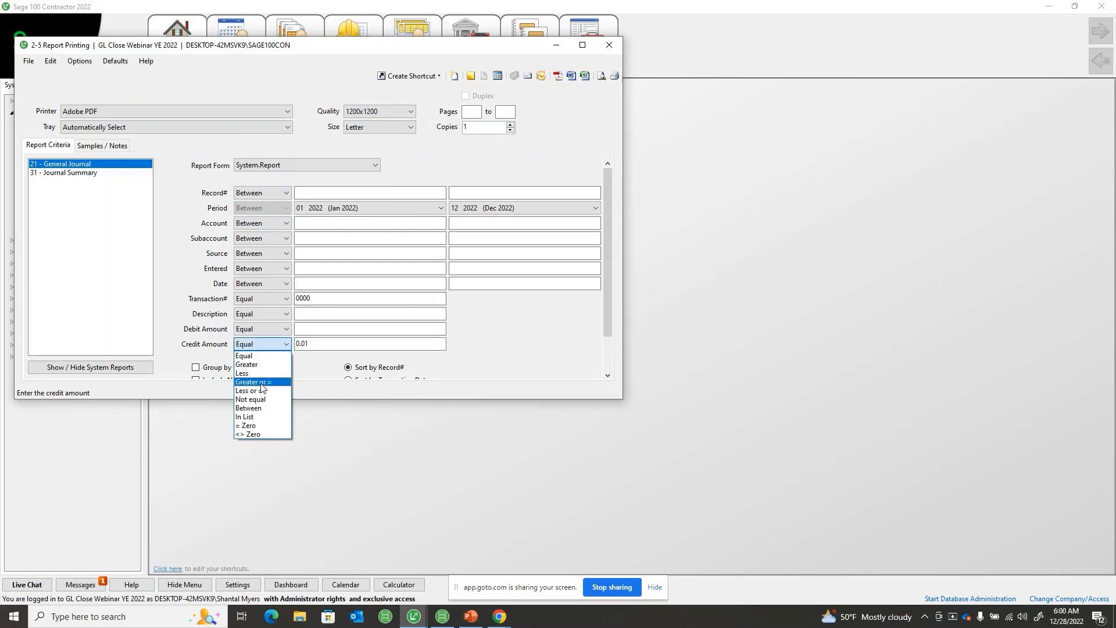
pyautogui.click(263, 383)
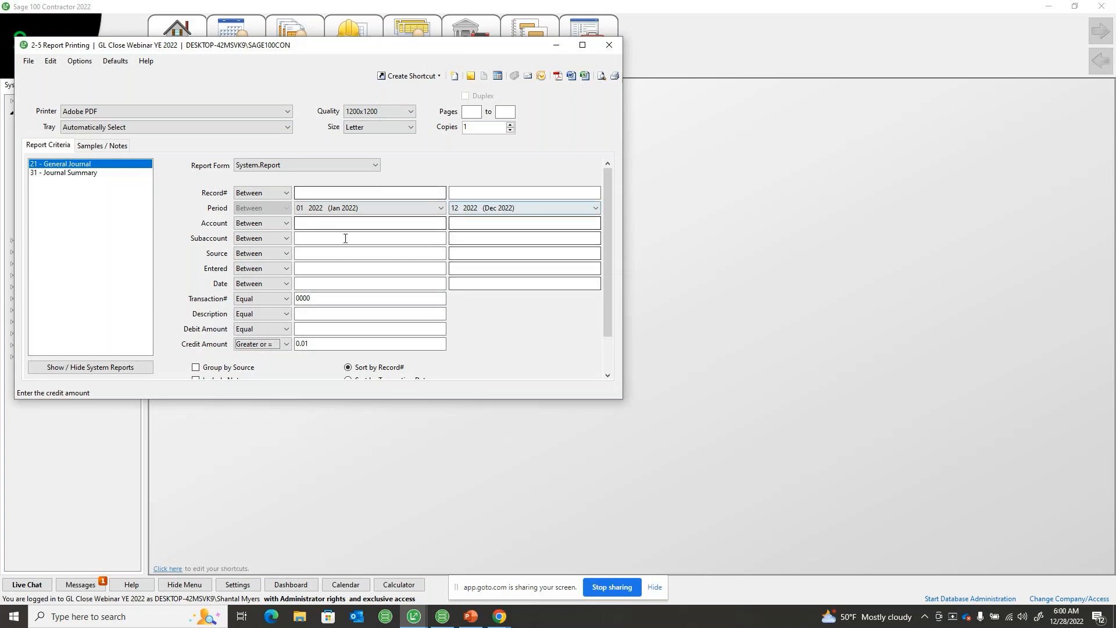
pyautogui.click(602, 76)
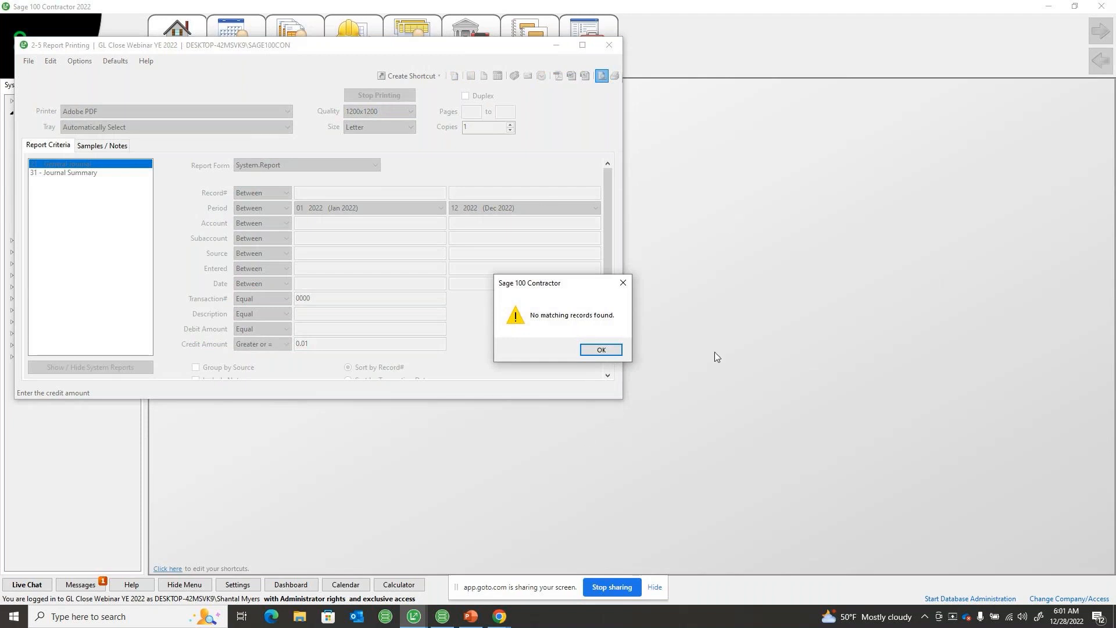
pyautogui.click(601, 350)
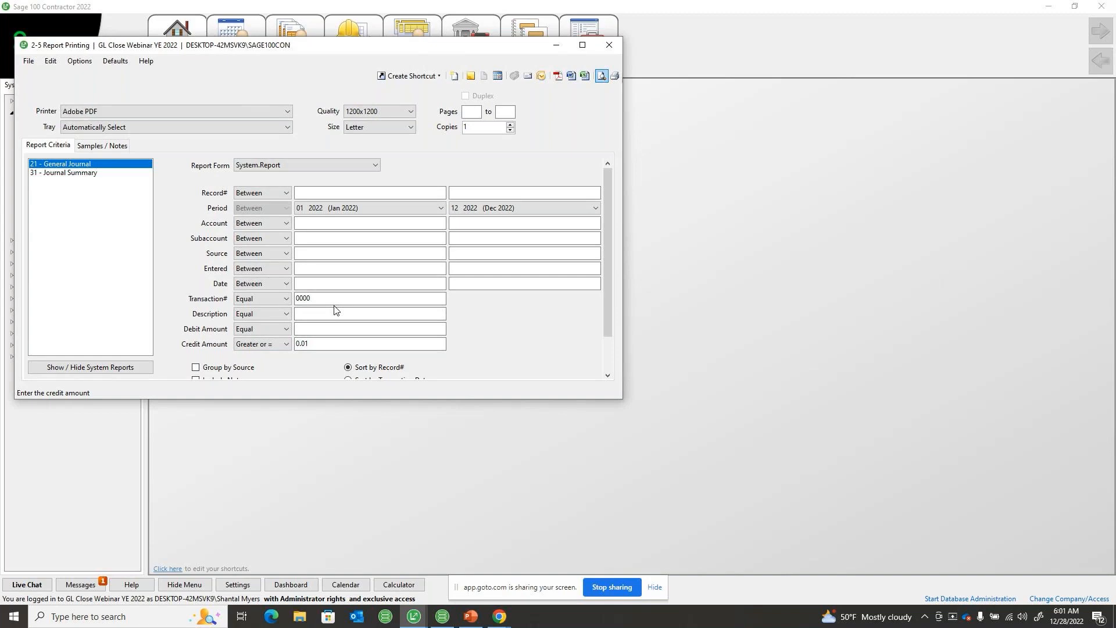
pyautogui.click(609, 45)
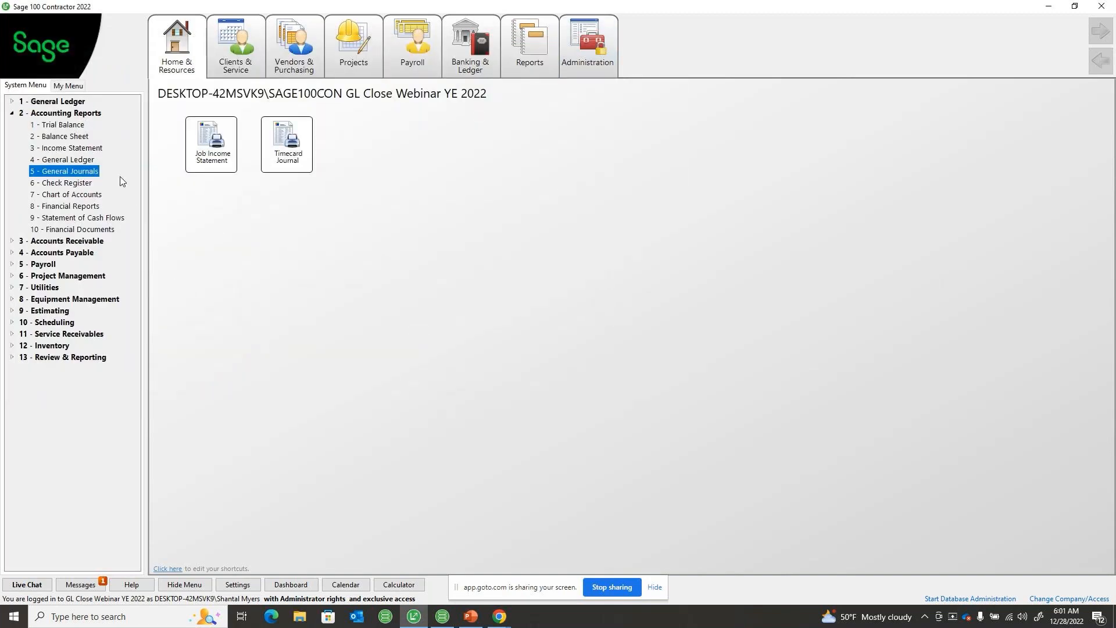
# Search 1-3 Journal Transactions for transaction number 0000 using the lookup list sorted by transaction number, and close both windows
pyautogui.click(63, 103)
pyautogui.click(70, 137)
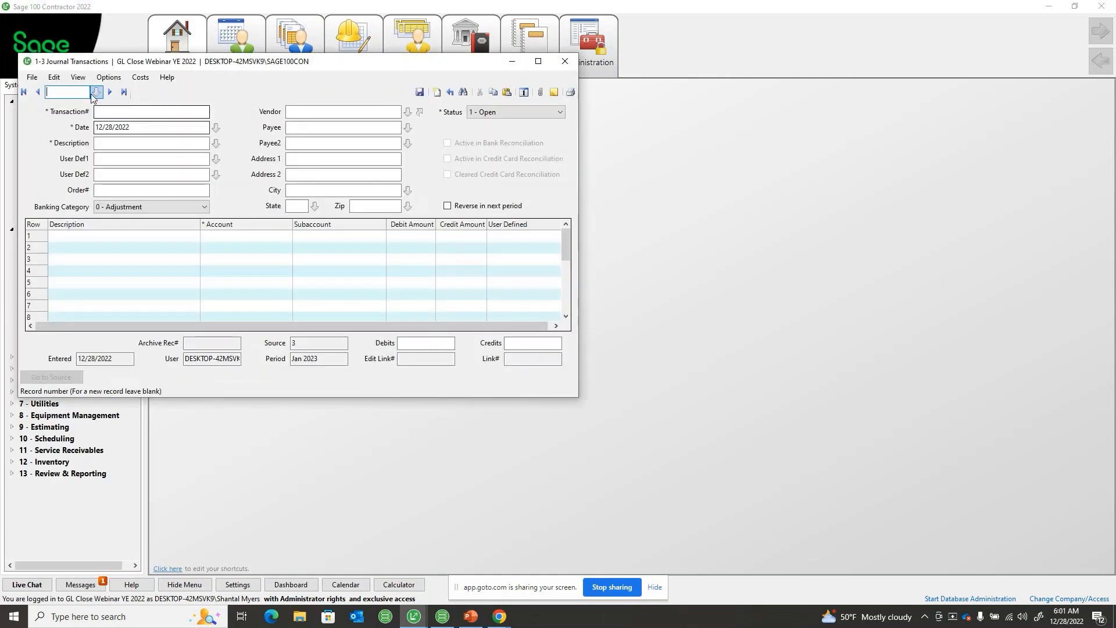
pyautogui.click(96, 92)
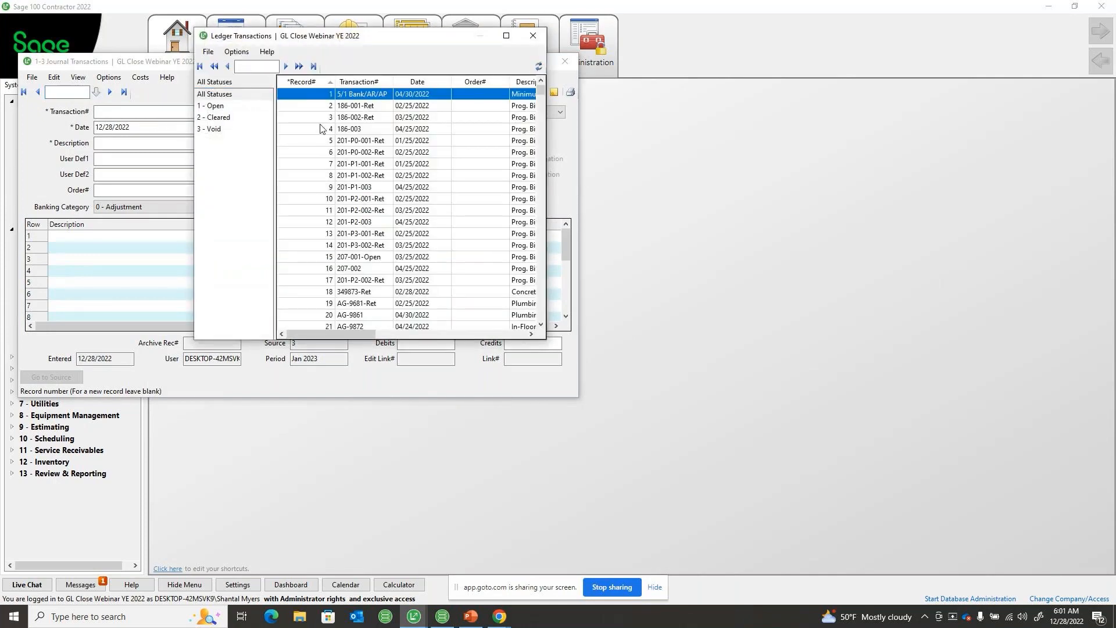
pyautogui.click(359, 82)
pyautogui.click(269, 66)
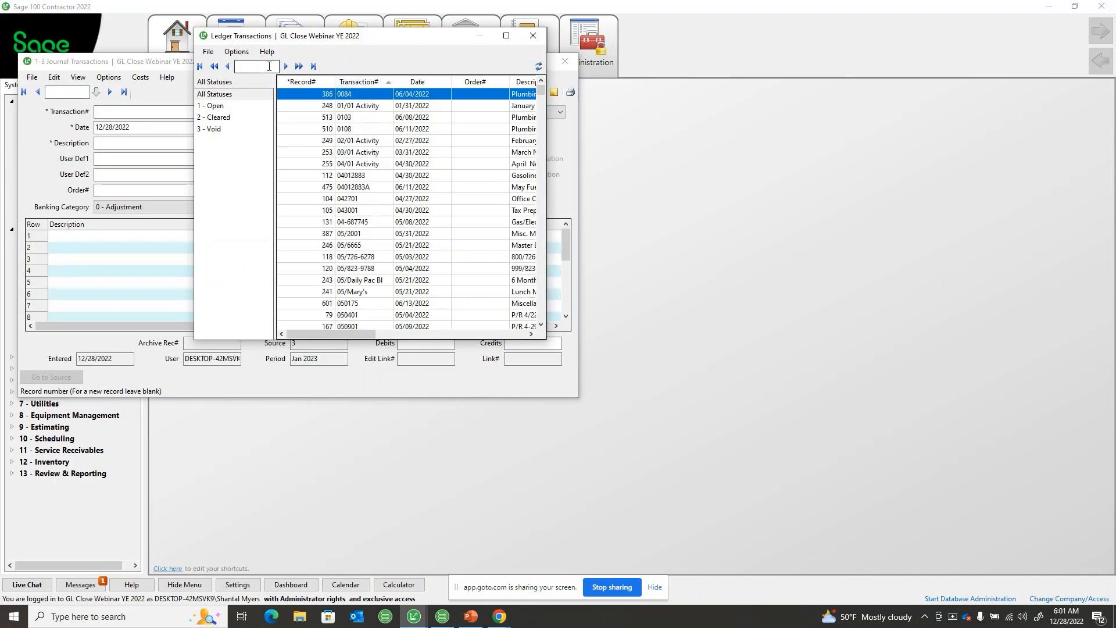
pyautogui.write('0000')
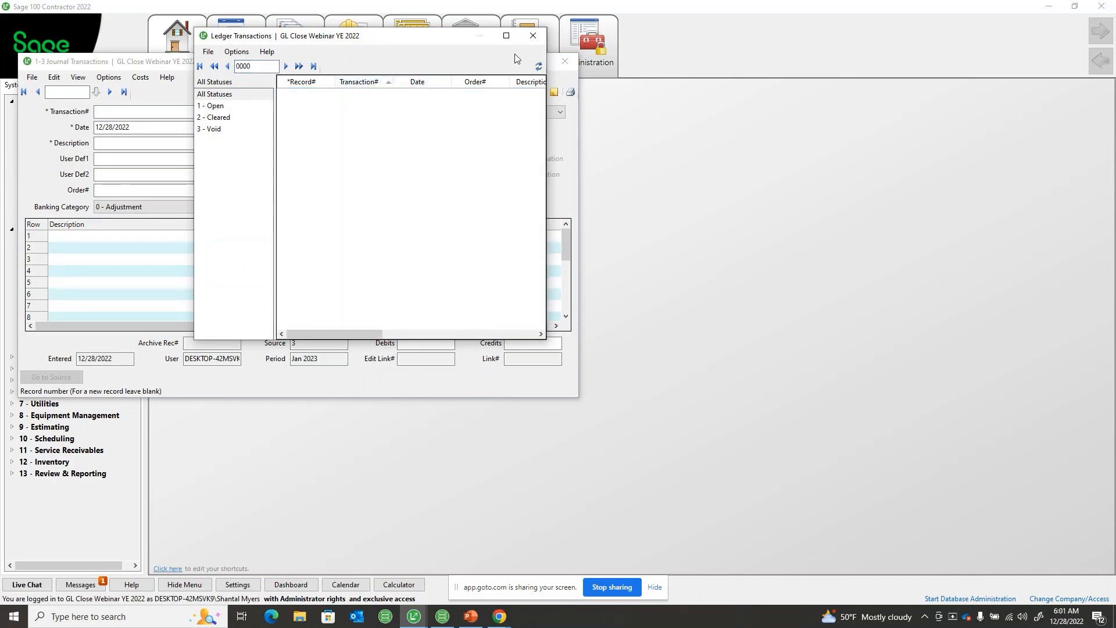
pyautogui.click(532, 35)
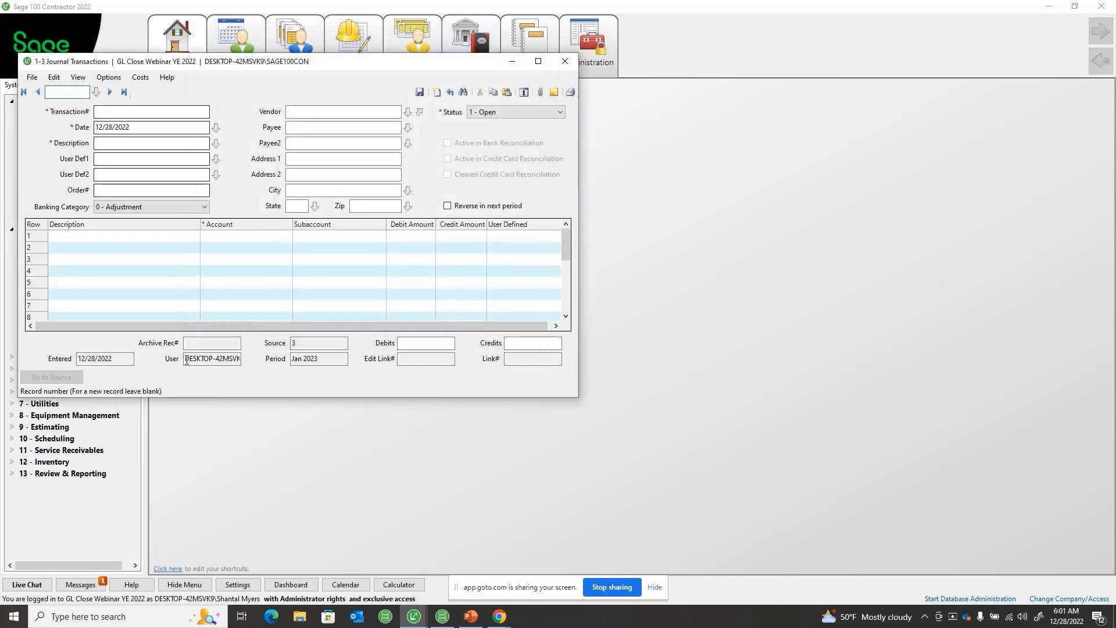
pyautogui.click(140, 111)
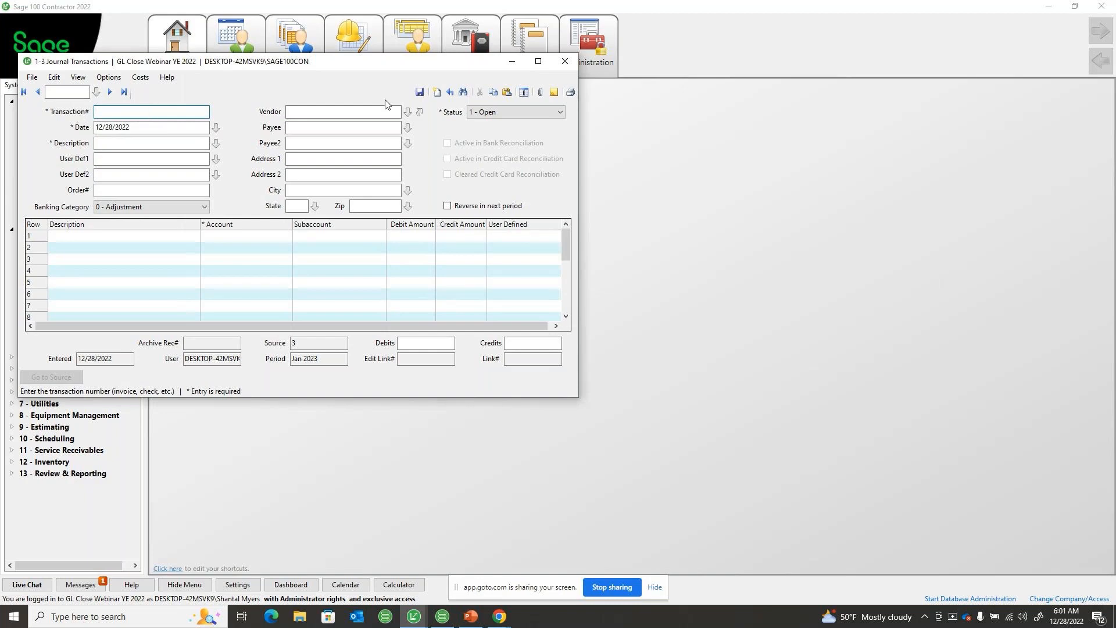
pyautogui.click(565, 61)
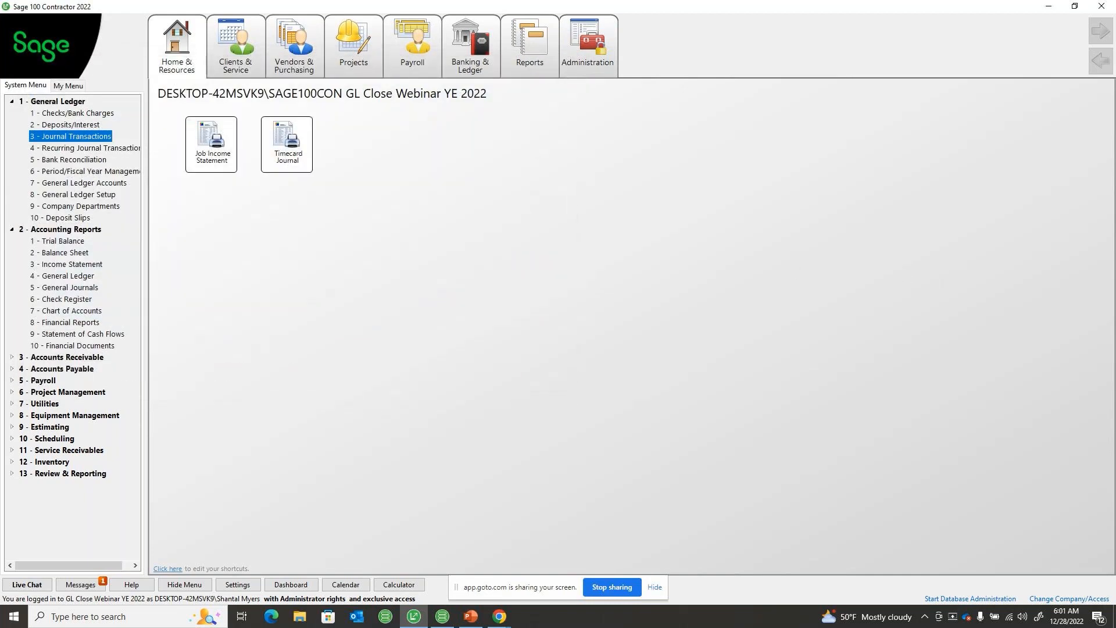
# Collapse the General Ledger and Accounting Reports groups, open 3-5 Jobs (Accounts Receivable), and look through the job status options
pyautogui.hotkey('alt', 'Tab')
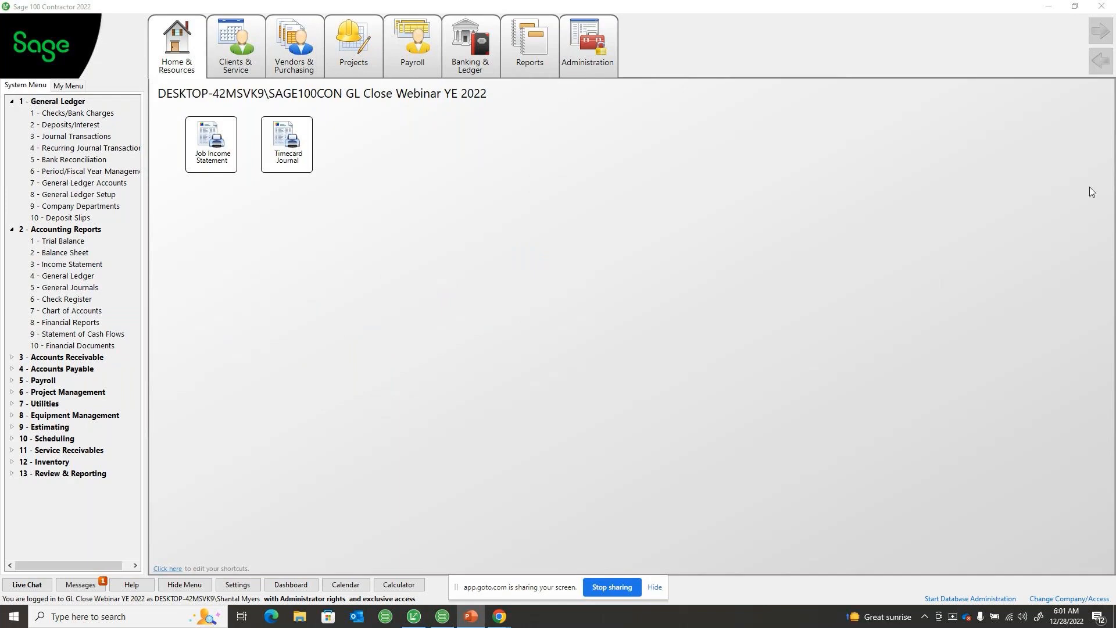
pyautogui.click(11, 103)
pyautogui.click(11, 112)
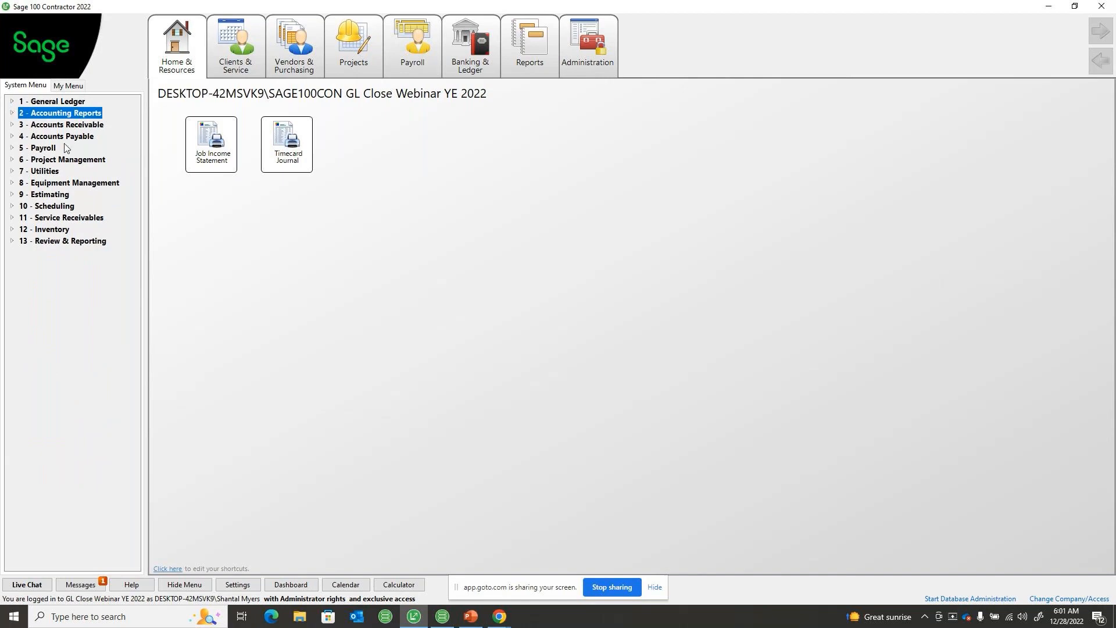
pyautogui.doubleClick(68, 126)
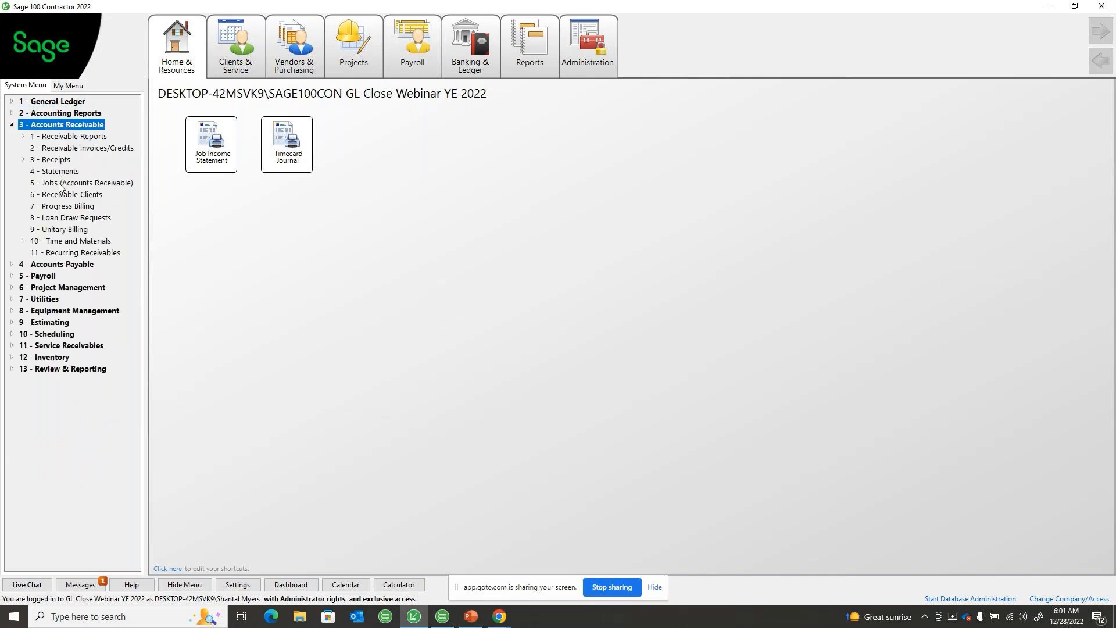
pyautogui.doubleClick(60, 183)
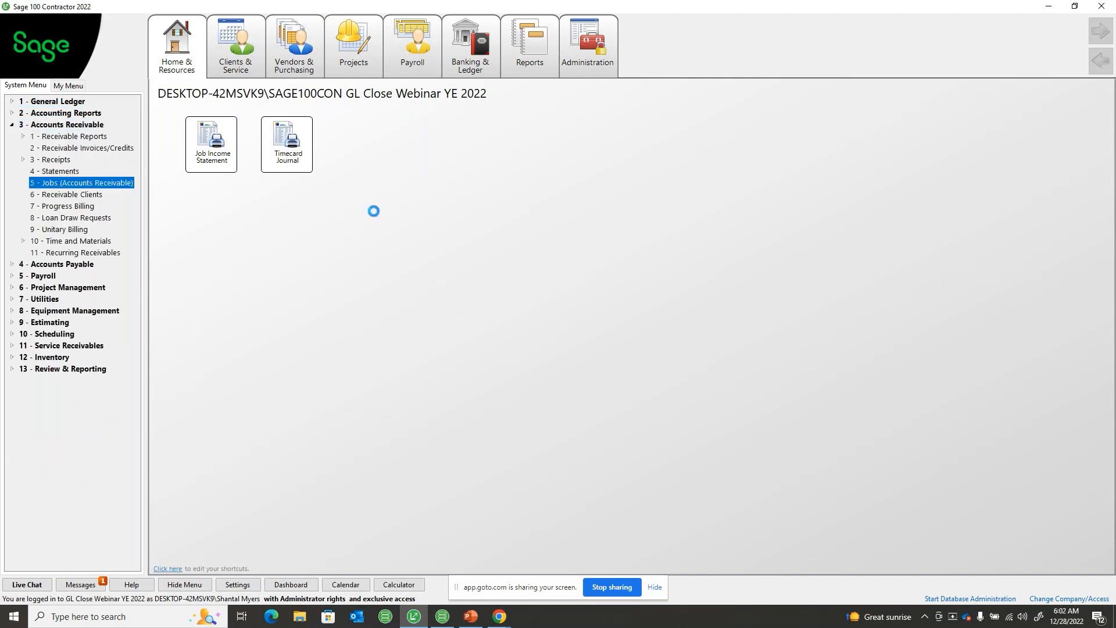
pyautogui.moveTo(214, 32); pyautogui.dragTo(429, 128)
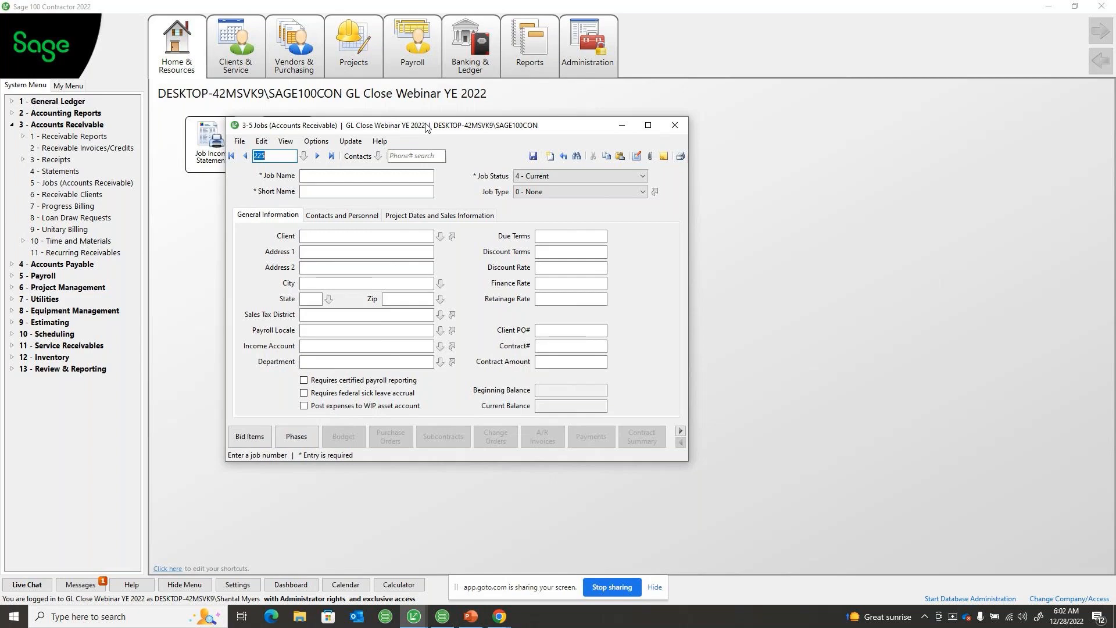
pyautogui.click(559, 176)
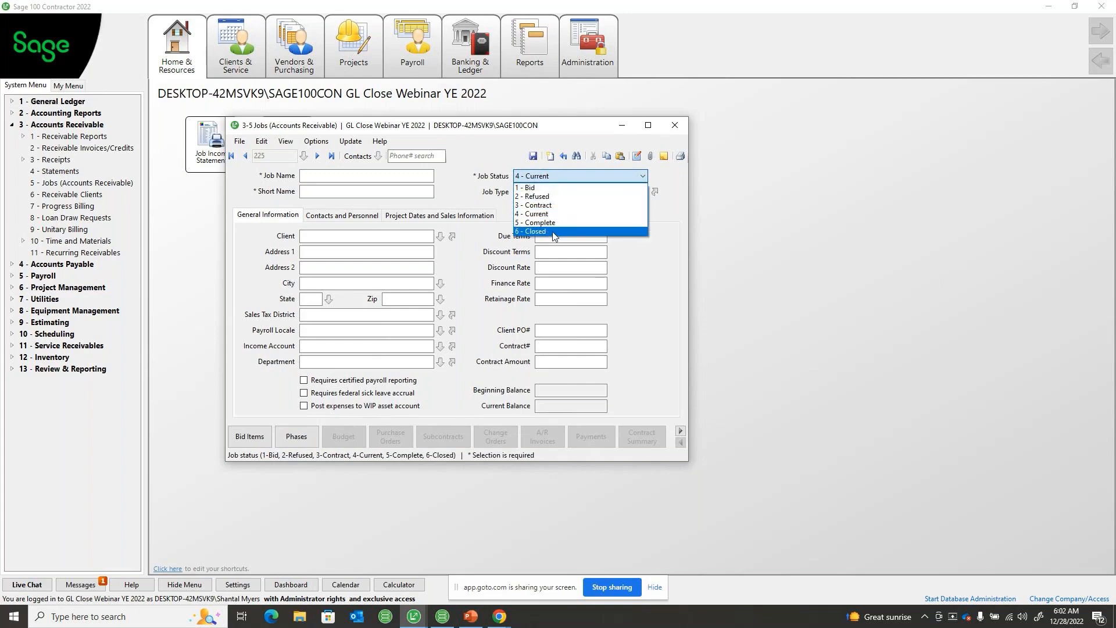
pyautogui.click(470, 200)
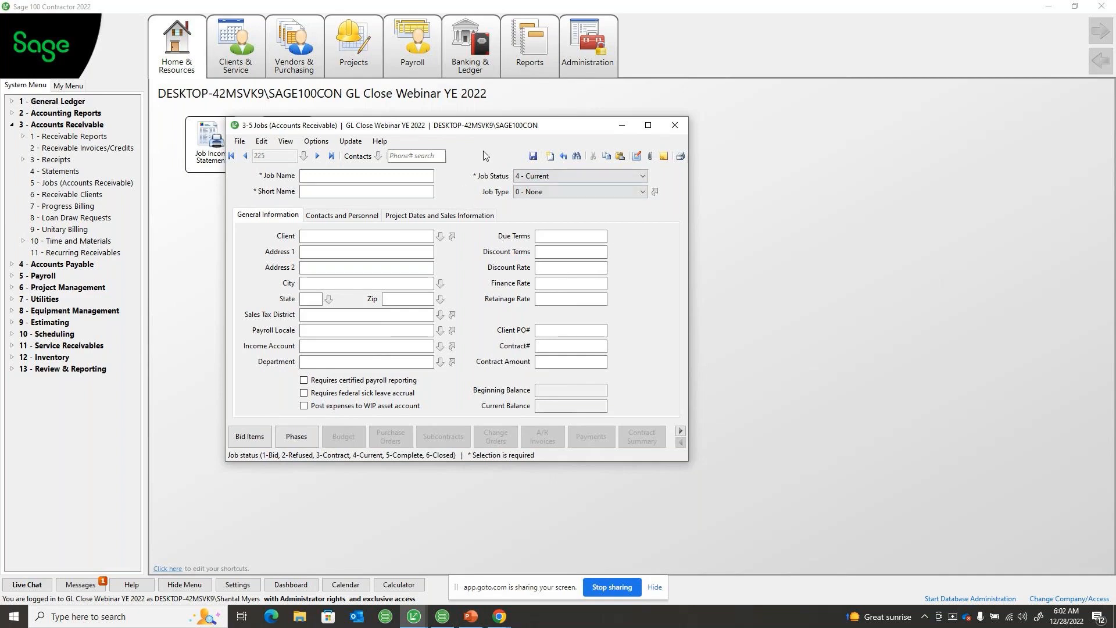
# Start the Closed Status update for jobs, filter the list to 4 - Current, and mark jobs 186 through 220, 222 and 223
pyautogui.click(343, 141)
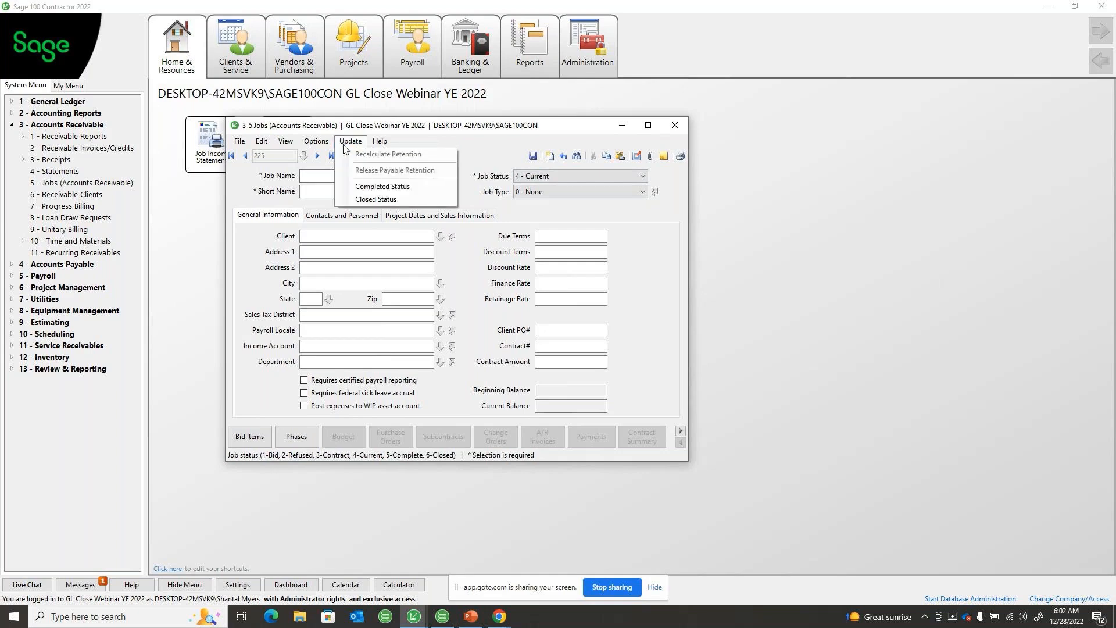
pyautogui.click(365, 200)
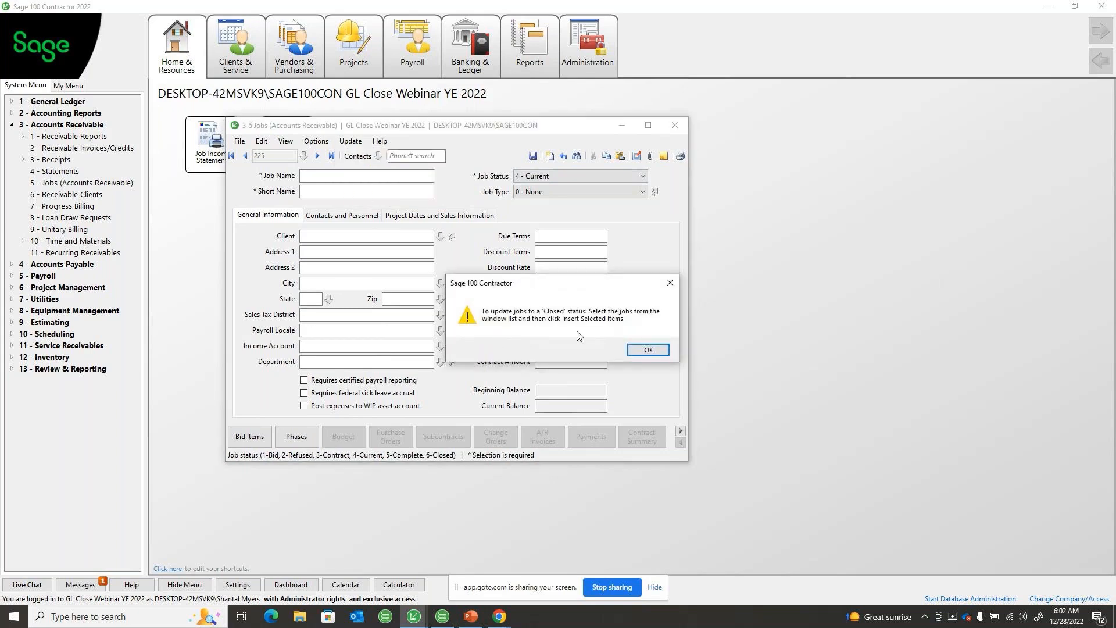
pyautogui.click(649, 350)
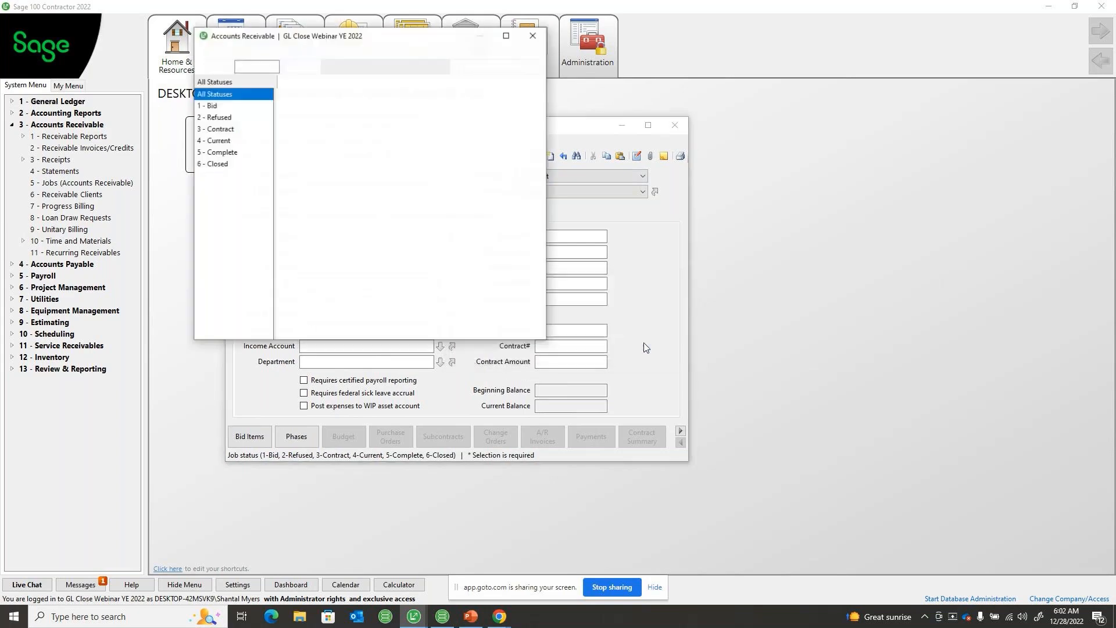
pyautogui.moveTo(383, 43); pyautogui.dragTo(440, 88)
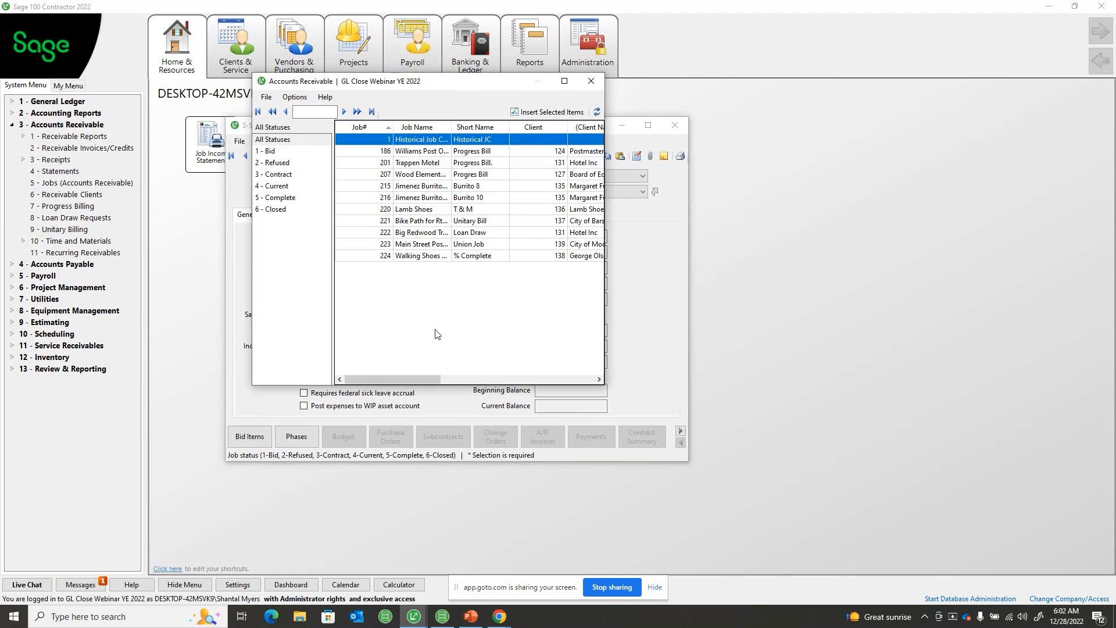
pyautogui.click(278, 186)
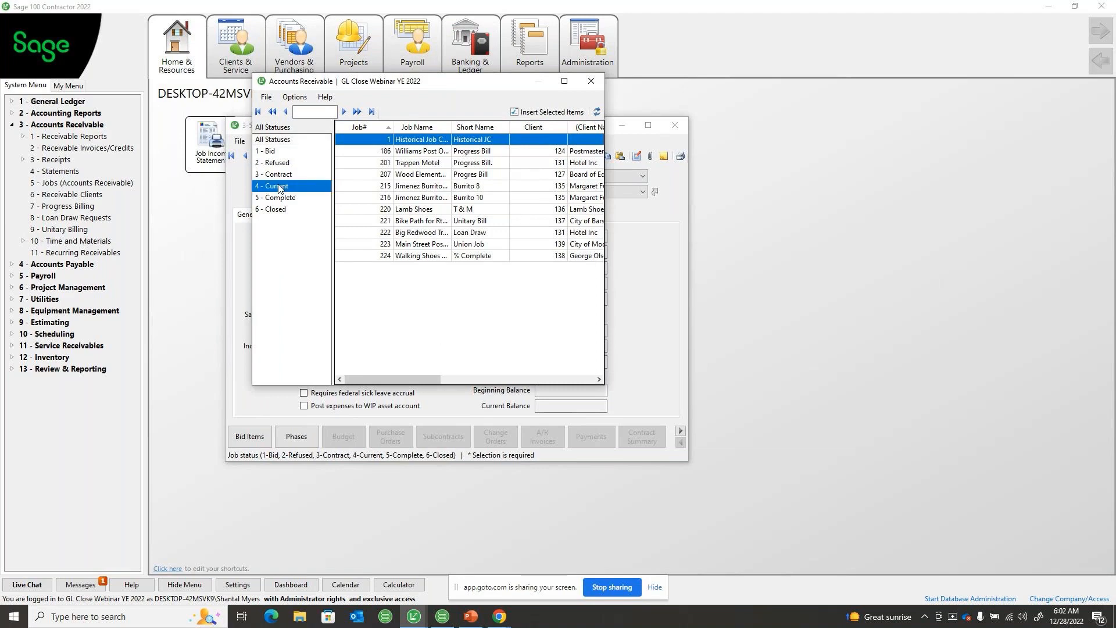
pyautogui.moveTo(431, 143); pyautogui.dragTo(431, 200)
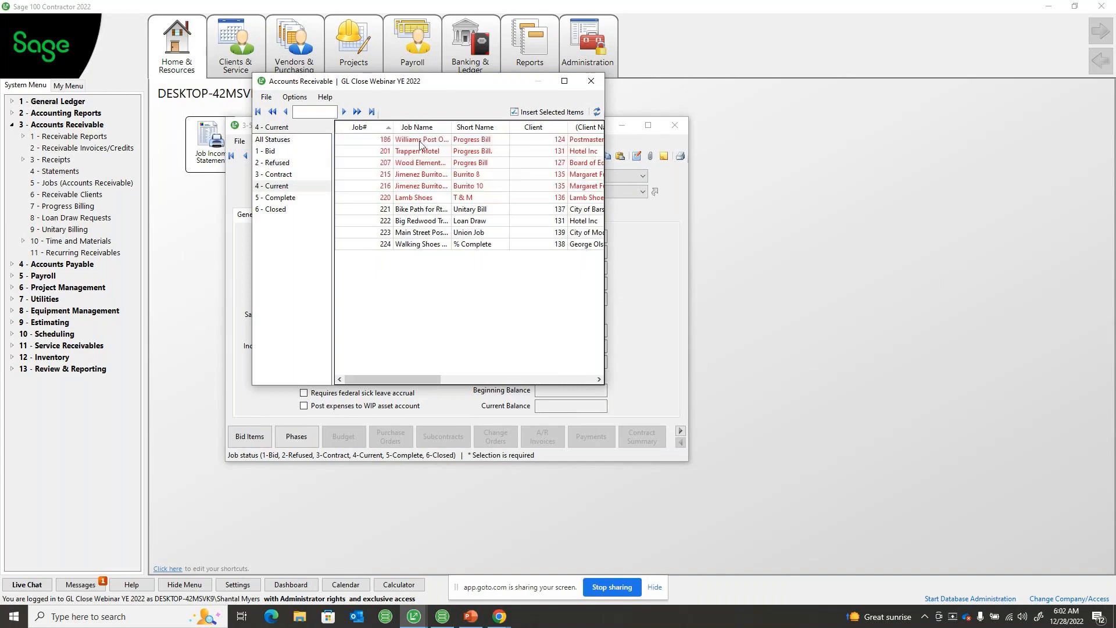
pyautogui.click(408, 212)
pyautogui.moveTo(409, 233); pyautogui.dragTo(412, 223)
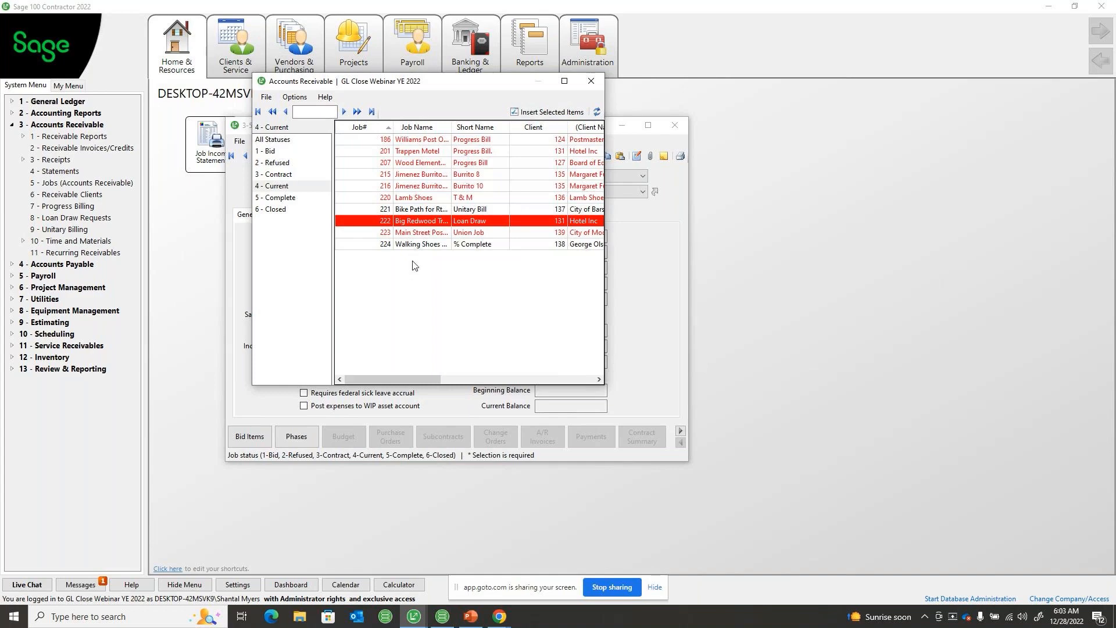
# Filter the job list to 5 - Complete and close it without updating any jobs
pyautogui.click(285, 198)
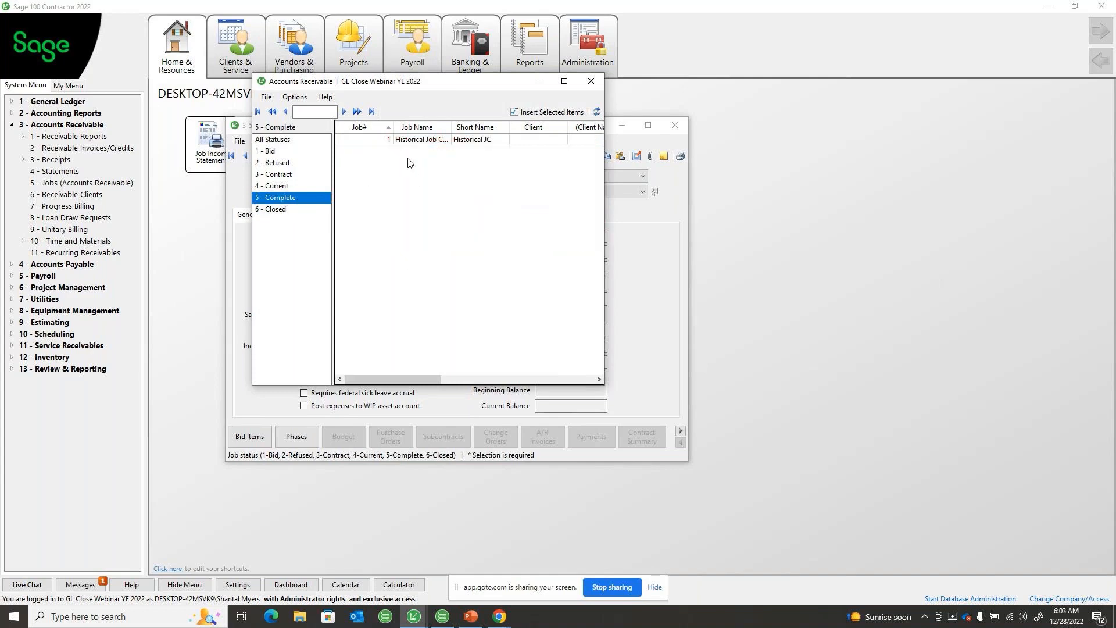
pyautogui.click(593, 81)
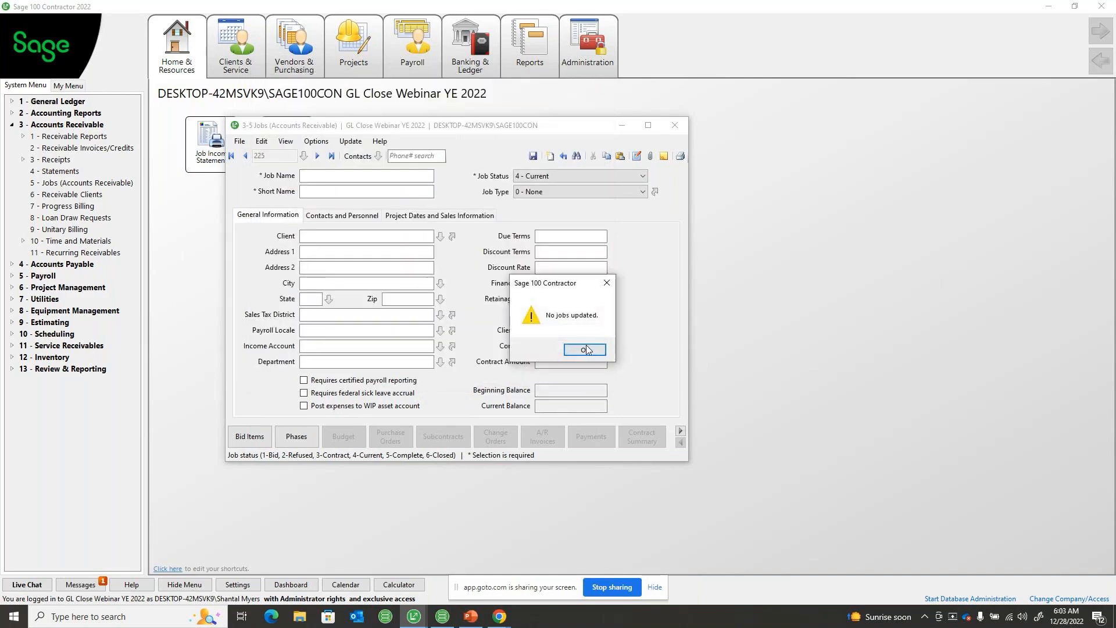
pyautogui.click(586, 349)
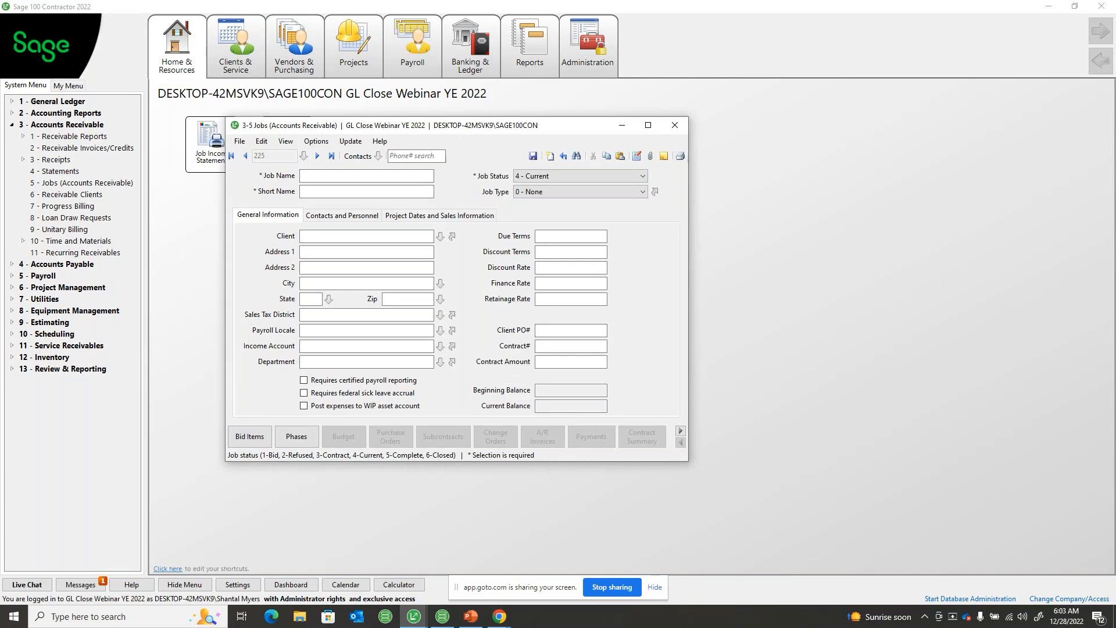
# Close the 3-5 Jobs (Accounts Receivable) window without saving changes
pyautogui.hotkey('alt', 'Tab')
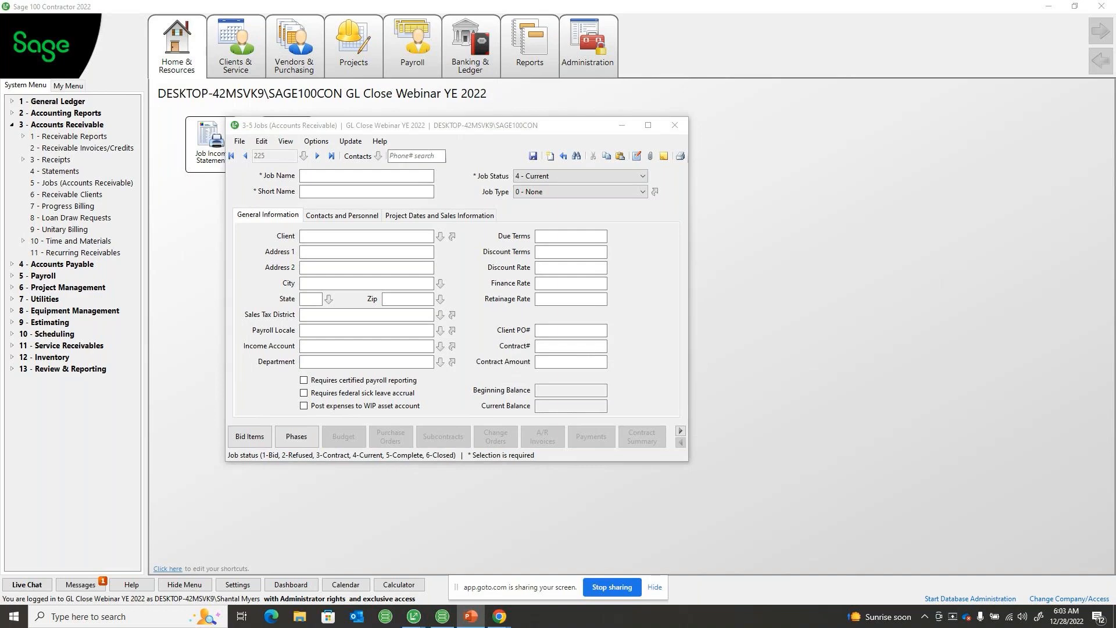
pyautogui.click(675, 129)
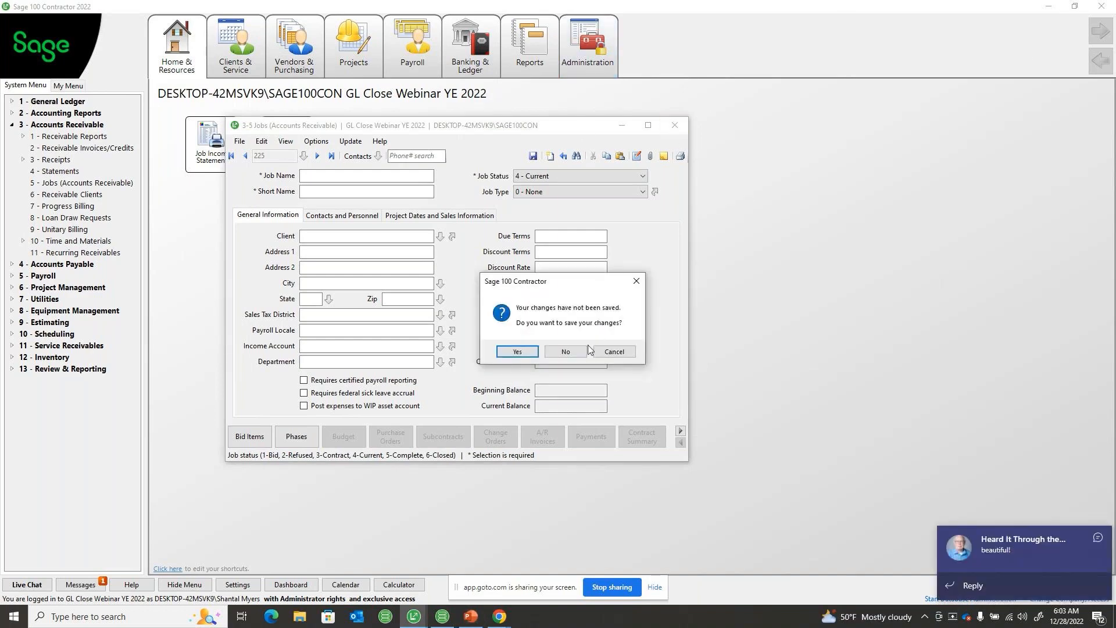
pyautogui.click(565, 352)
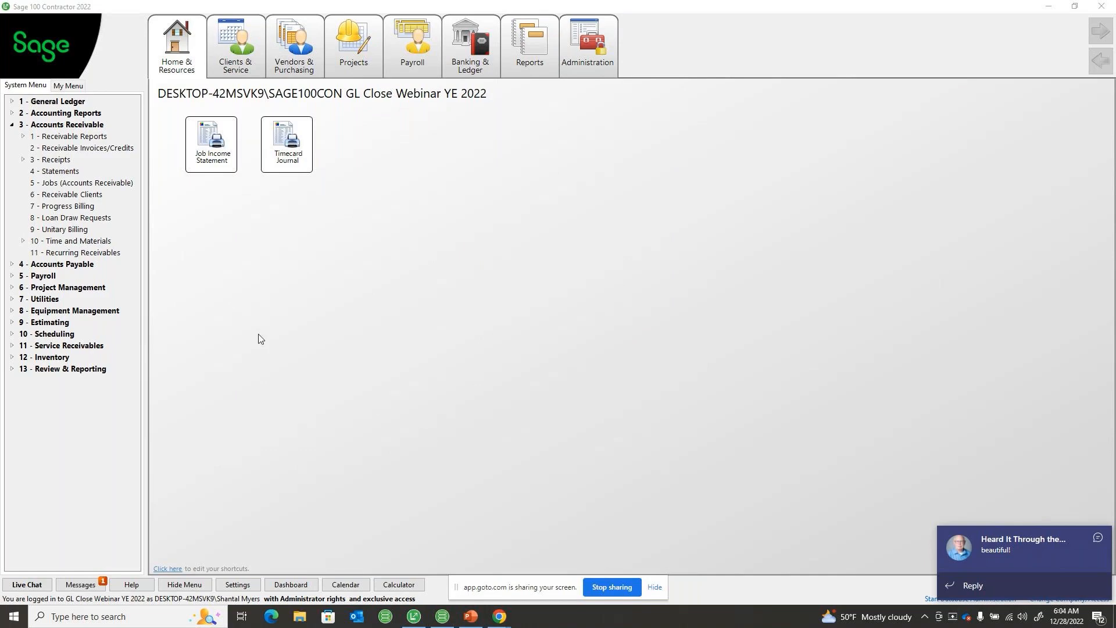
# Collapse the Accounts Receivable group and open 12-5 Inventory Audit
pyautogui.click(12, 124)
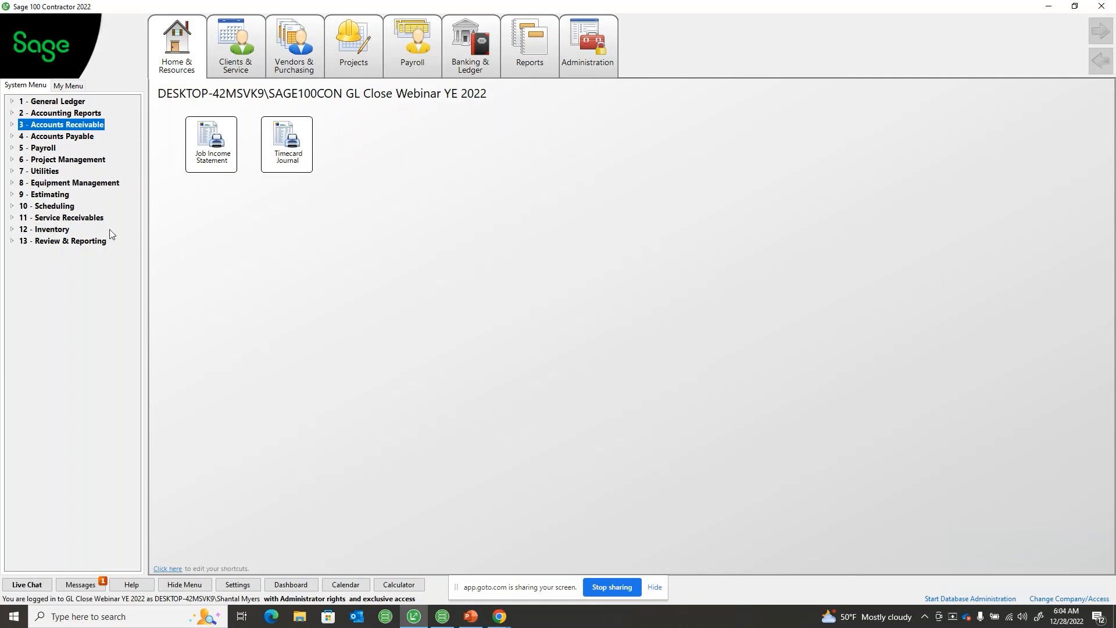
pyautogui.click(59, 230)
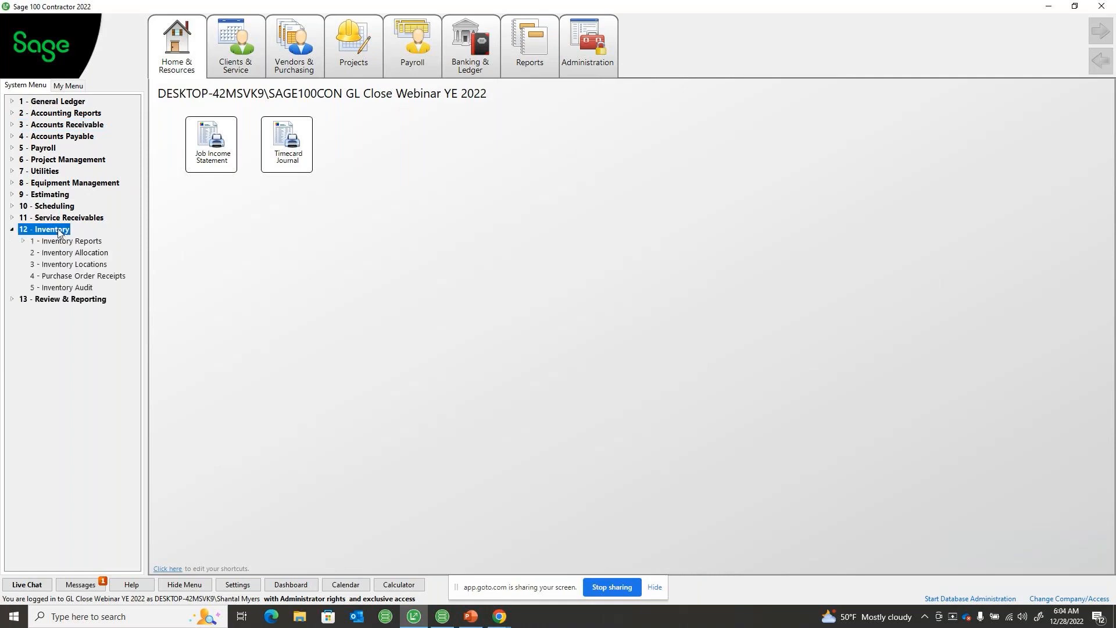
pyautogui.click(61, 289)
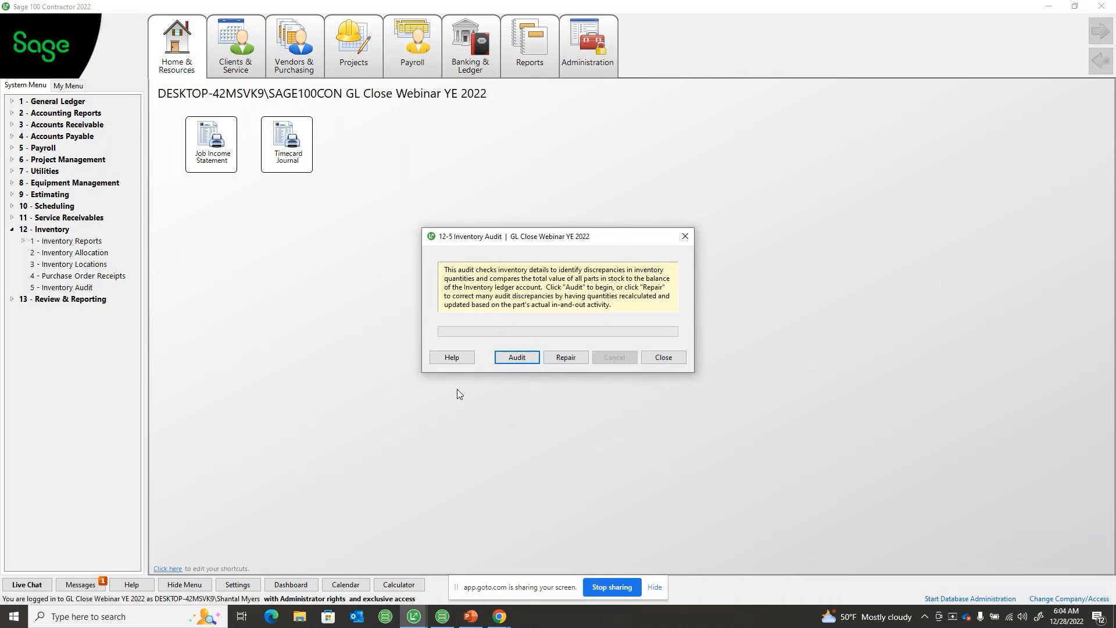
# Run the inventory audit, close its window, and collapse the Inventory group
pyautogui.click(522, 357)
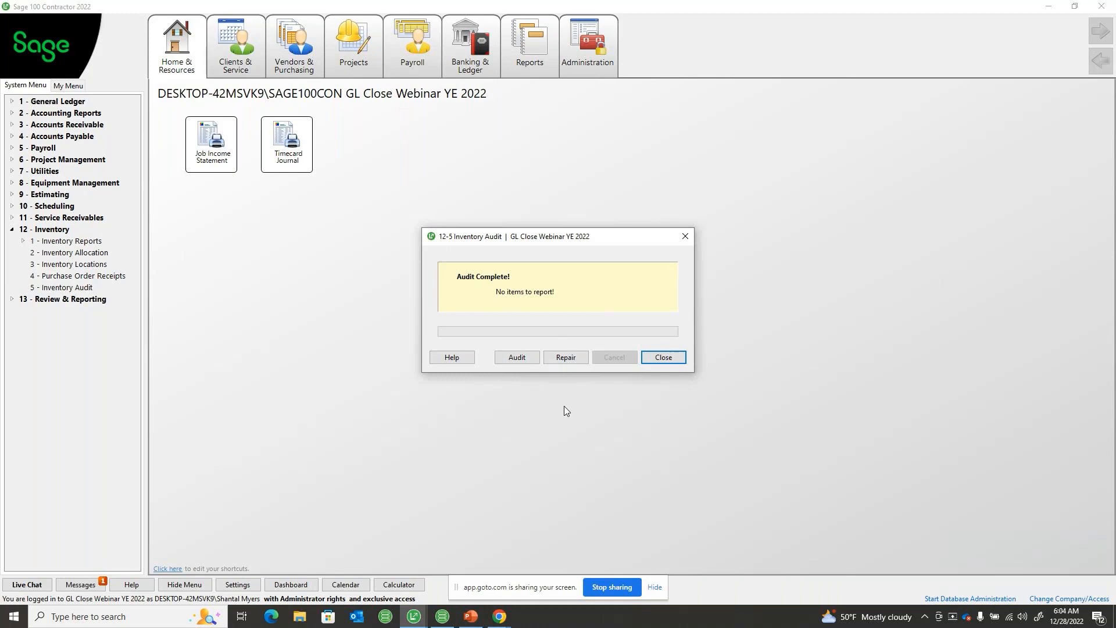
pyautogui.click(663, 361)
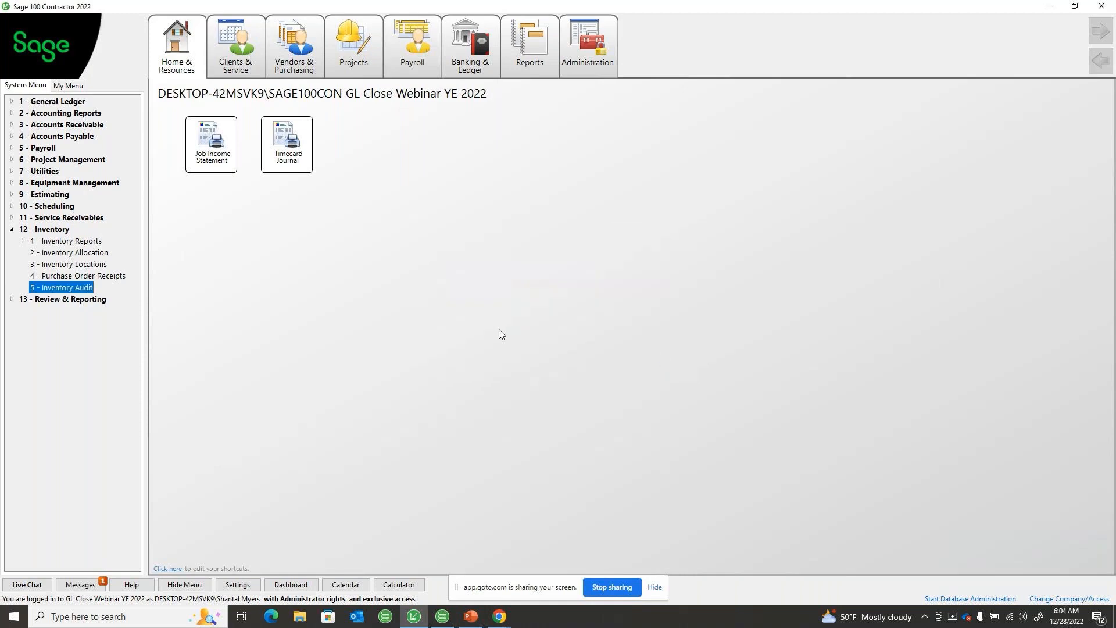
pyautogui.click(12, 230)
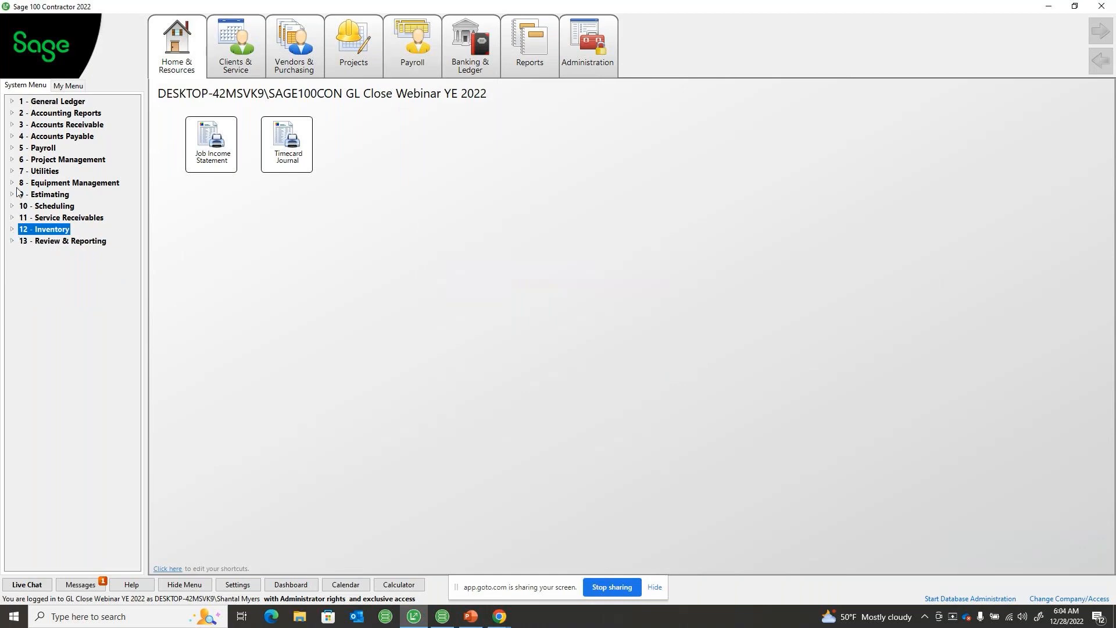
# Open 6-6-1 Purchase Orders from the Project Management group
pyautogui.click(13, 161)
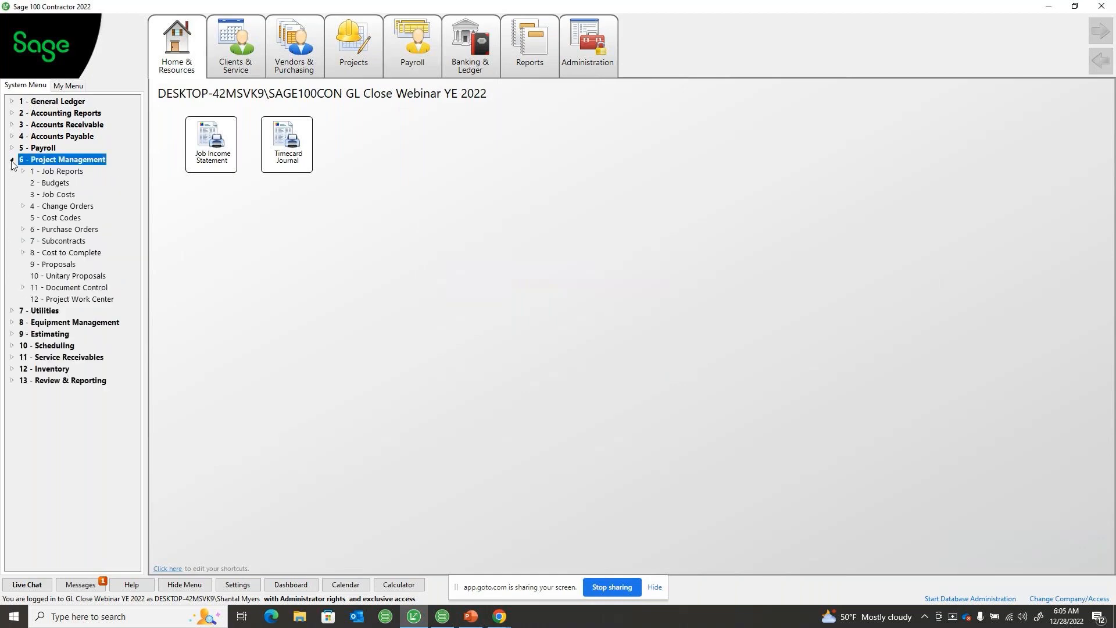
pyautogui.doubleClick(61, 231)
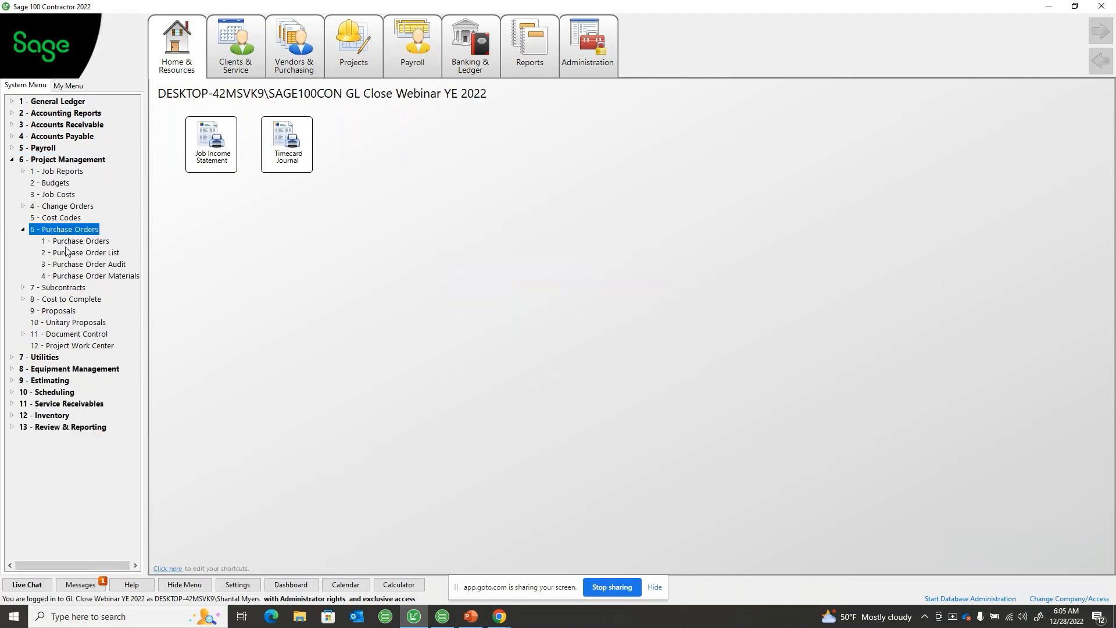
pyautogui.doubleClick(61, 242)
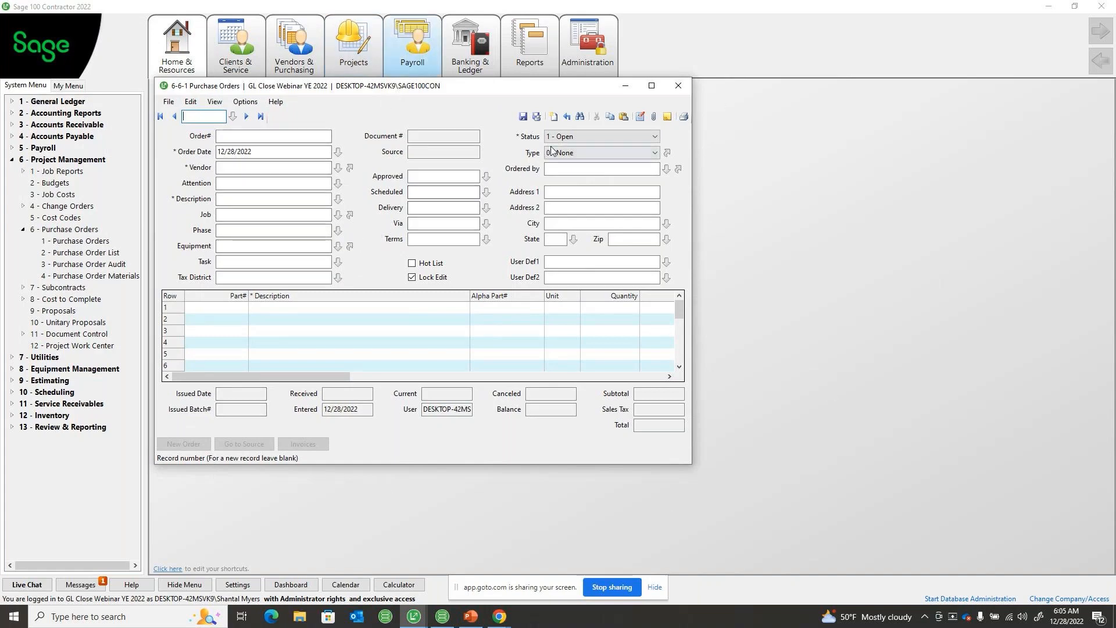
# Set the blank purchase order's status to 4 - Closed and return it to 1 - Open
pyautogui.click(569, 137)
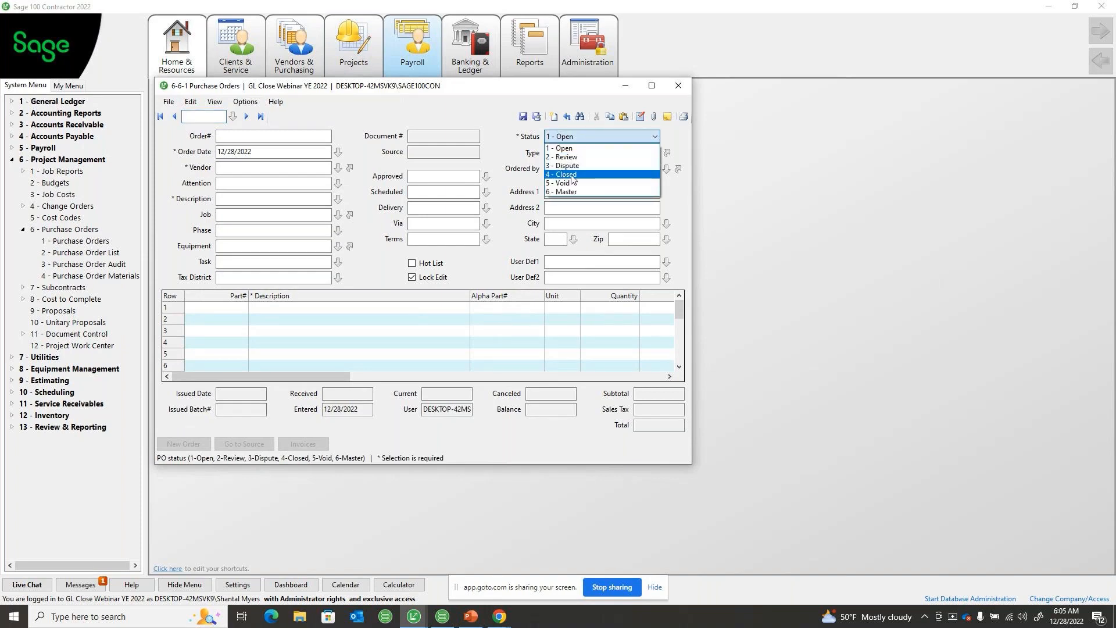
pyautogui.click(572, 175)
pyautogui.click(562, 138)
pyautogui.click(560, 148)
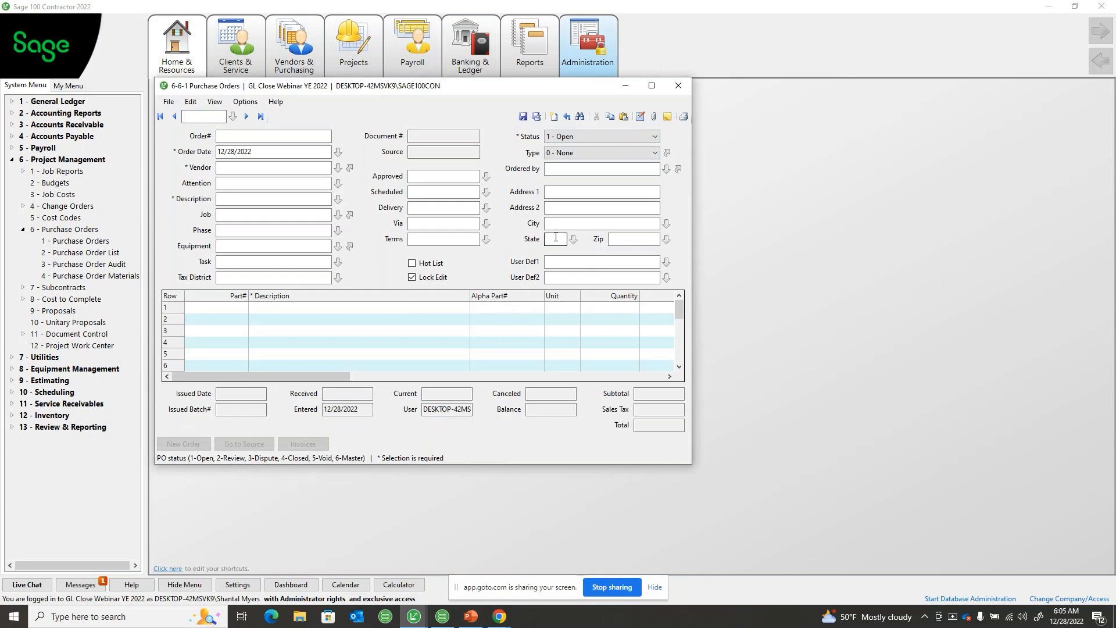
# Examine the purchase order options, including the Close Automatically conditions for zero balances and zero quantities
pyautogui.click(243, 103)
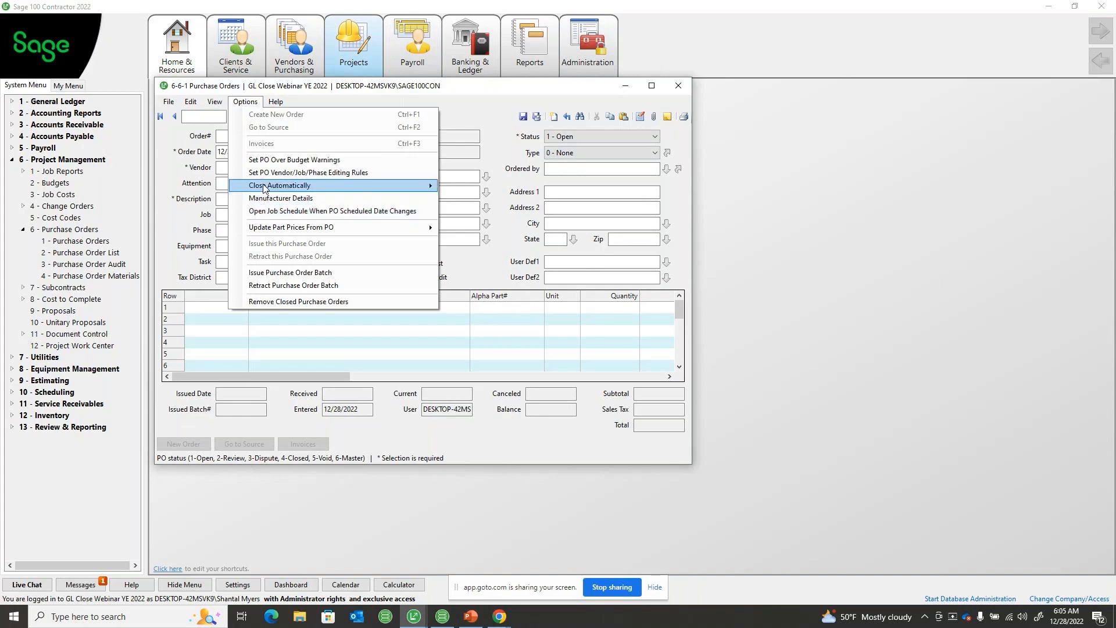
pyautogui.moveTo(264, 188)
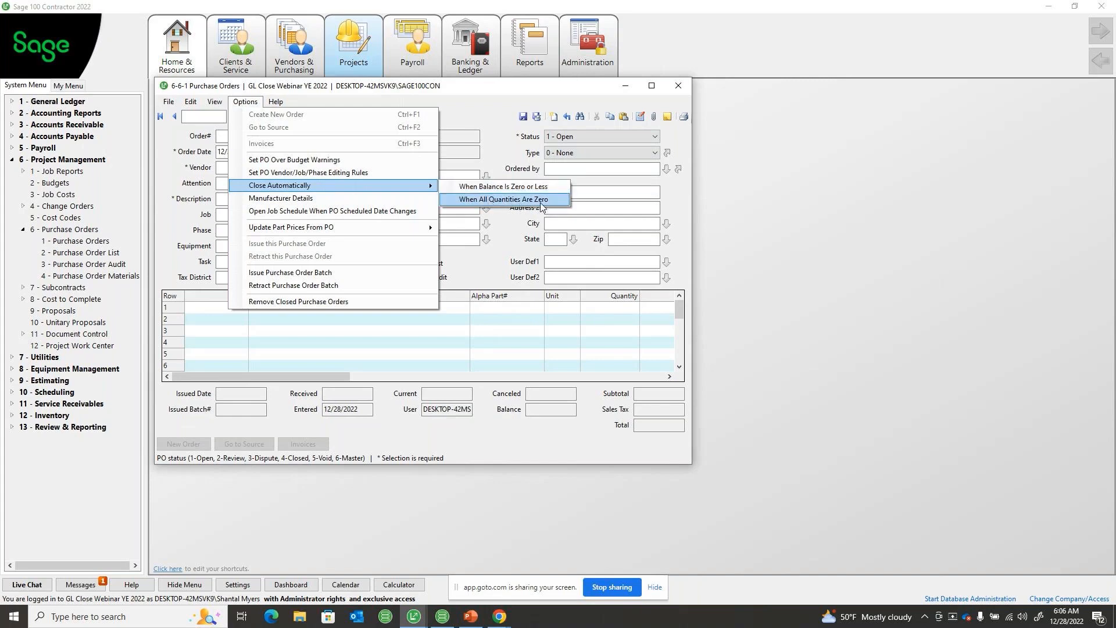
pyautogui.press('Escape')
pyautogui.press('Escape')
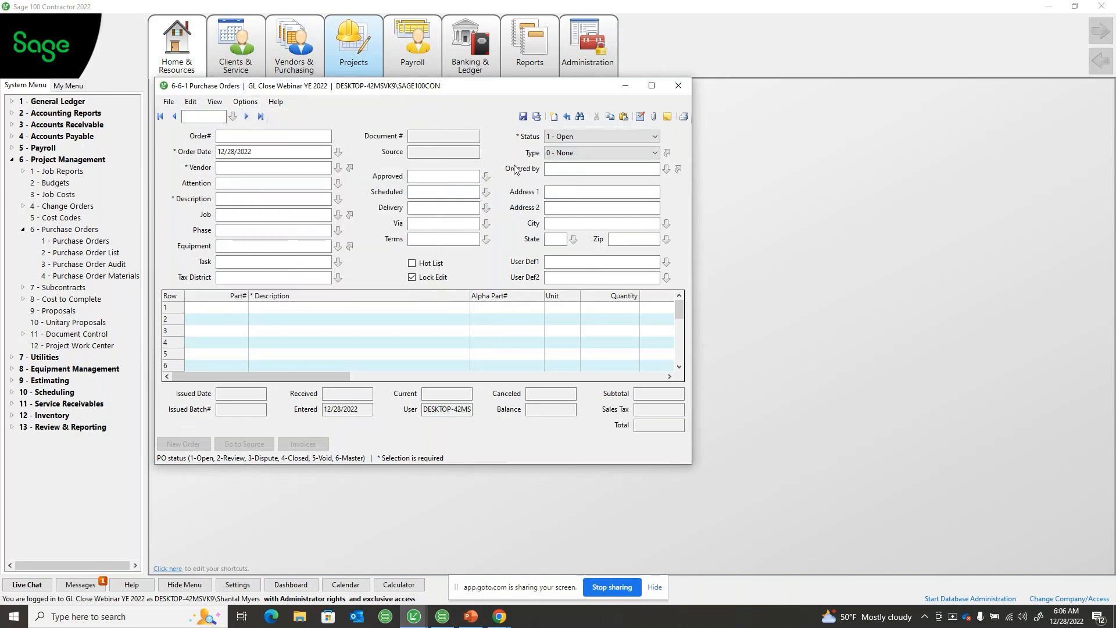
pyautogui.click(246, 102)
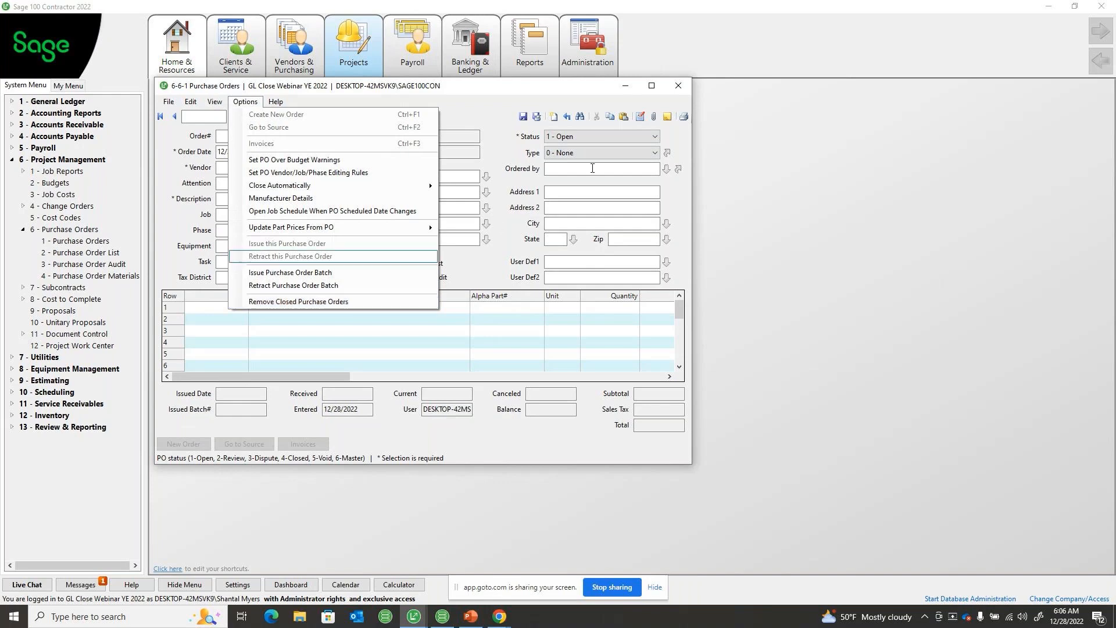
pyautogui.click(677, 140)
# Close the 6-6-1 Purchase Orders window without saving changes and collapse the Project Management group
pyautogui.click(678, 85)
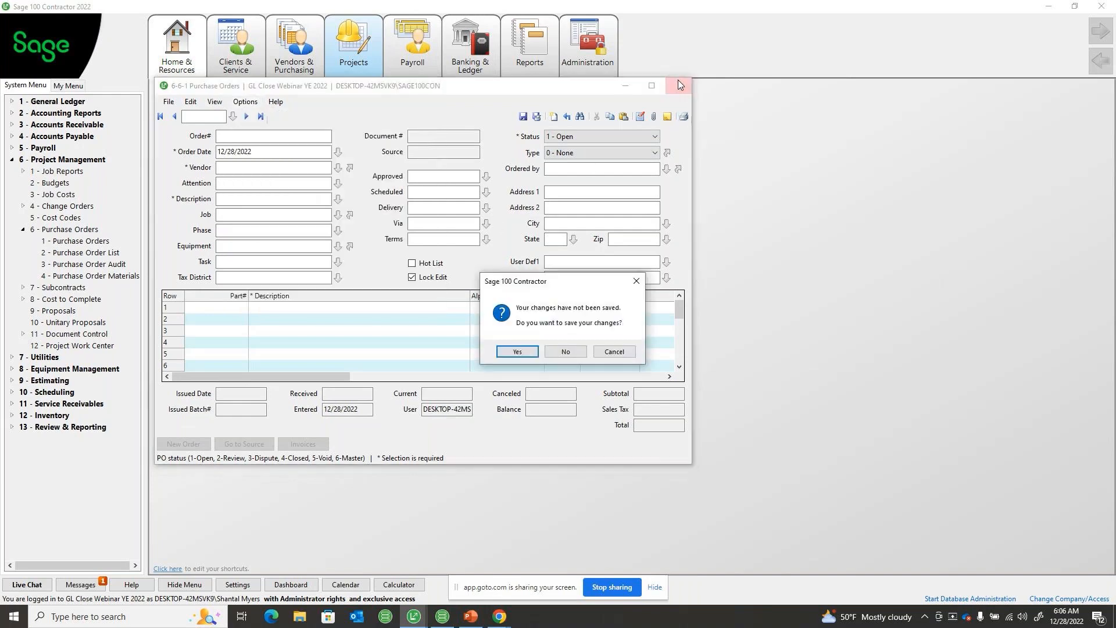
pyautogui.click(570, 353)
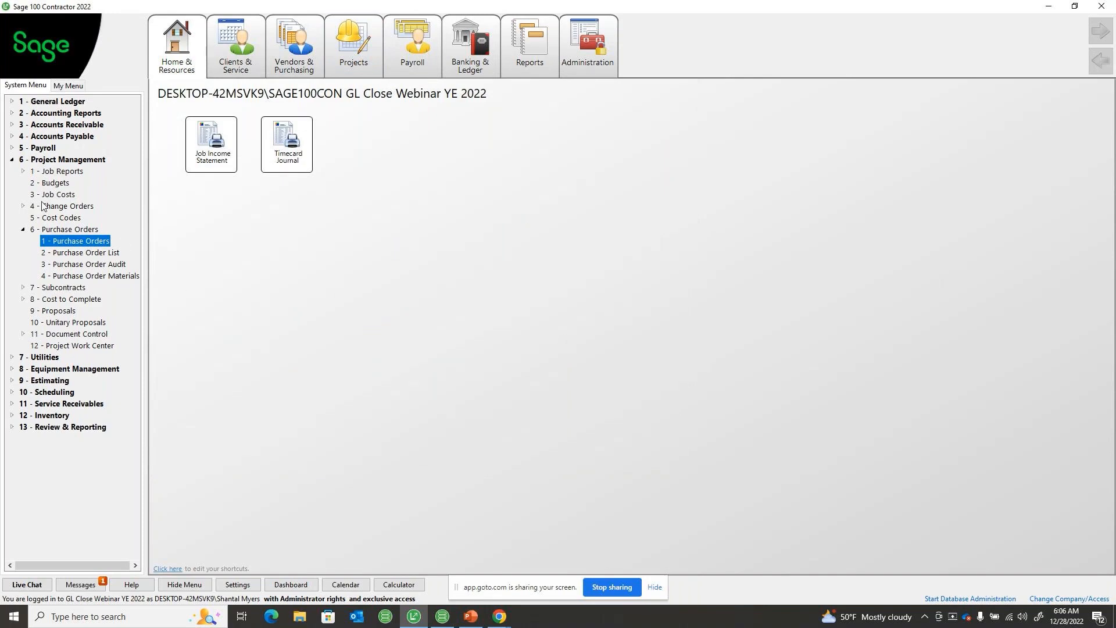
pyautogui.click(11, 160)
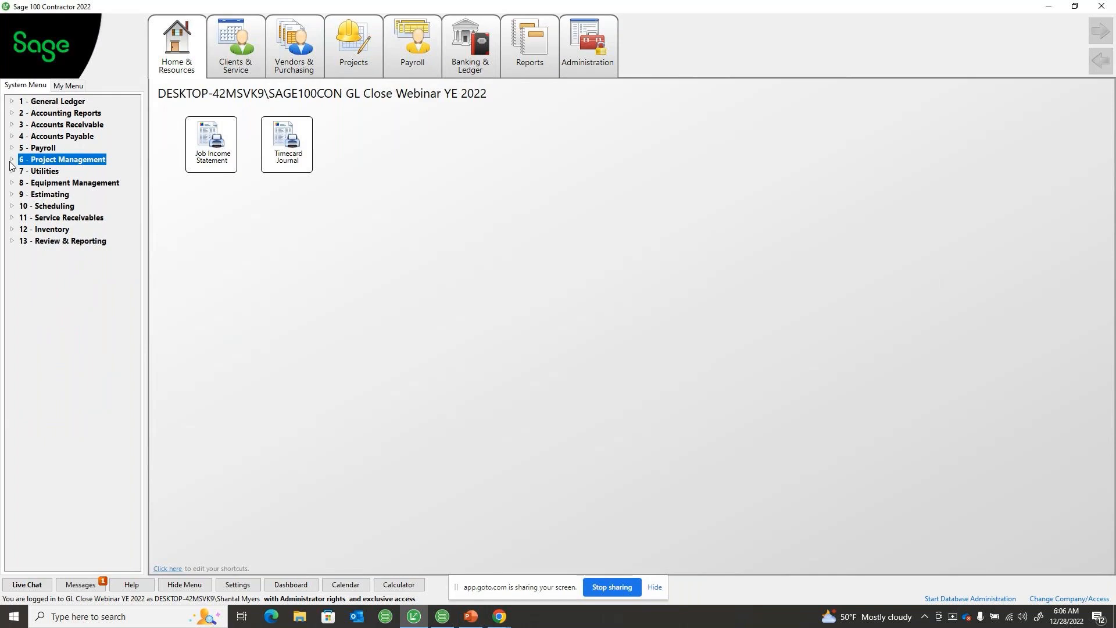
# Expand Accounting Reports and highlight Trial Balance, Balance Sheet, and Income Statement in turn
pyautogui.click(38, 114)
pyautogui.click(47, 127)
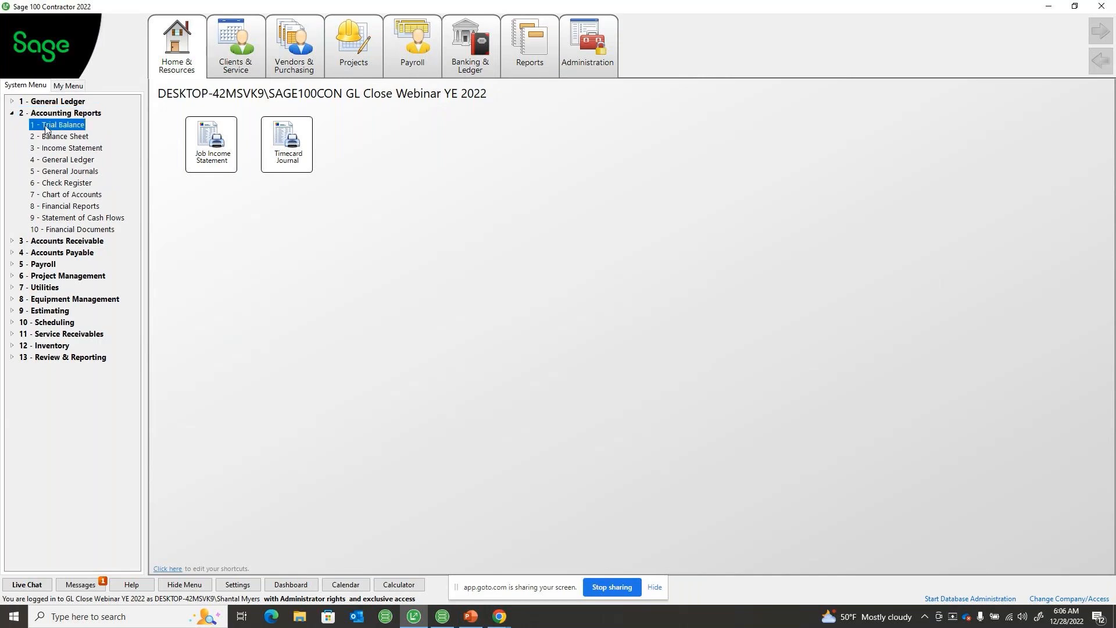
pyautogui.click(53, 137)
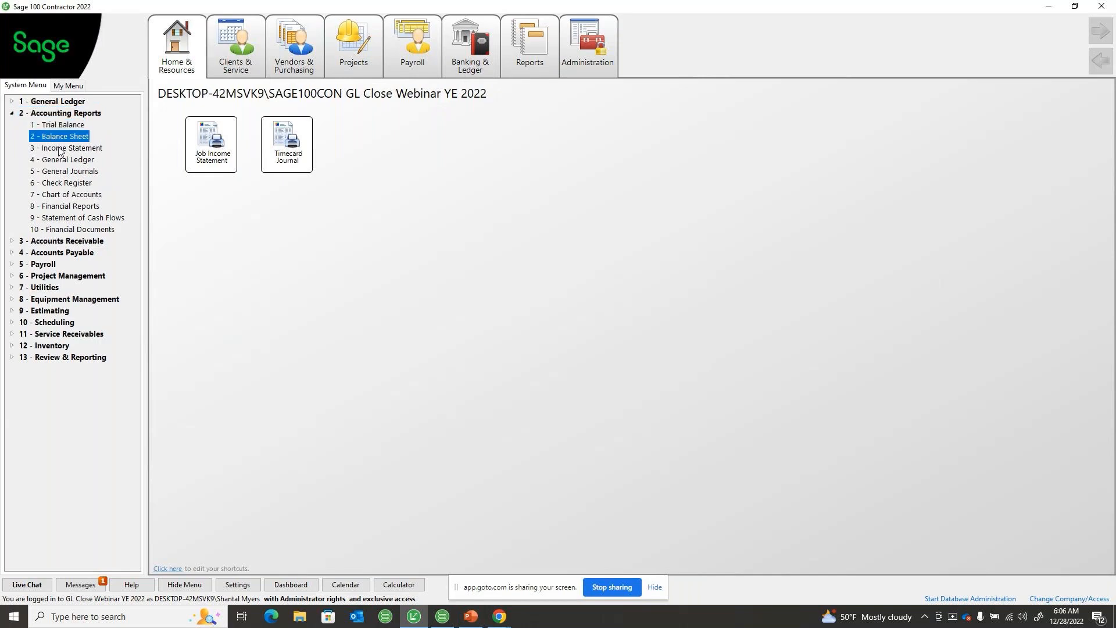
pyautogui.click(59, 150)
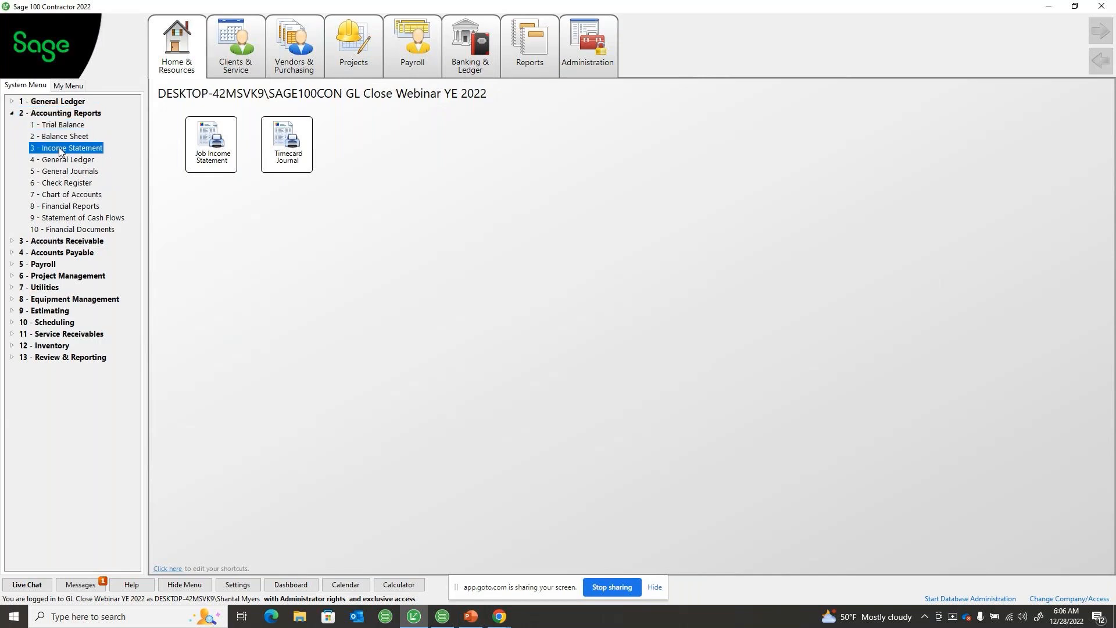
# Open the 3-1-3 Receivable Aging report window from the Accounts Receivable reports
pyautogui.click(58, 242)
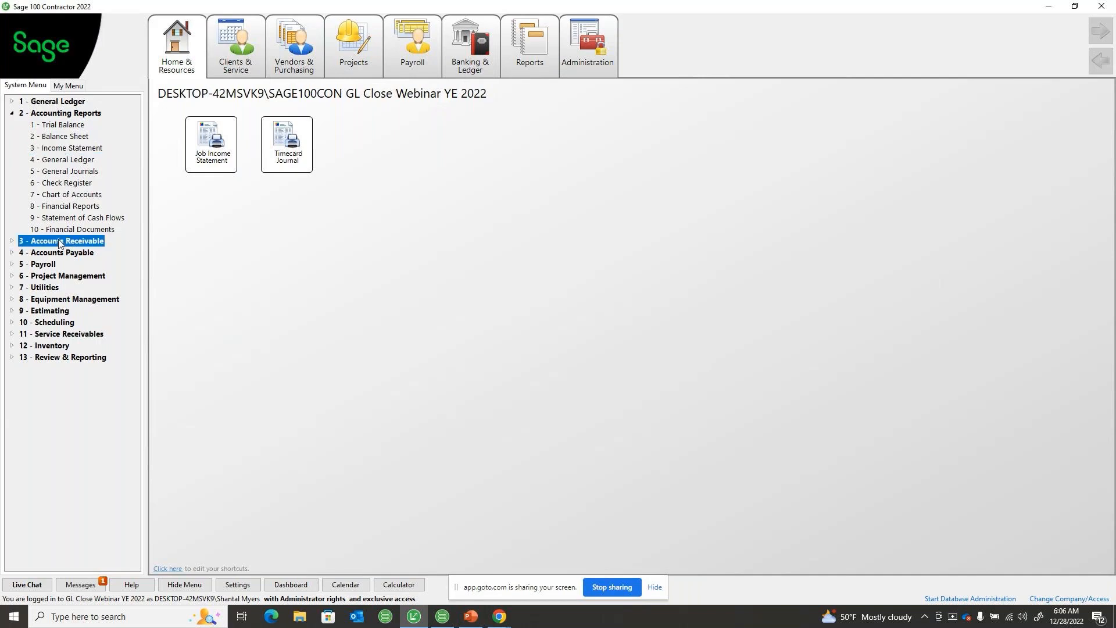
pyautogui.click(63, 254)
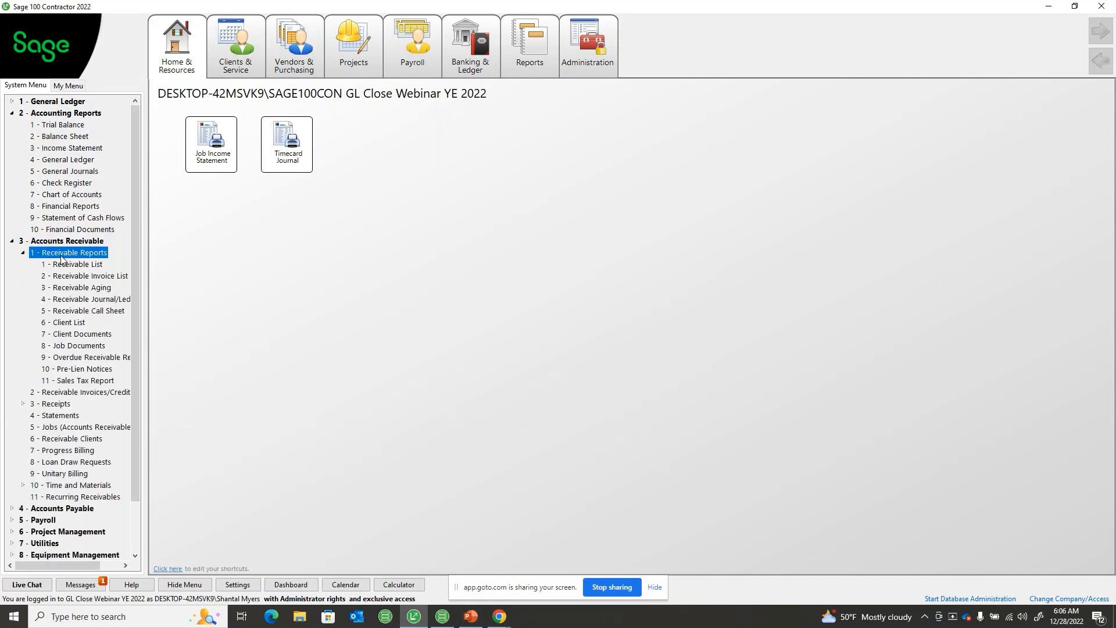
pyautogui.click(72, 289)
pyautogui.doubleClick(72, 290)
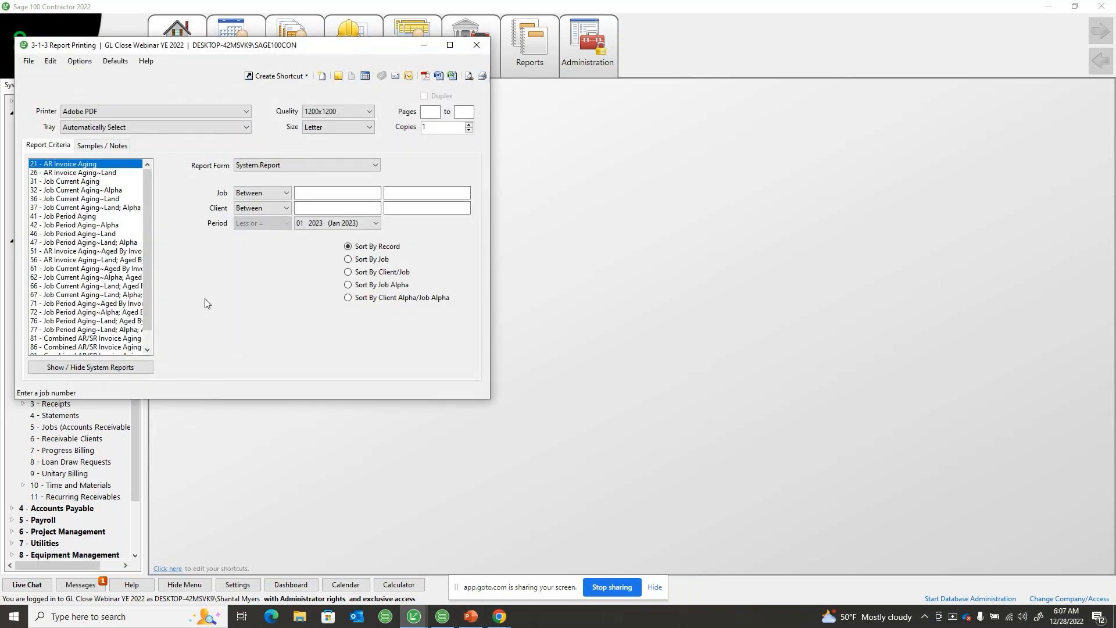
# Check receivable aging reports 26 - AR Invoice Aging~Land and 56 - AR Invoice Aging~Land; Aged By Invoice Date, and close the report window
pyautogui.click(77, 173)
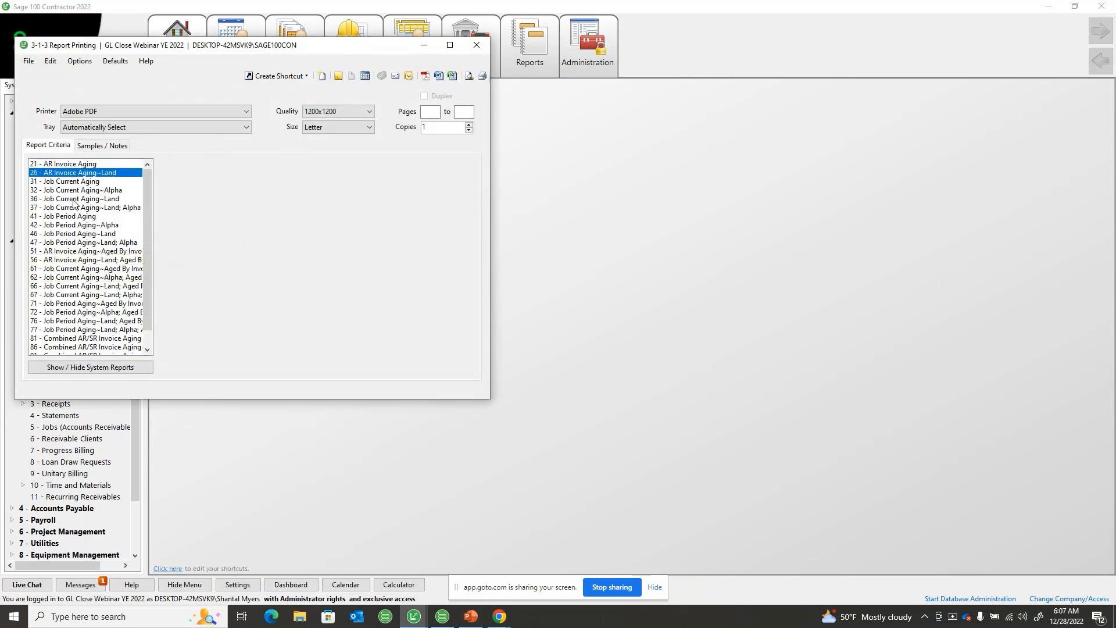
pyautogui.click(72, 259)
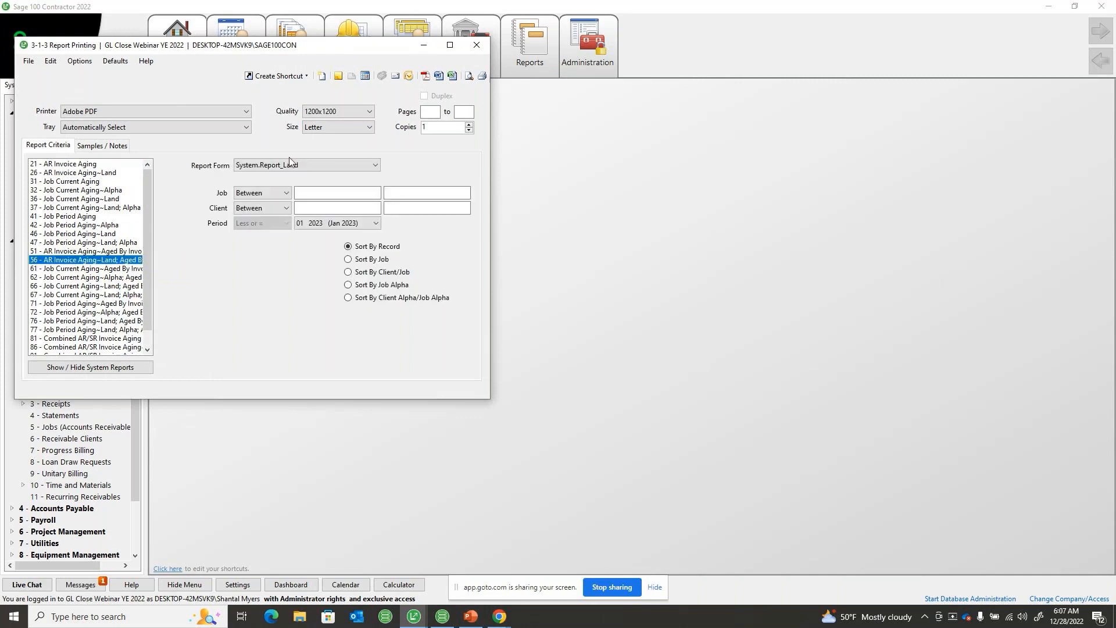
pyautogui.click(477, 47)
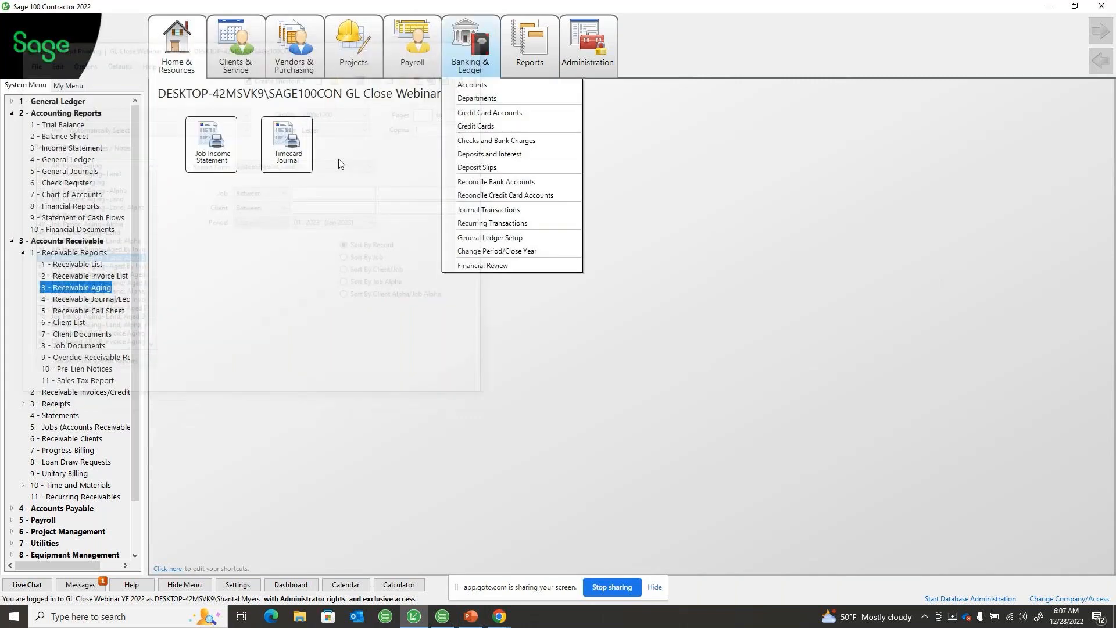
# Open the 4-1-3 Payable Aging report window from the Accounts Payable reports
pyautogui.scroll(-2, 79, 395)
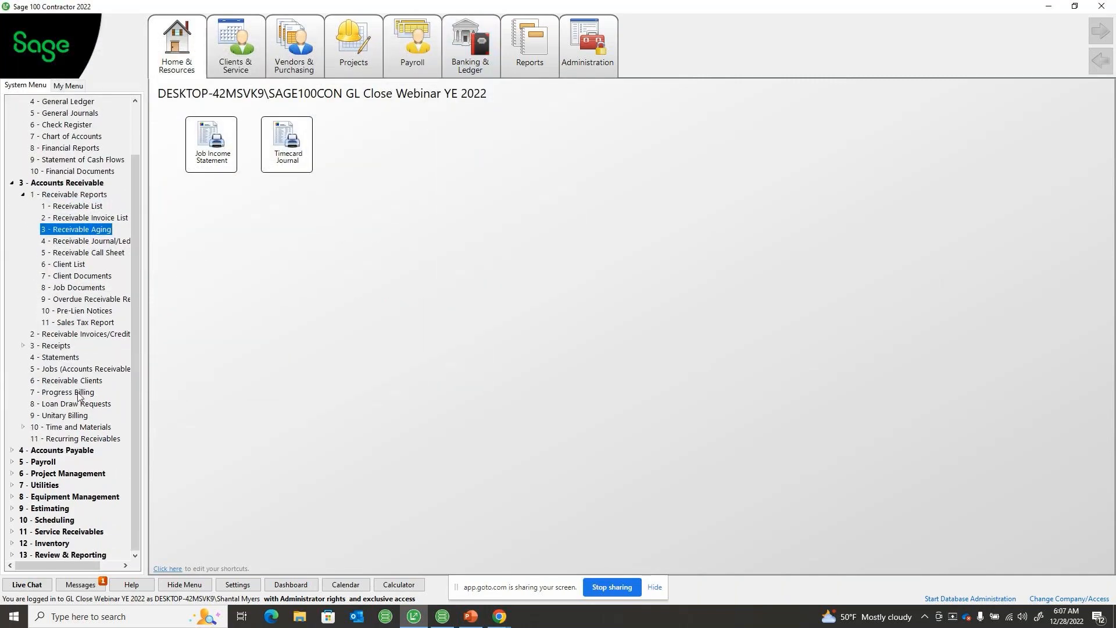
pyautogui.click(62, 451)
pyautogui.click(62, 462)
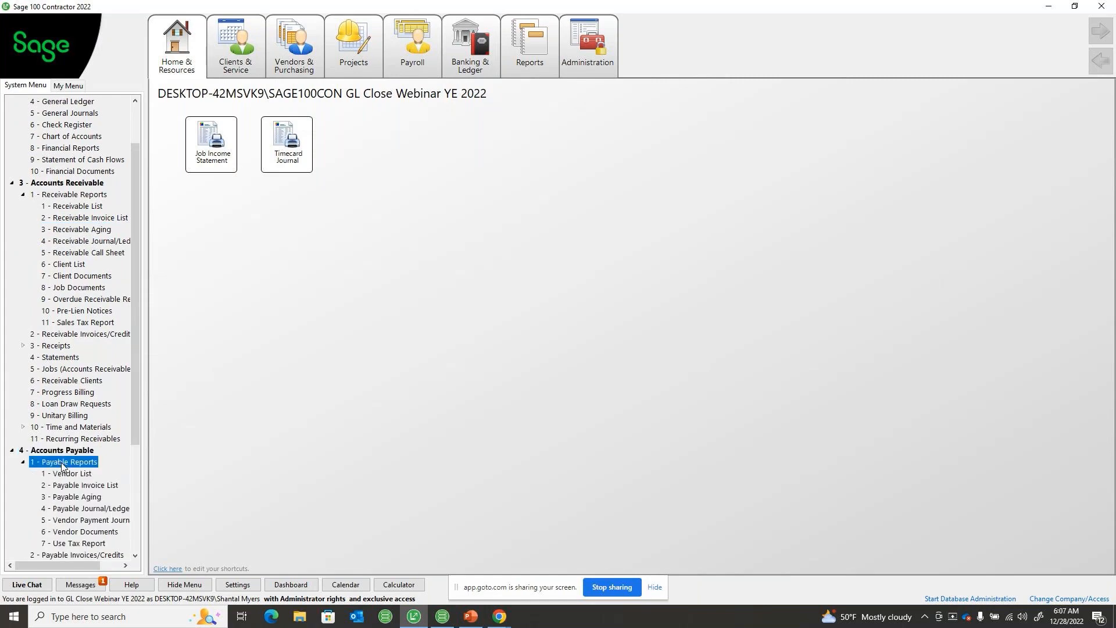
pyautogui.click(71, 497)
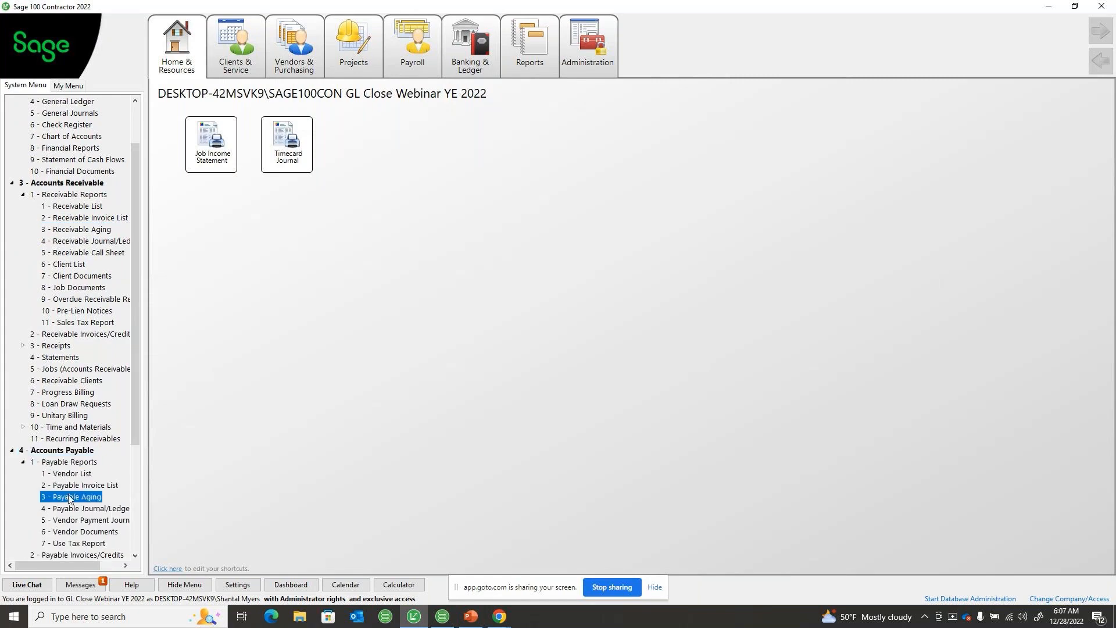
pyautogui.doubleClick(70, 497)
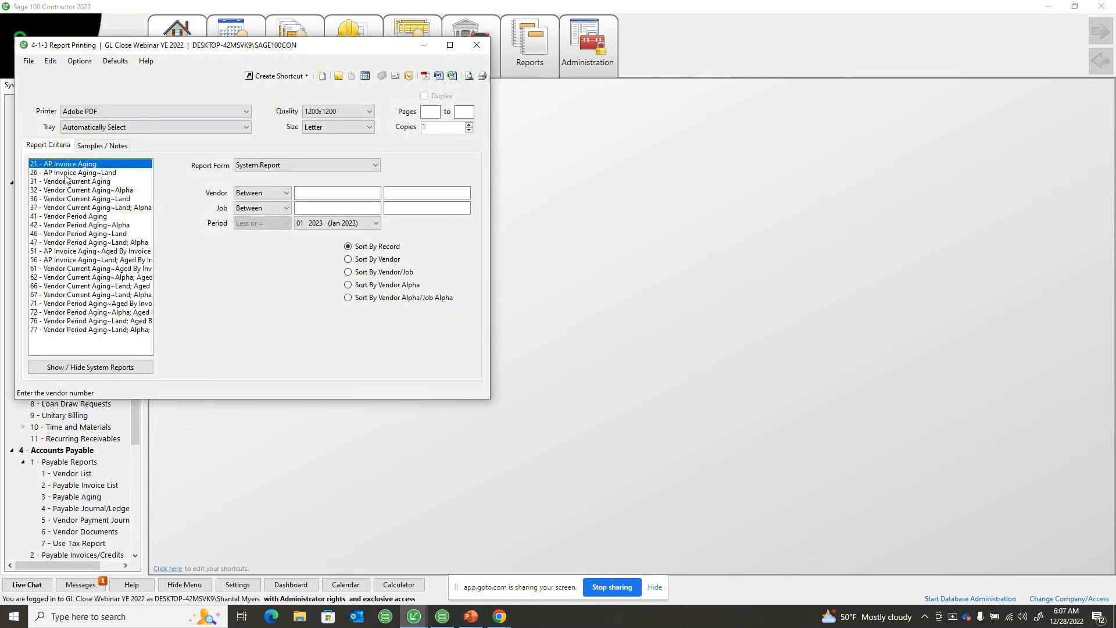
# Check payable aging reports 26 - AP Invoice Aging~Land and 56 - AP Invoice Aging~Land; Aged By Invoice Date, and close the report window
pyautogui.click(66, 173)
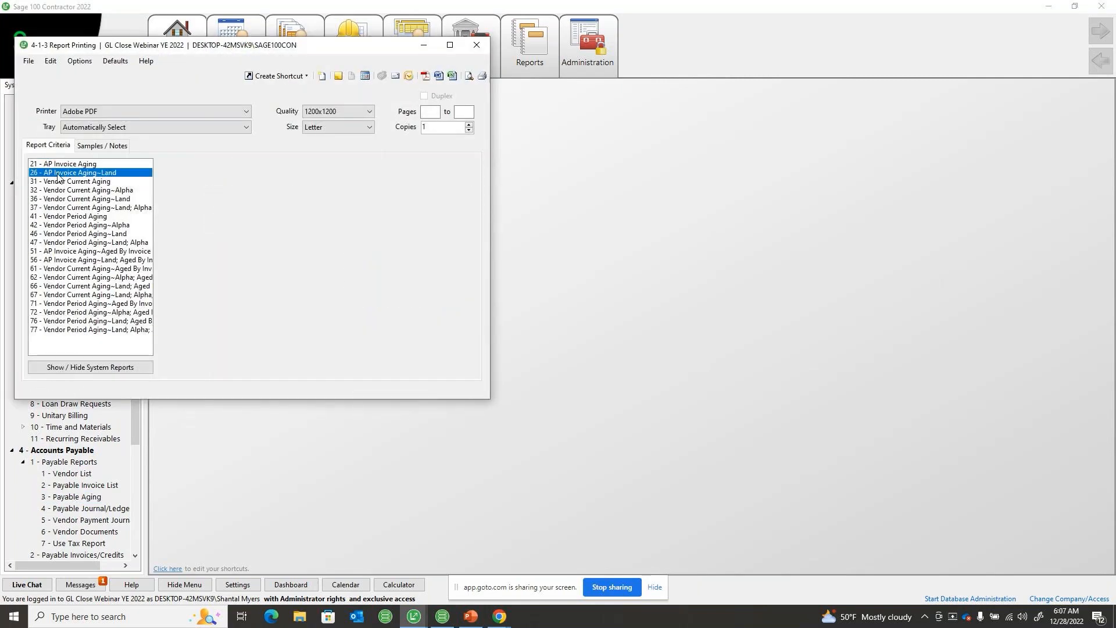
pyautogui.click(91, 260)
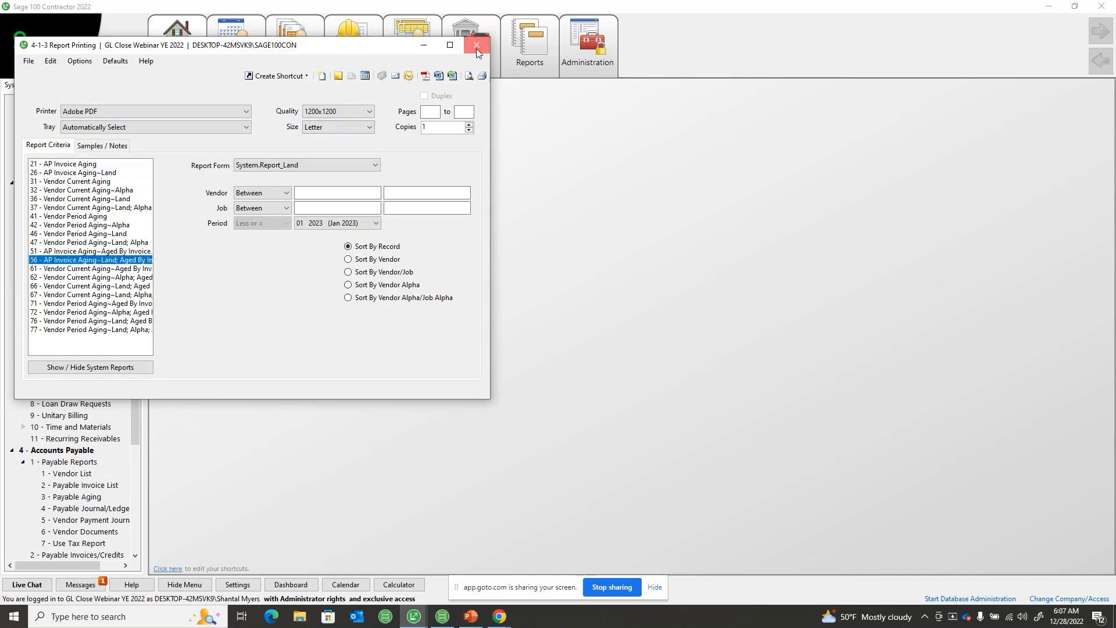
pyautogui.click(476, 48)
pyautogui.moveTo(476, 48)
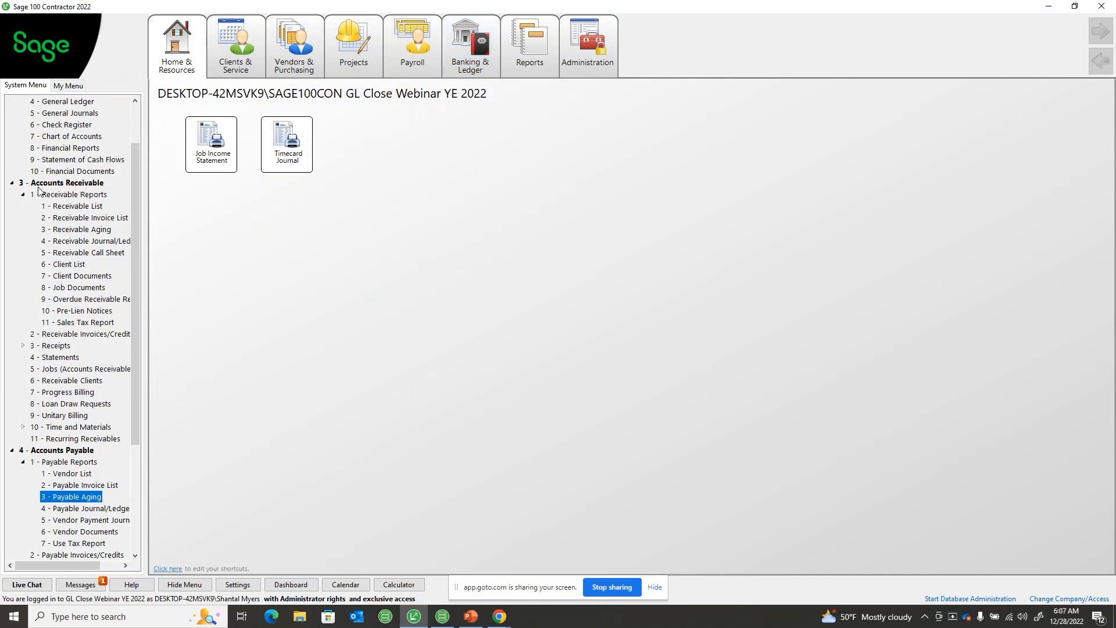
# Collapse the Accounts Receivable, Accounting Reports, and Accounts Payable groups
pyautogui.click(11, 184)
pyautogui.click(12, 114)
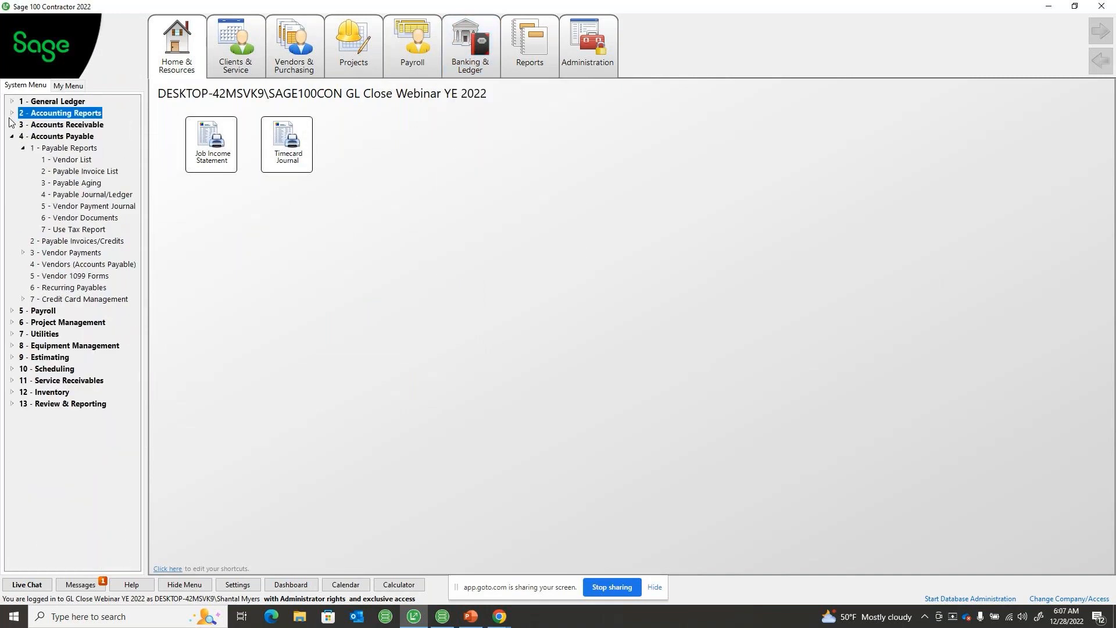
pyautogui.click(12, 136)
# Expand Job Reports under Project Management and select 6 - Job Cost Totals
pyautogui.doubleClick(59, 160)
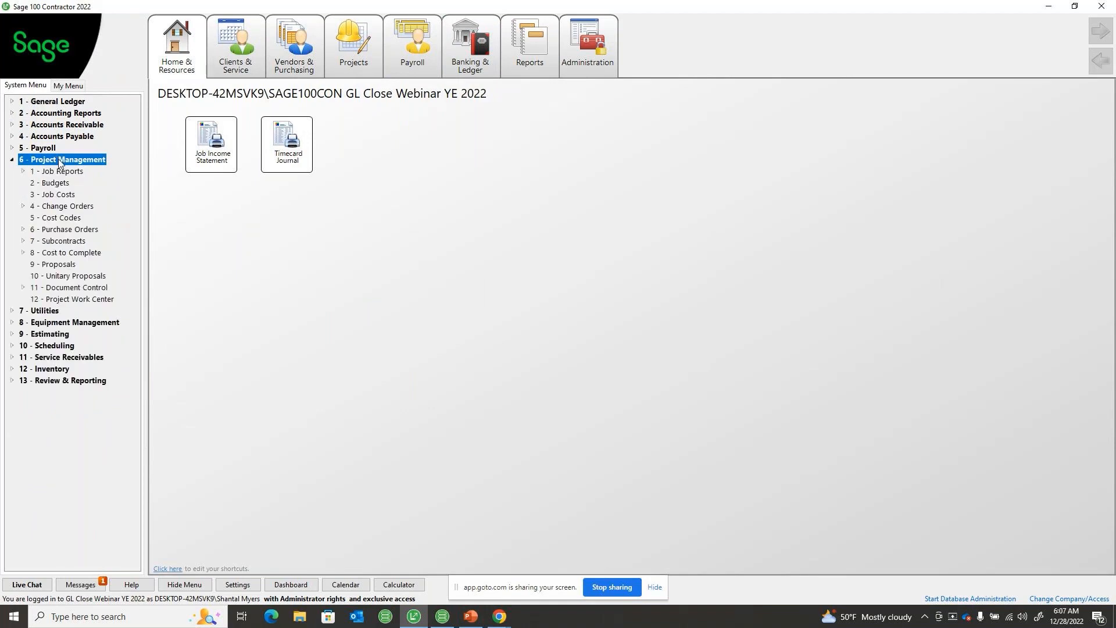
pyautogui.click(62, 171)
pyautogui.doubleClick(62, 171)
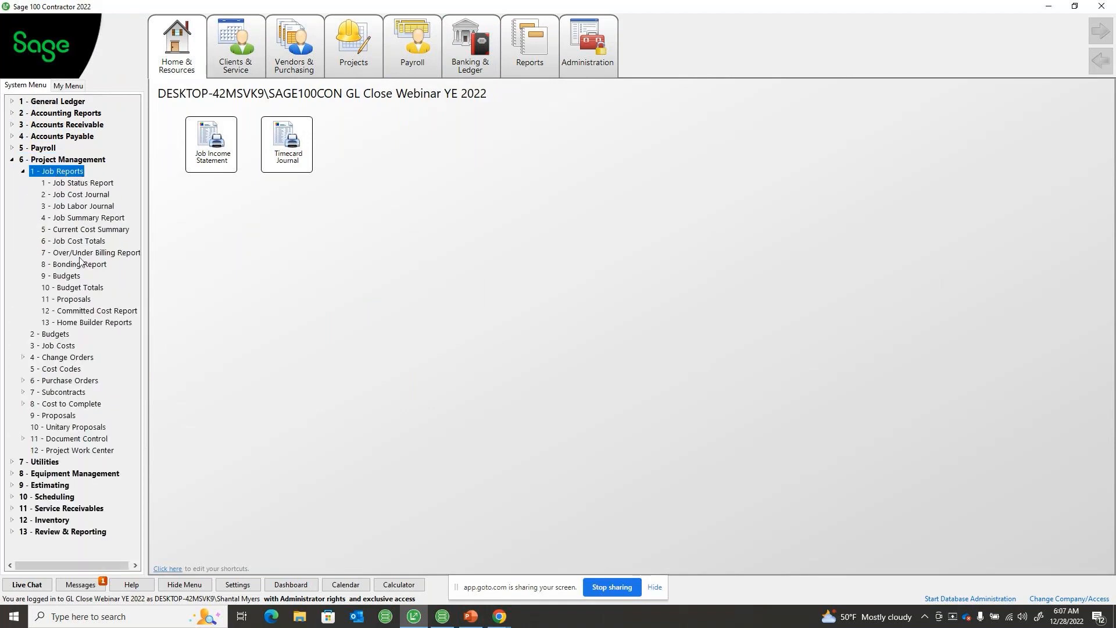
pyautogui.click(77, 241)
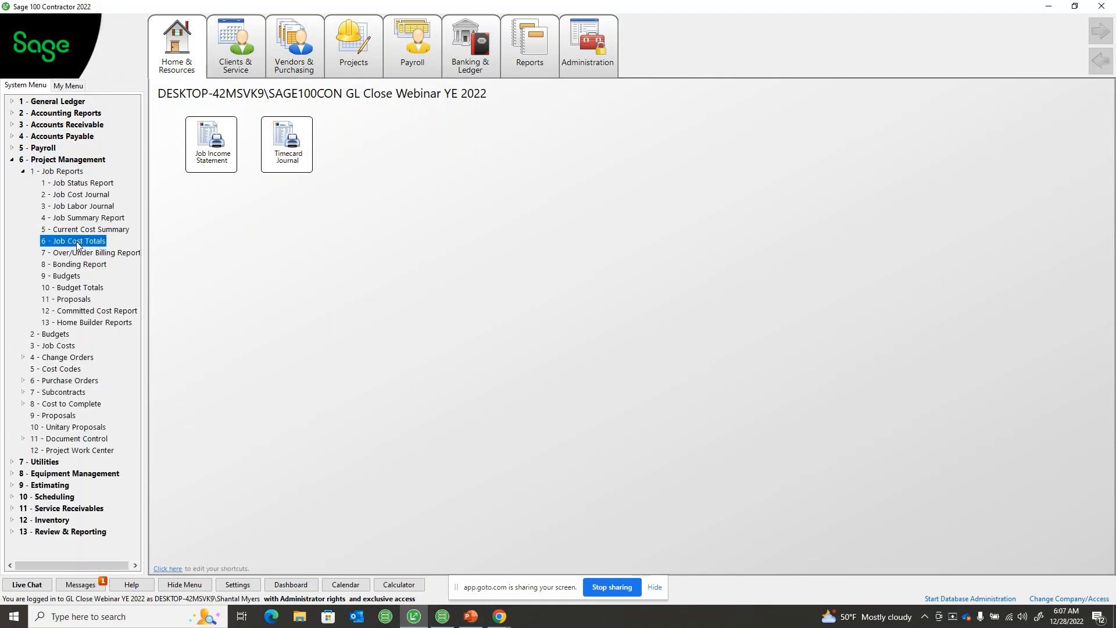
# Check the available Job Cost Totals reports in the 6-1-6 window, close it, and collapse the Project Management group
pyautogui.doubleClick(75, 242)
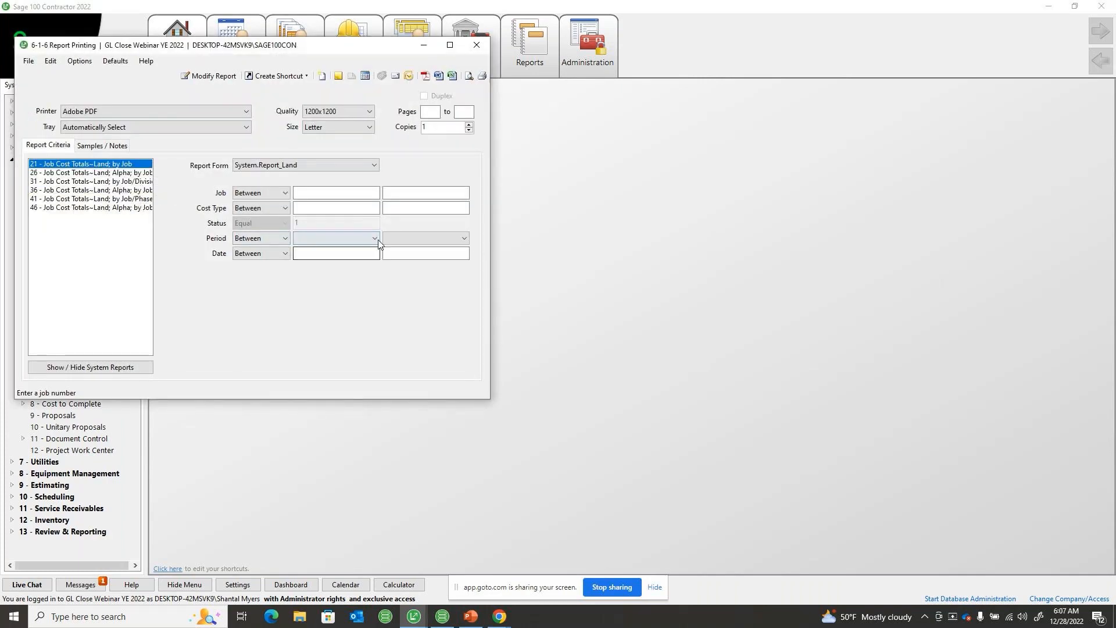
pyautogui.click(477, 46)
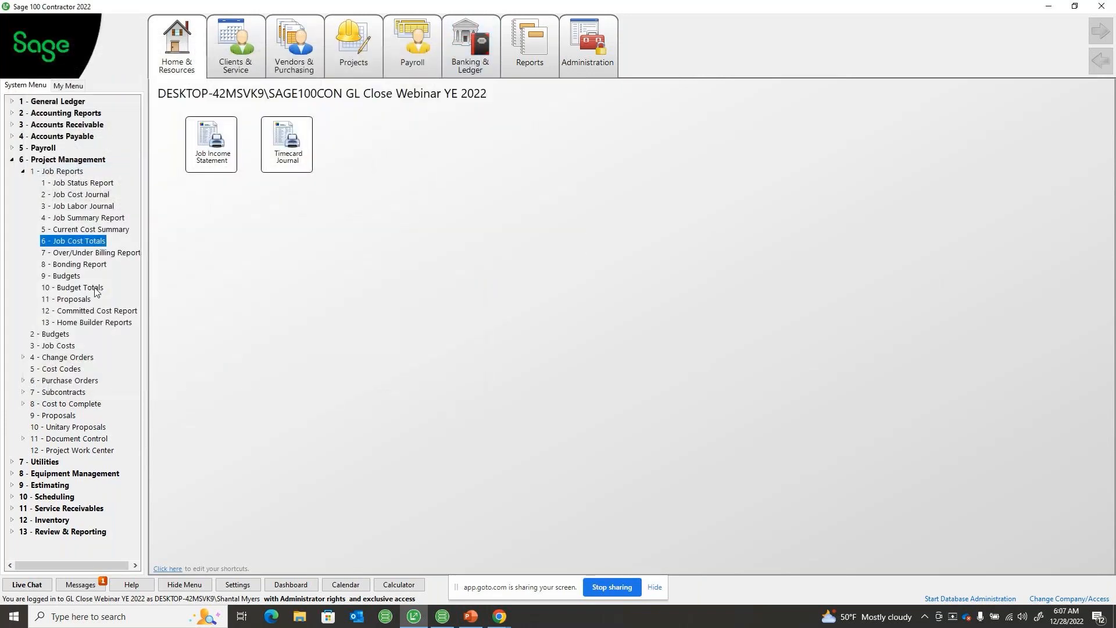
pyautogui.click(12, 160)
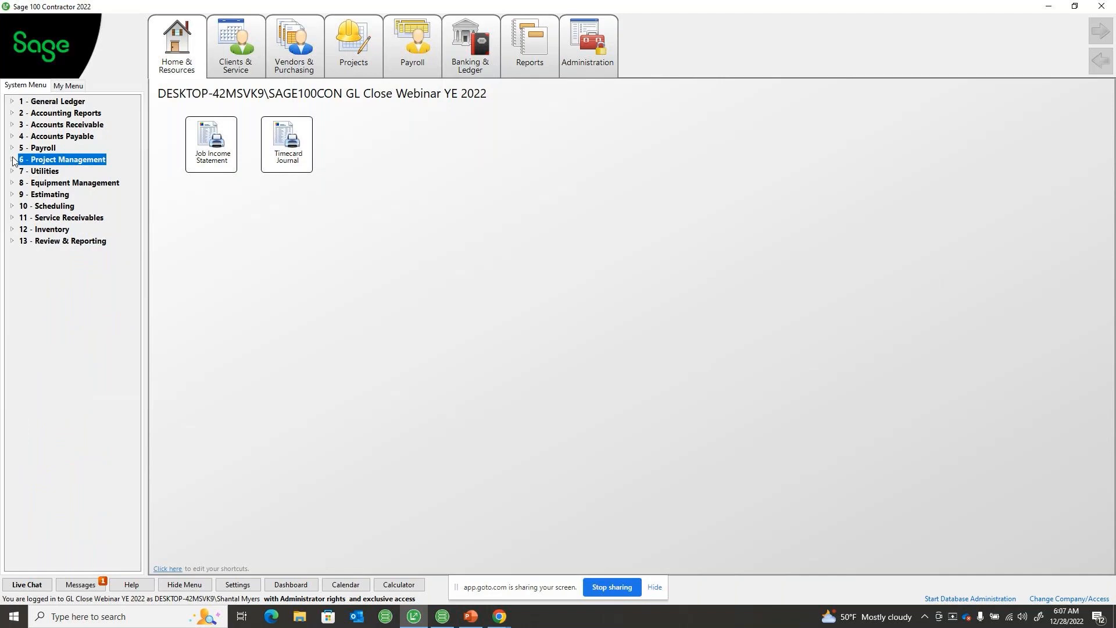
# Check report 26 - Service Invoice Aging~Land under Service Receivables' Service Aging reports, close the window, and collapse the group
pyautogui.click(11, 218)
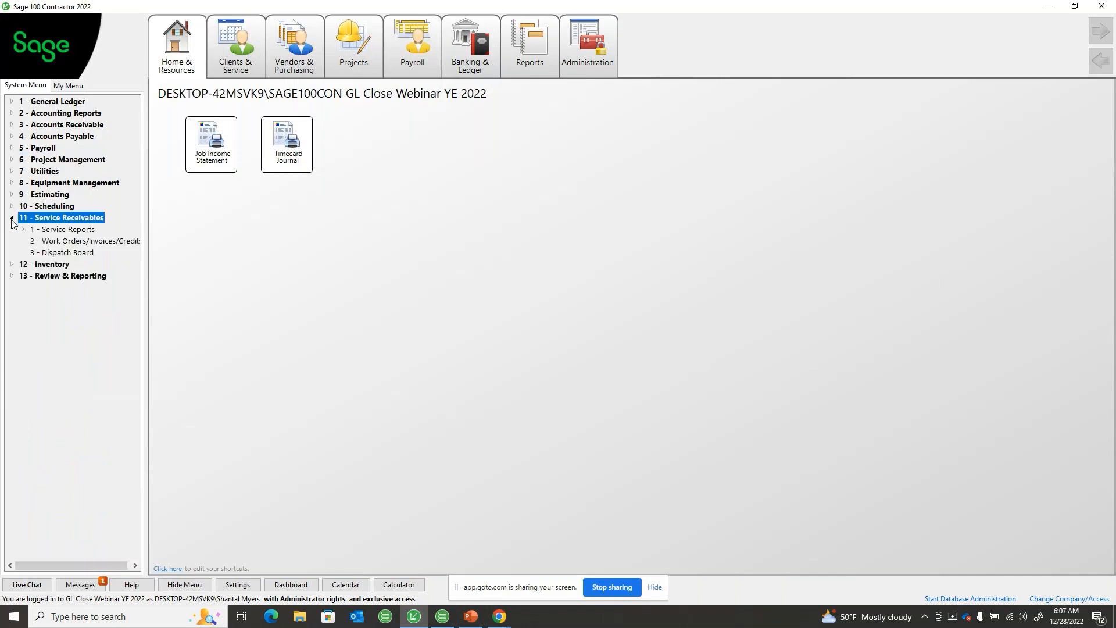
pyautogui.doubleClick(75, 233)
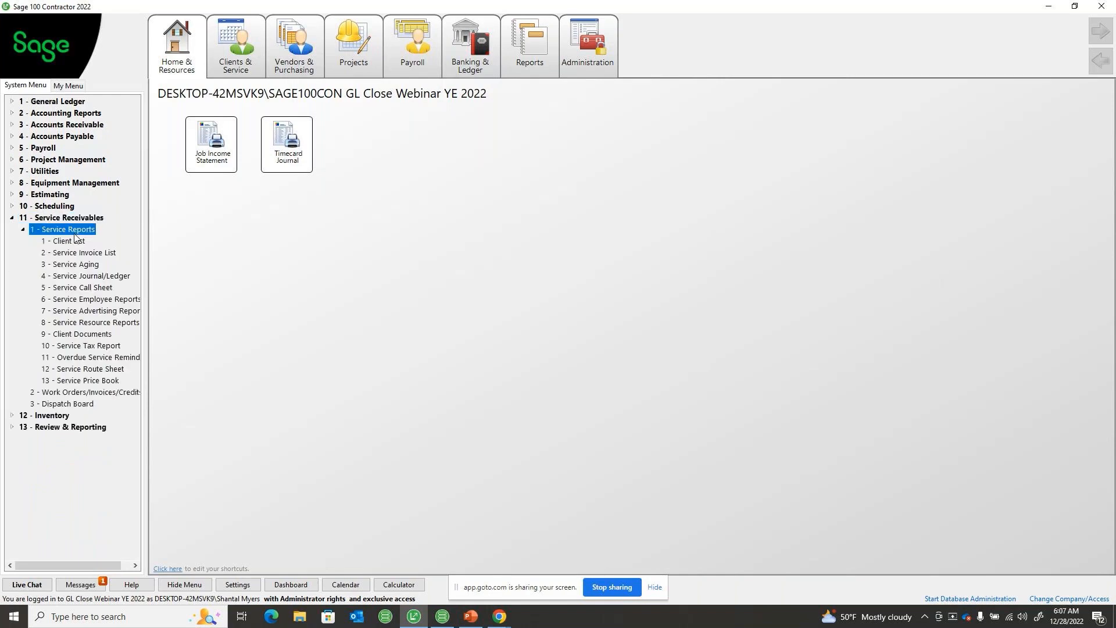
pyautogui.click(79, 265)
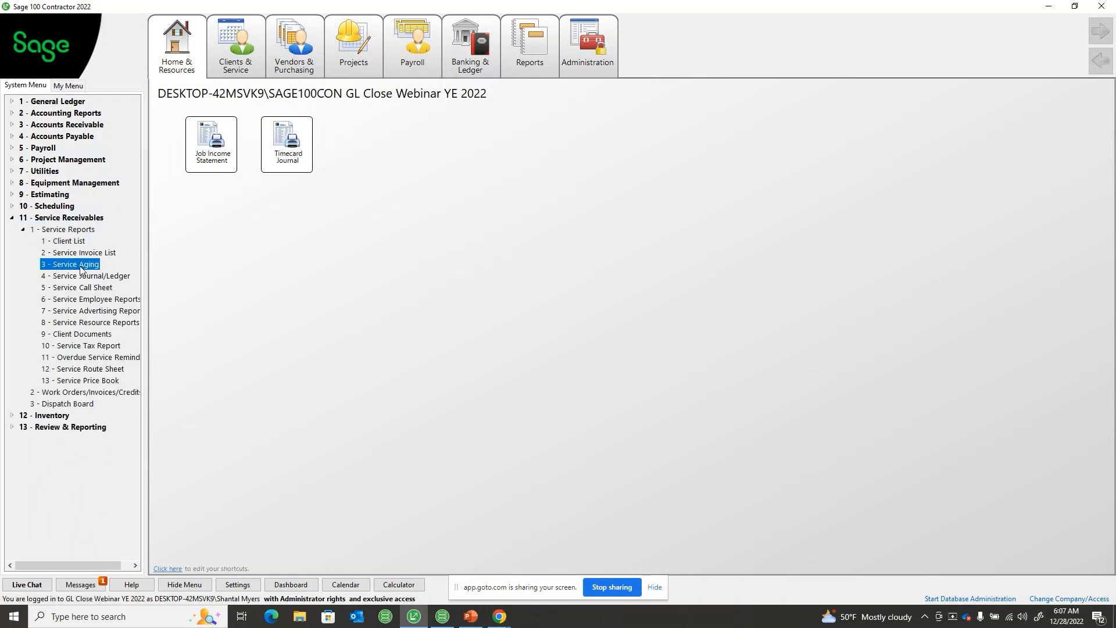
pyautogui.doubleClick(80, 266)
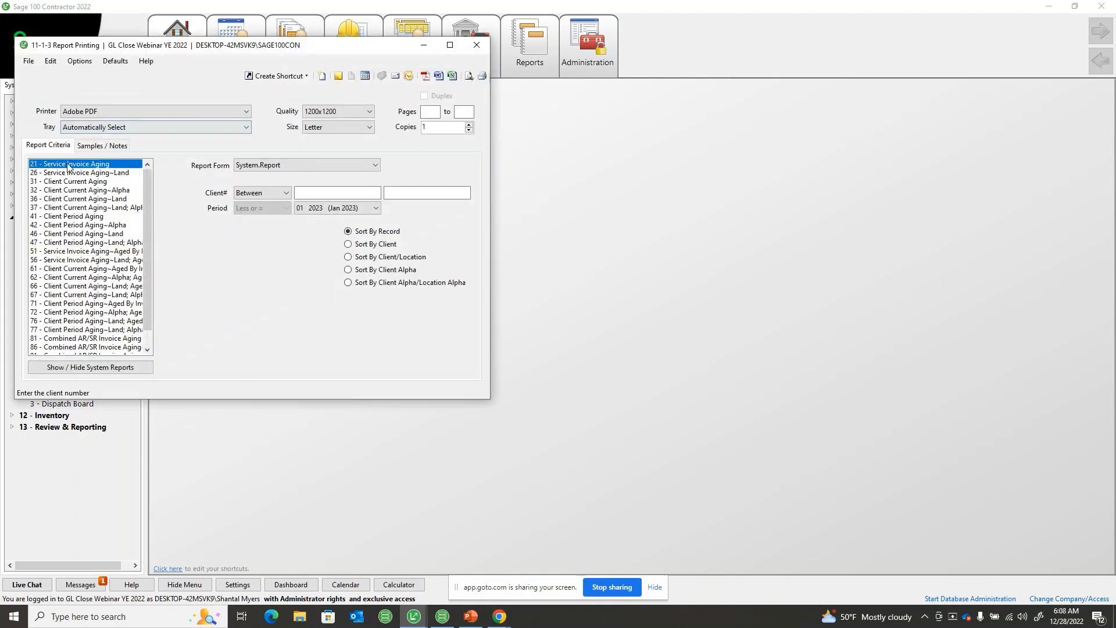
pyautogui.click(68, 173)
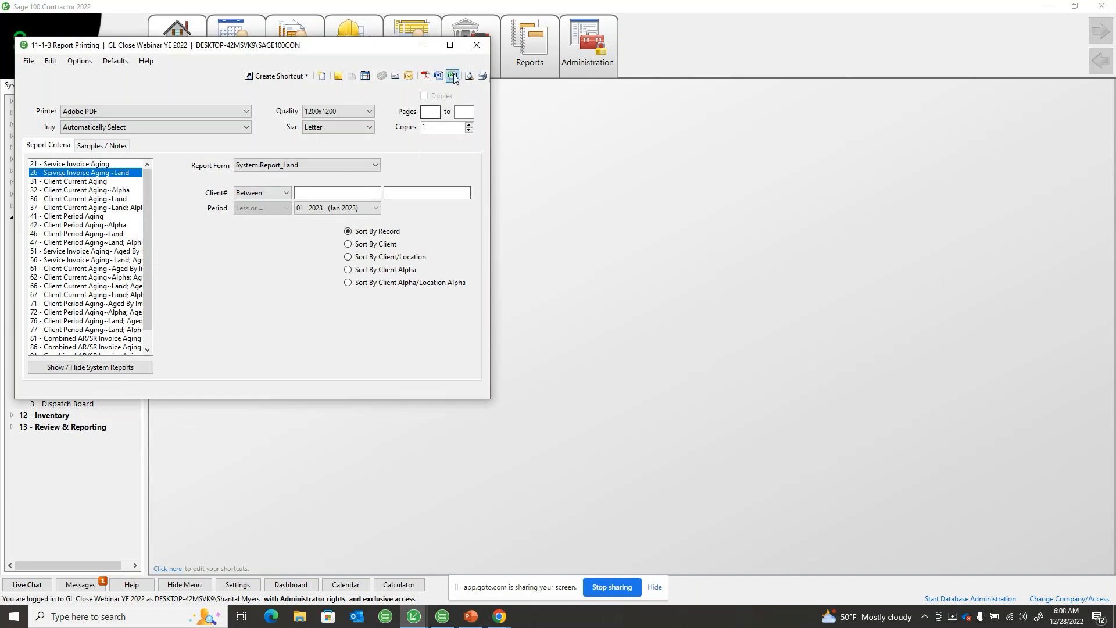
pyautogui.click(473, 51)
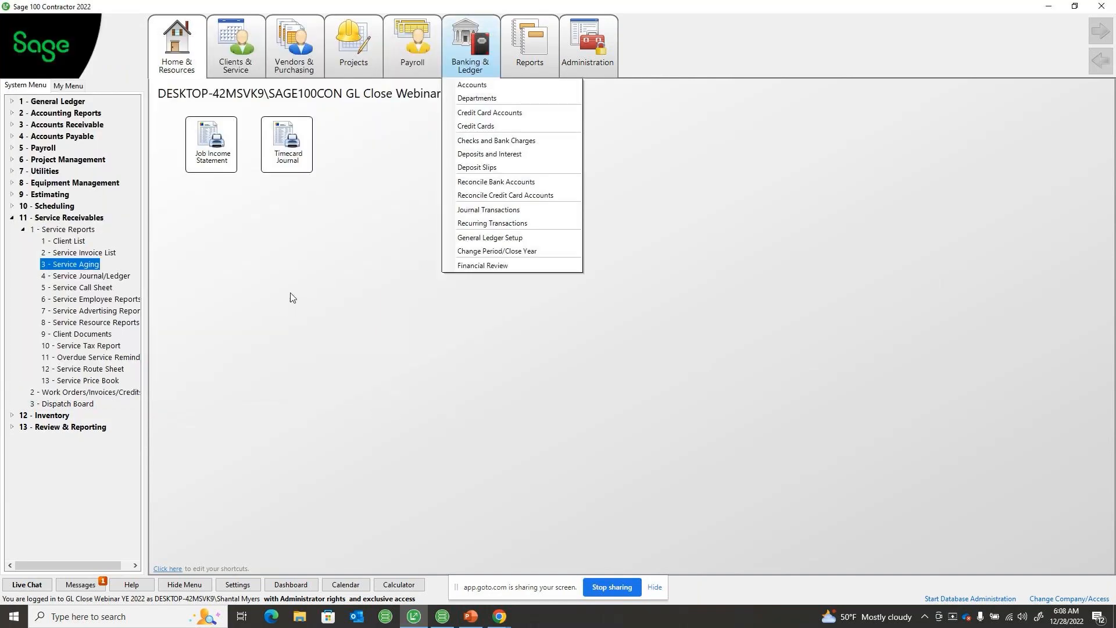
pyautogui.click(318, 290)
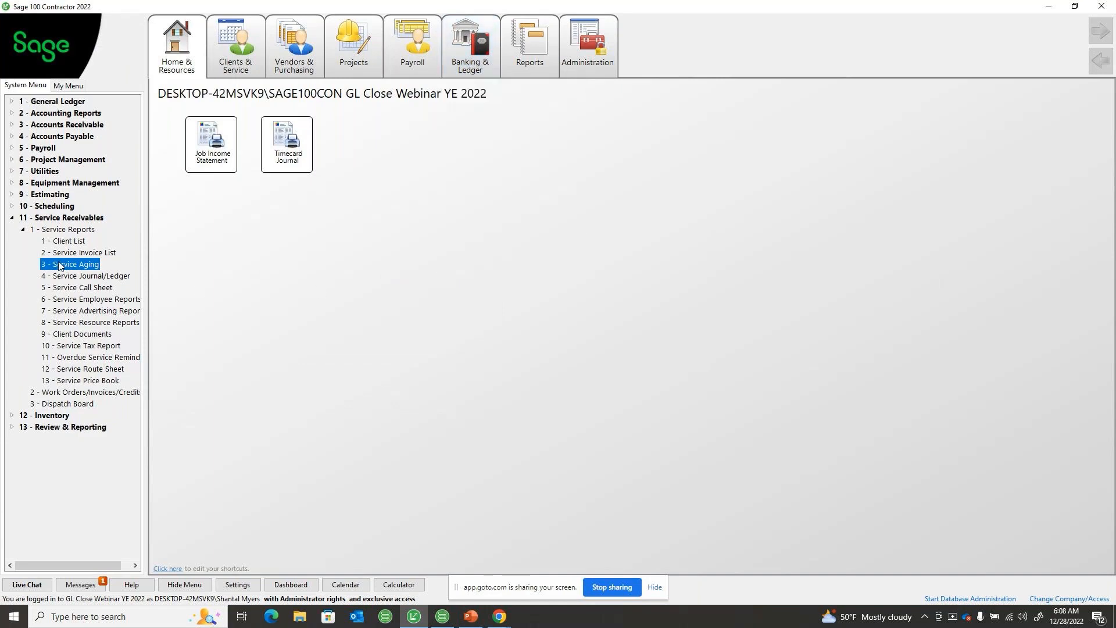
pyautogui.click(11, 218)
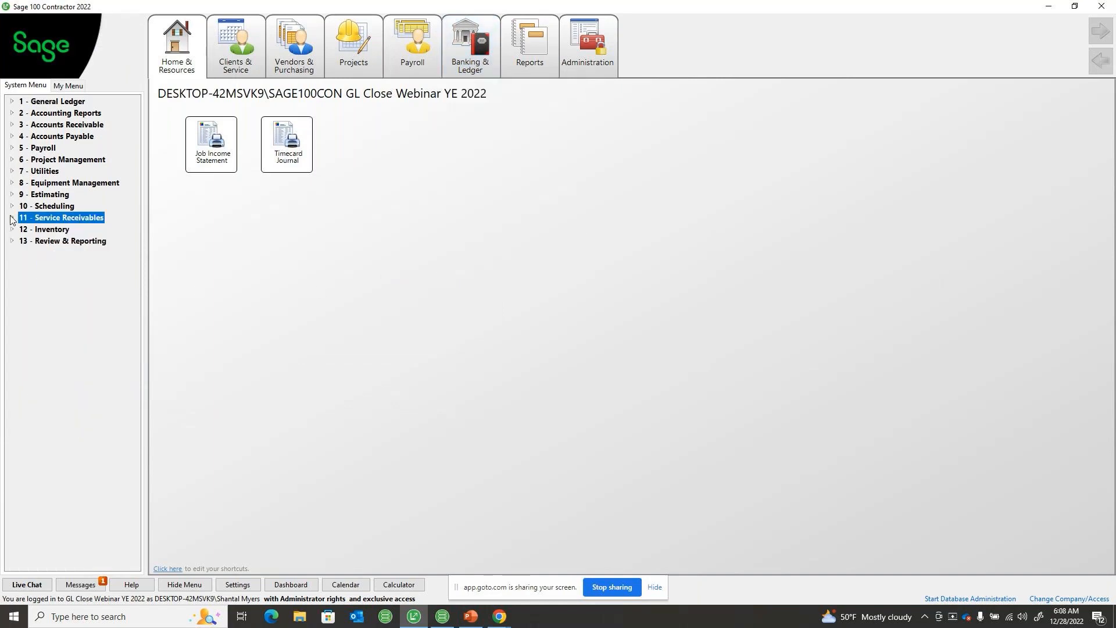
# Check report 41 - WAC Value Report~Land under Inventory's Quantity on Hand reports, close the window, and collapse the group
pyautogui.doubleClick(47, 231)
pyautogui.doubleClick(51, 242)
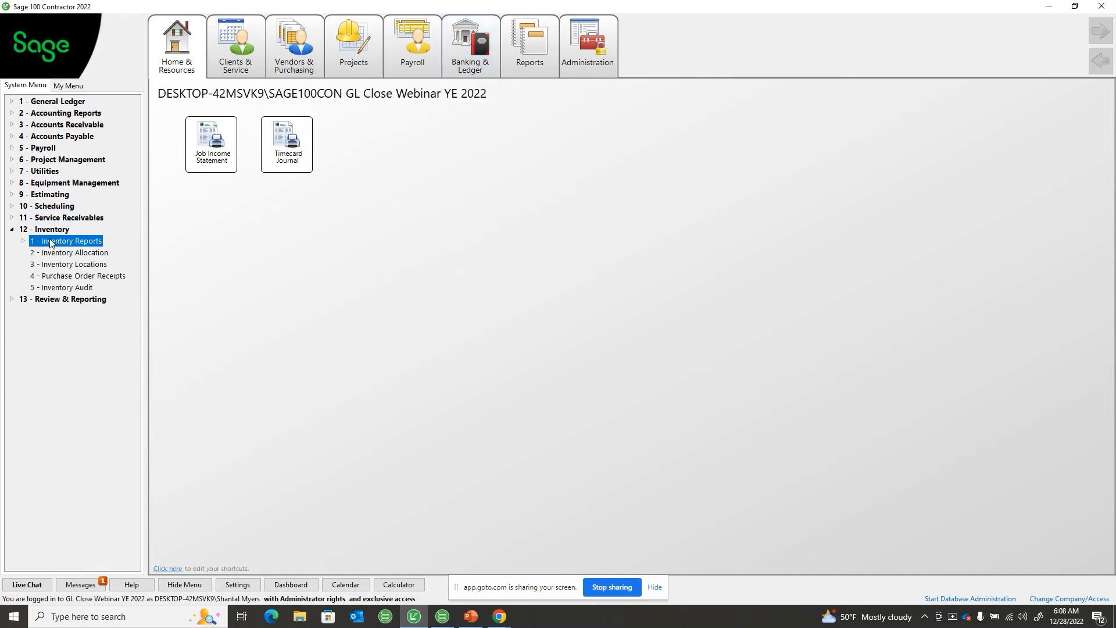
pyautogui.click(64, 265)
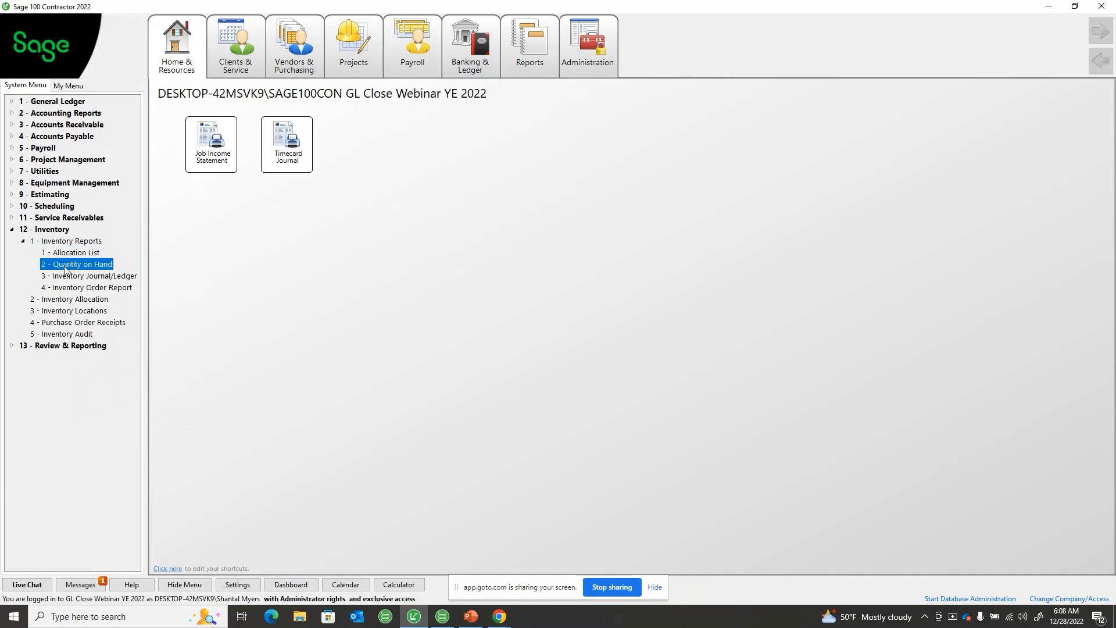
pyautogui.doubleClick(64, 265)
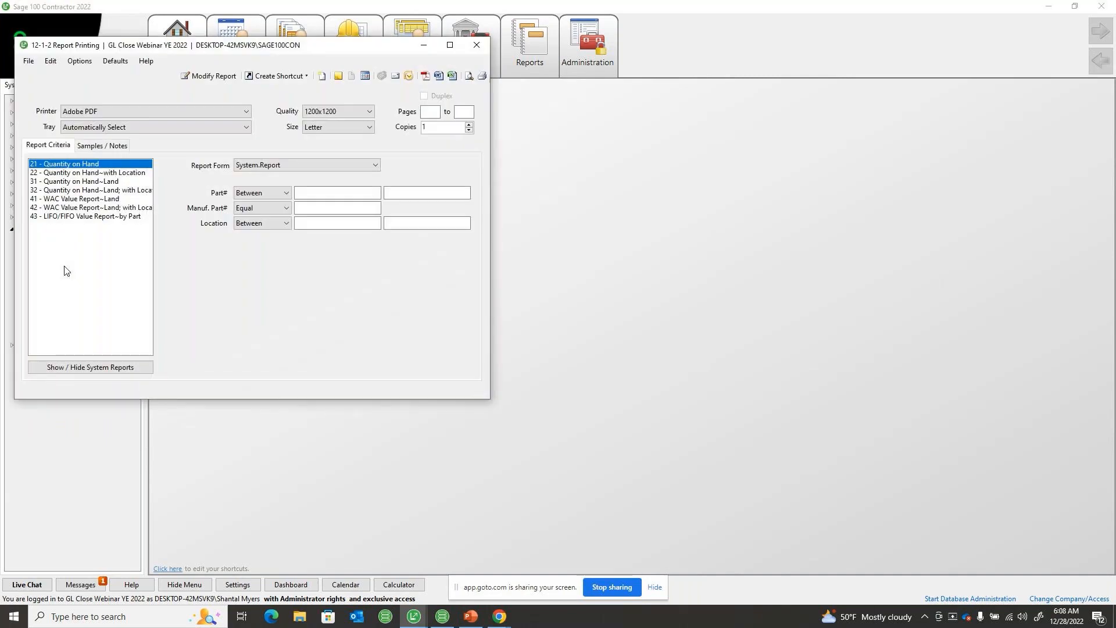
pyautogui.click(70, 199)
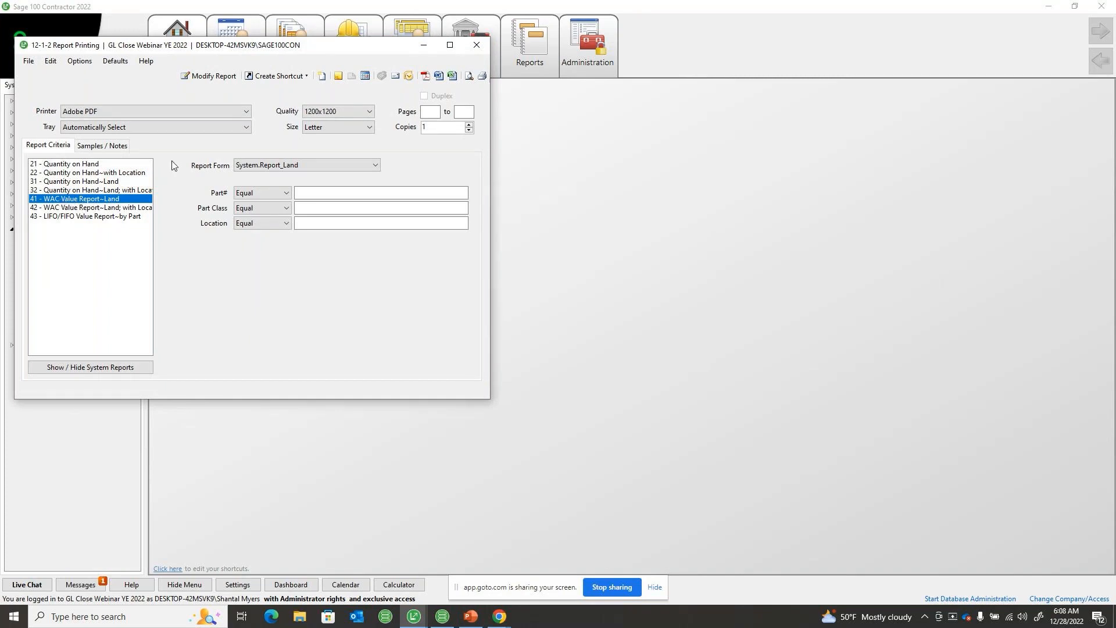
pyautogui.click(475, 47)
pyautogui.click(12, 229)
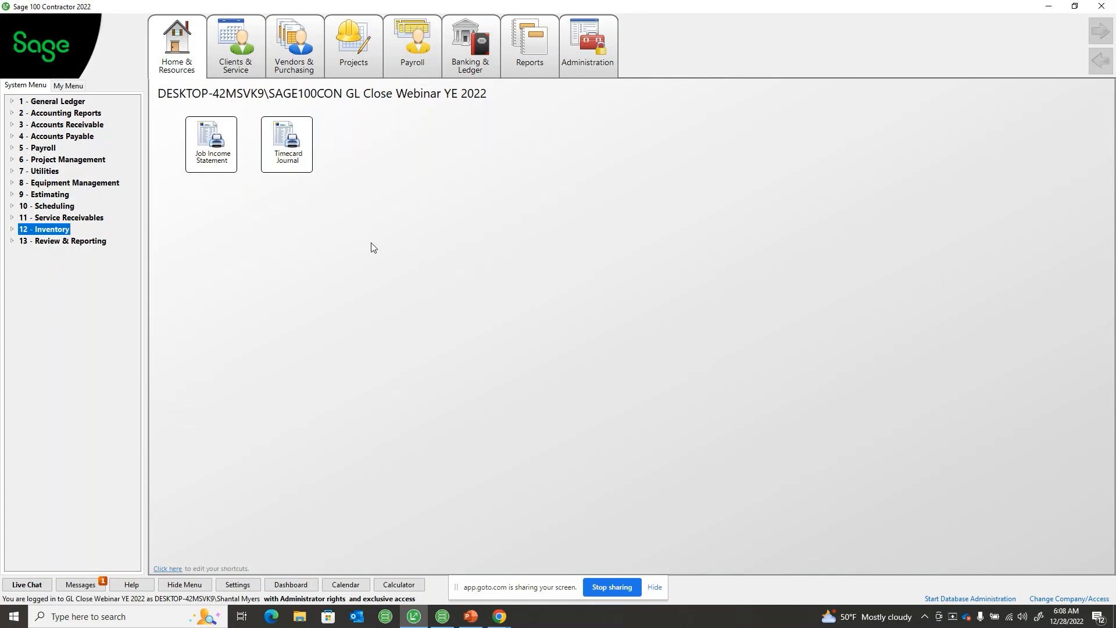
# Open the 1-6 Period and Fiscal Year Management window from the General Ledger group
pyautogui.click(58, 113)
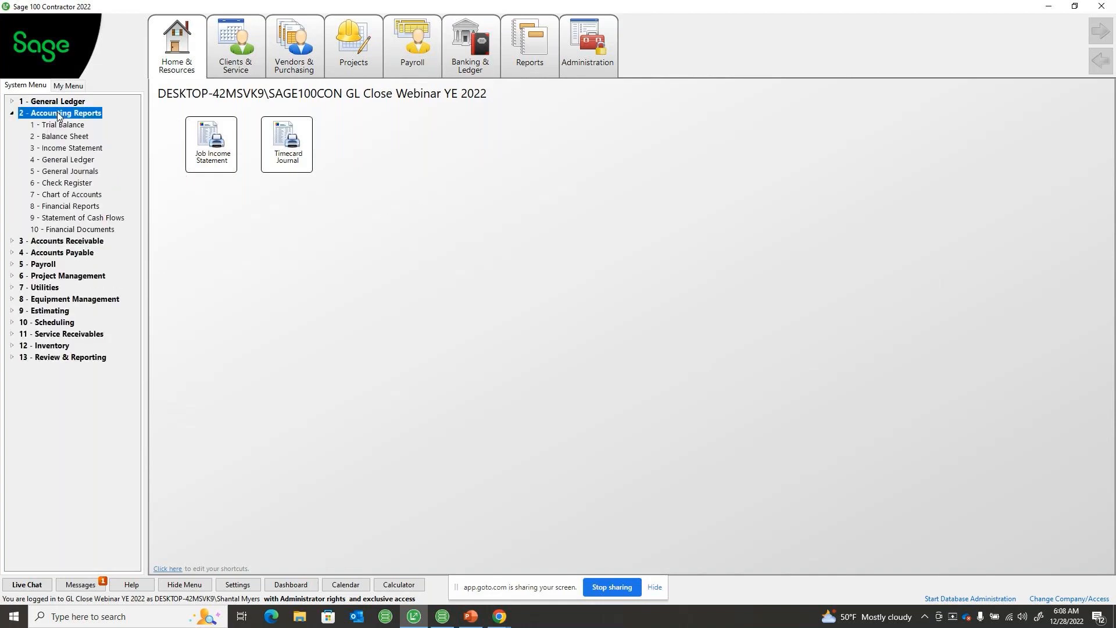
pyautogui.click(56, 103)
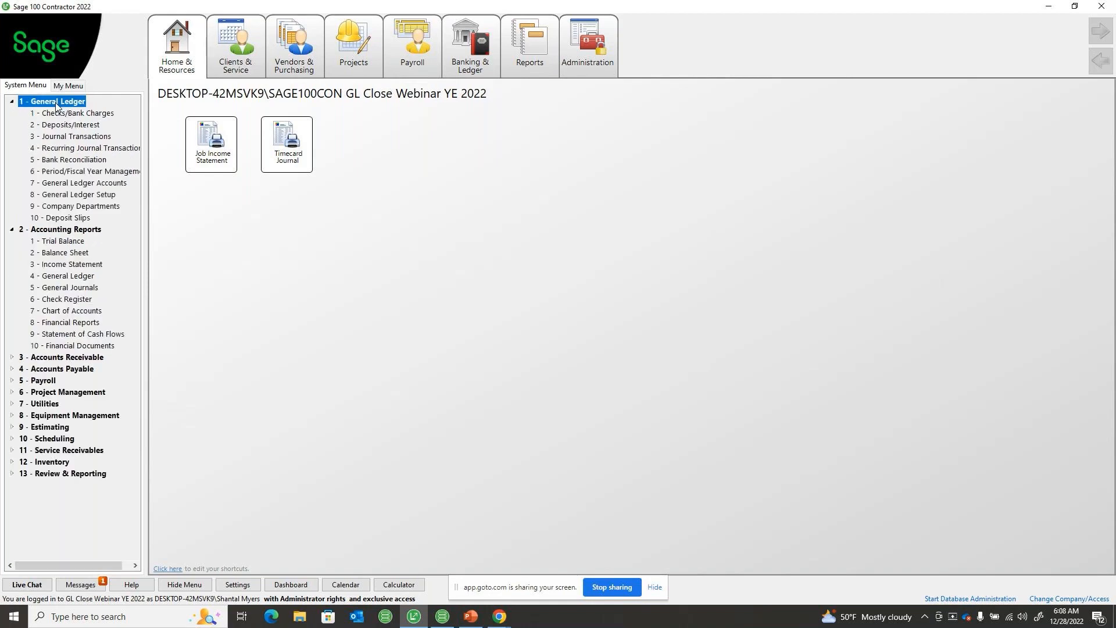
pyautogui.doubleClick(61, 173)
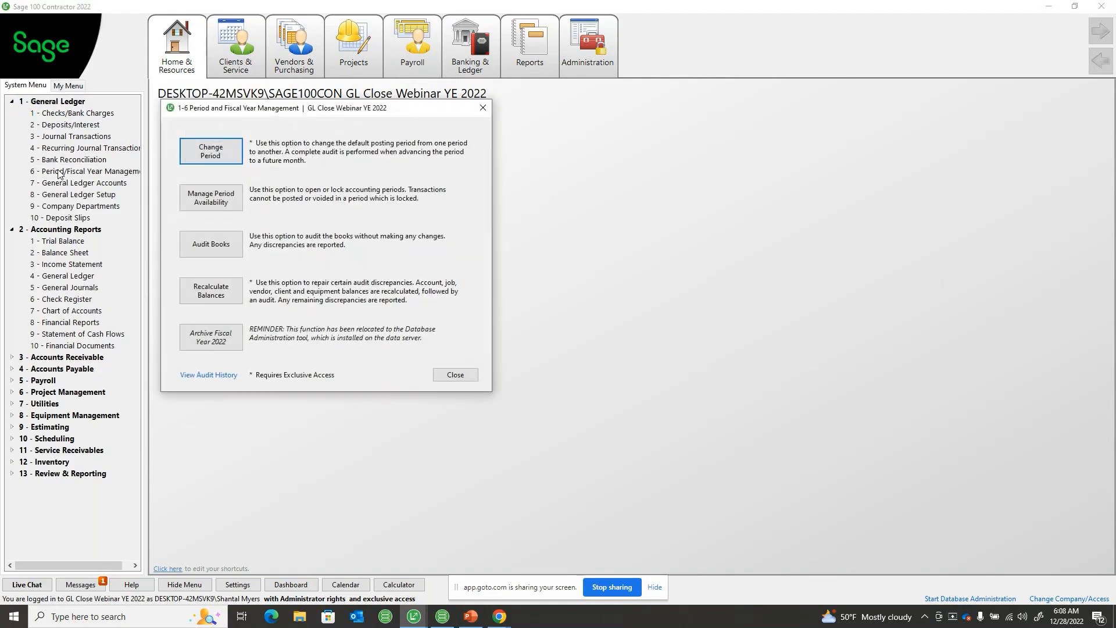
# Lock access to the February through December periods of fiscal year 2023 and save the period availability
pyautogui.click(208, 200)
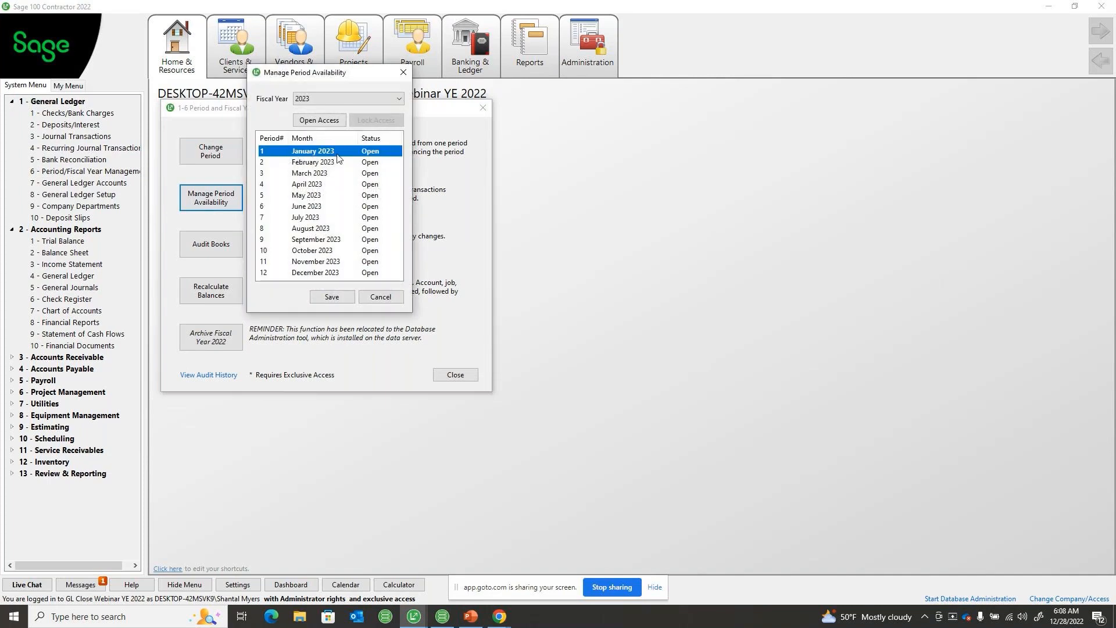
pyautogui.click(365, 164)
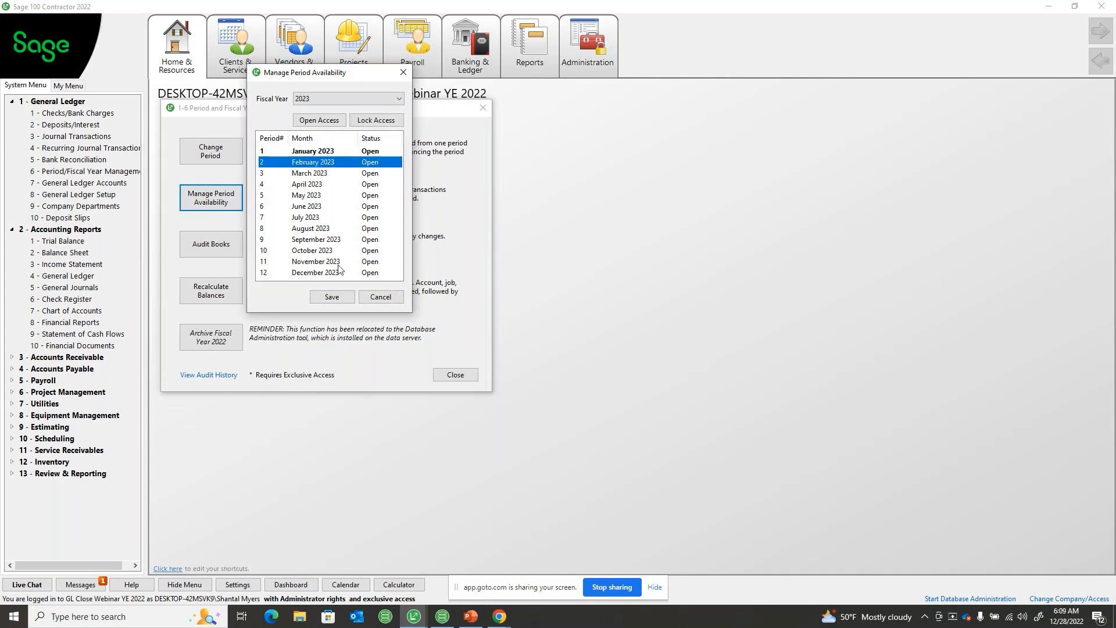
pyautogui.click(309, 272)
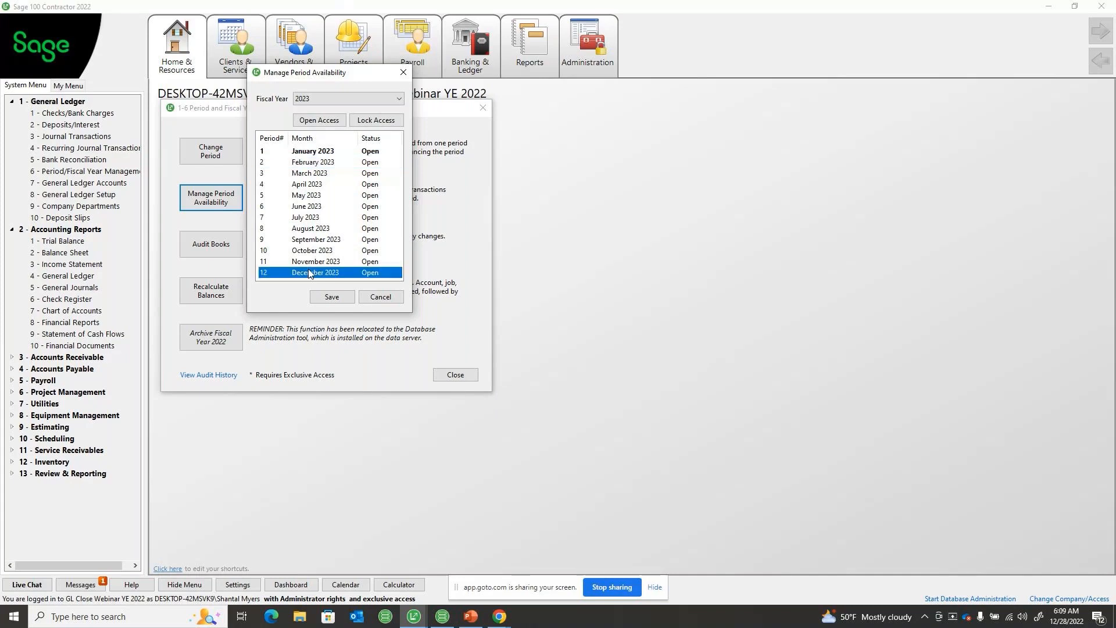
pyautogui.click(310, 165)
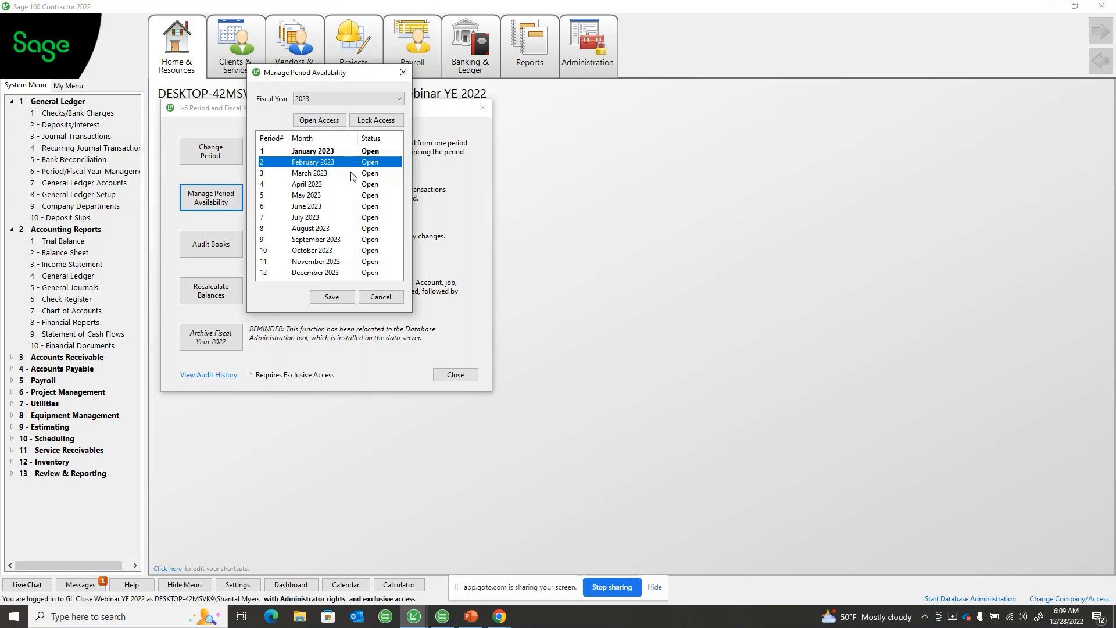
pyautogui.click(369, 120)
pyautogui.click(369, 120)
pyautogui.click(368, 120)
pyautogui.click(368, 120)
pyautogui.click(368, 120)
pyautogui.click(368, 120)
pyautogui.click(368, 120)
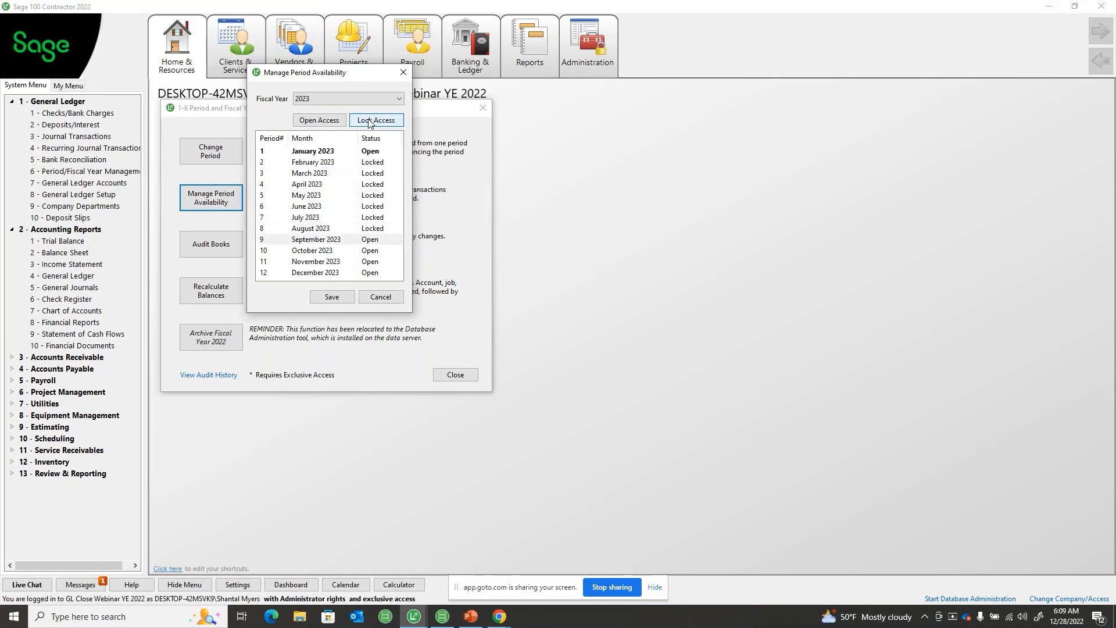
pyautogui.click(368, 120)
pyautogui.click(368, 120)
pyautogui.click(368, 120)
pyautogui.click(369, 121)
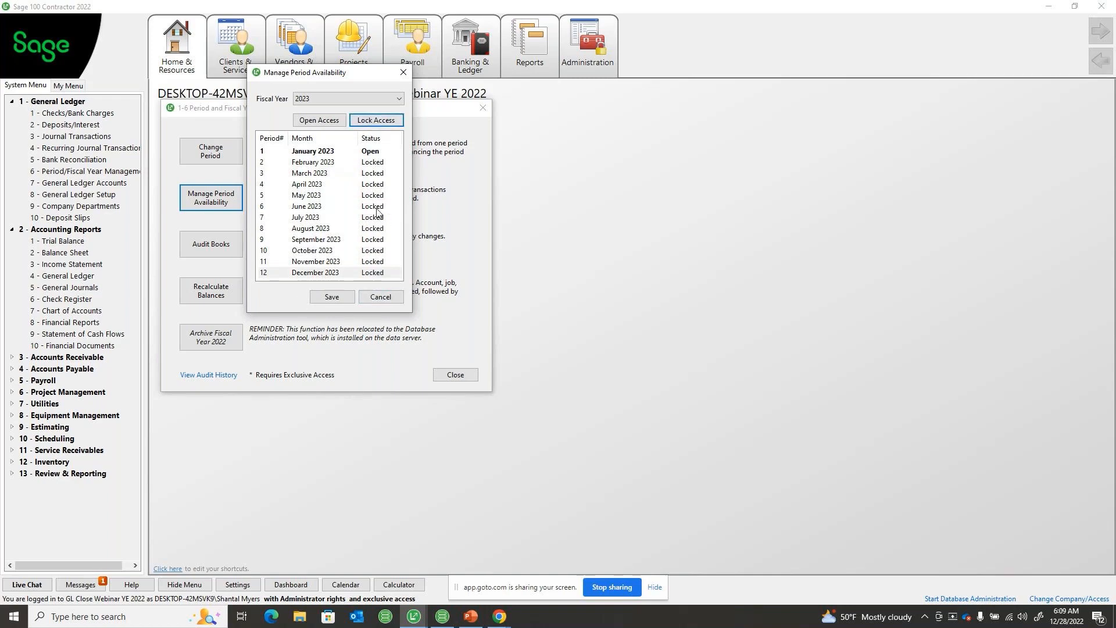
pyautogui.click(334, 297)
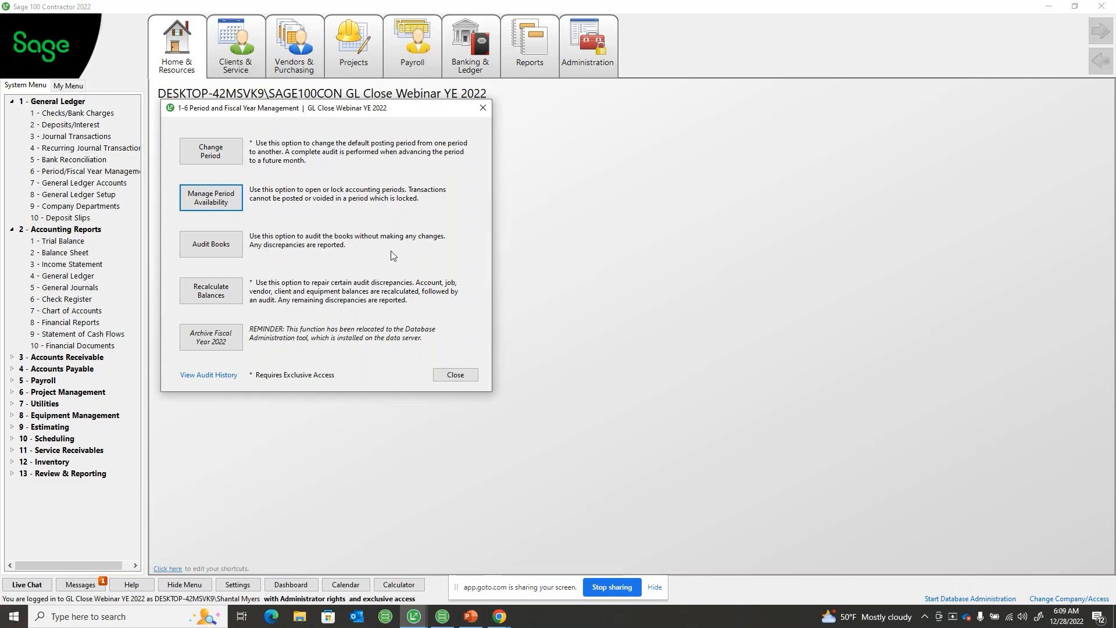
# Close the Period and Fiscal Year Management window and collapse the General Ledger and Accounting Reports groups
pyautogui.click(483, 107)
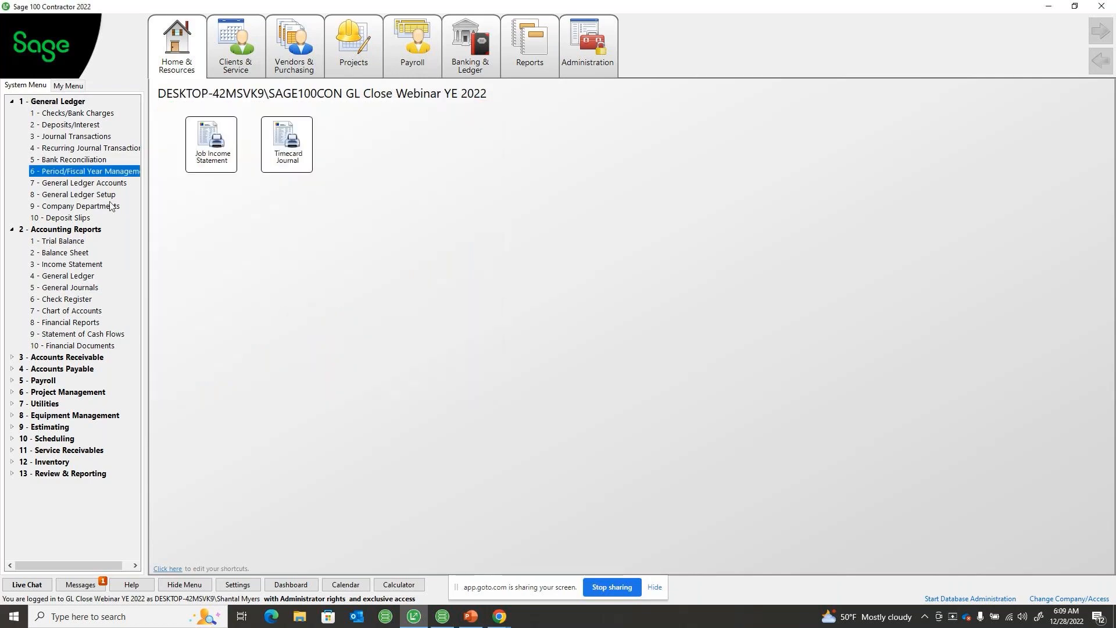
pyautogui.click(13, 103)
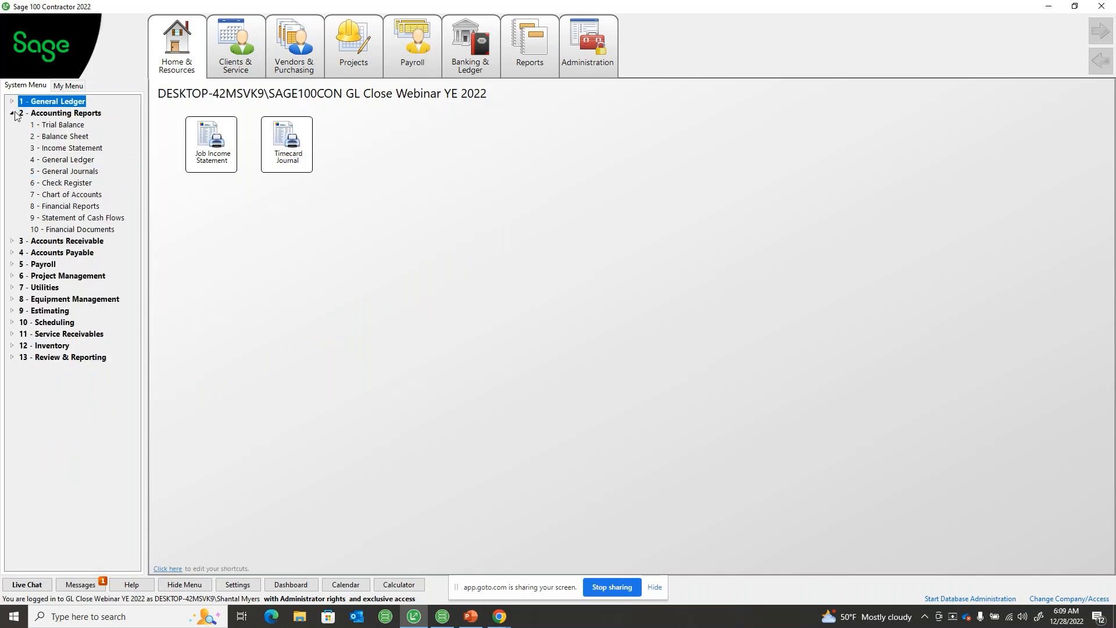
pyautogui.click(13, 114)
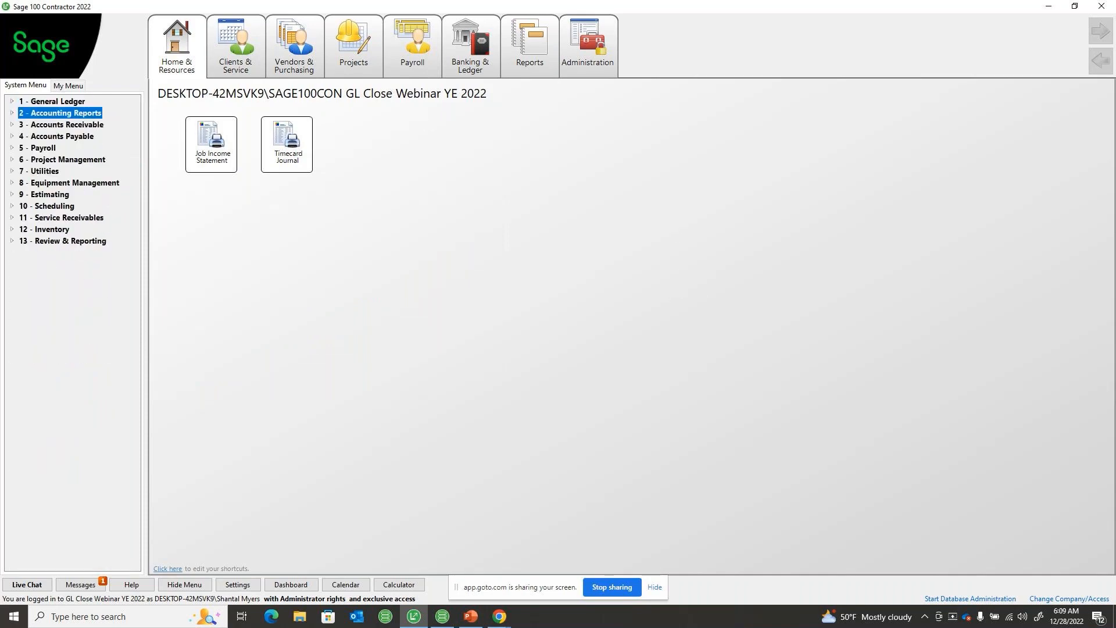
# Exit Sage 100 Contractor and confirm the exit
pyautogui.hotkey('alt', 'Tab')
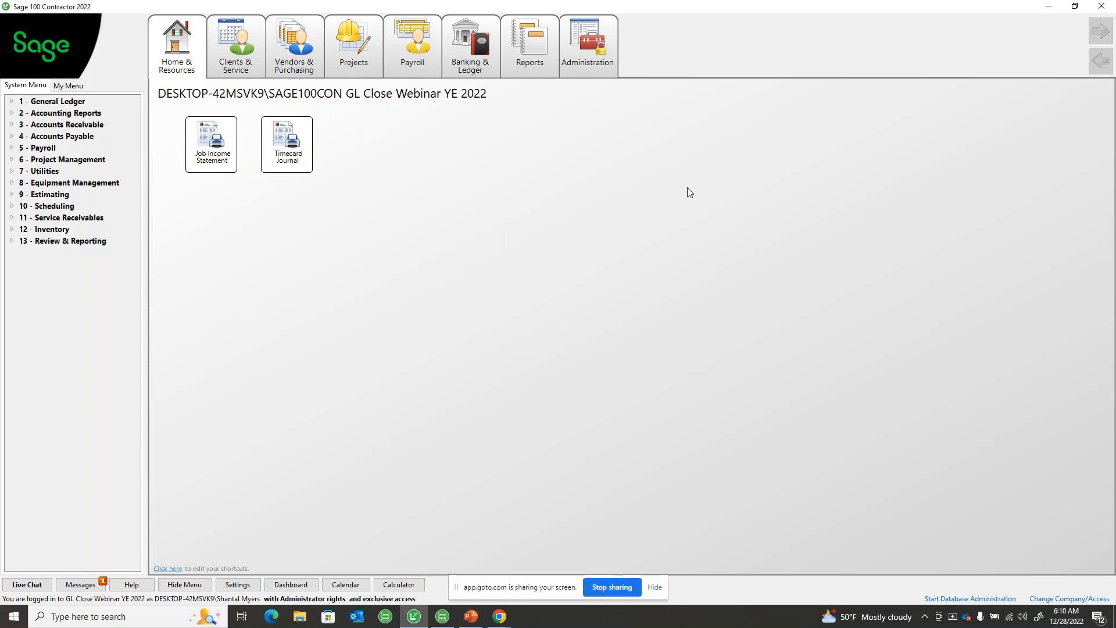
pyautogui.click(1100, 8)
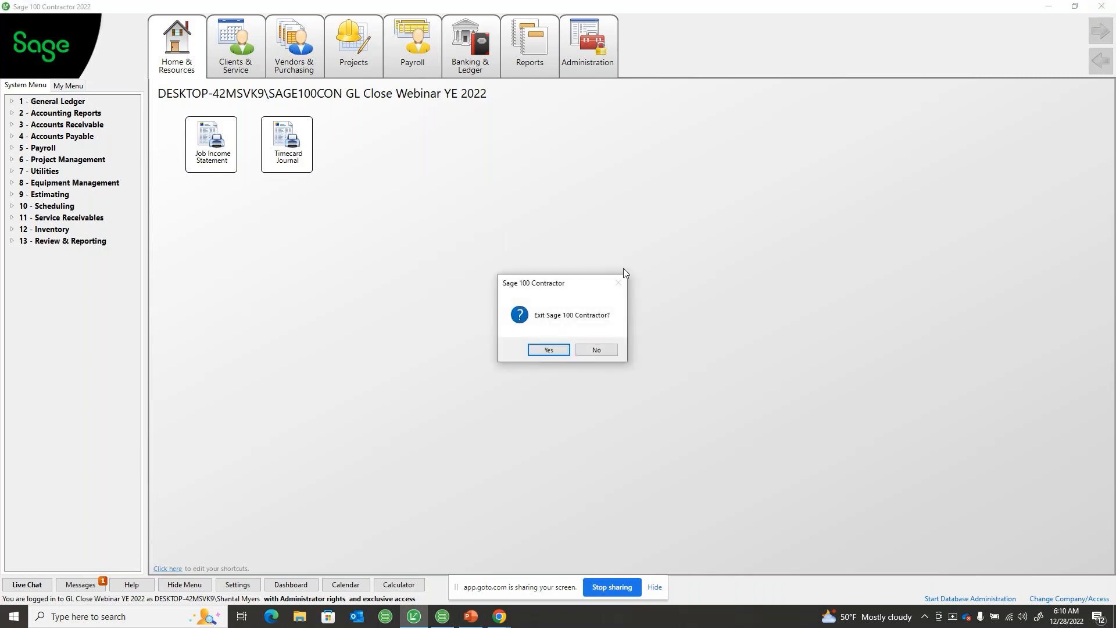
pyautogui.click(564, 351)
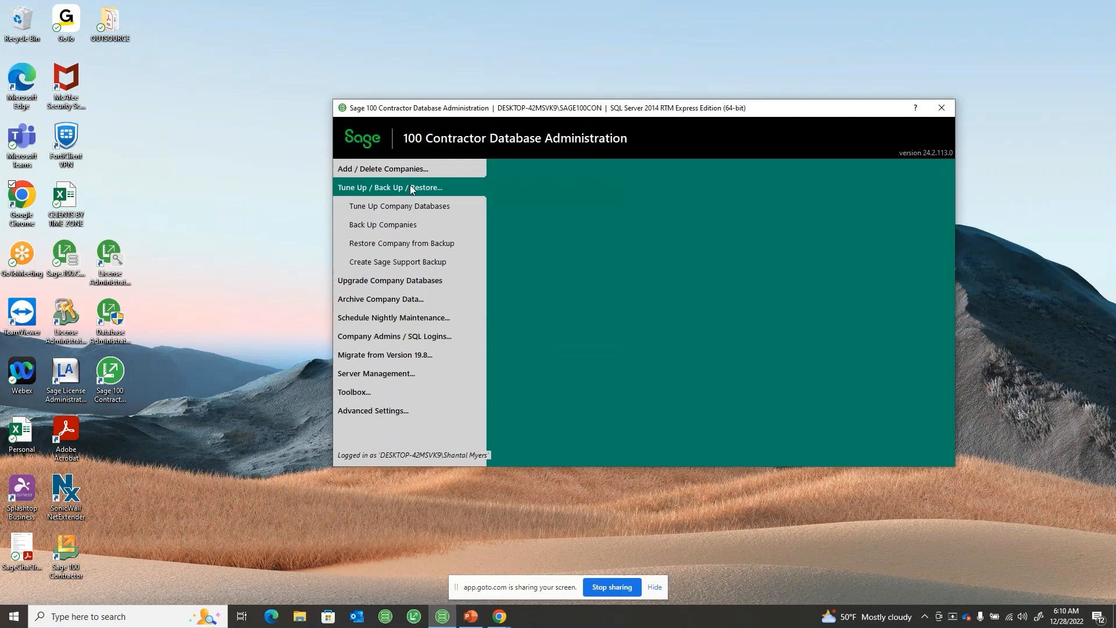
# Back up the GL Close Webinar YE 2022 company to C:\Sage100Con\Backup\On Demand and acknowledge the retention reminder
pyautogui.click(407, 227)
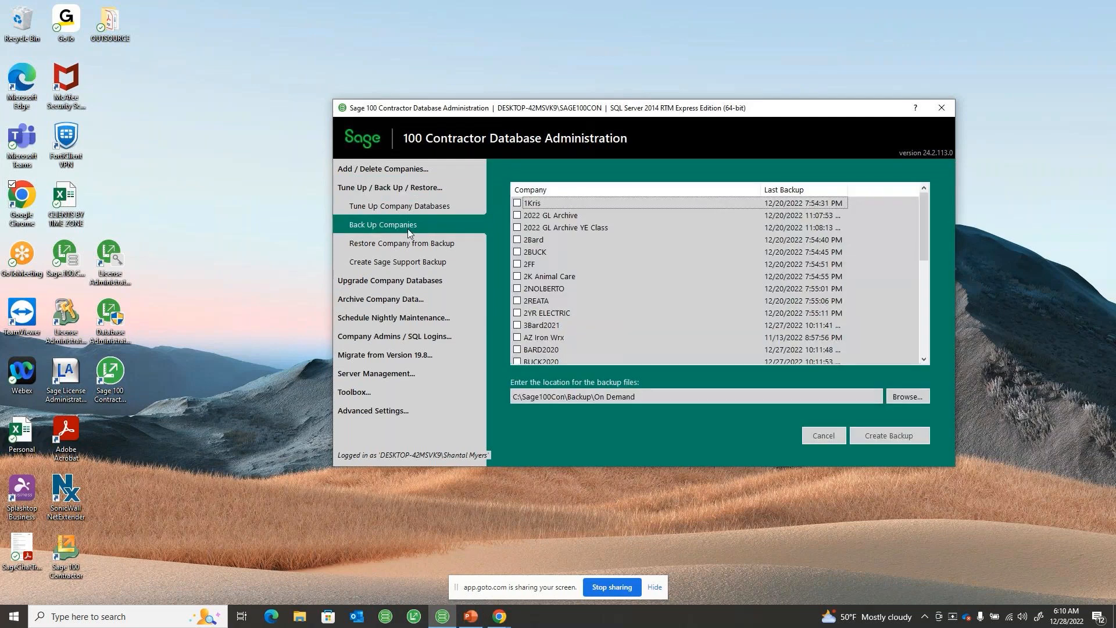
pyautogui.scroll(-5, 574, 269)
pyautogui.click(517, 228)
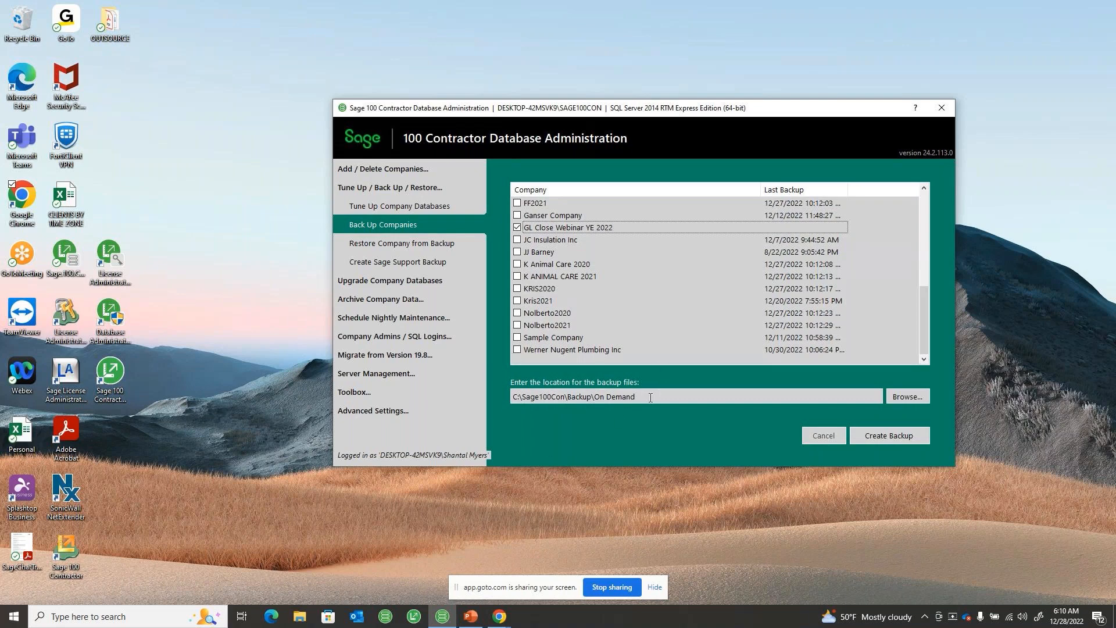
pyautogui.moveTo(650, 398); pyautogui.dragTo(511, 395)
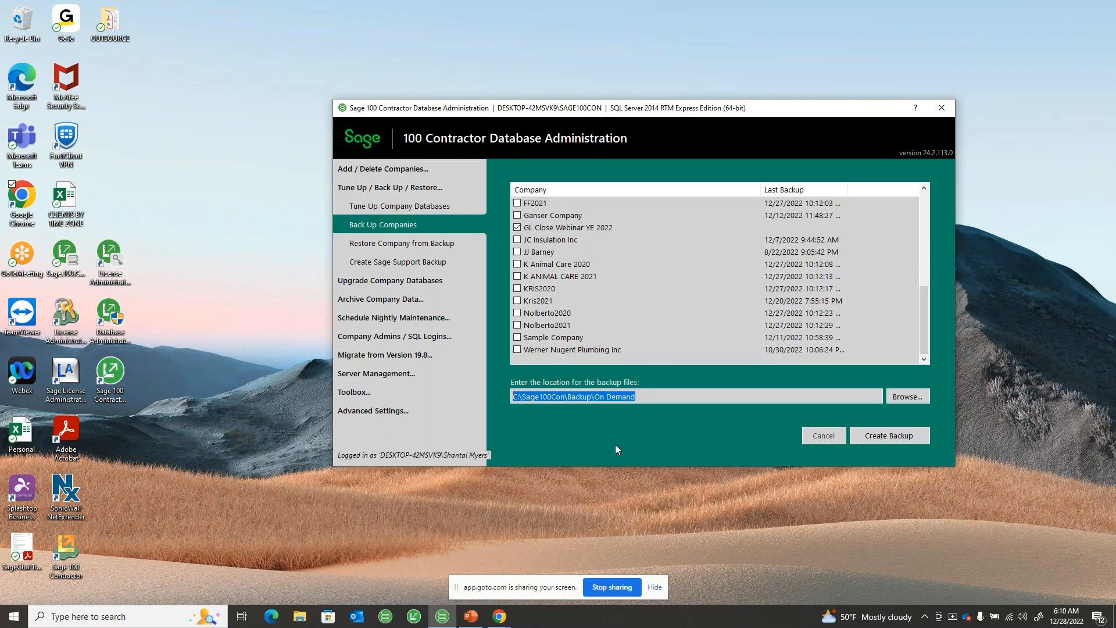
pyautogui.click(900, 436)
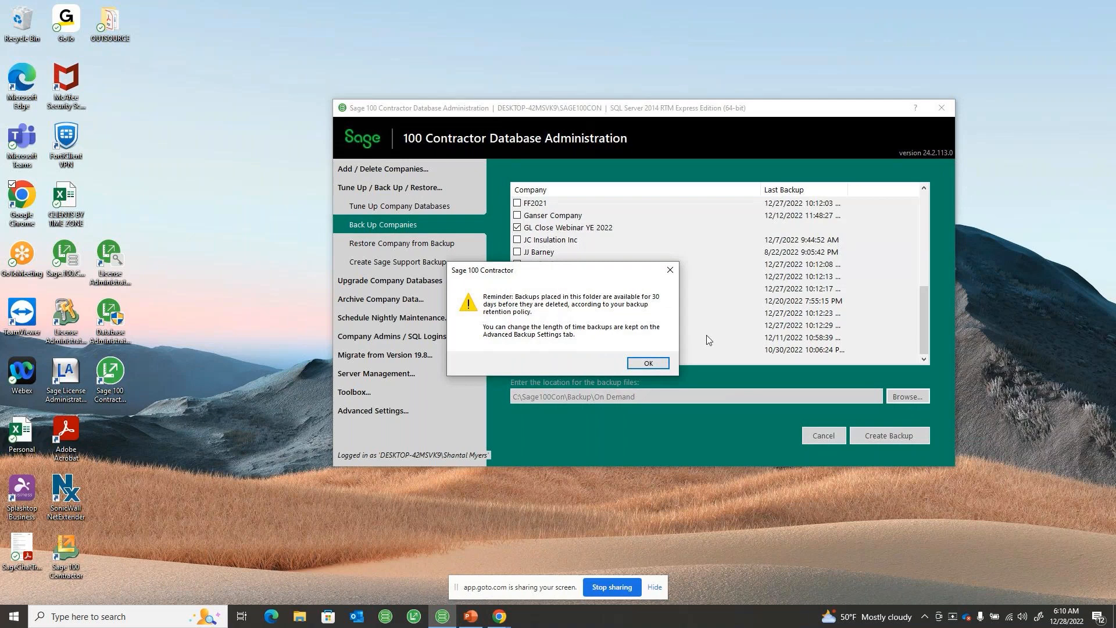
pyautogui.click(648, 364)
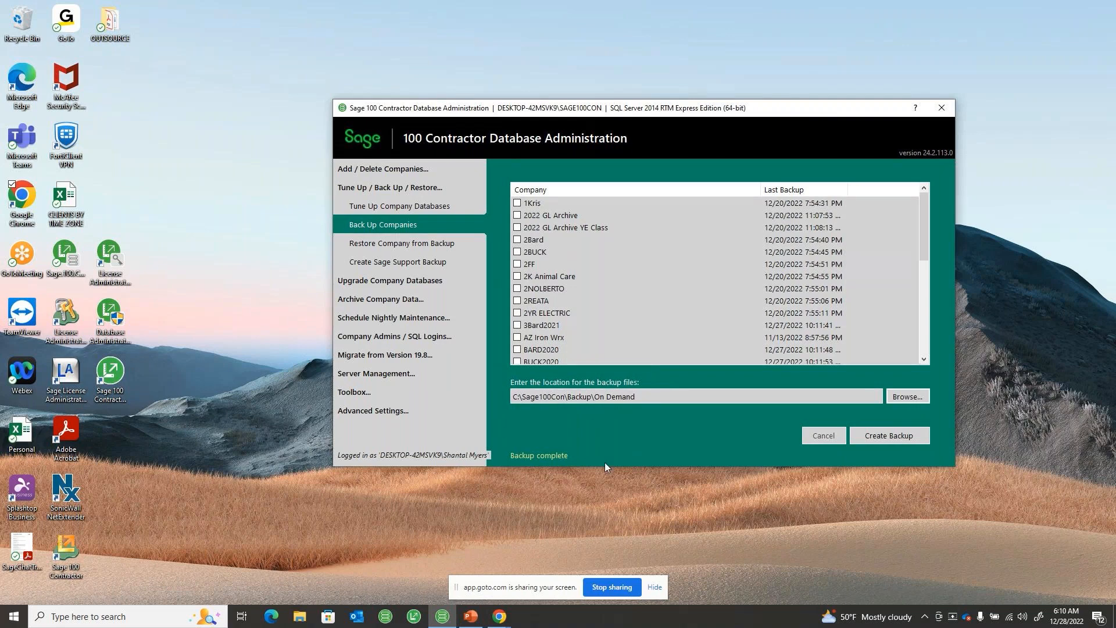
# Start the Archive Oldest Fiscal Year wizard for the GL Close Webinar YE 2022 company
pyautogui.click(373, 189)
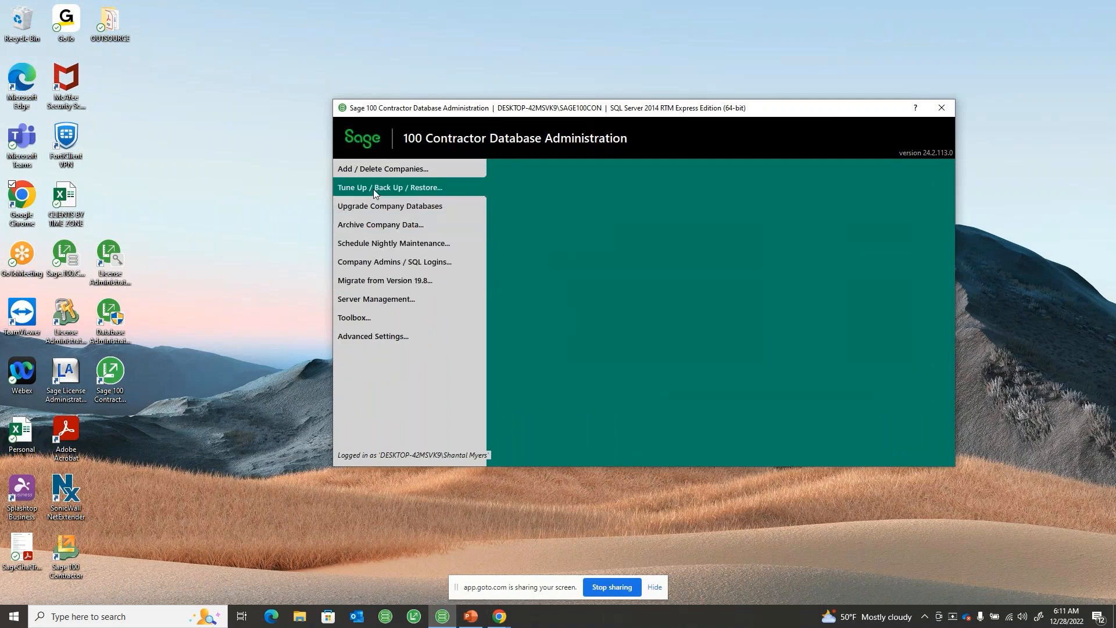
pyautogui.click(372, 225)
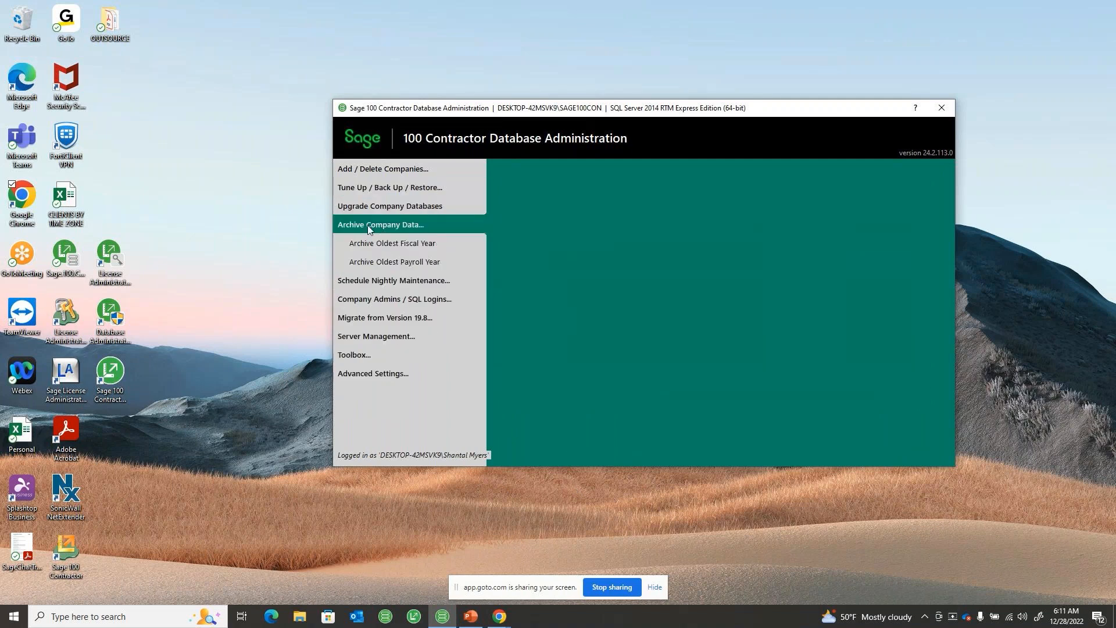
pyautogui.click(415, 243)
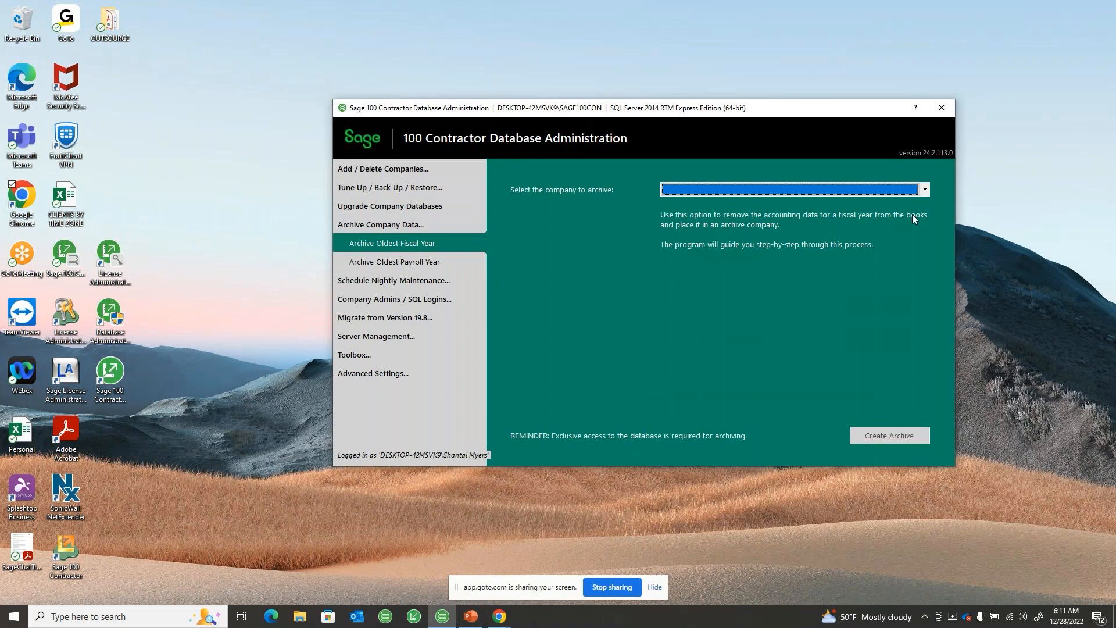
pyautogui.click(928, 190)
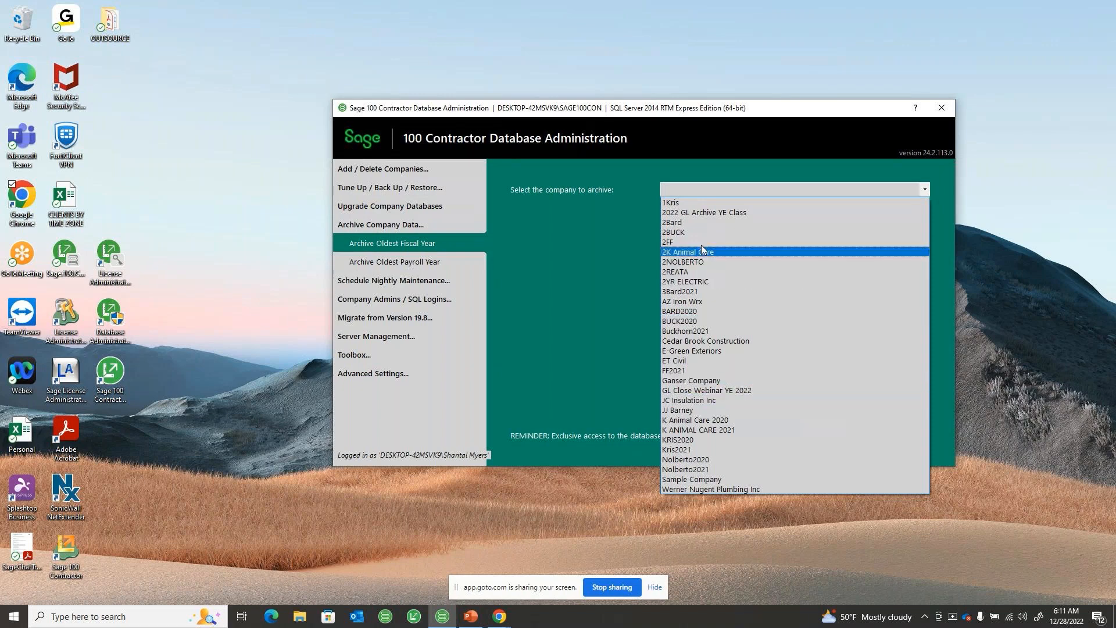
pyautogui.click(679, 390)
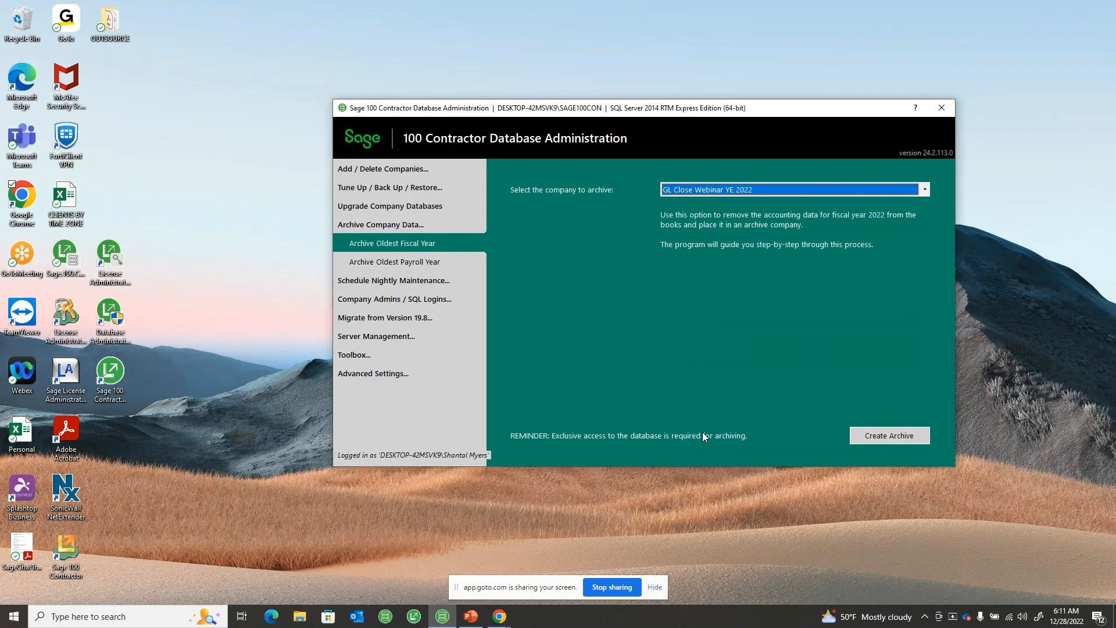
pyautogui.click(898, 437)
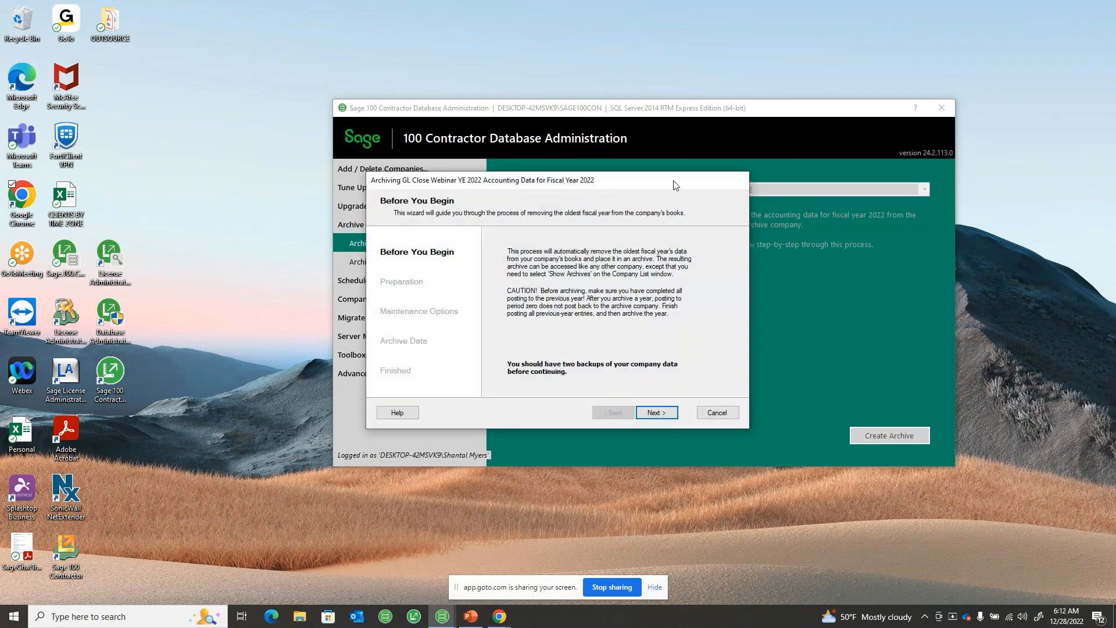
# Run the archive wizard's preparation checks and backup, and proceed to the maintenance options
pyautogui.hotkey('alt', 'Tab')
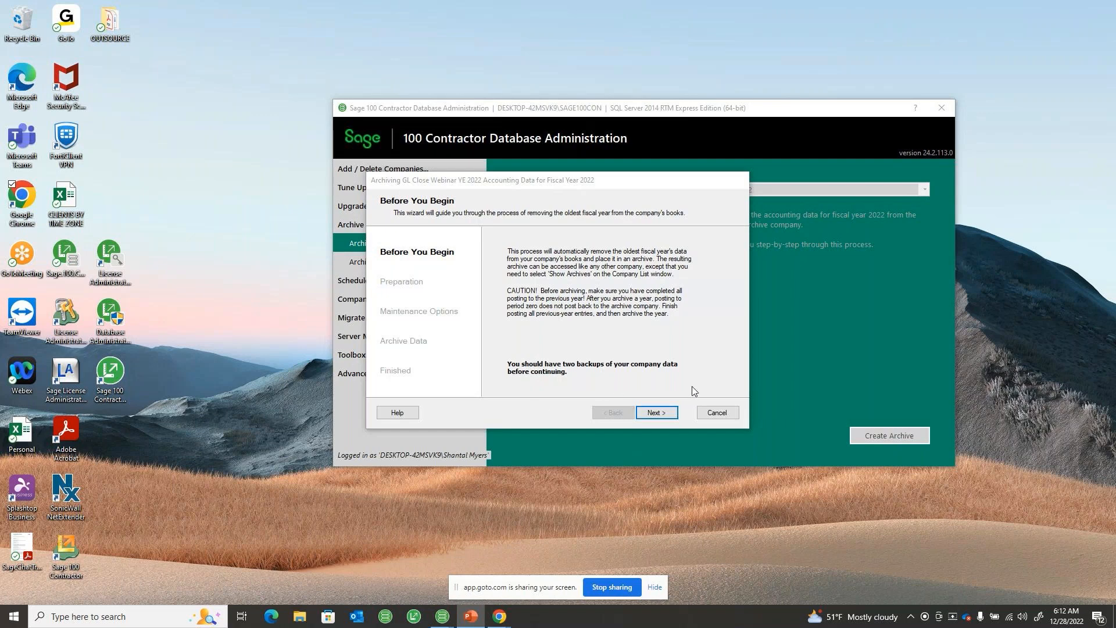
pyautogui.click(650, 412)
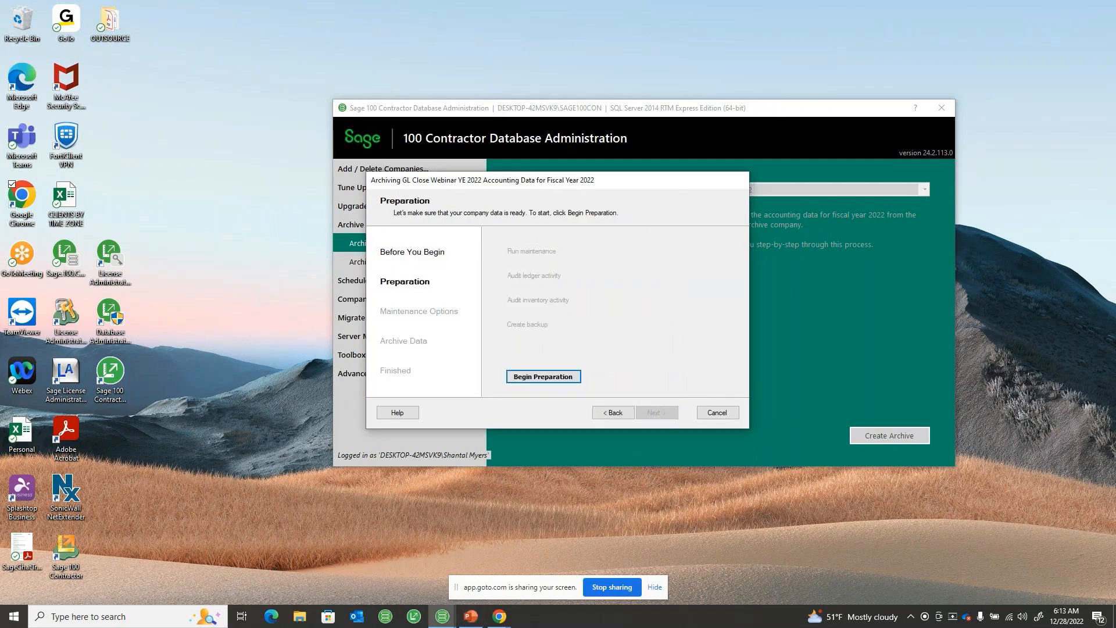
pyautogui.hotkey('alt', 'Tab')
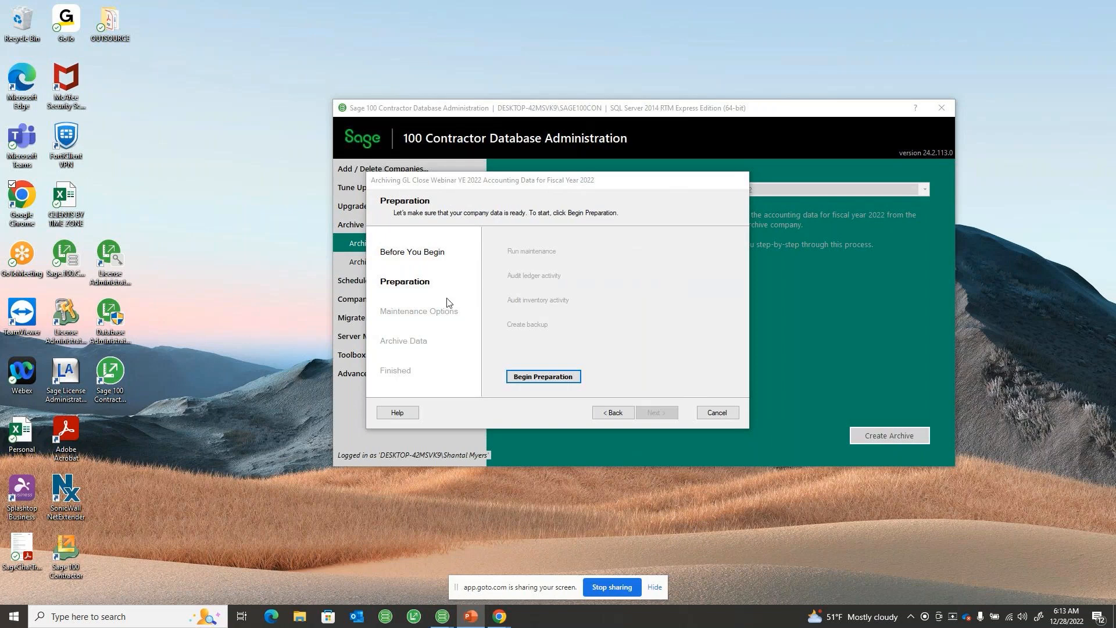
pyautogui.click(560, 380)
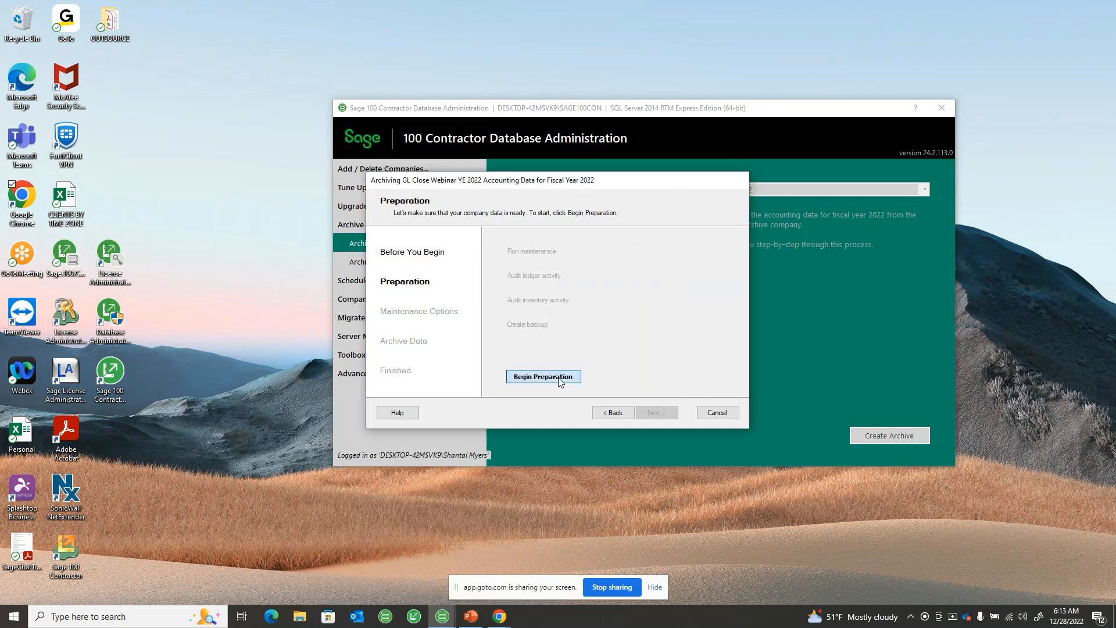
pyautogui.click(560, 380)
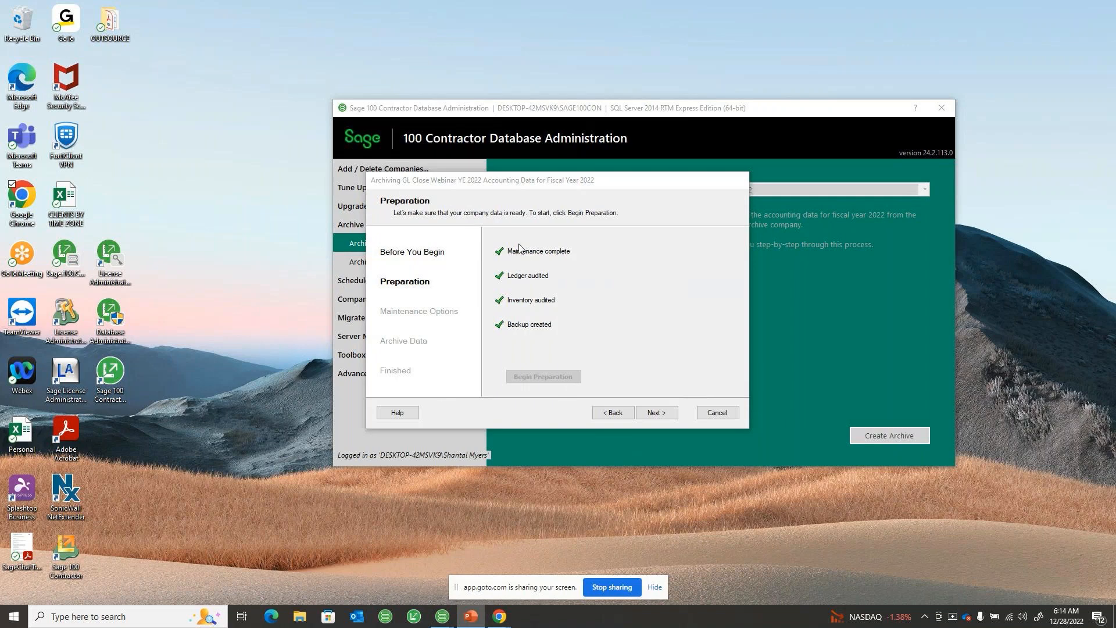
pyautogui.click(661, 413)
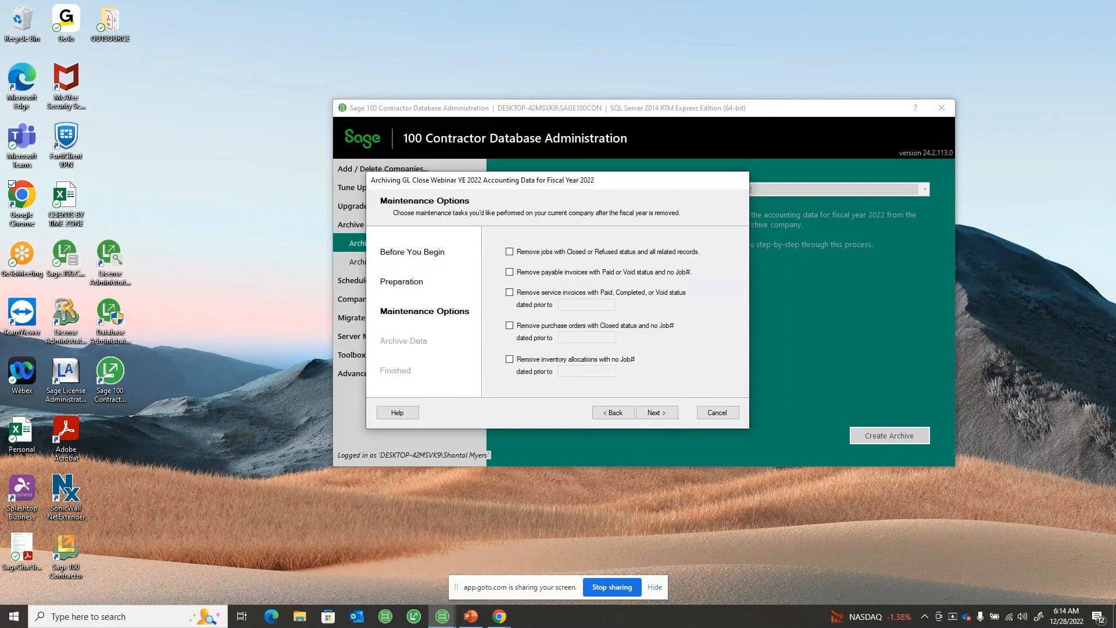
# Enable removal of closed or refused jobs, payable invoices, service invoices, purchase orders and inventory allocations in the maintenance options
pyautogui.hotkey('alt', 'Tab')
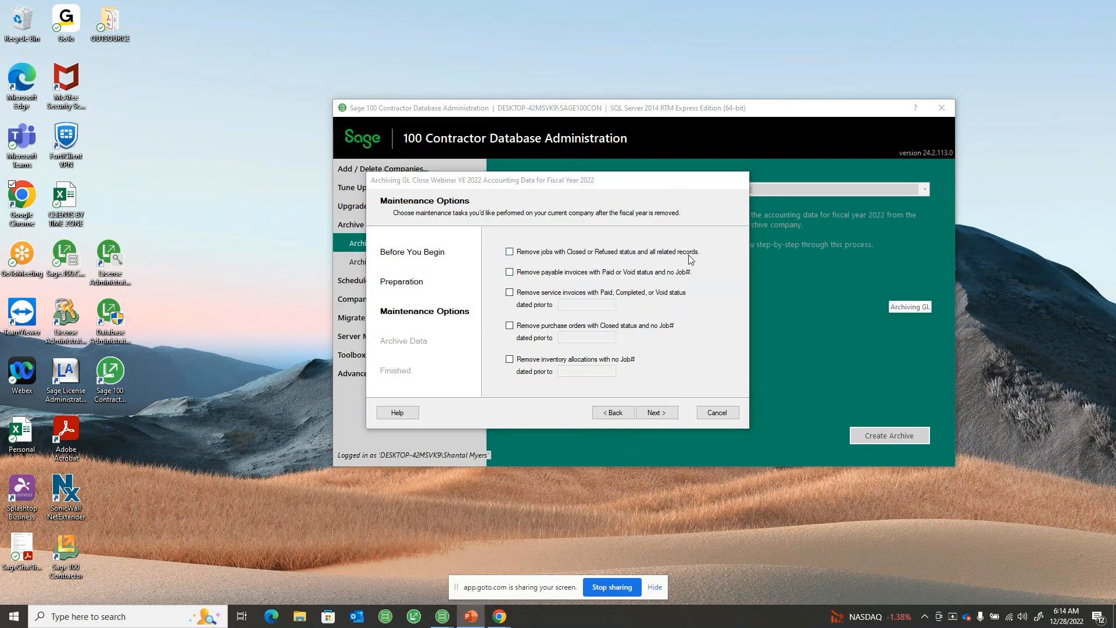
pyautogui.click(509, 252)
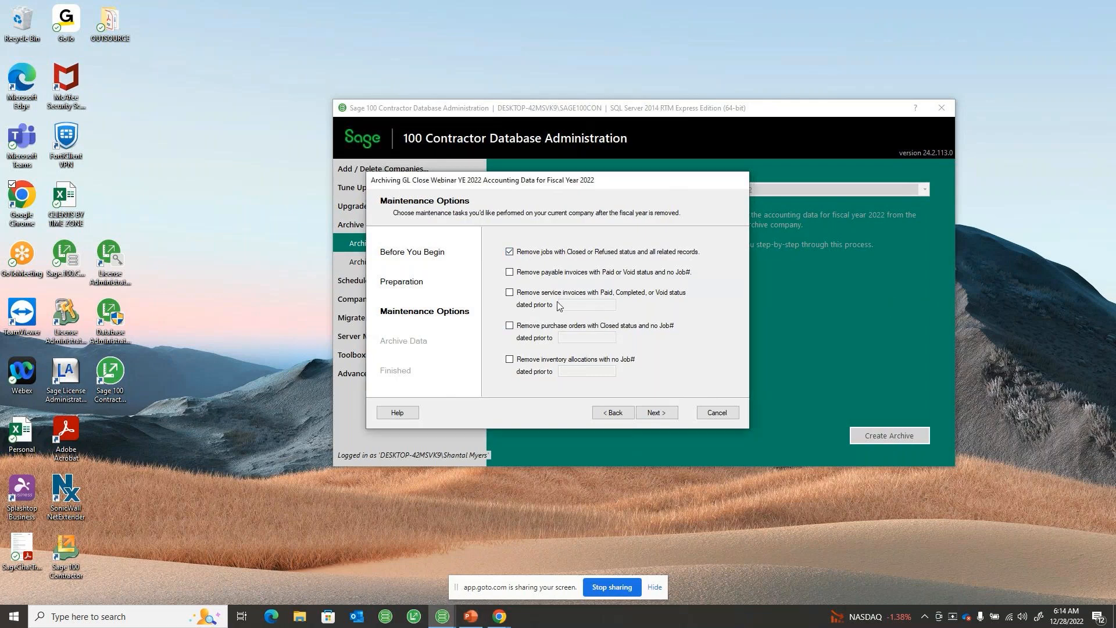
pyautogui.click(509, 272)
pyautogui.click(509, 292)
pyautogui.click(510, 325)
pyautogui.click(509, 359)
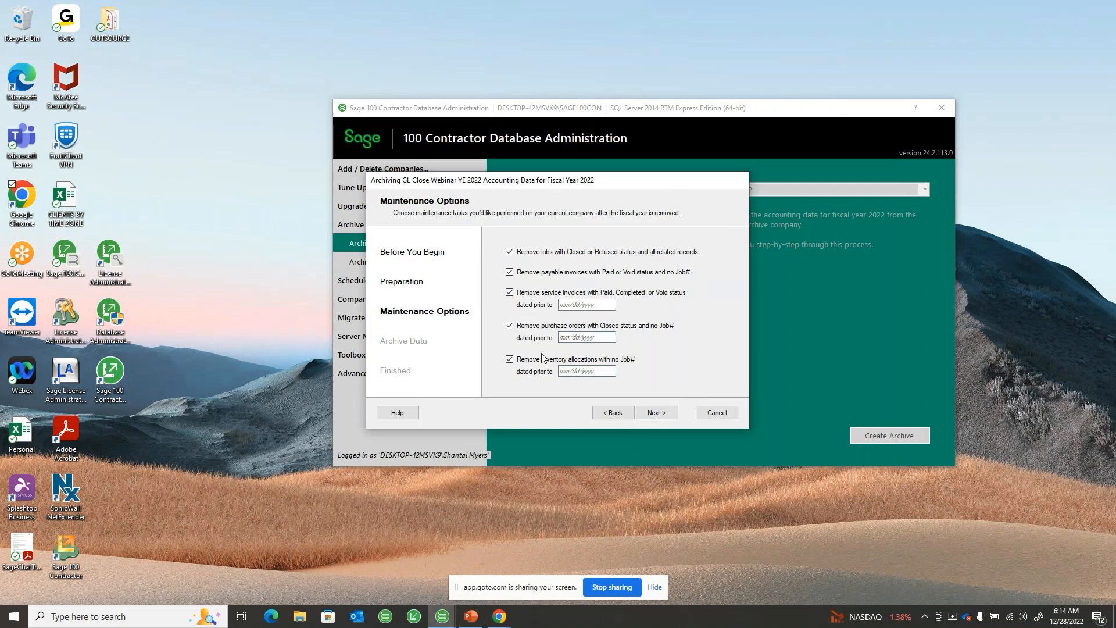
# Set the prior-to dates for service invoices, purchase orders and inventory allocations to 12/31/2022 and proceed to the archive data page
pyautogui.click(569, 305)
pyautogui.write('q2212')
pyautogui.press('BackSpace')
pyautogui.press('BackSpace')
pyautogui.press('BackSpace')
pyautogui.press('BackSpace')
pyautogui.press('BackSpace')
pyautogui.write('12/31/202')
pyautogui.press('Tab')
pyautogui.hotkey('shift', 'Tab')
pyautogui.hotkey('ctrl', 'c')
pyautogui.click(571, 338)
pyautogui.hotkey('ctrl', 'v')
pyautogui.click(570, 372)
pyautogui.hotkey('ctrl', 'v')
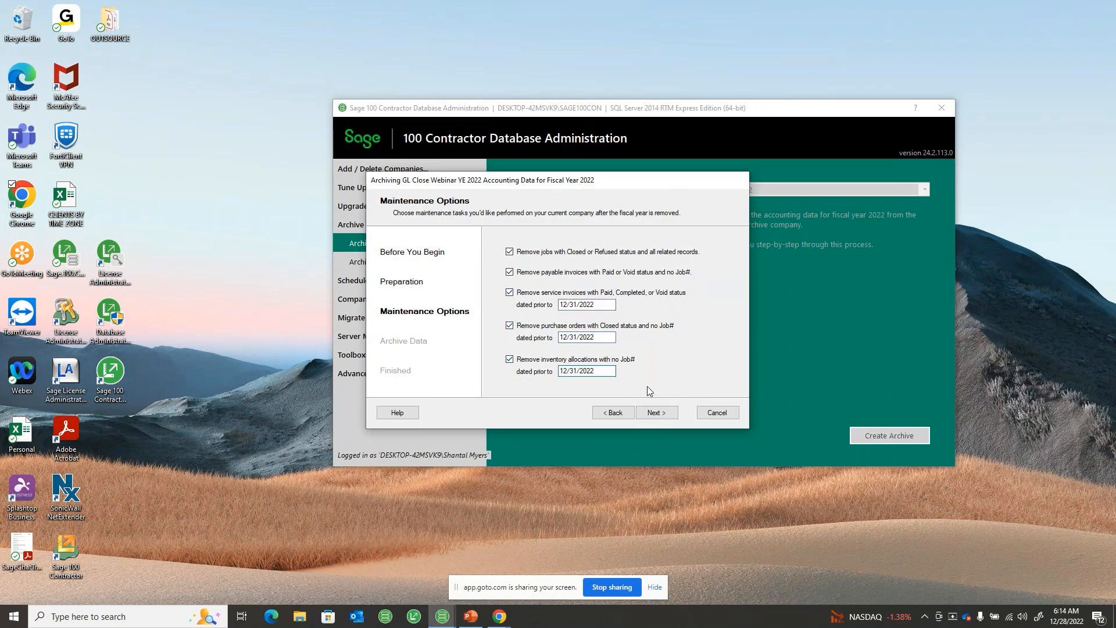
pyautogui.click(660, 413)
pyautogui.click(660, 414)
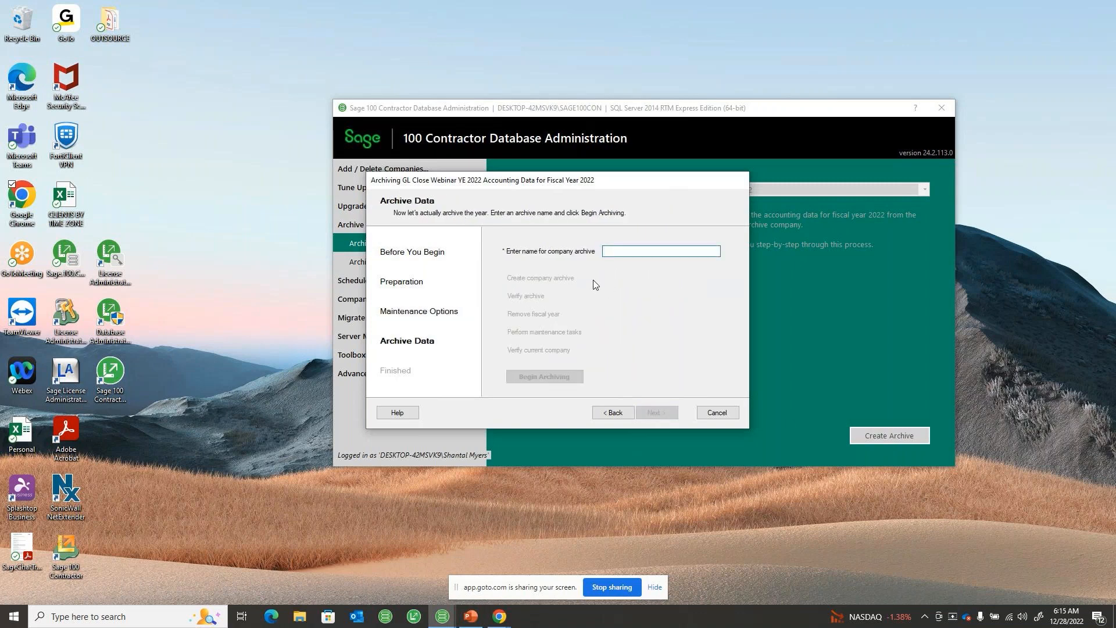
# Name the company archive 2022 XXXX GL Archive
pyautogui.hotkey('alt', 'Tab')
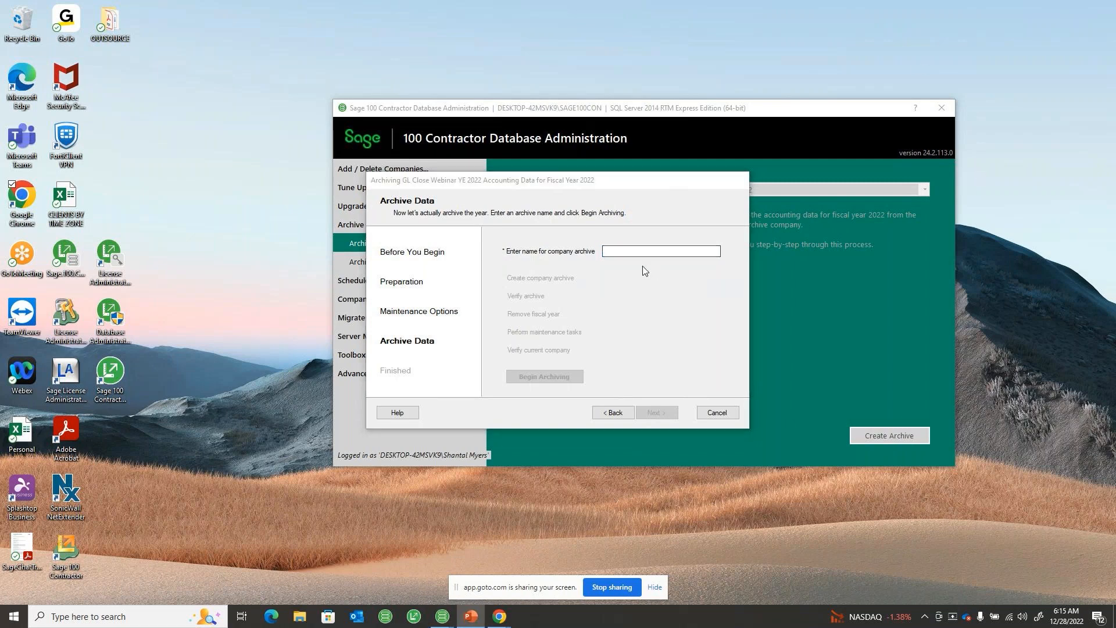
pyautogui.click(630, 249)
pyautogui.write('2022')
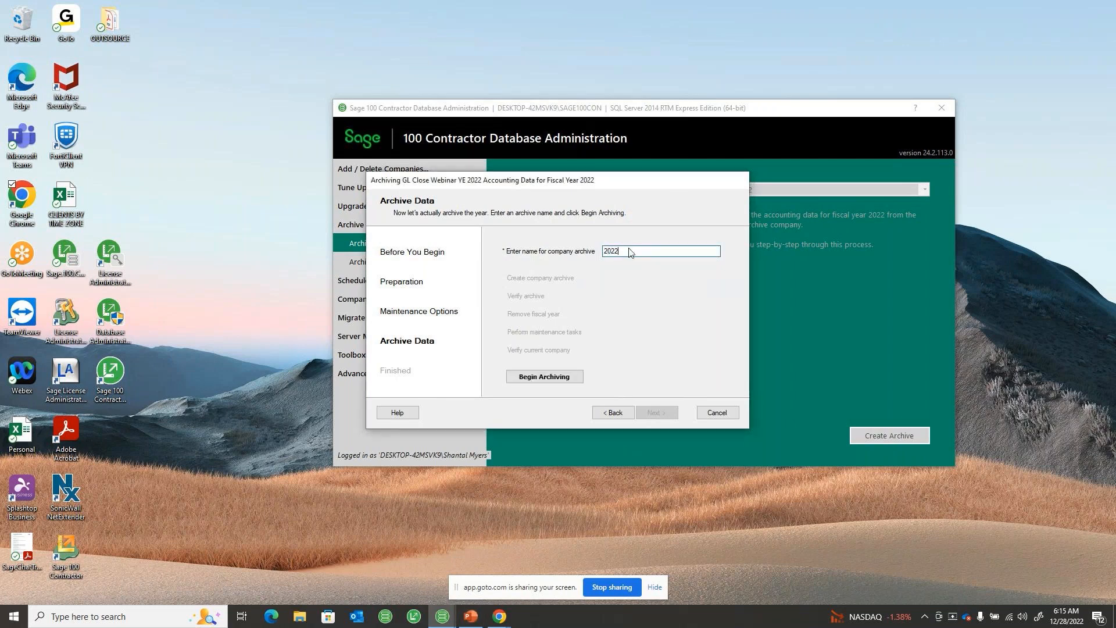
pyautogui.write(' G')
pyautogui.write('L Archive')
pyautogui.write('XXXX')
pyautogui.moveTo(645, 251); pyautogui.dragTo(637, 251)
pyautogui.moveTo(604, 251); pyautogui.dragTo(683, 251)
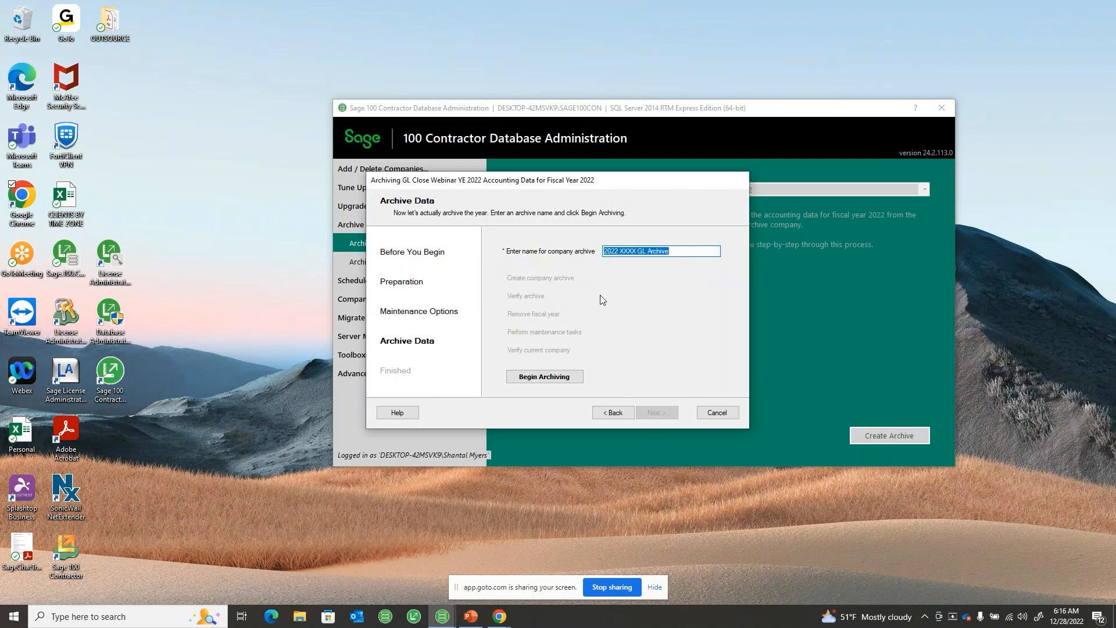
# Begin archiving the fiscal year 2022 accounting data and confirm removing its transactions from the current books
pyautogui.click(552, 382)
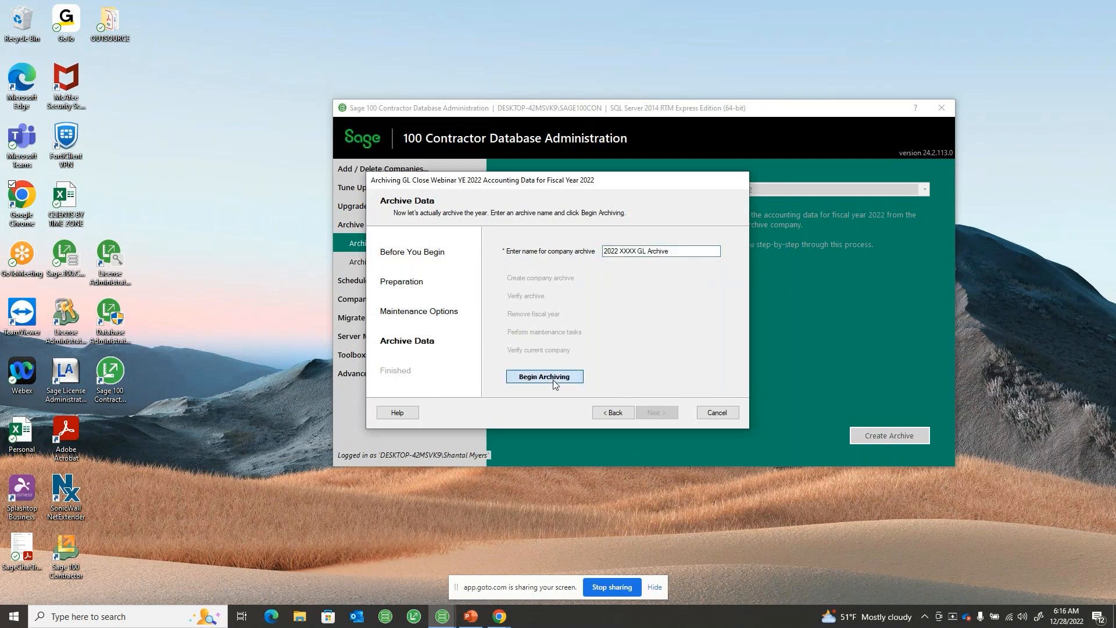
pyautogui.click(554, 382)
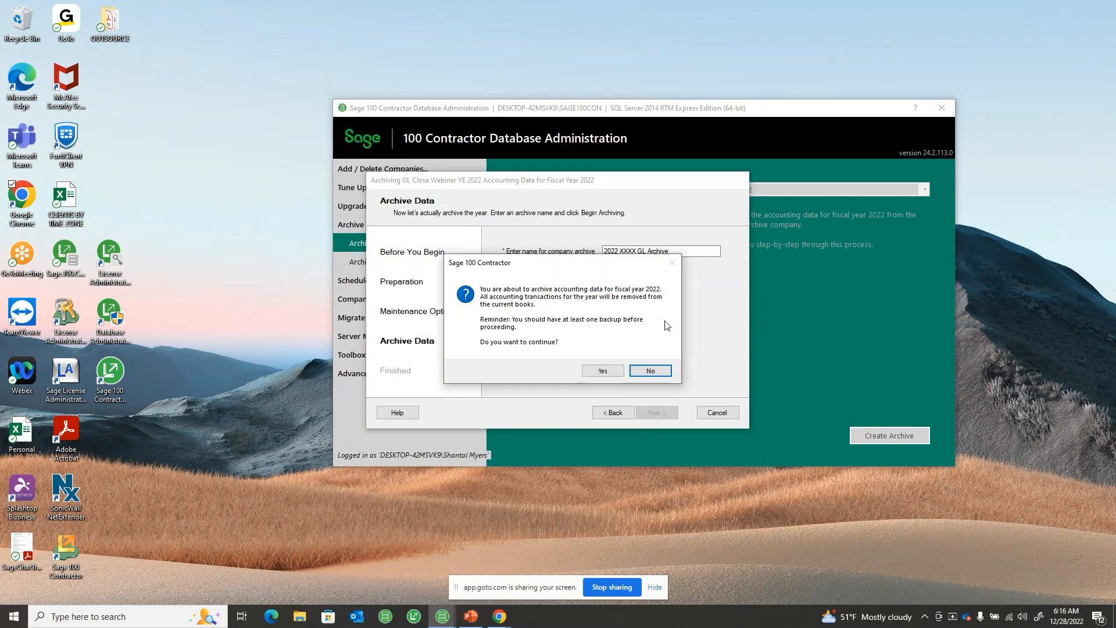
pyautogui.click(605, 374)
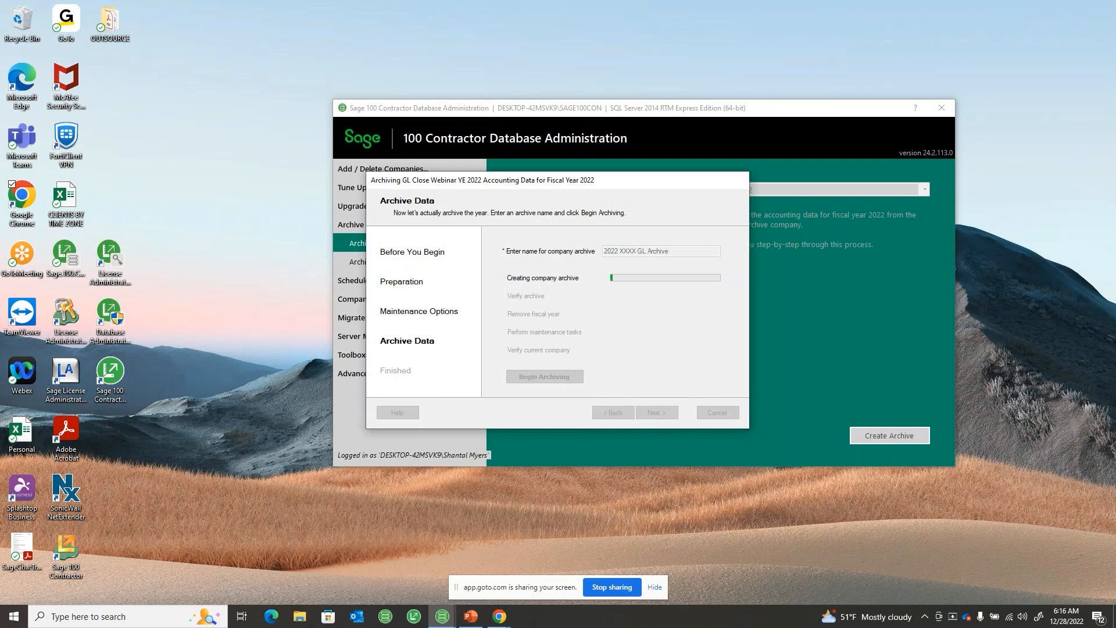
pyautogui.hotkey('alt', 'Tab')
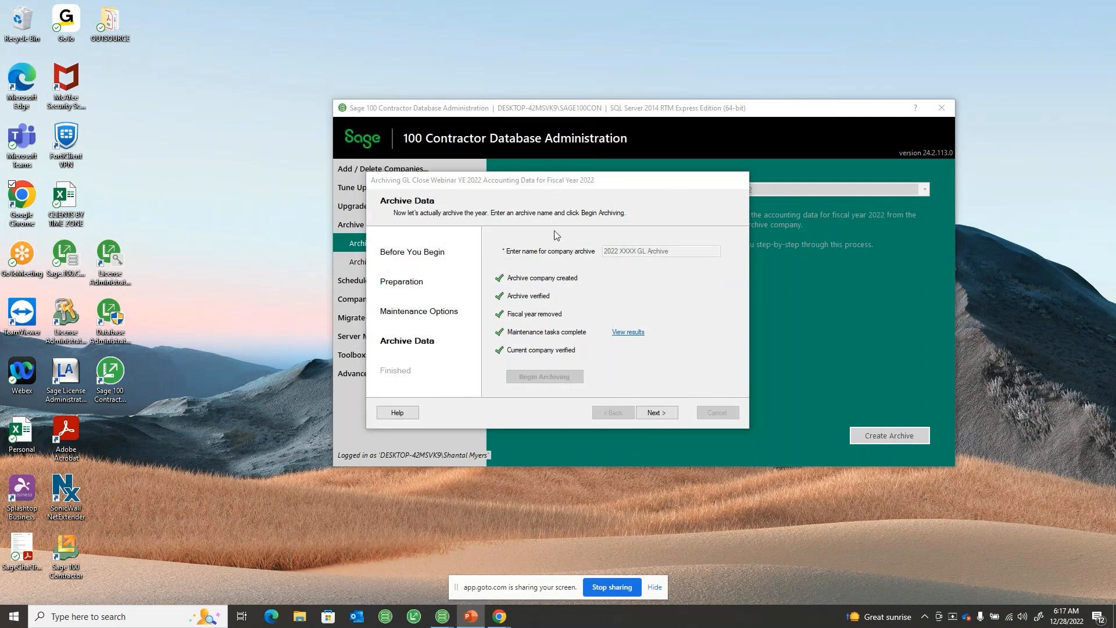
# Review the maintenance task results and advance the wizard to the Finished page to back up the databases
pyautogui.click(633, 334)
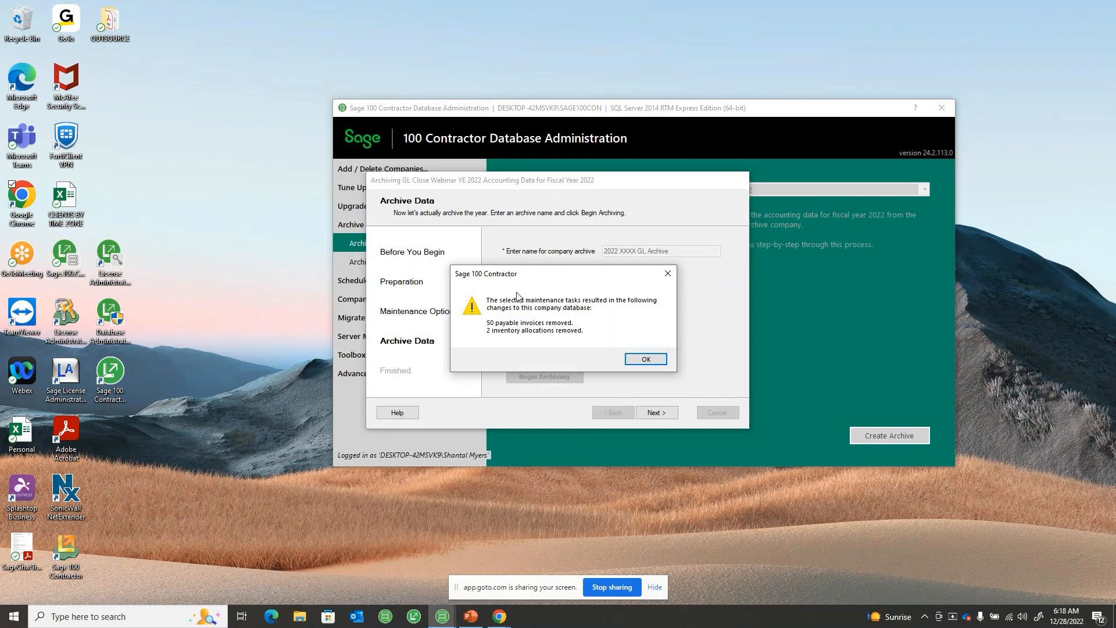
pyautogui.click(653, 361)
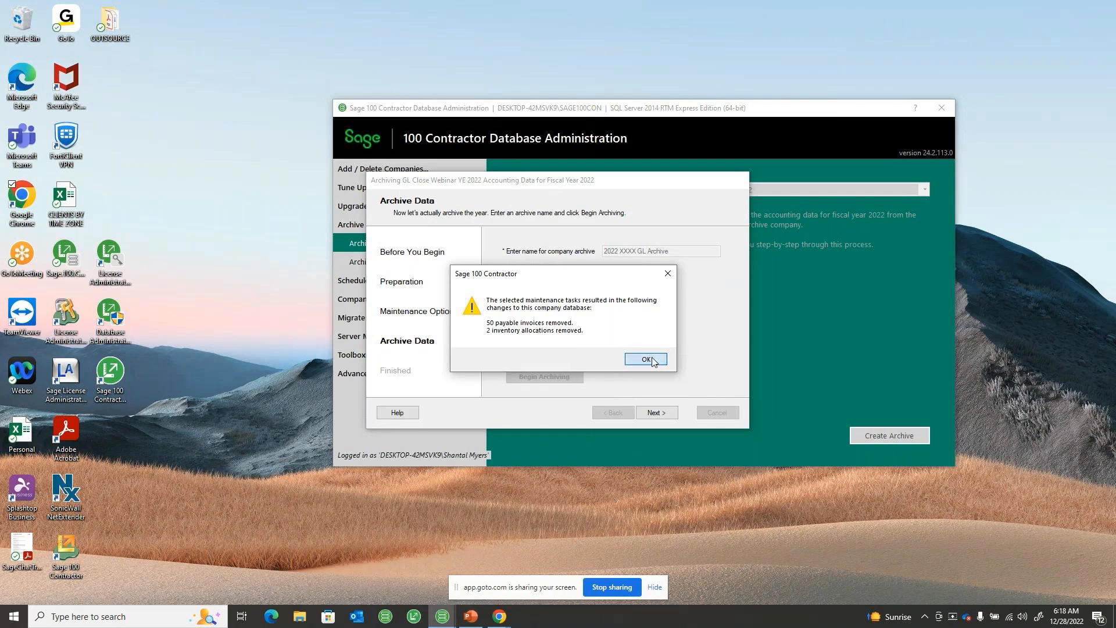
pyautogui.click(662, 410)
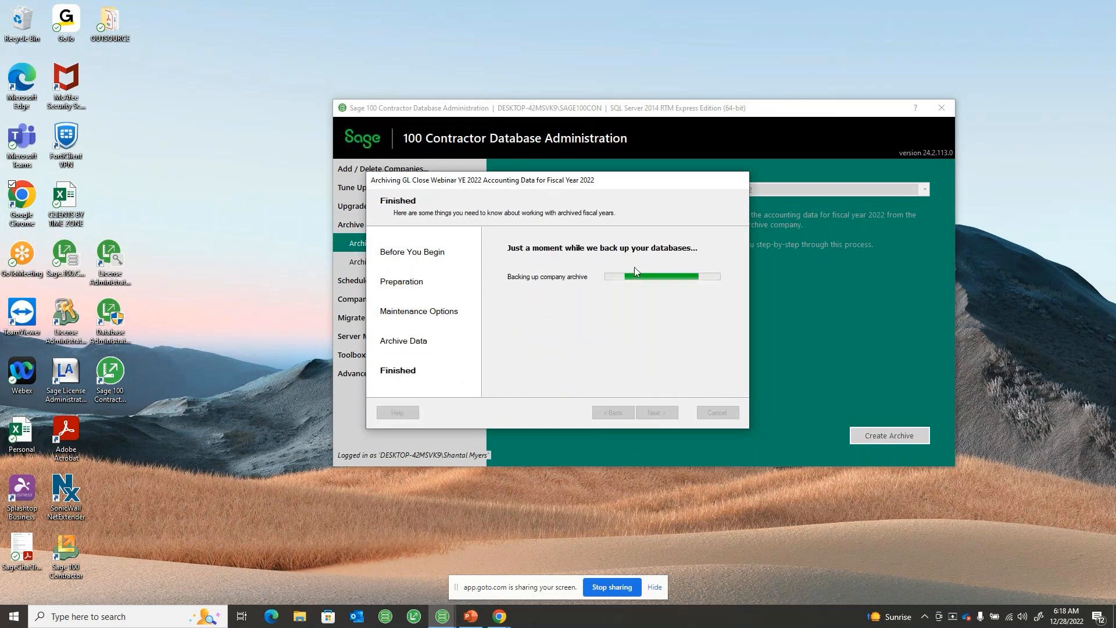
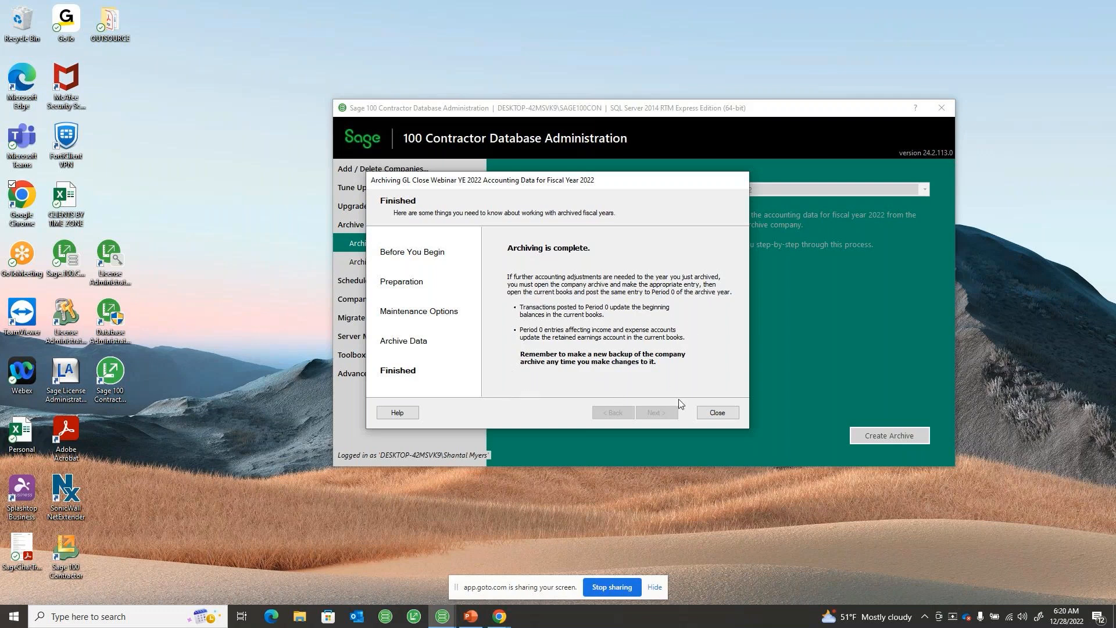
# Close the finished archiving wizard and open the 2022 XXXX GL Archive company in Sage 100 Contractor with administrator rights
pyautogui.click(717, 414)
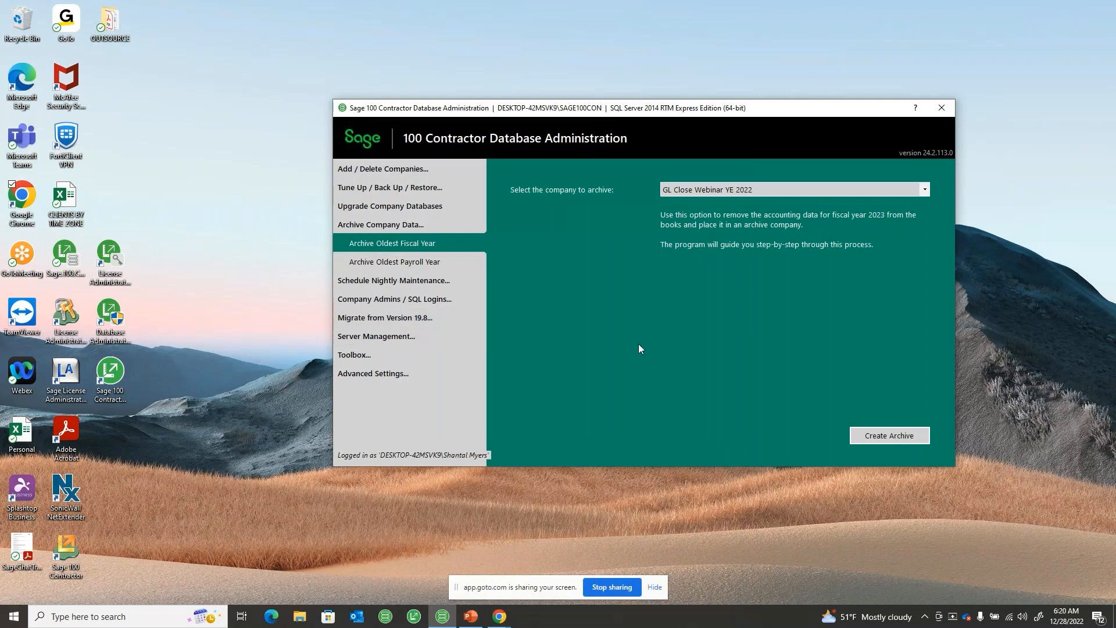
pyautogui.click(423, 616)
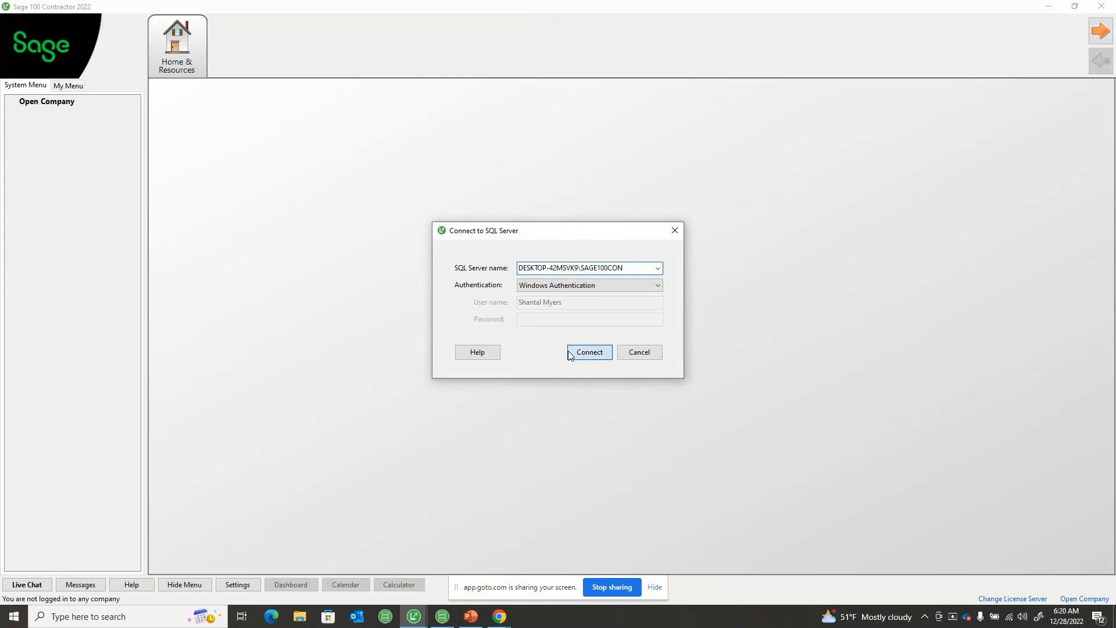
pyautogui.click(570, 354)
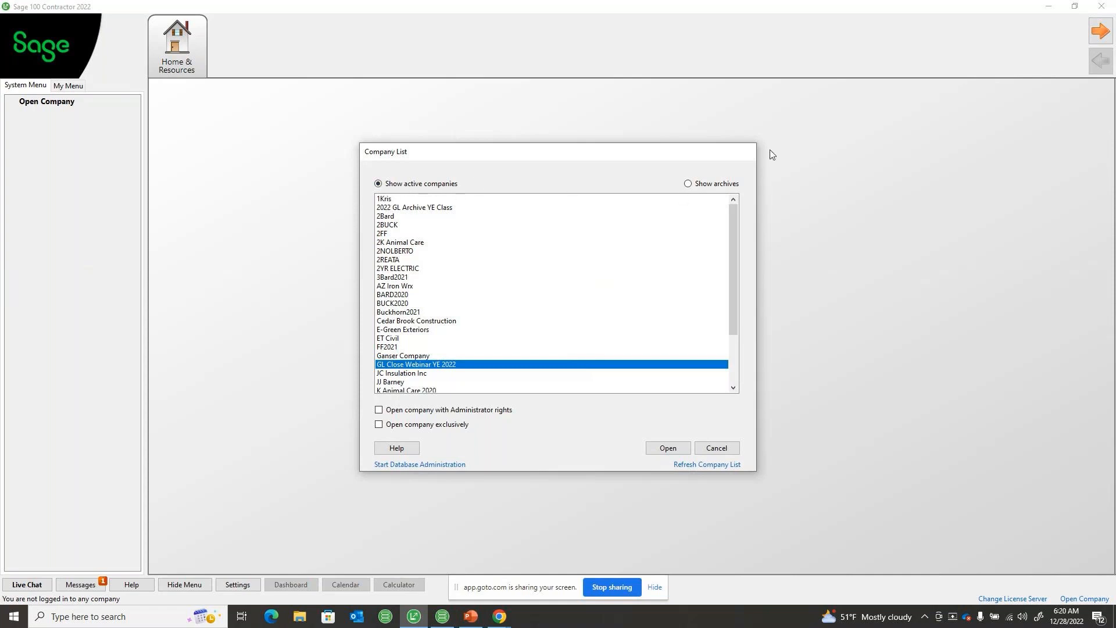
pyautogui.click(698, 184)
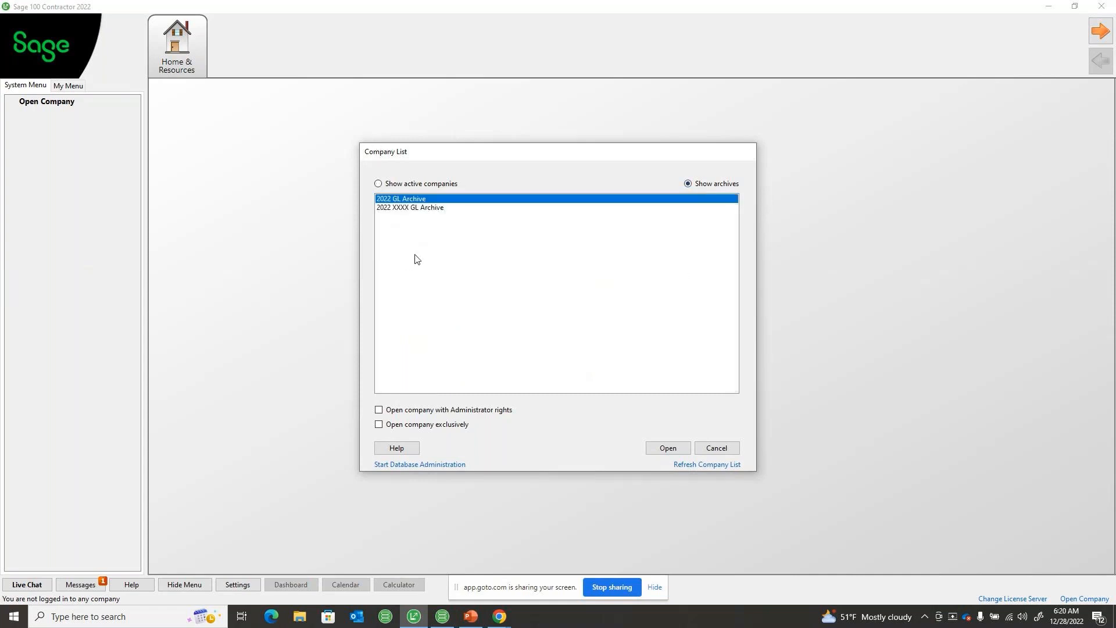
pyautogui.click(408, 210)
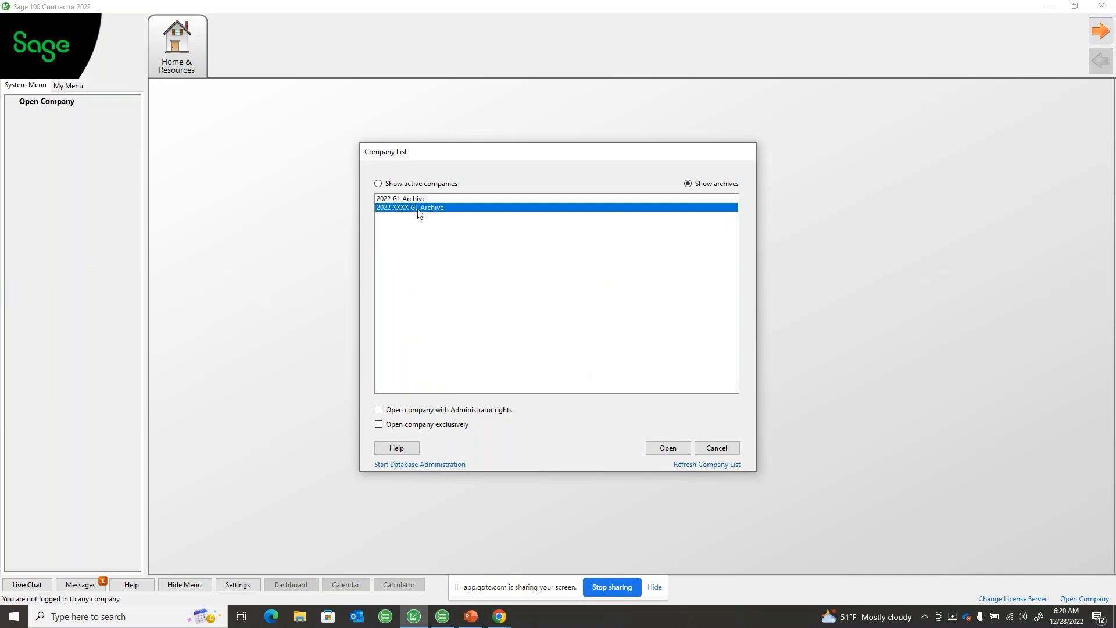
pyautogui.click(418, 410)
pyautogui.click(667, 449)
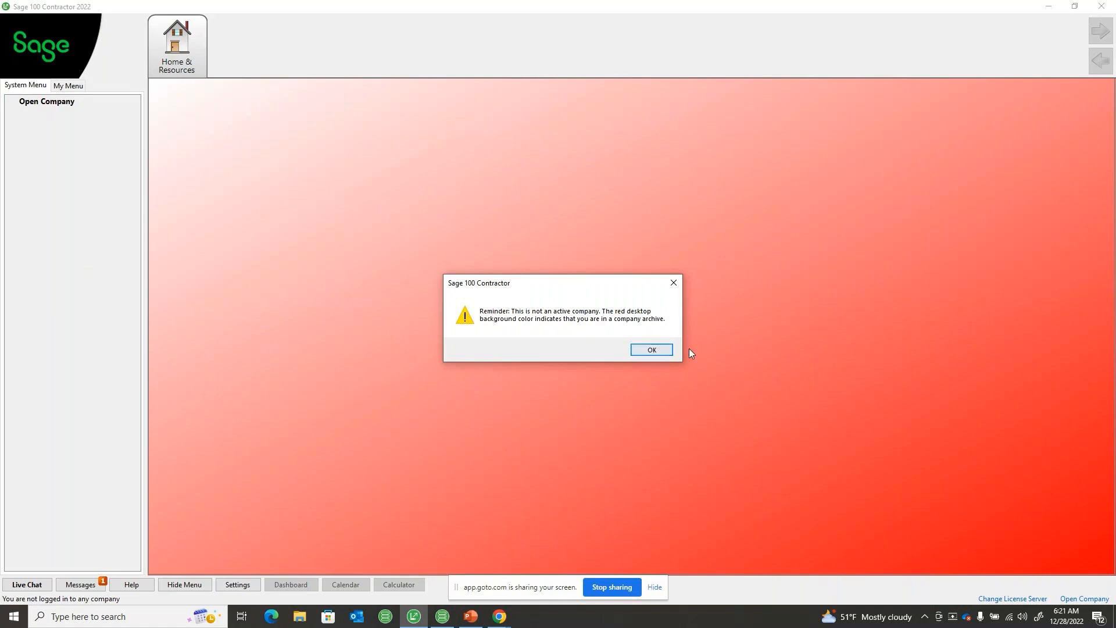
pyautogui.click(668, 349)
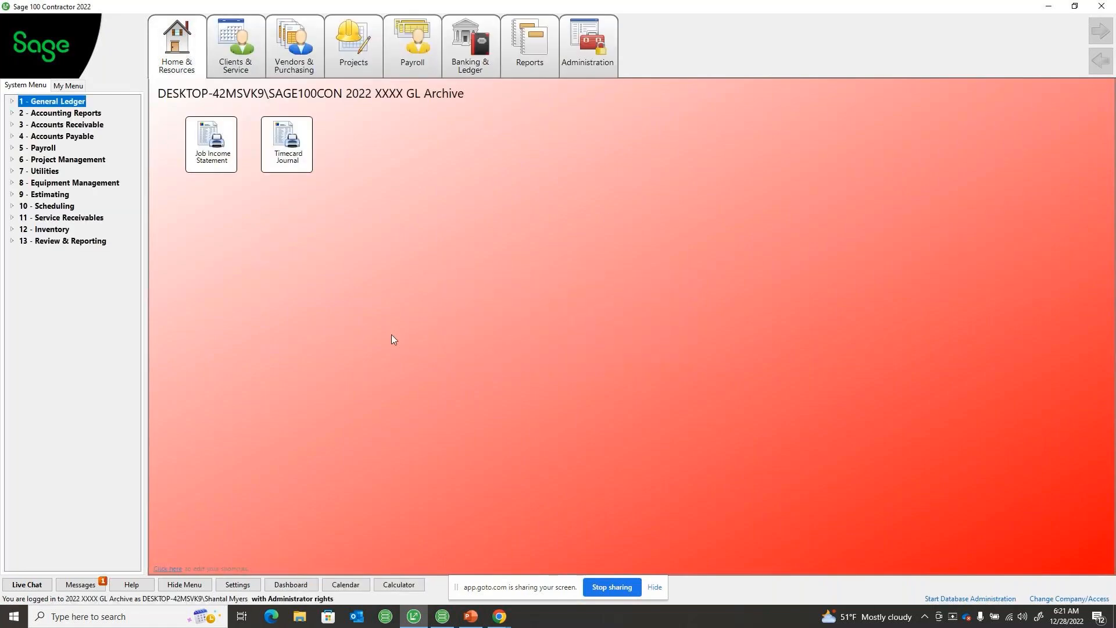
pyautogui.click(587, 45)
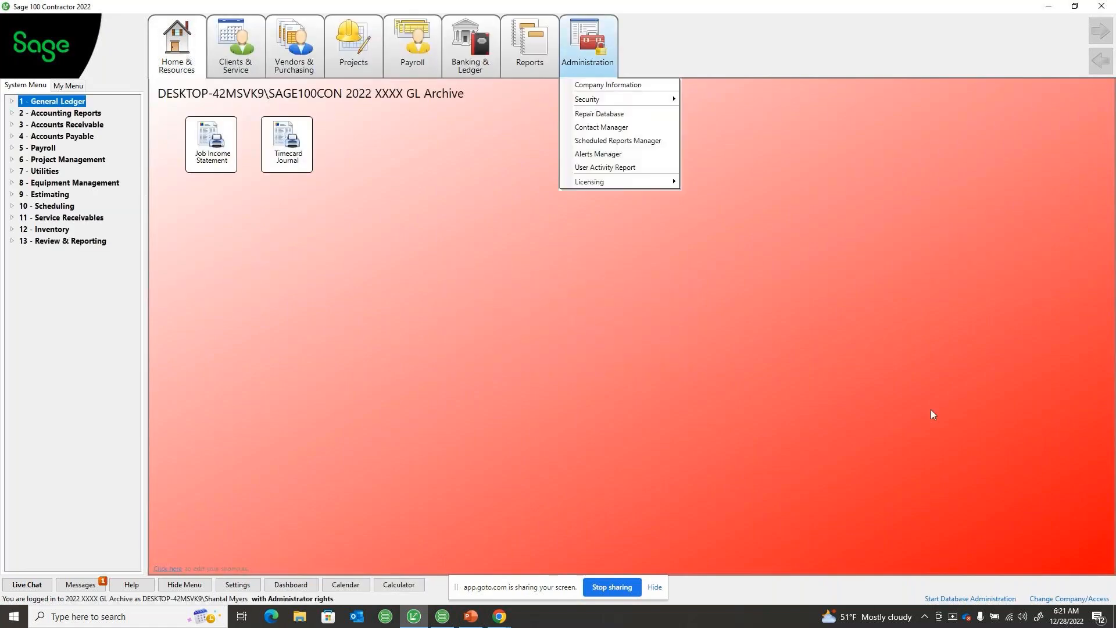
pyautogui.click(493, 388)
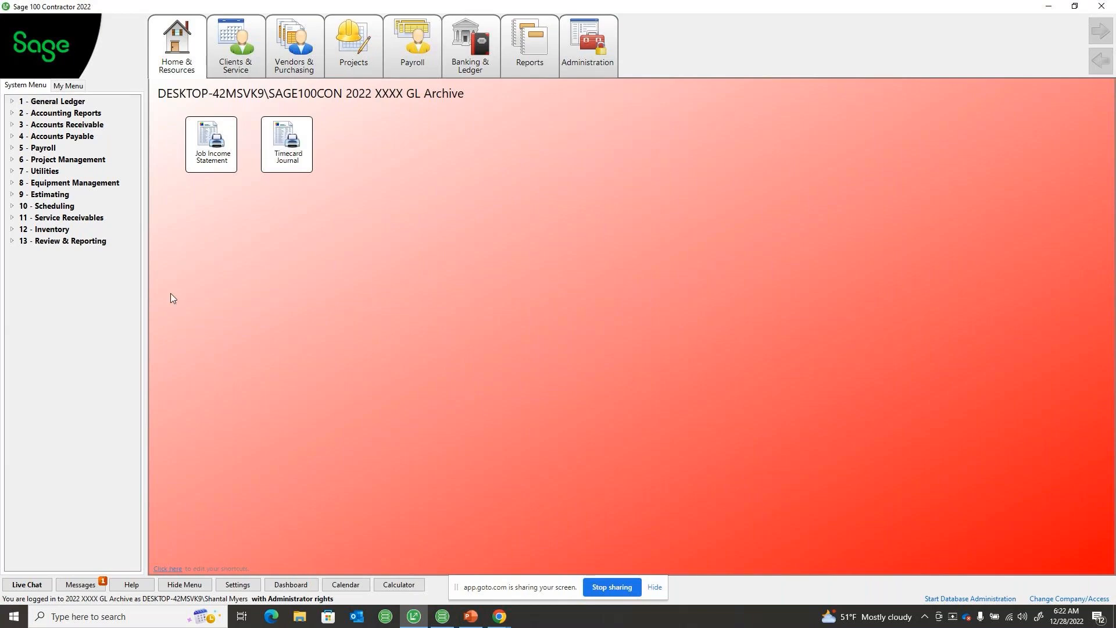
pyautogui.click(294, 53)
pyautogui.click(213, 345)
# Open the archive's company information and discontinue the archive reminders for the current login
pyautogui.click(34, 172)
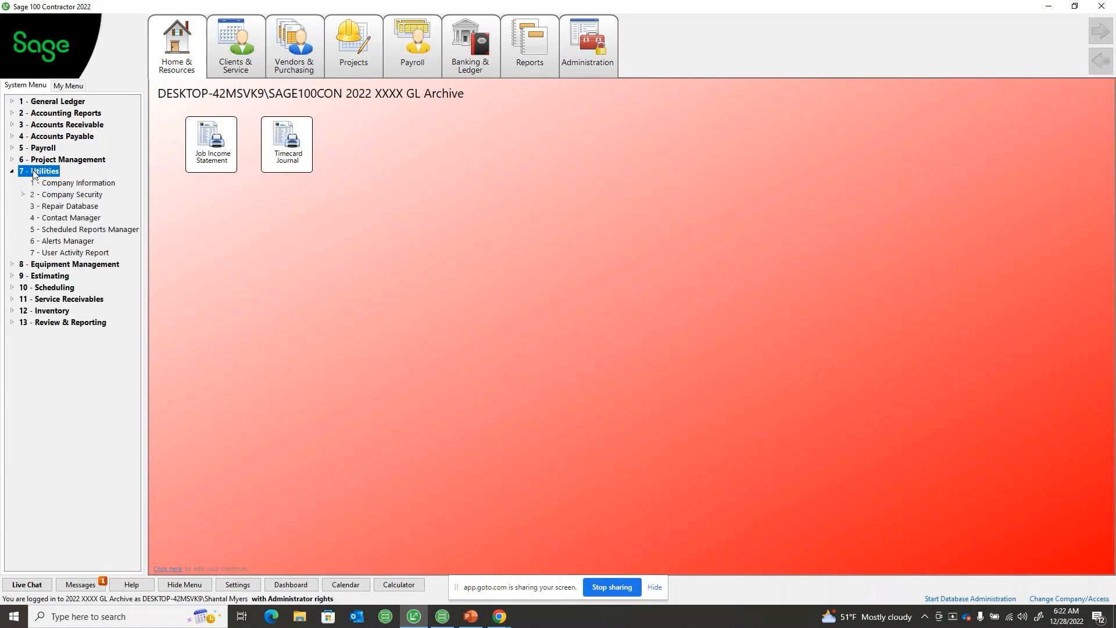
pyautogui.click(44, 183)
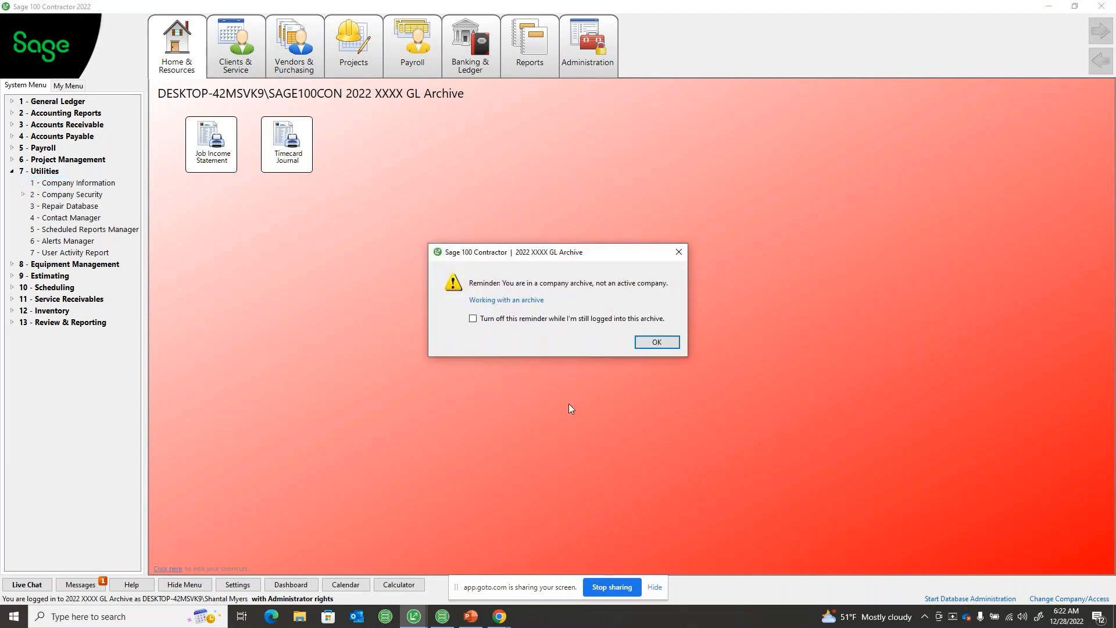
pyautogui.click(487, 317)
pyautogui.click(663, 343)
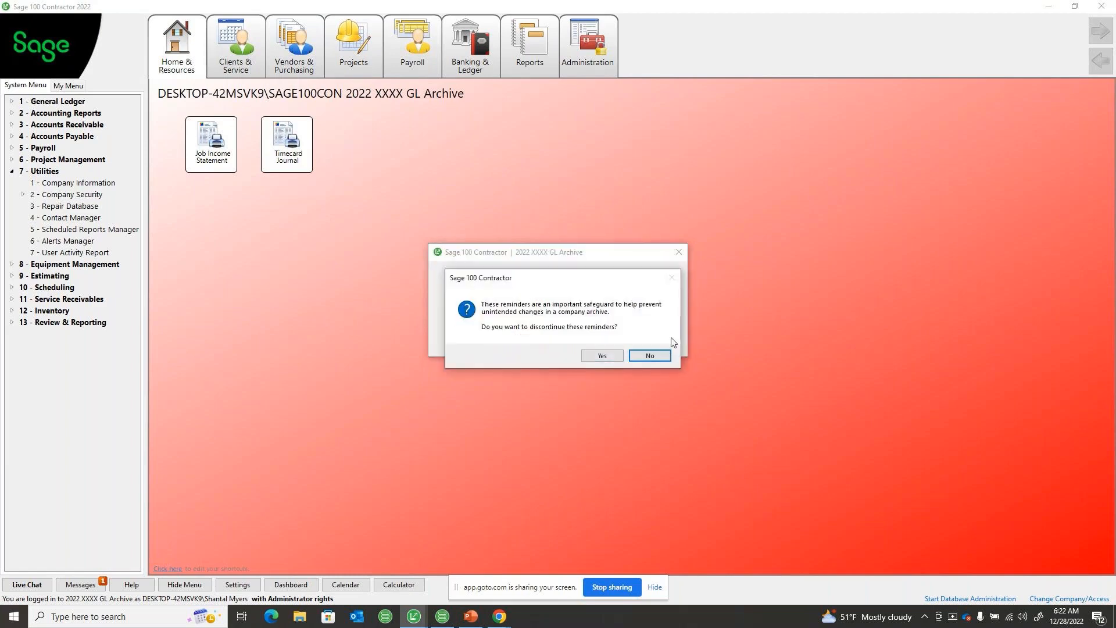
pyautogui.click(605, 357)
pyautogui.click(603, 357)
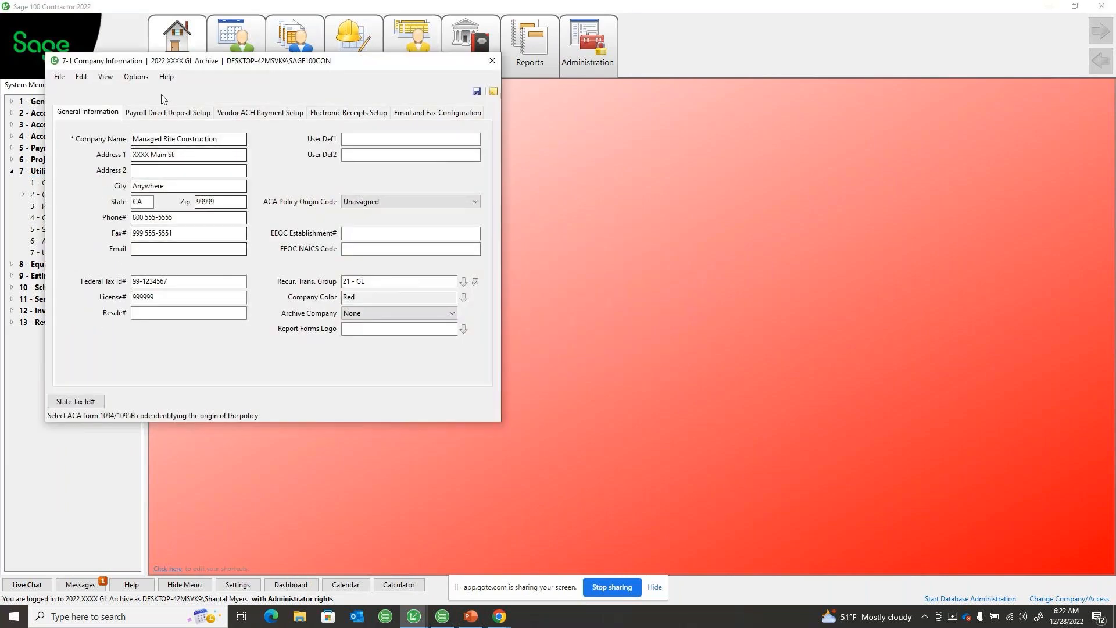
# Examine the company color choices in the archive's company information and close it without picking a new color
pyautogui.moveTo(154, 66); pyautogui.dragTo(266, 108)
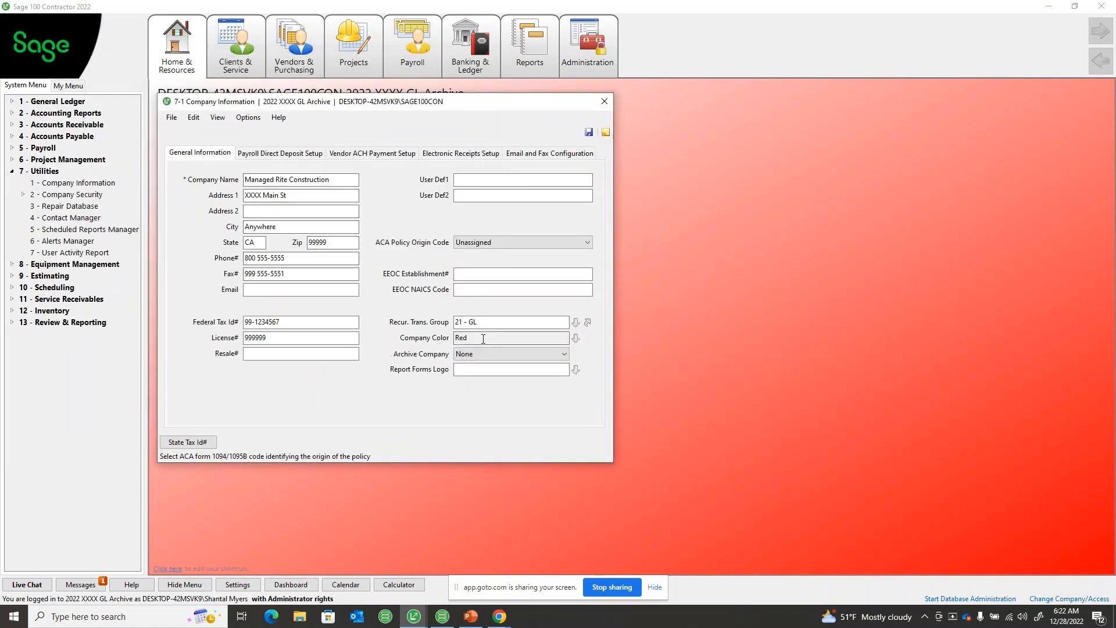
pyautogui.click(575, 338)
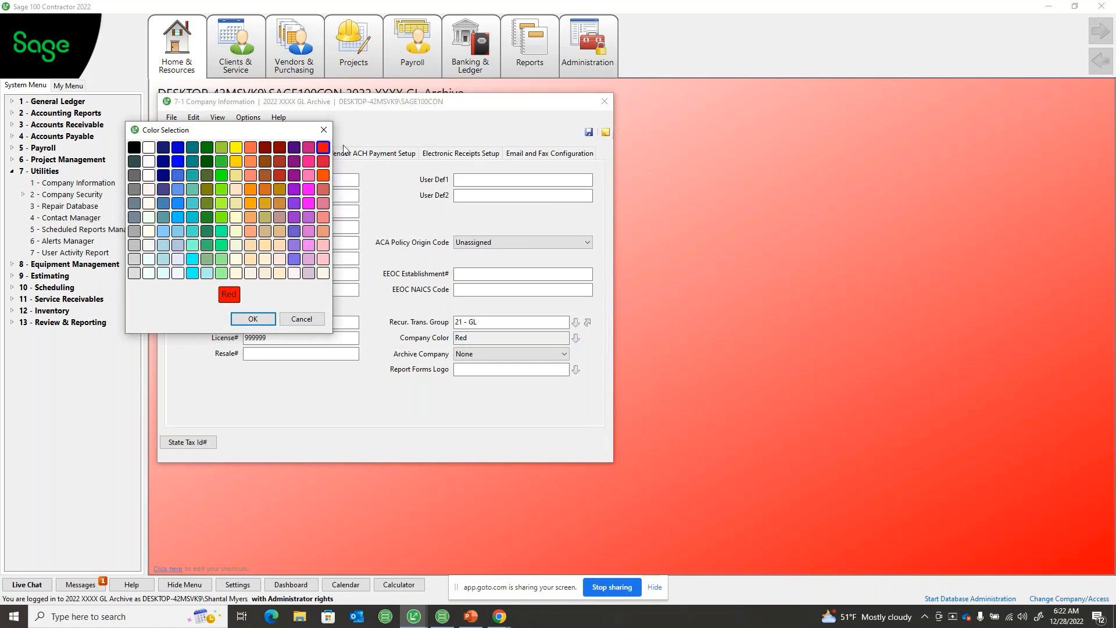
pyautogui.click(324, 130)
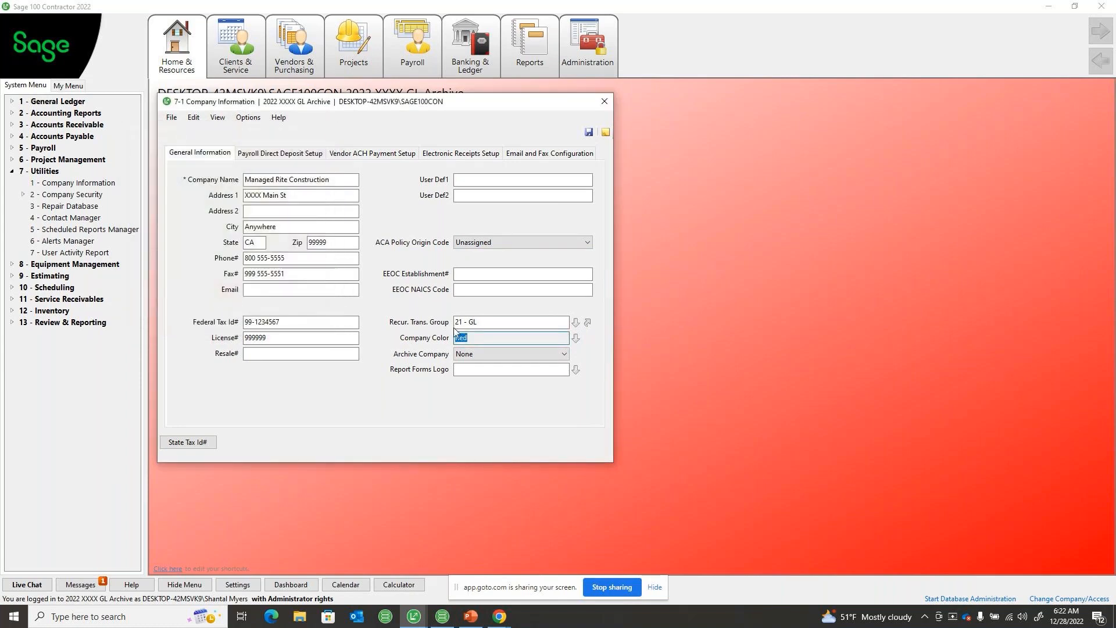
pyautogui.click(604, 102)
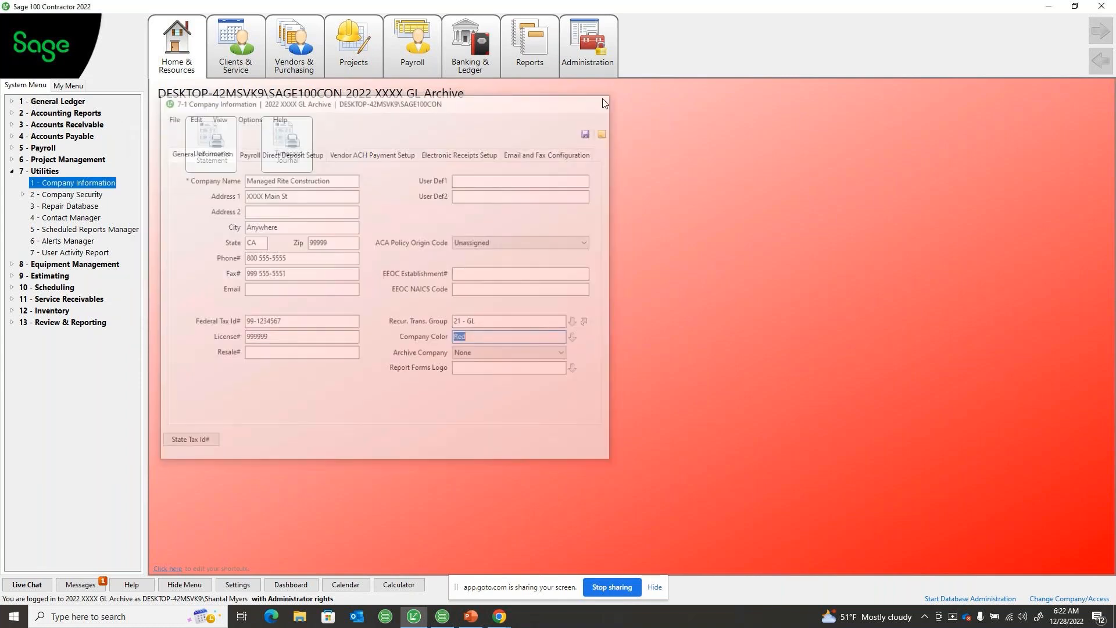
# Review the save, delete, void, change period and print checks permissions of the archive's security groups
pyautogui.click(11, 171)
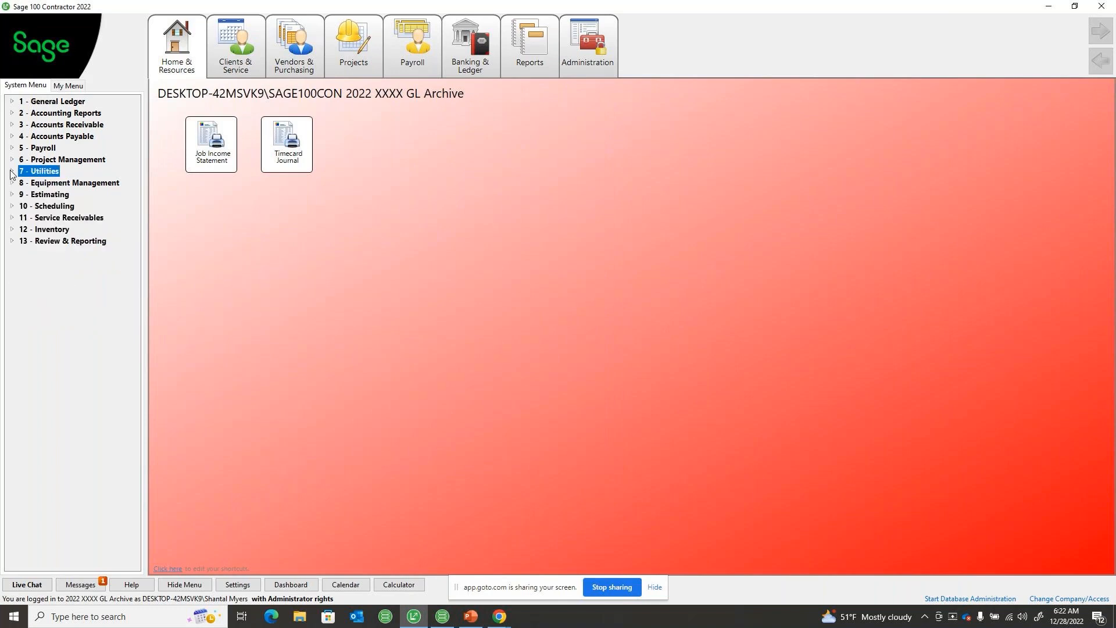
pyautogui.click(11, 172)
pyautogui.doubleClick(38, 195)
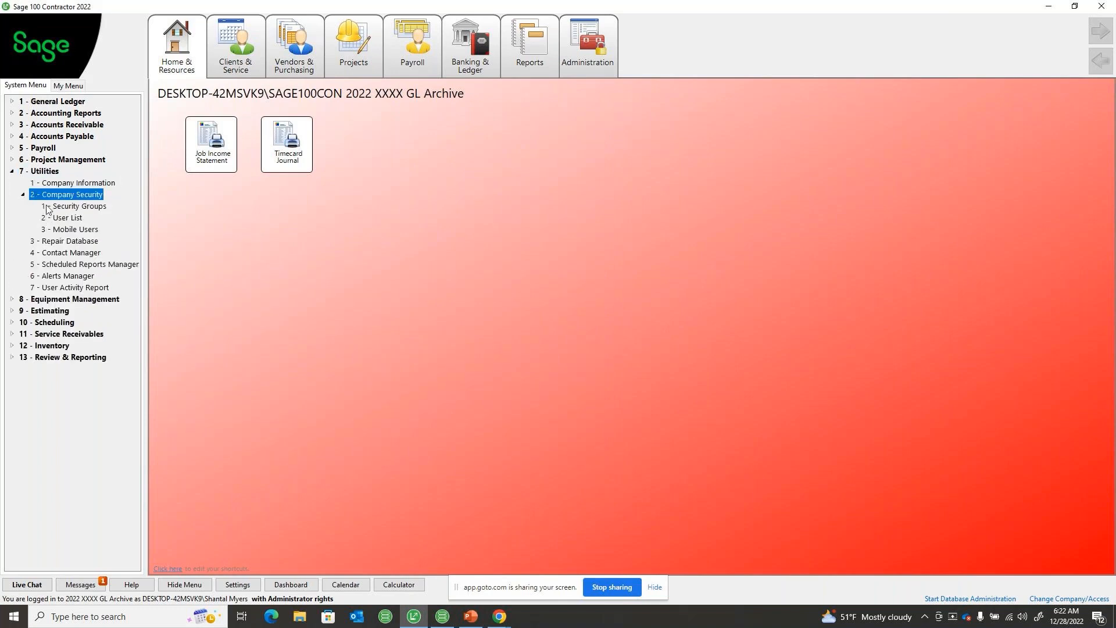
pyautogui.doubleClick(48, 208)
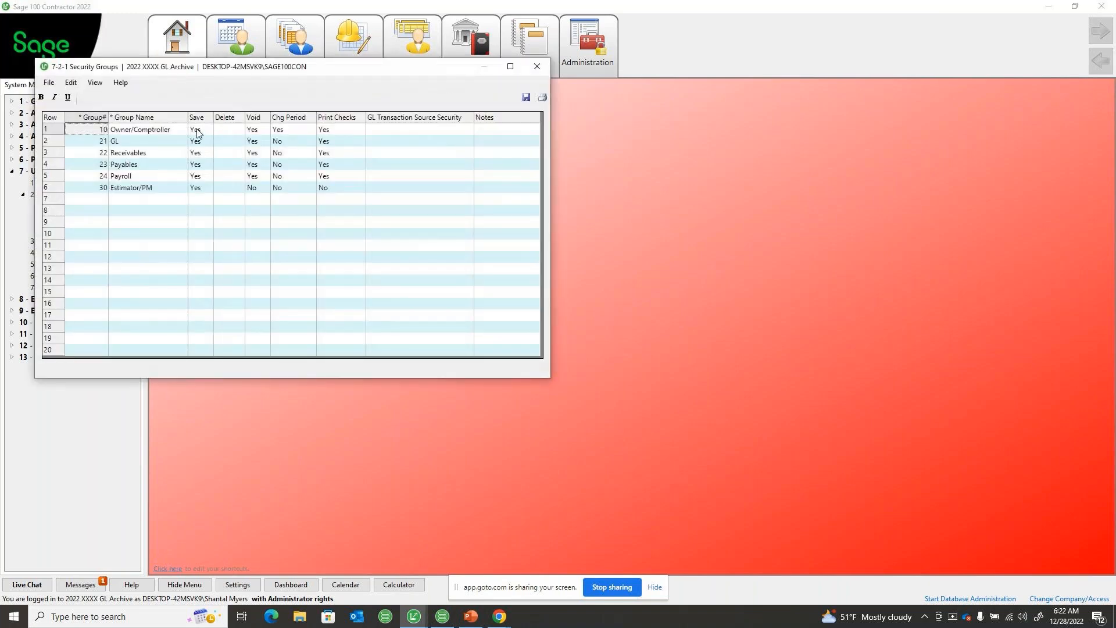
pyautogui.moveTo(197, 133); pyautogui.dragTo(342, 195)
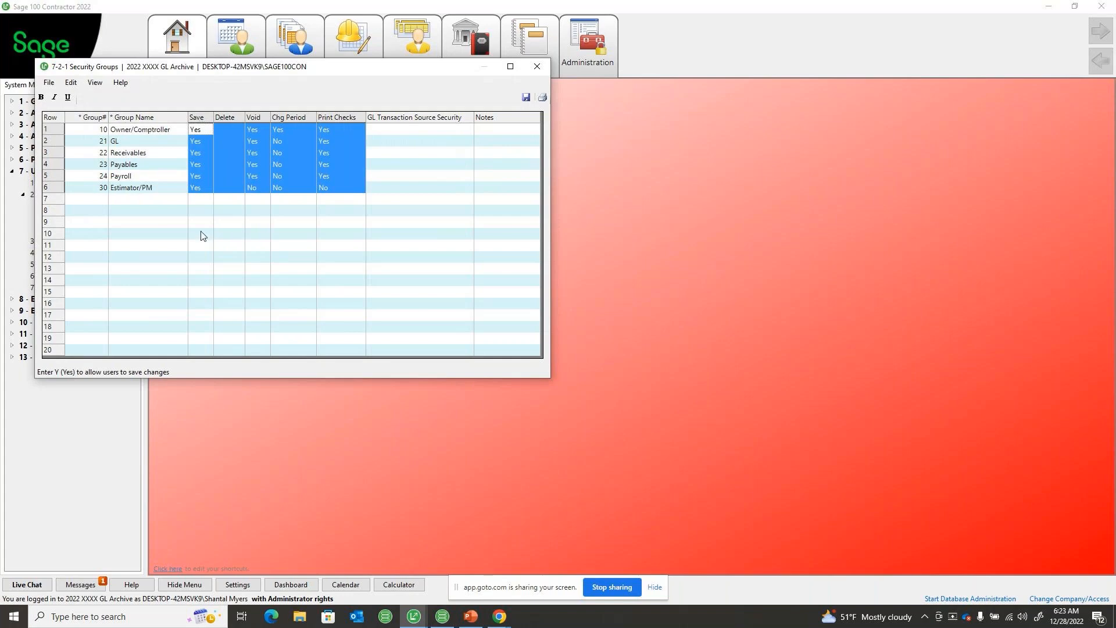
pyautogui.click(536, 66)
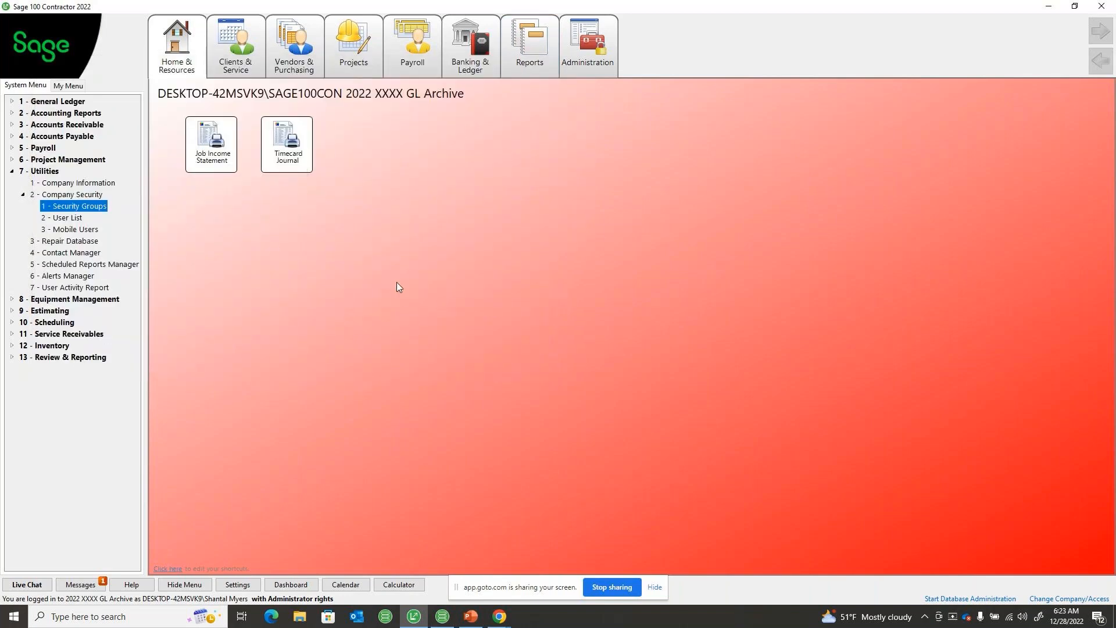
pyautogui.click(469, 84)
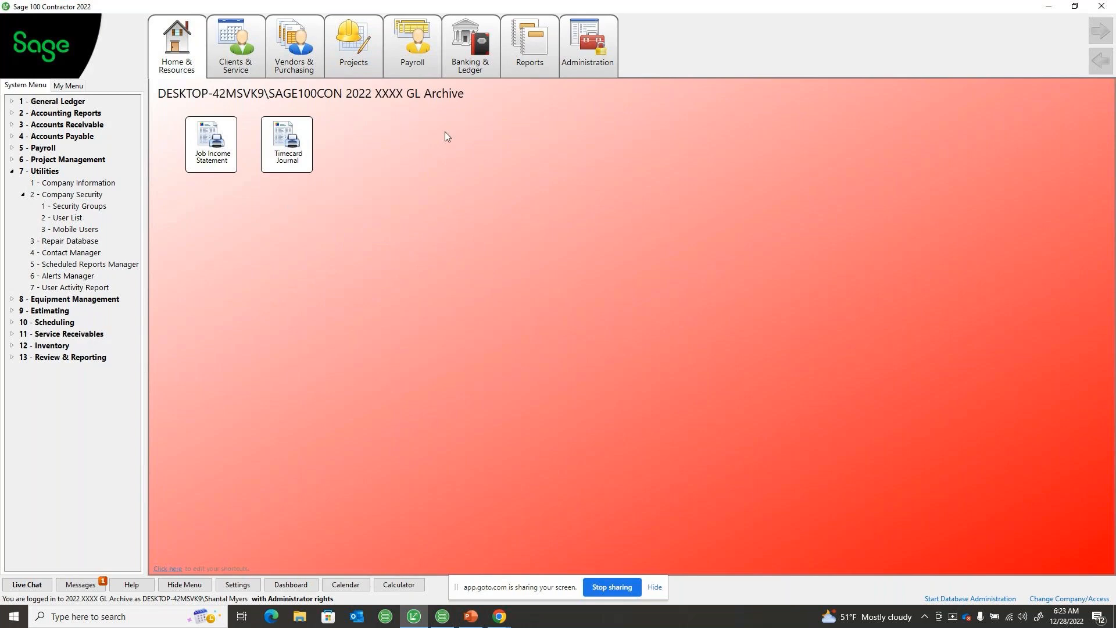
pyautogui.click(11, 171)
pyautogui.click(11, 101)
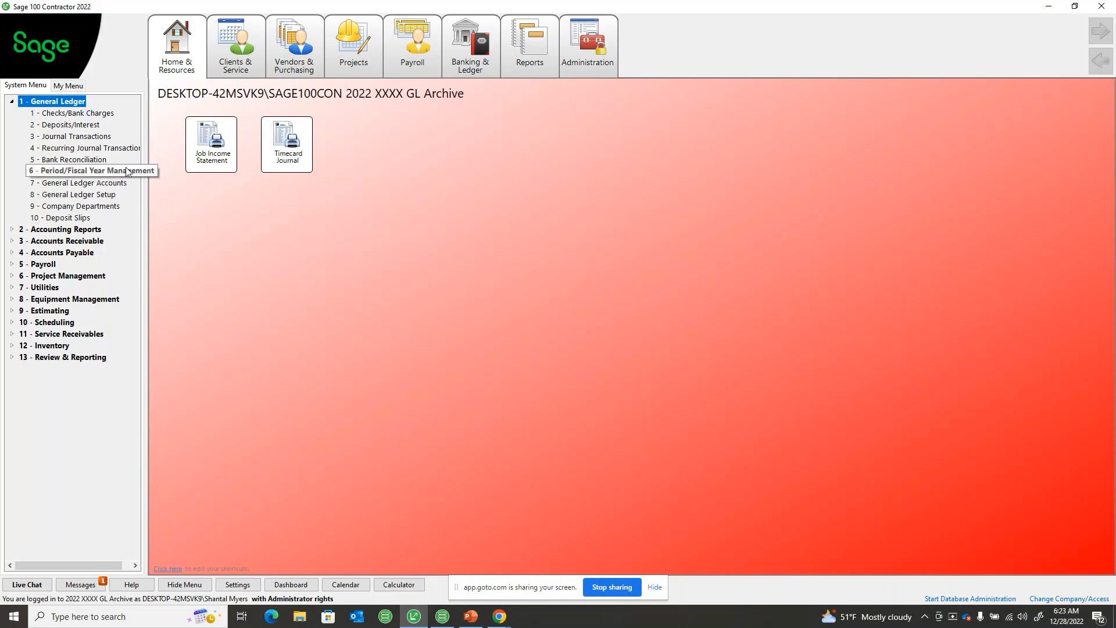
pyautogui.click(12, 101)
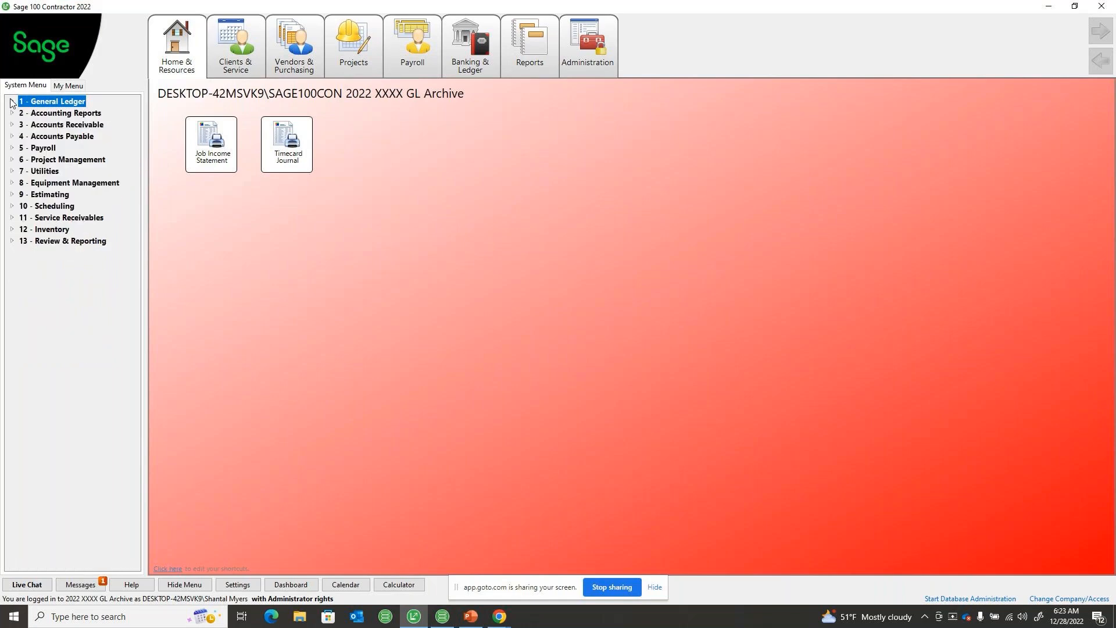
pyautogui.click(498, 260)
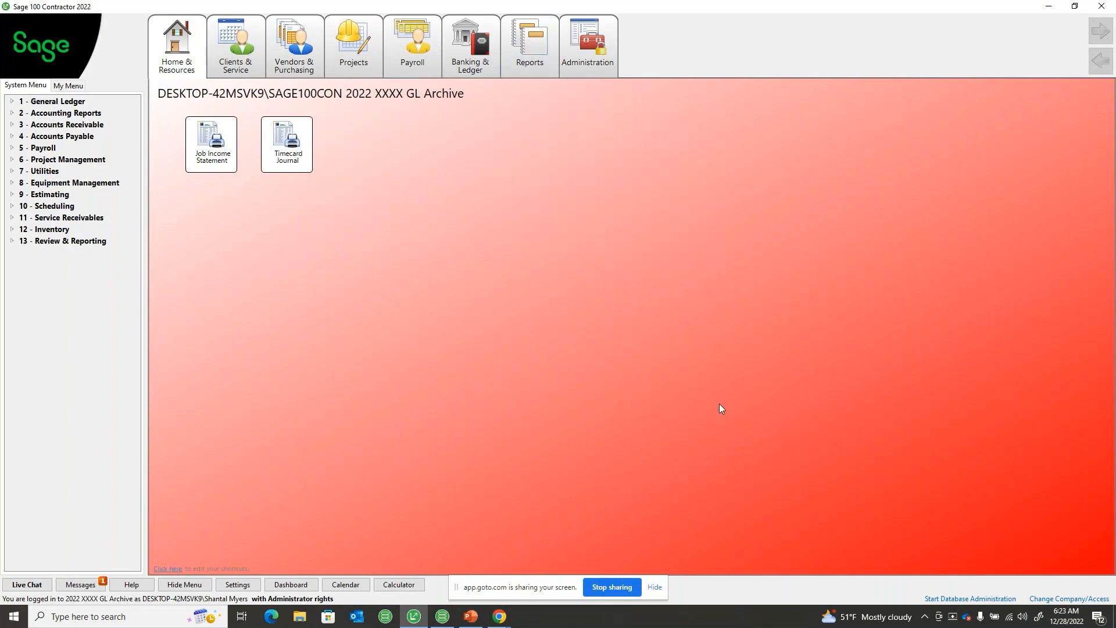
# Switch from the archive to the active company GL Close Webinar YE 2022 with administrator rights
pyautogui.click(1046, 598)
pyautogui.click(431, 184)
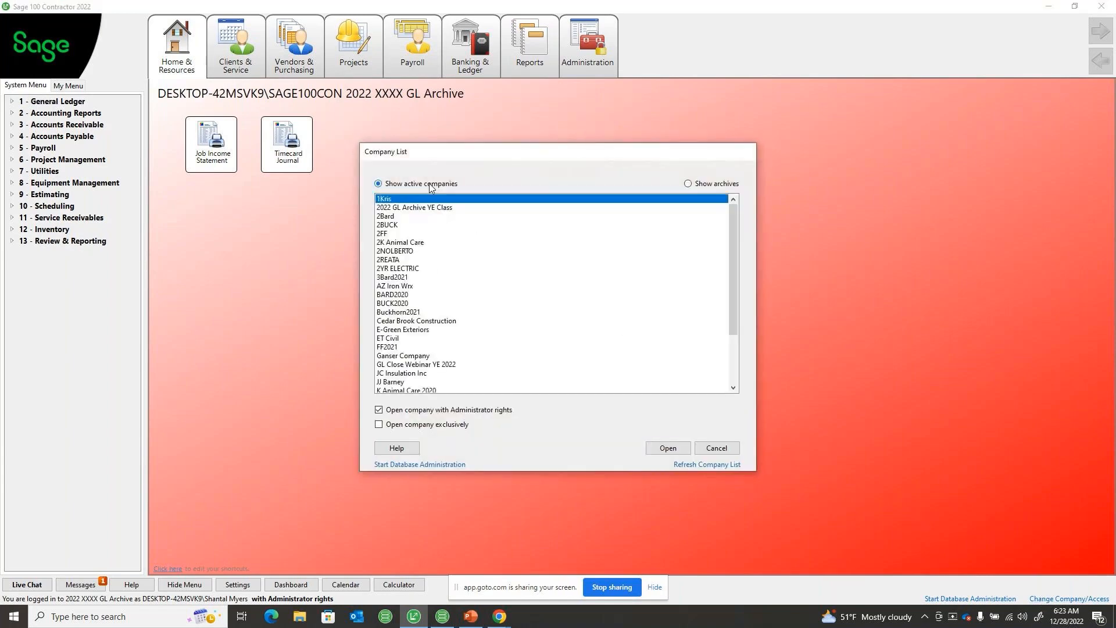
pyautogui.scroll(-1, 436, 336)
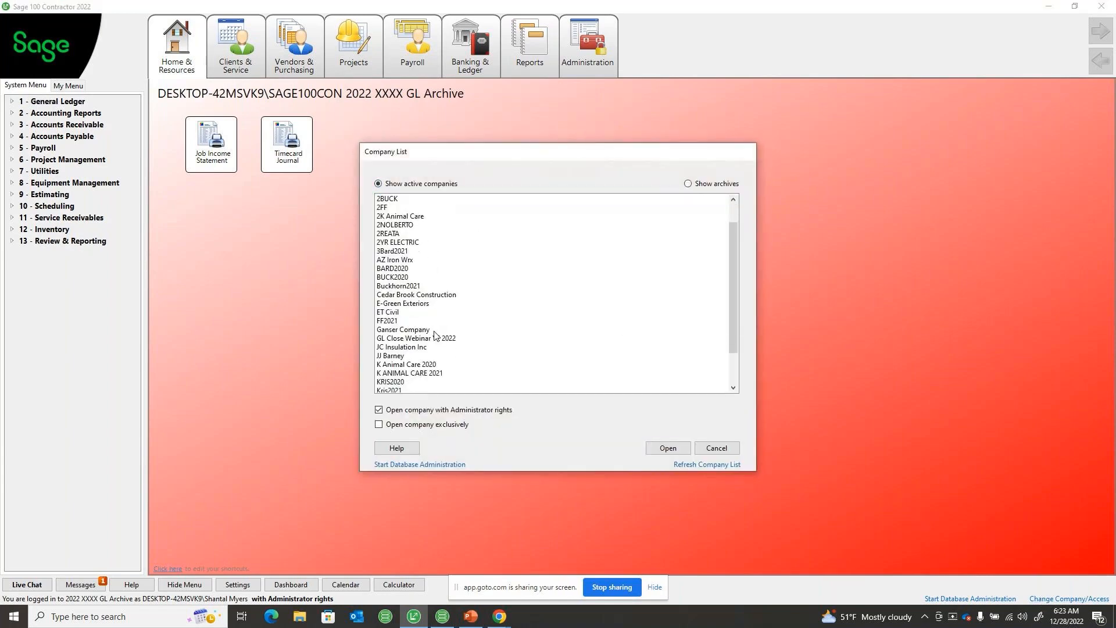
pyautogui.click(437, 338)
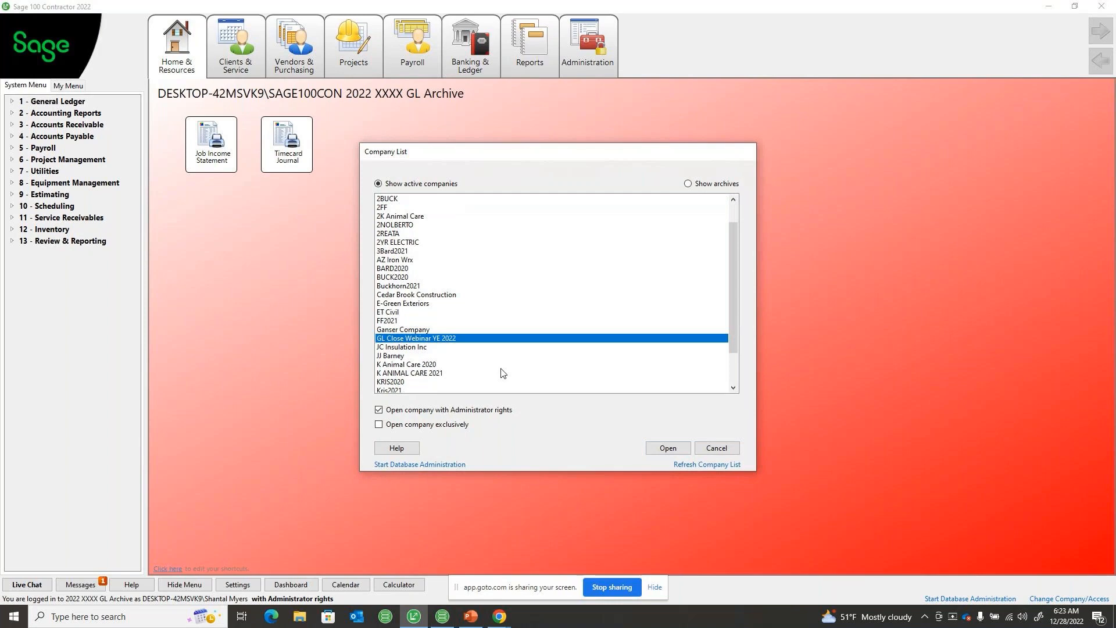
pyautogui.click(667, 448)
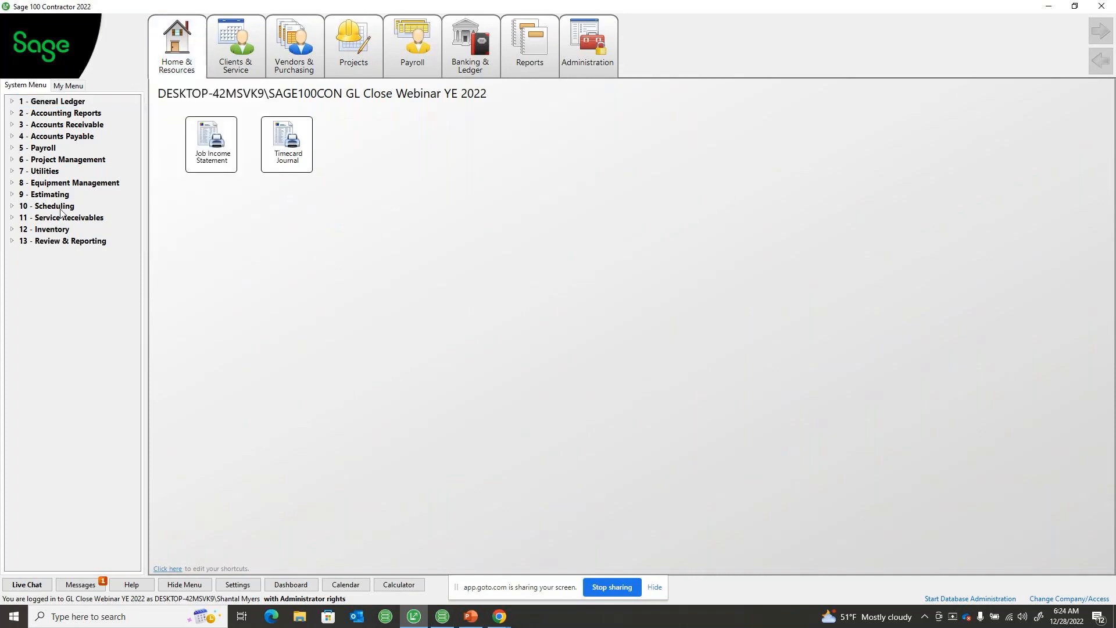
# Open the Accounts Payable vendors window, check its editing commands for deleting or inactivating a vendor, and close it
pyautogui.click(11, 137)
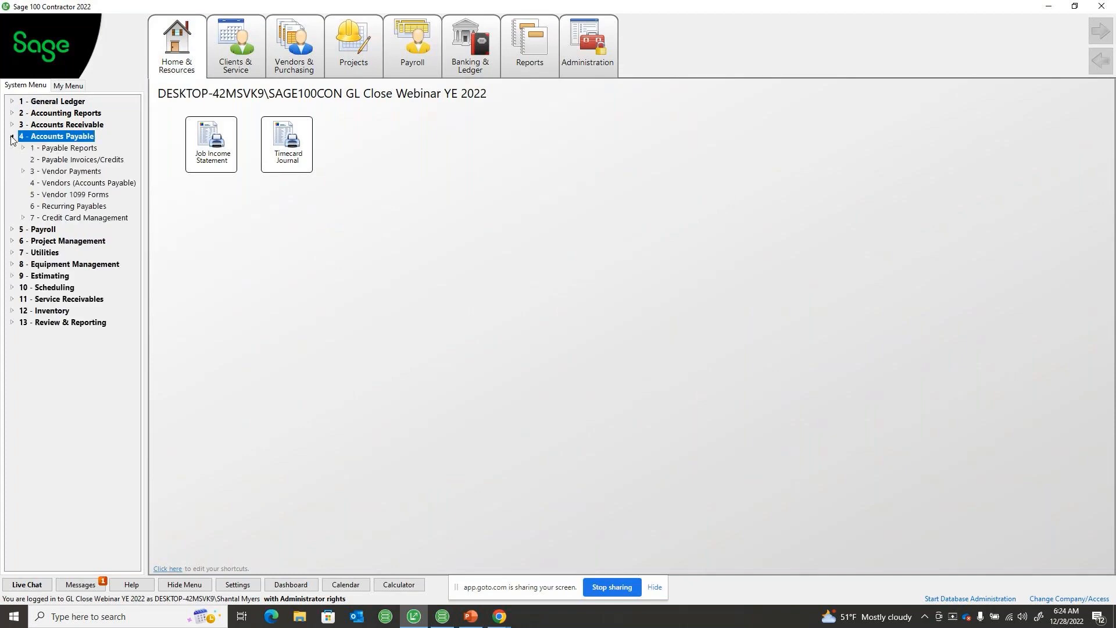
pyautogui.click(52, 183)
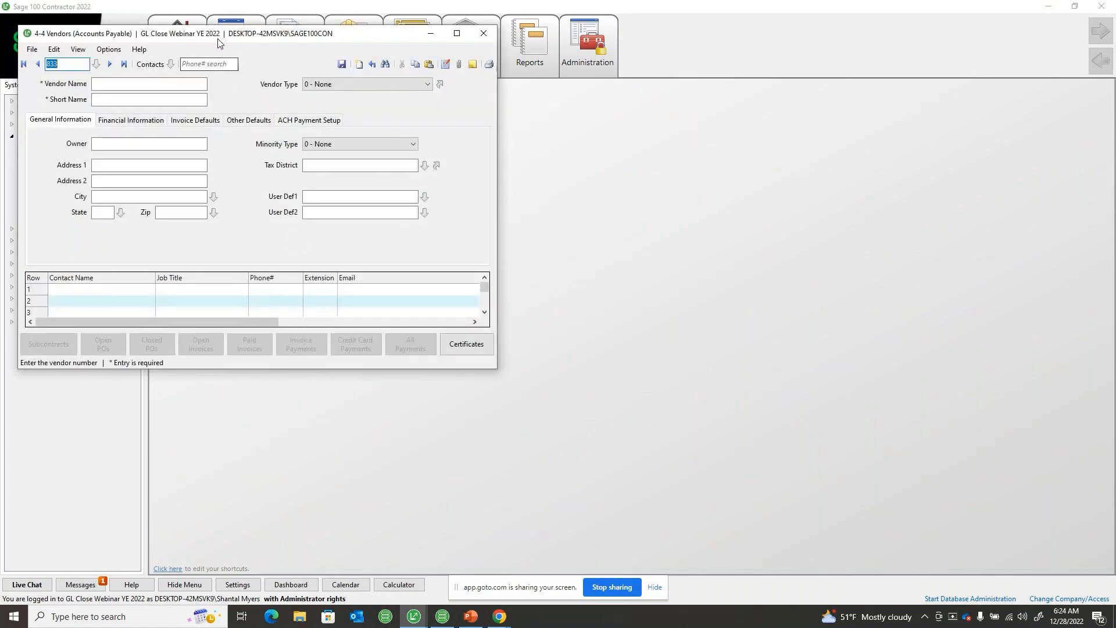
pyautogui.moveTo(218, 33); pyautogui.dragTo(351, 84)
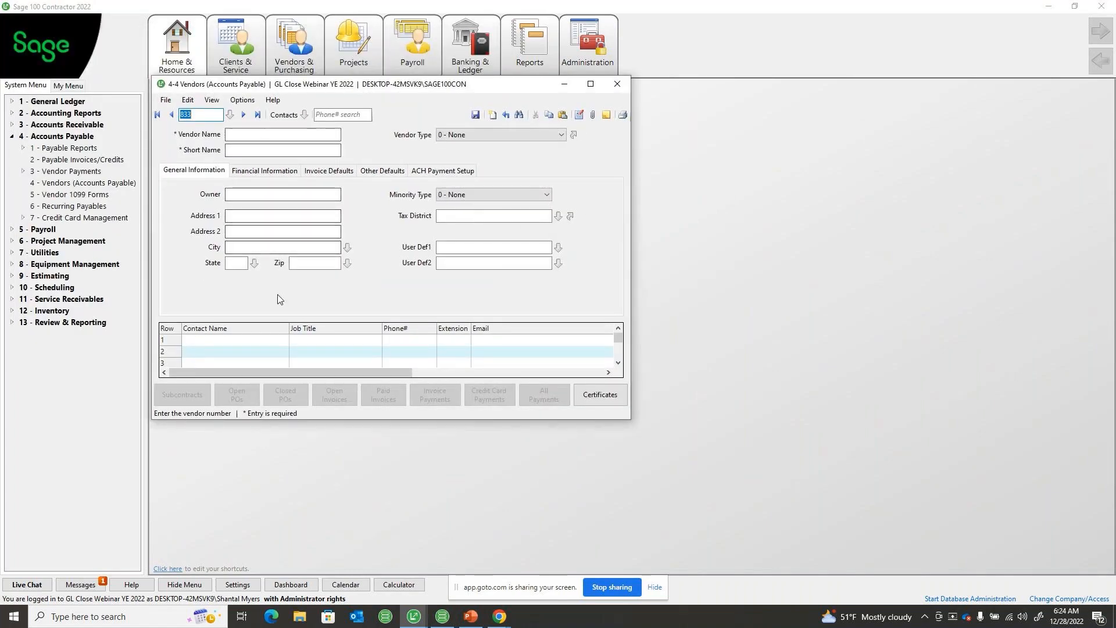
pyautogui.click(189, 101)
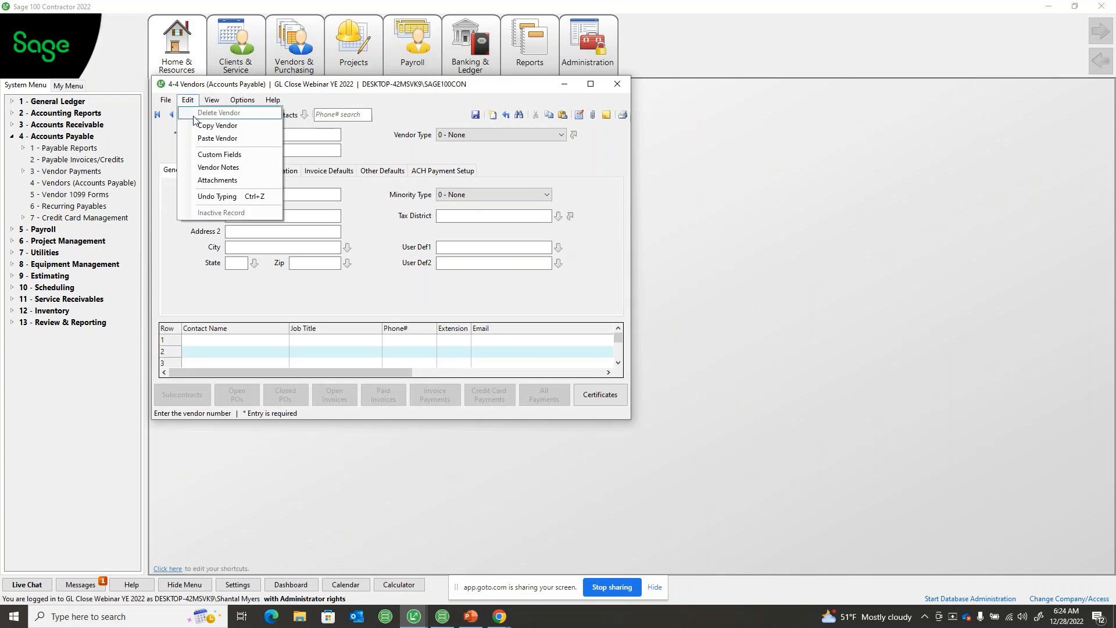
pyautogui.click(353, 220)
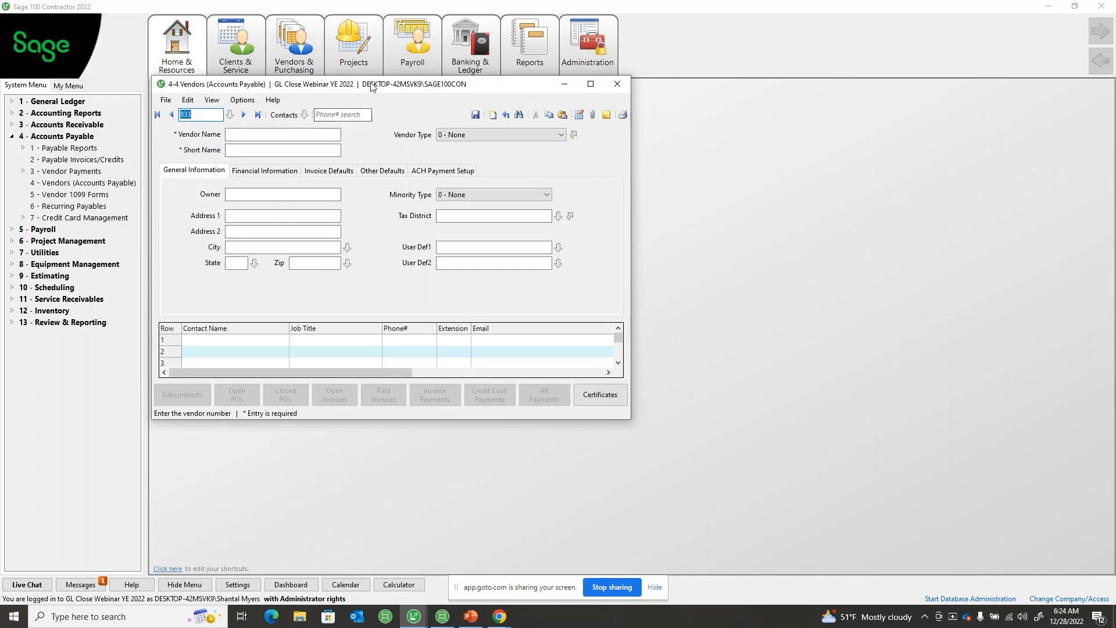
pyautogui.moveTo(372, 86); pyautogui.dragTo(373, 94)
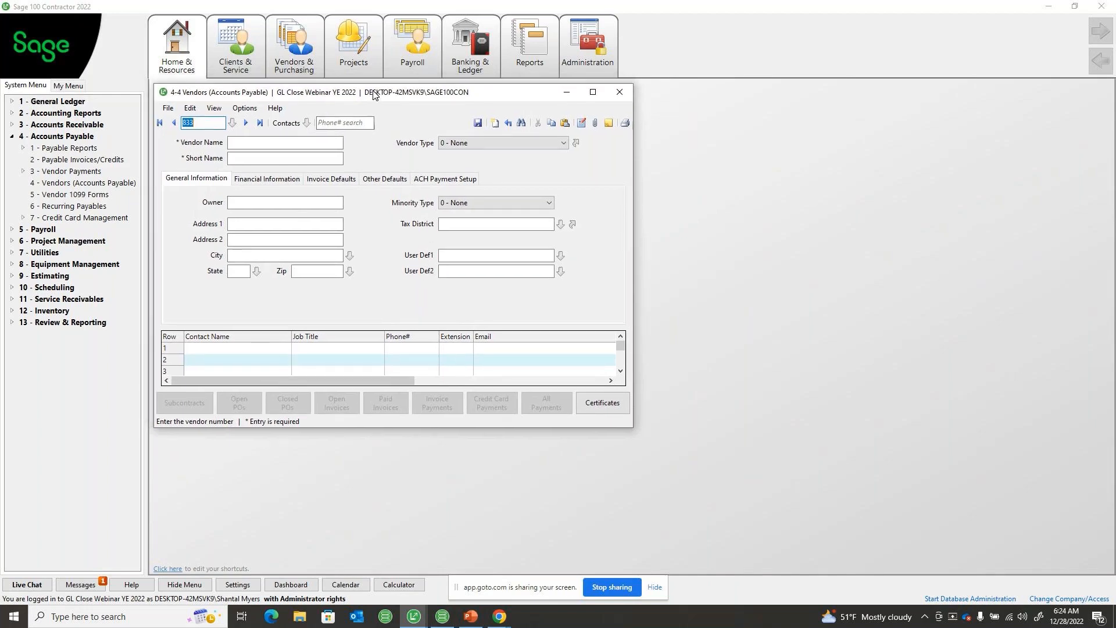
pyautogui.click(193, 110)
pyautogui.click(193, 109)
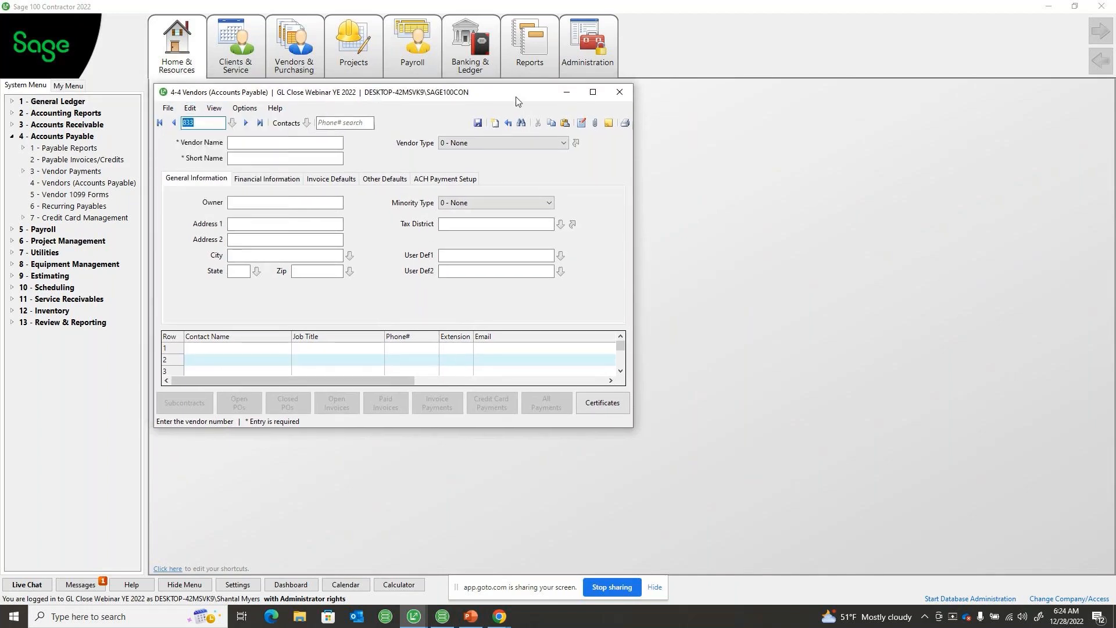
pyautogui.click(621, 91)
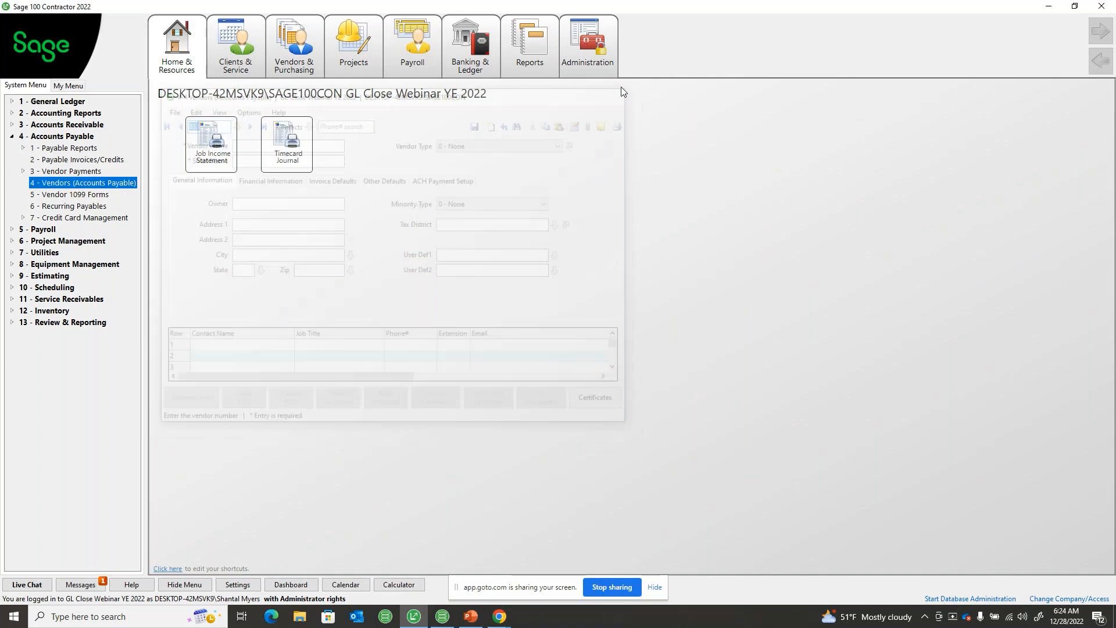
pyautogui.click(10, 137)
# Open General Ledger Setup, review the fiscal year end, current period and account ranges, and close it
pyautogui.click(10, 101)
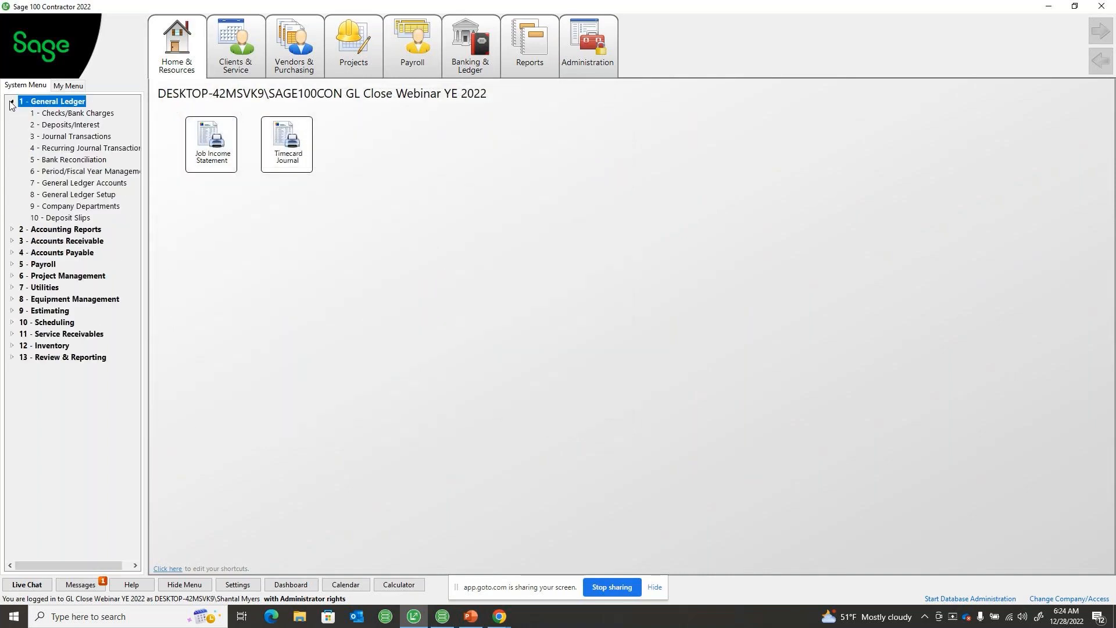
pyautogui.click(68, 195)
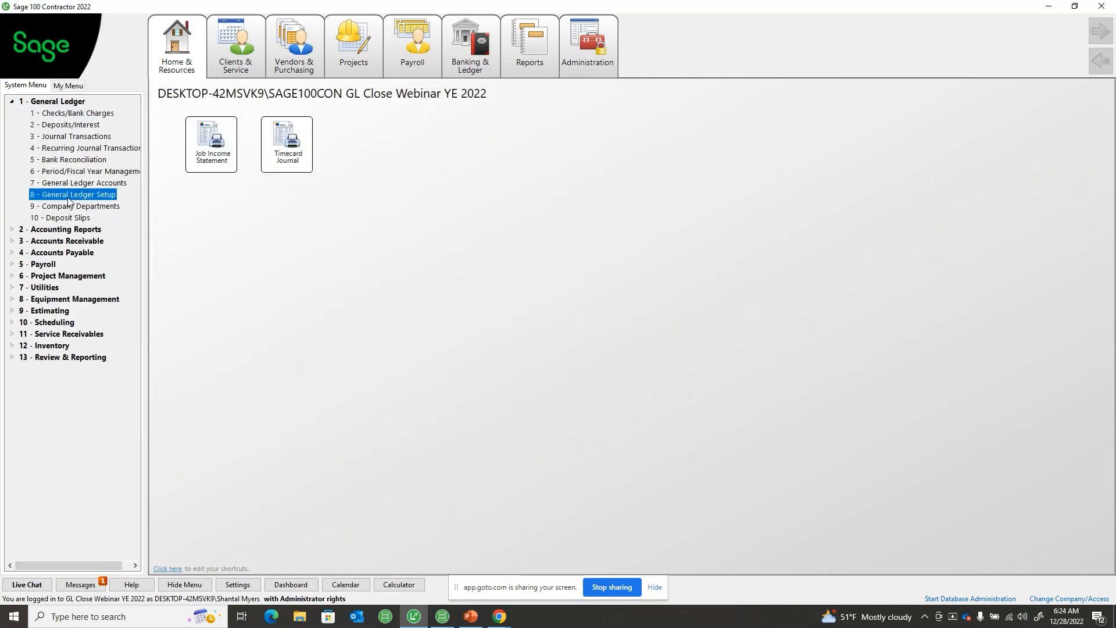
pyautogui.doubleClick(68, 197)
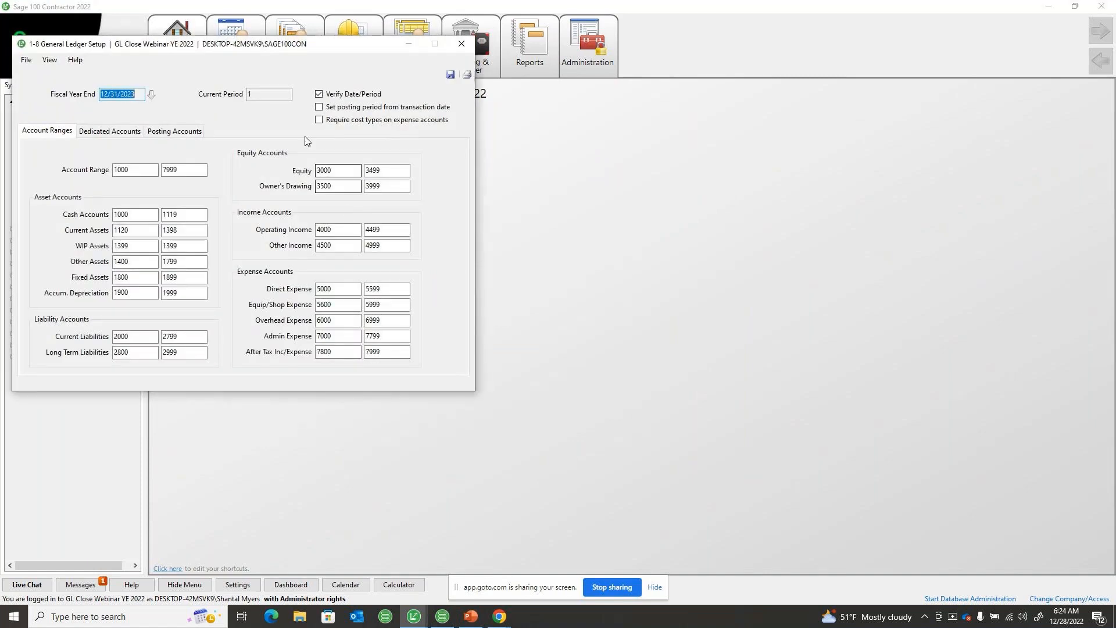
pyautogui.moveTo(228, 46); pyautogui.dragTo(393, 90)
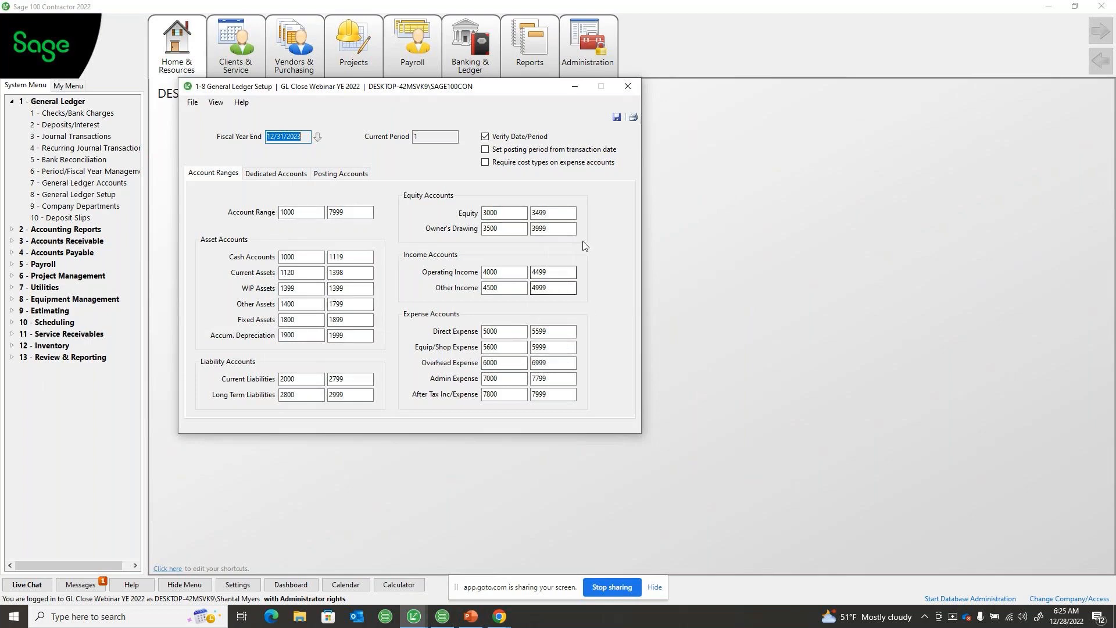
pyautogui.click(628, 89)
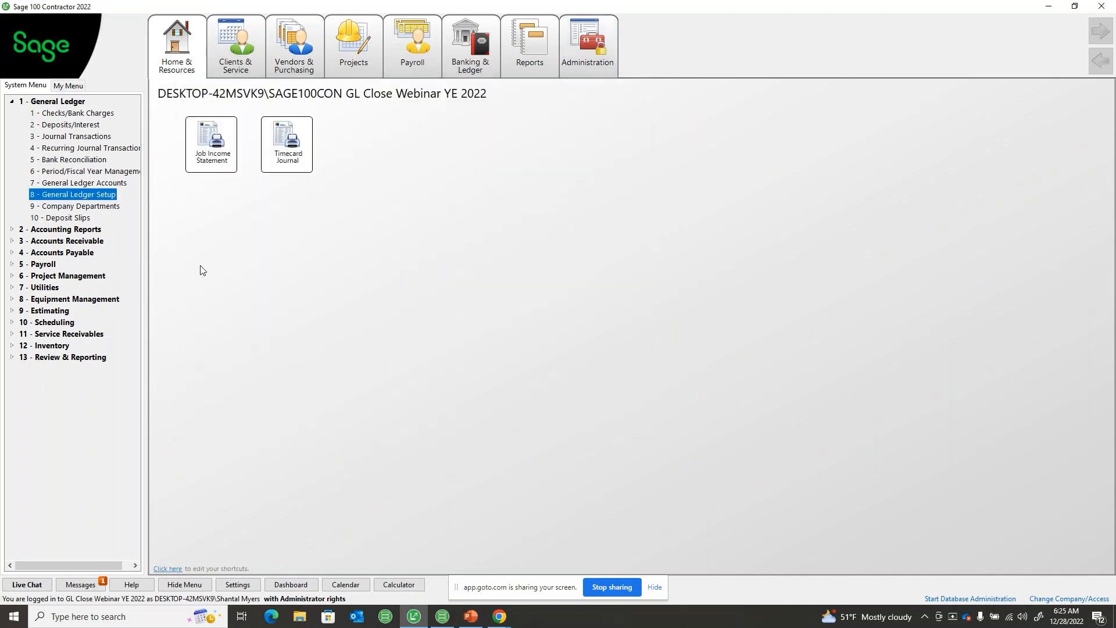
# Open General Ledger Accounts, look over the lookup list of all ledger accounts, and close both windows
pyautogui.click(64, 182)
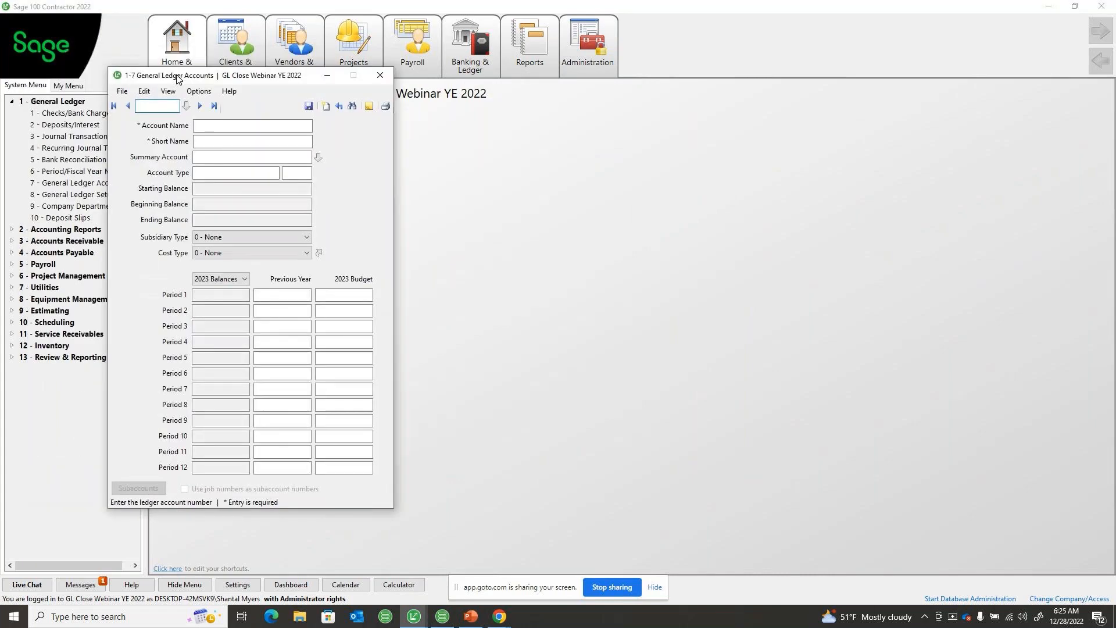
pyautogui.click(186, 106)
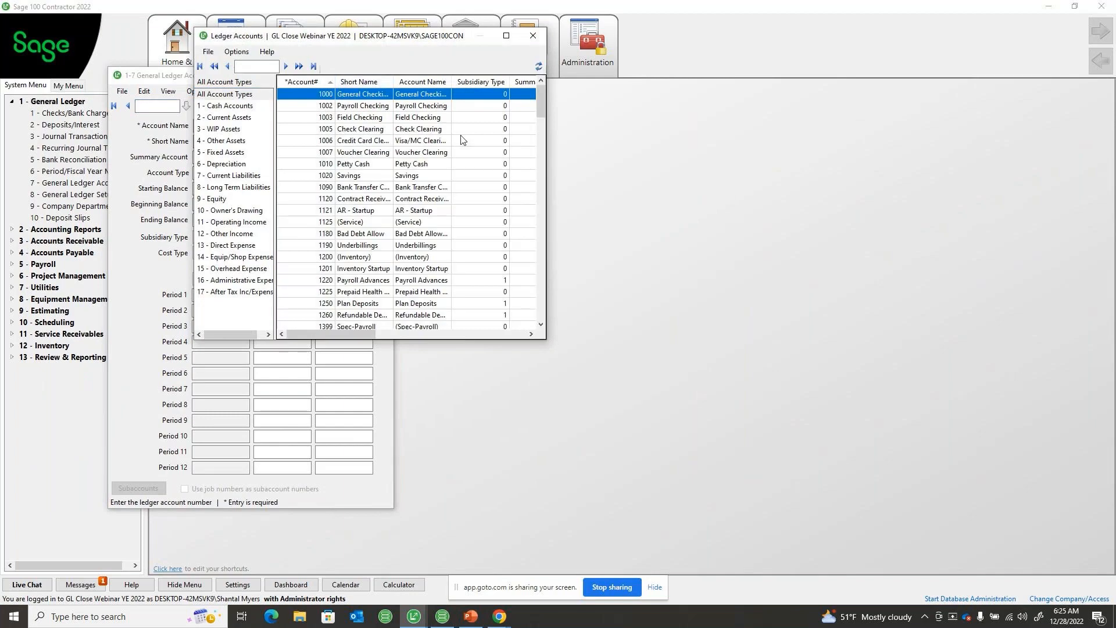
pyautogui.click(532, 47)
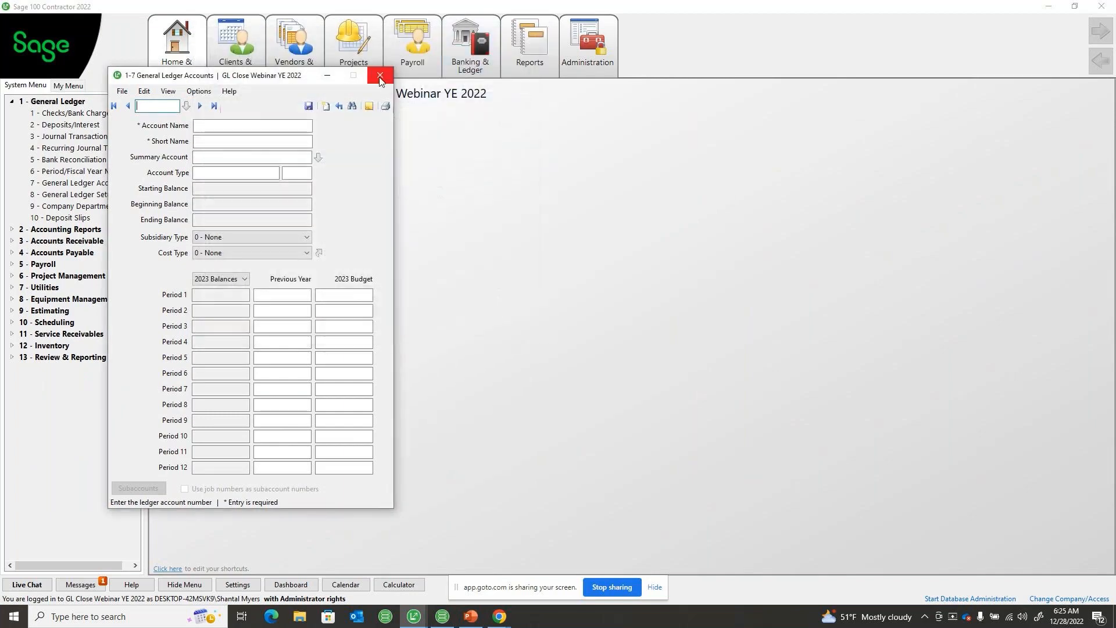
pyautogui.click(382, 75)
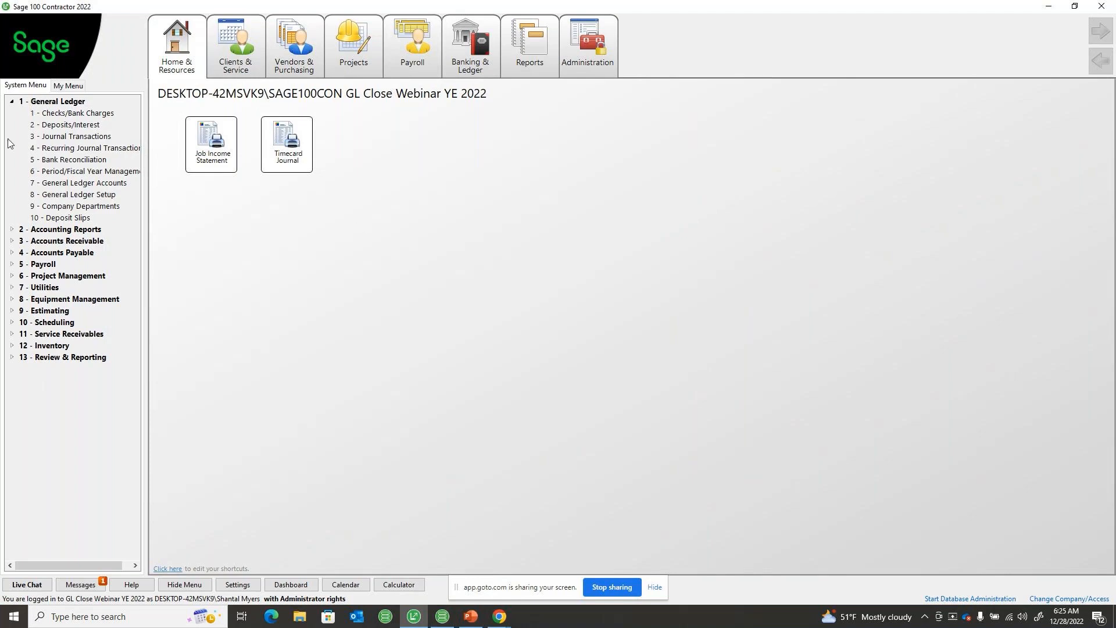
pyautogui.click(11, 103)
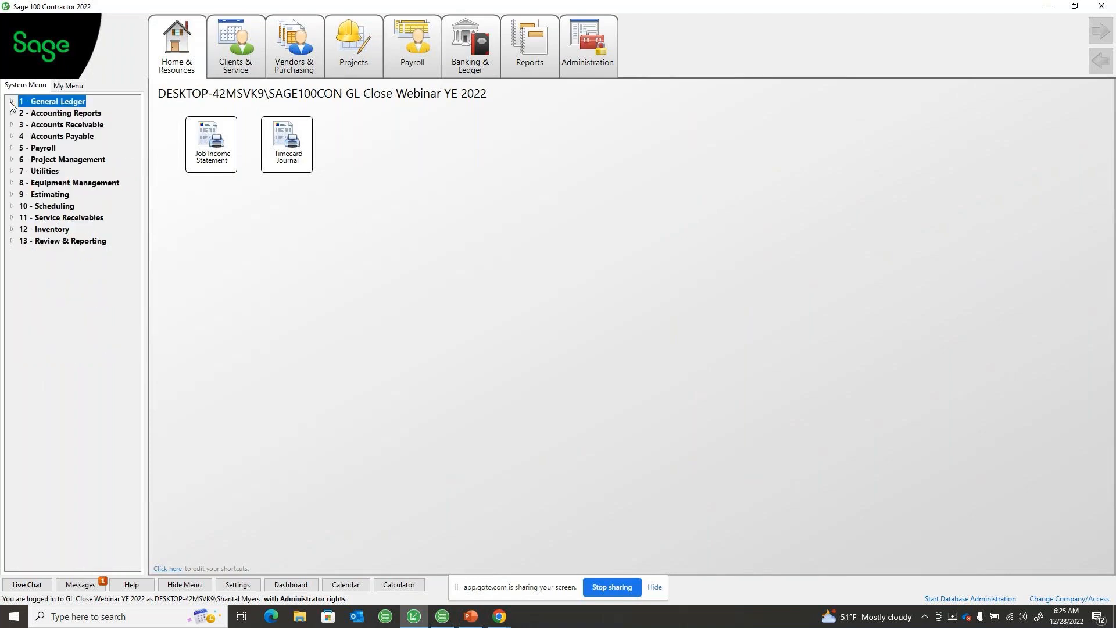
pyautogui.click(362, 218)
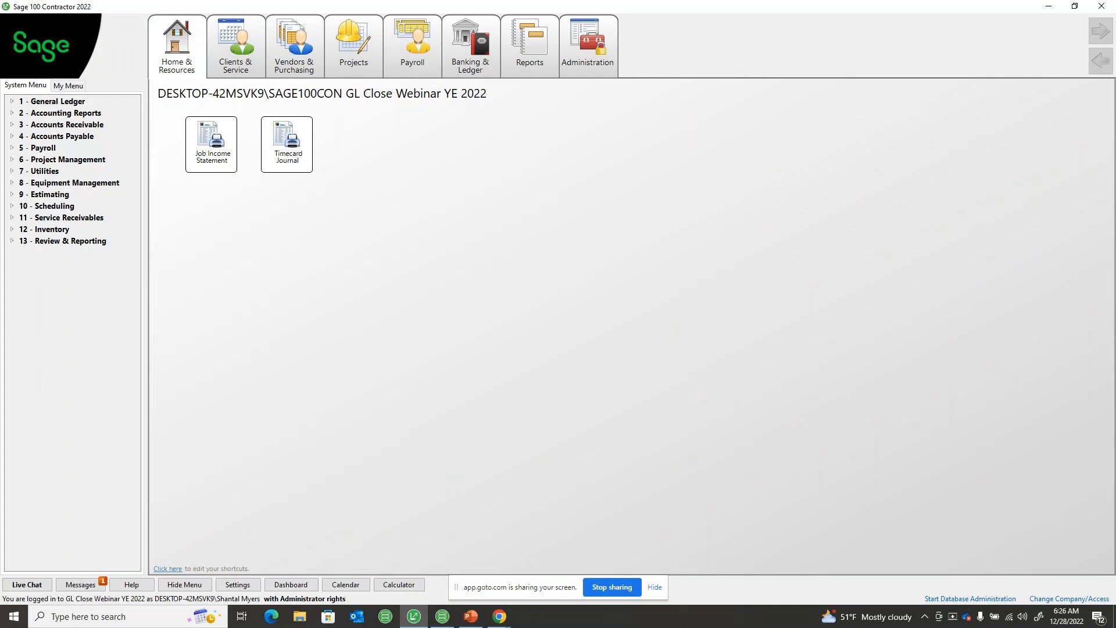
pyautogui.hotkey('alt', 'Tab')
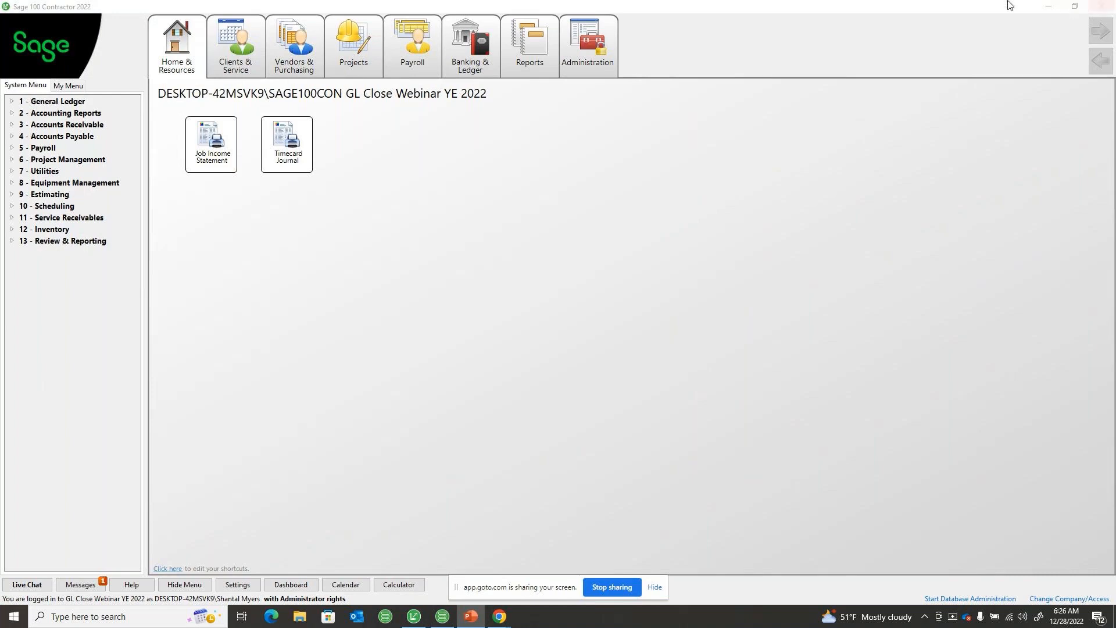
# Open the Accounts Payable vendors, bring up the Peterson Construction record, and go to its business owner entry
pyautogui.click(48, 136)
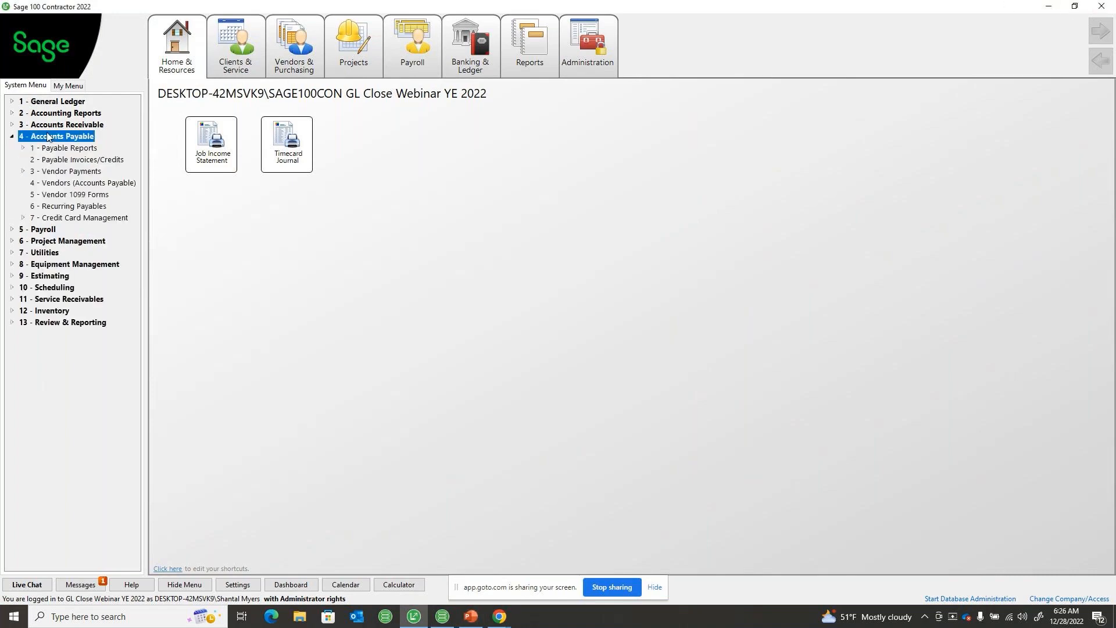
pyautogui.click(54, 182)
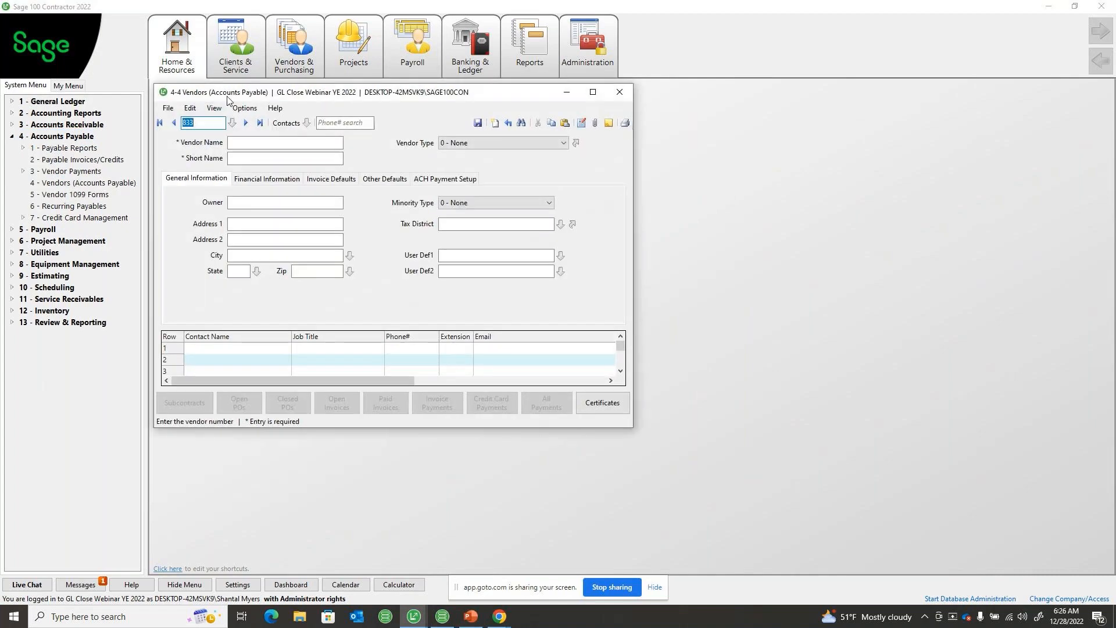
pyautogui.moveTo(230, 97); pyautogui.dragTo(429, 142)
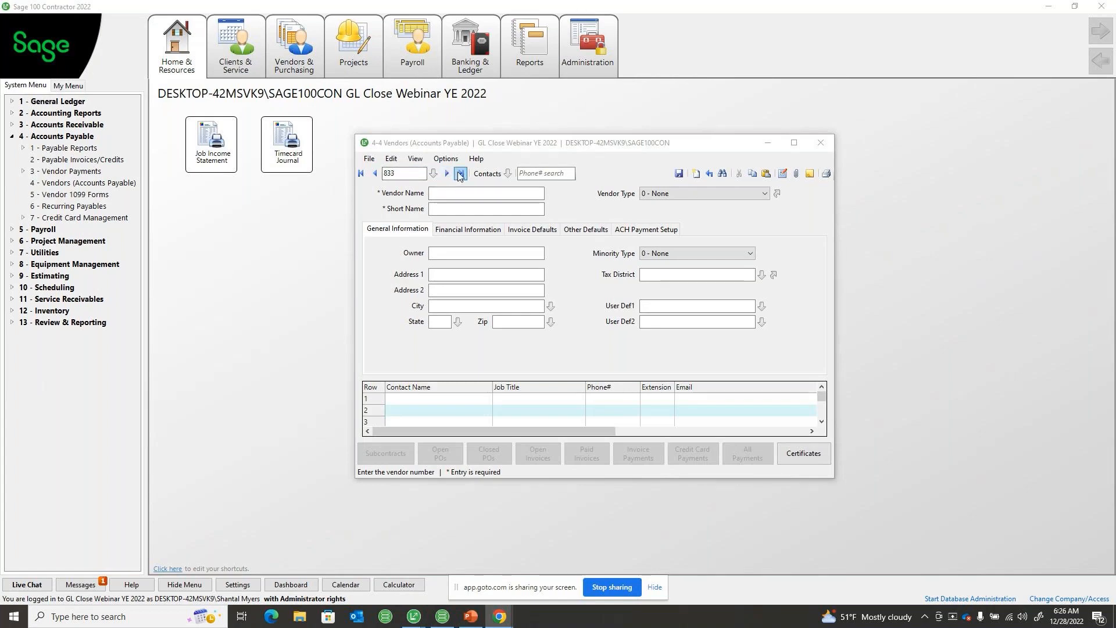
pyautogui.click(459, 176)
pyautogui.click(381, 174)
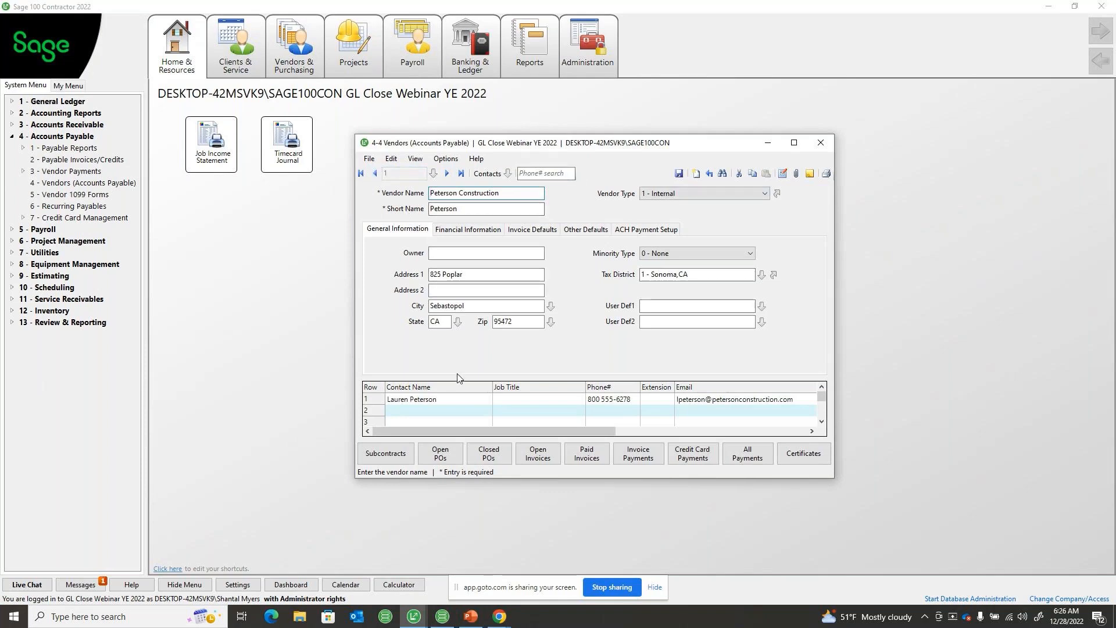
pyautogui.click(448, 255)
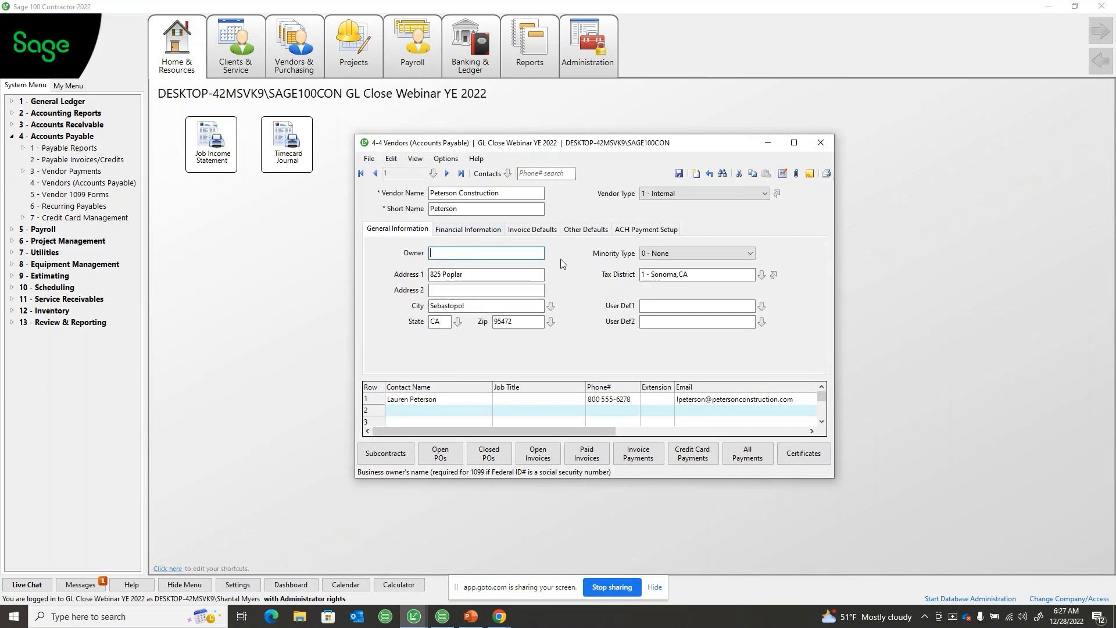
# Examine the vendor's financial information and the available 1099 types without choosing a different type
pyautogui.click(480, 232)
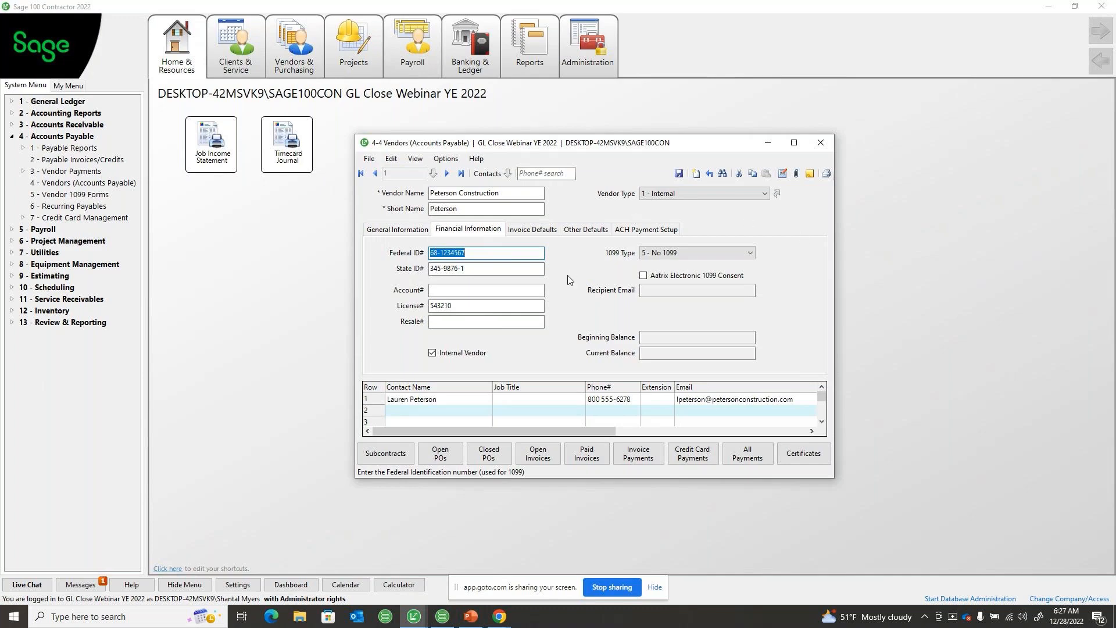
pyautogui.click(750, 254)
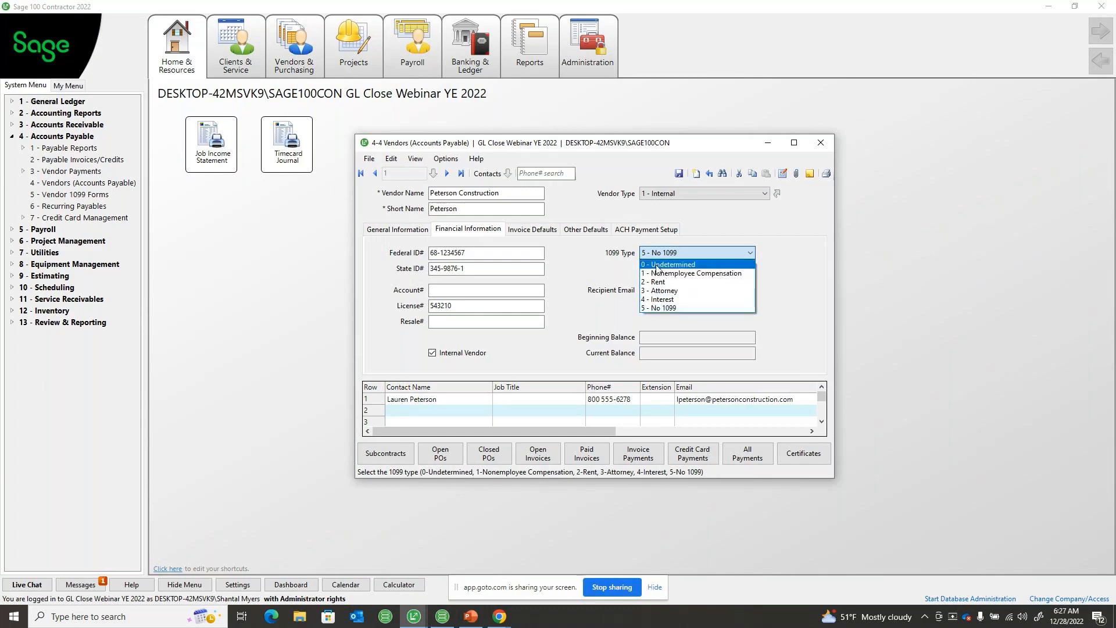
pyautogui.click(717, 247)
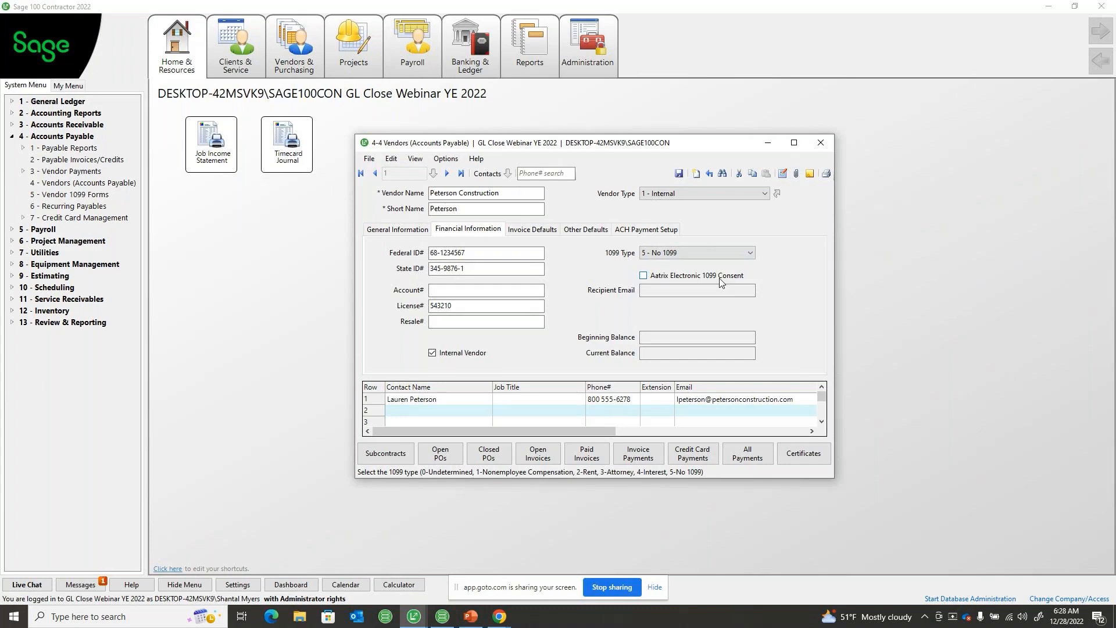
# Open Vendor 1099 Forms, view the vendors selectable for the Electronic 1099 Consent report, and close without selecting any
pyautogui.click(44, 197)
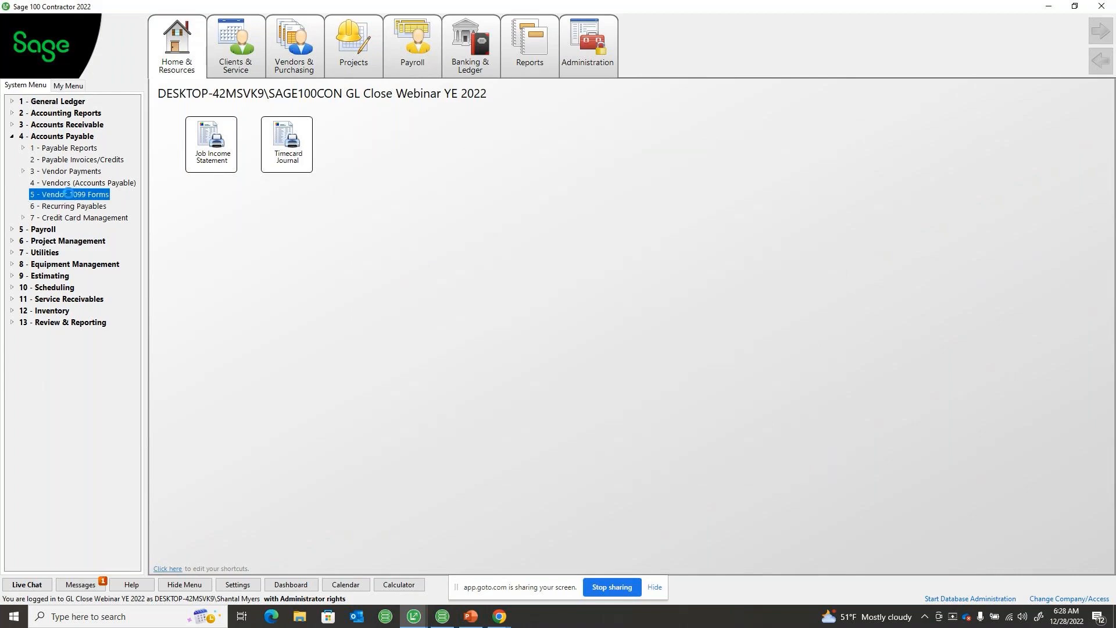
pyautogui.click(74, 87)
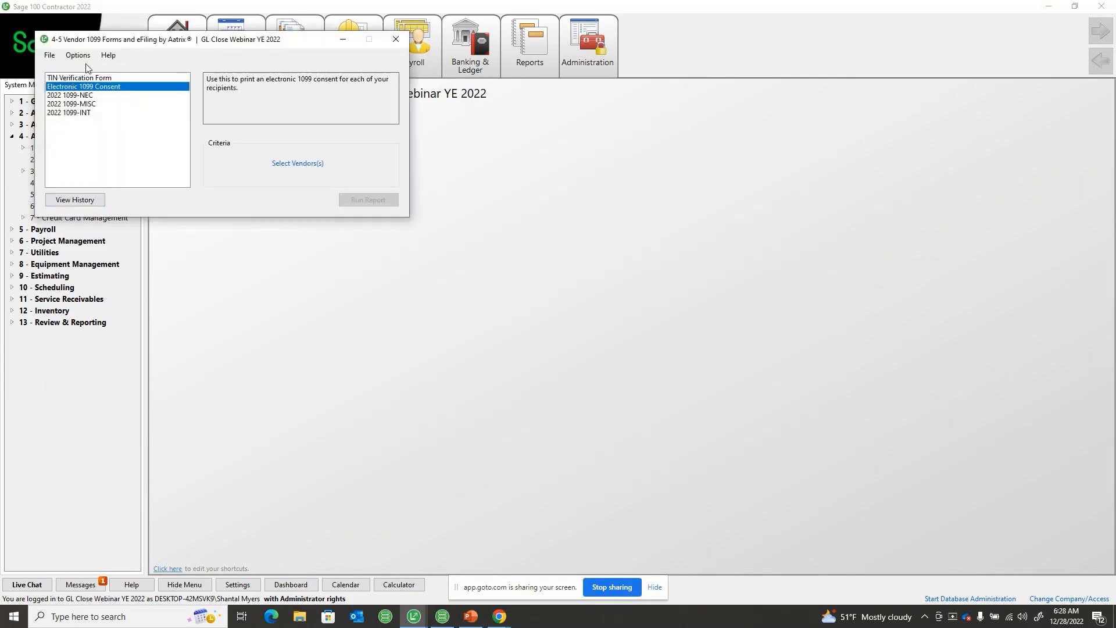
pyautogui.moveTo(87, 40); pyautogui.dragTo(206, 122)
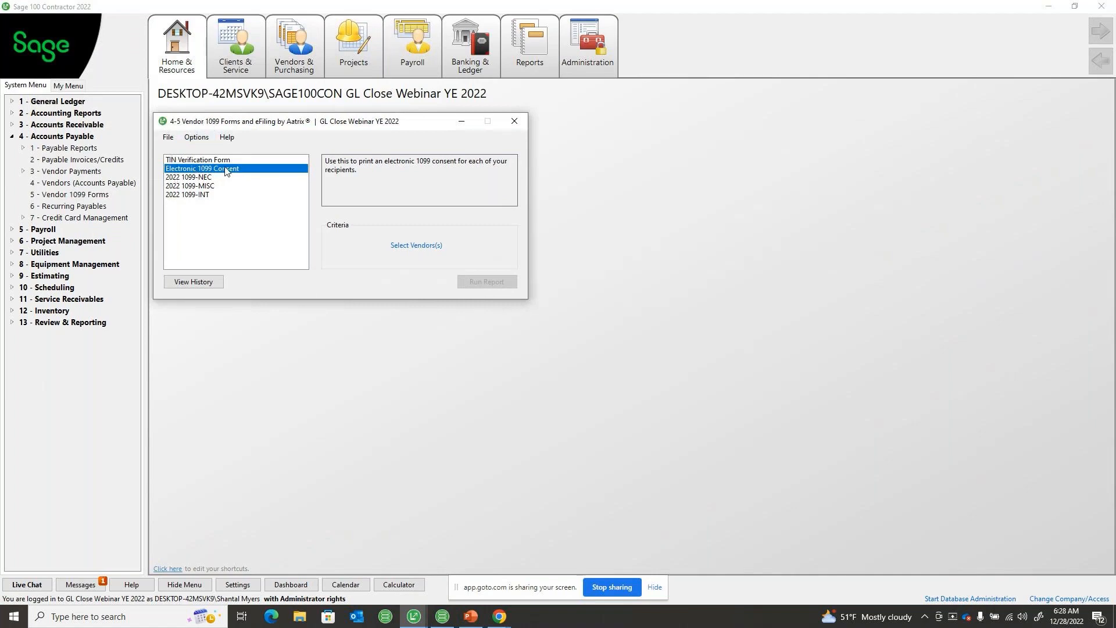
pyautogui.click(408, 247)
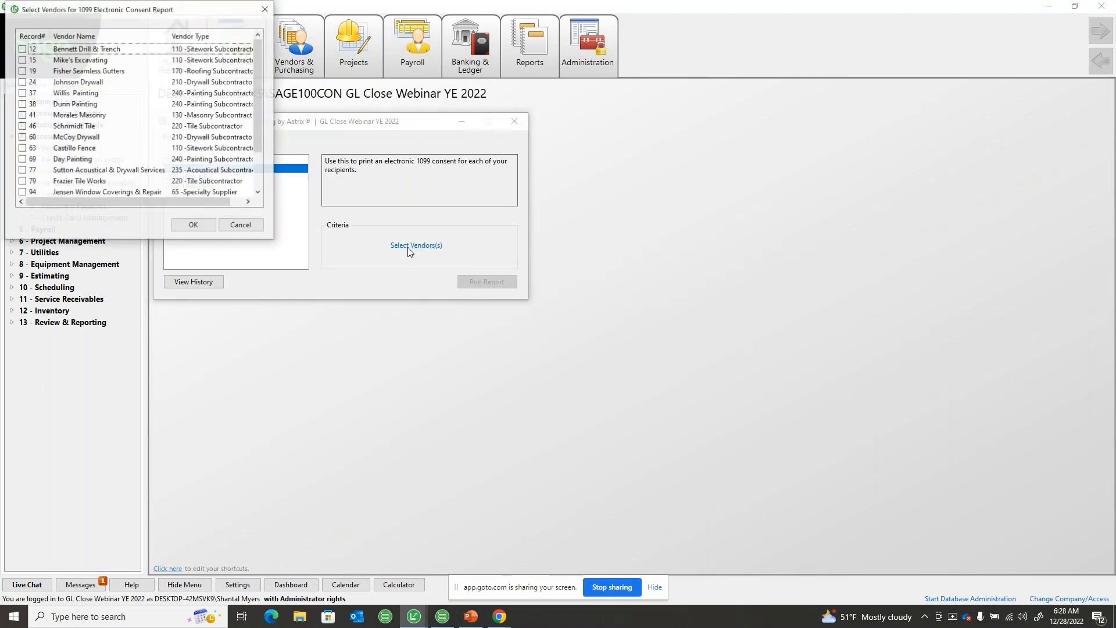
pyautogui.click(241, 226)
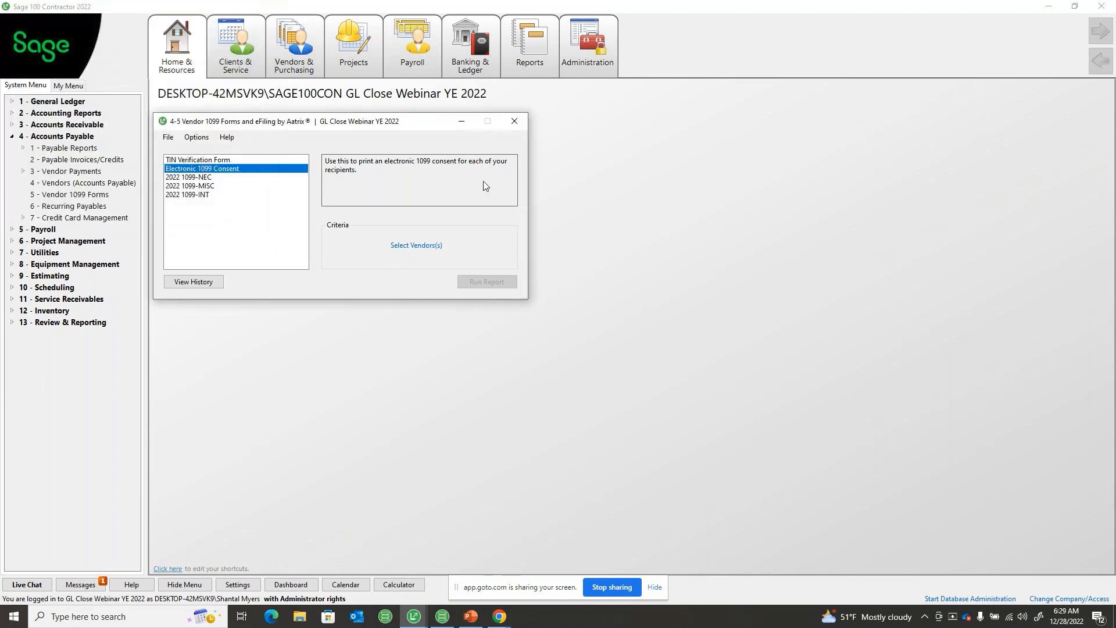
pyautogui.click(514, 121)
# Return to the Peterson Construction vendor record, enable Aatrix Electronic 1099 Consent, and activate the recipient email entry
pyautogui.click(94, 182)
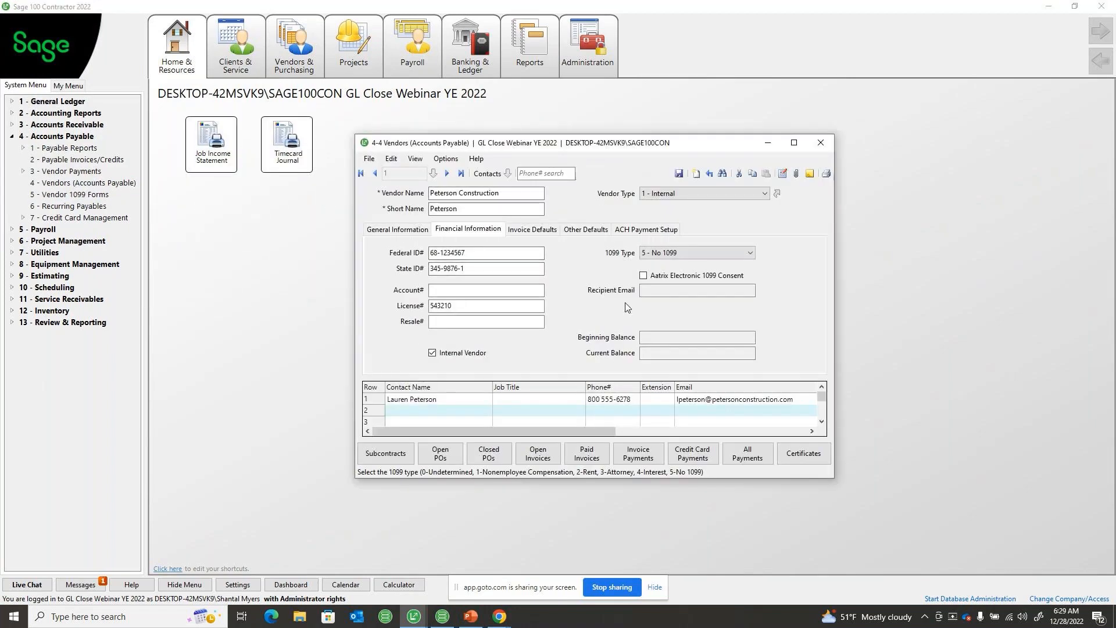
pyautogui.click(643, 276)
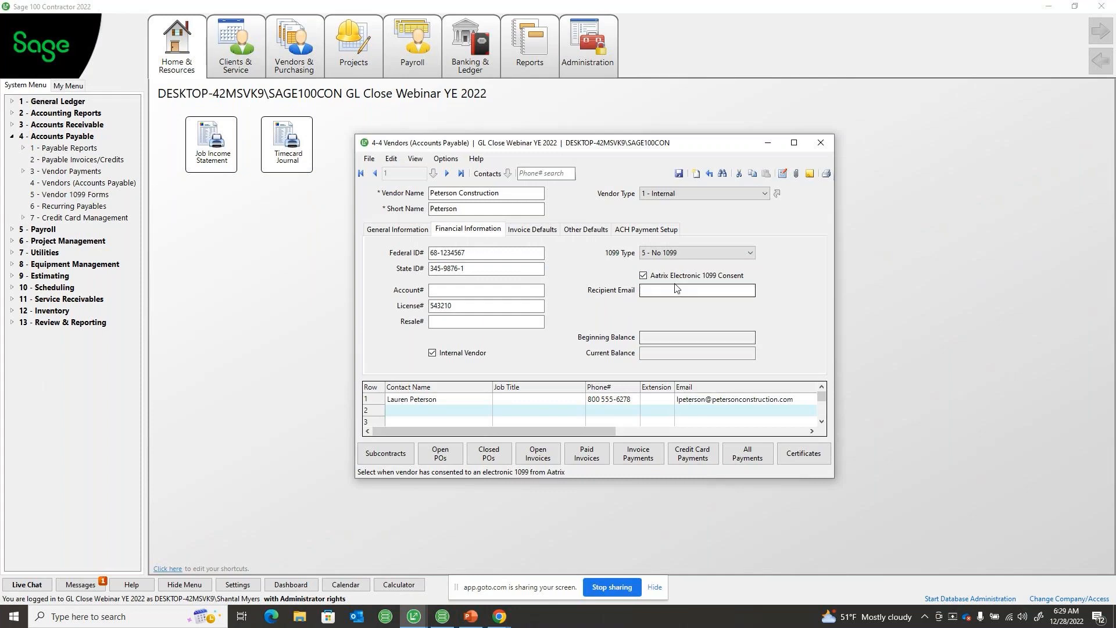
pyautogui.click(715, 291)
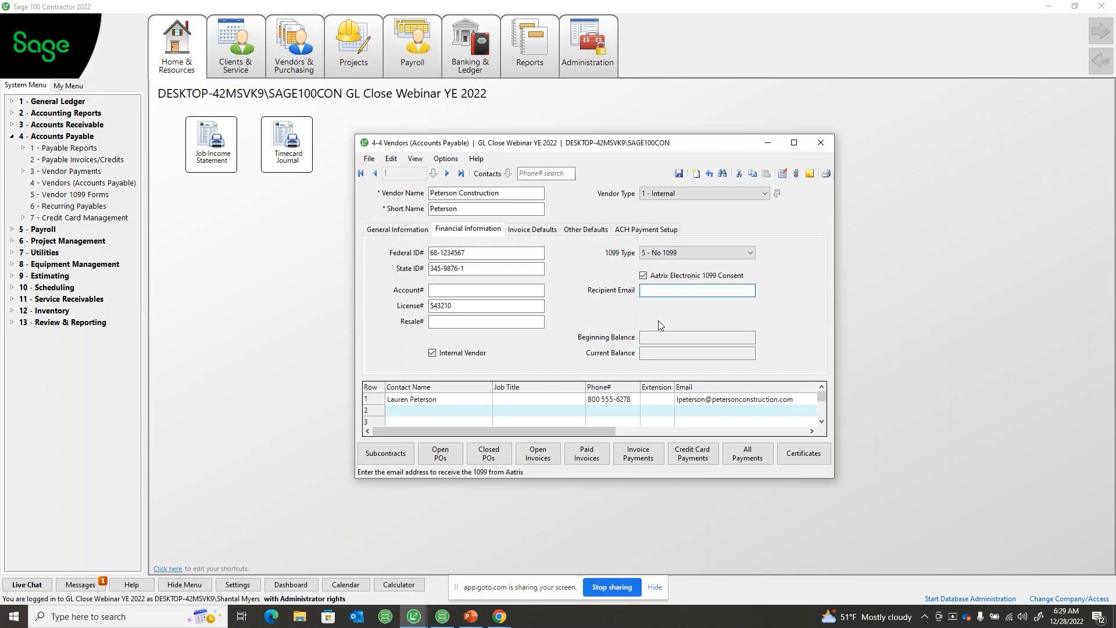
# Close the Peterson Construction vendor record without saving its changes
pyautogui.click(817, 144)
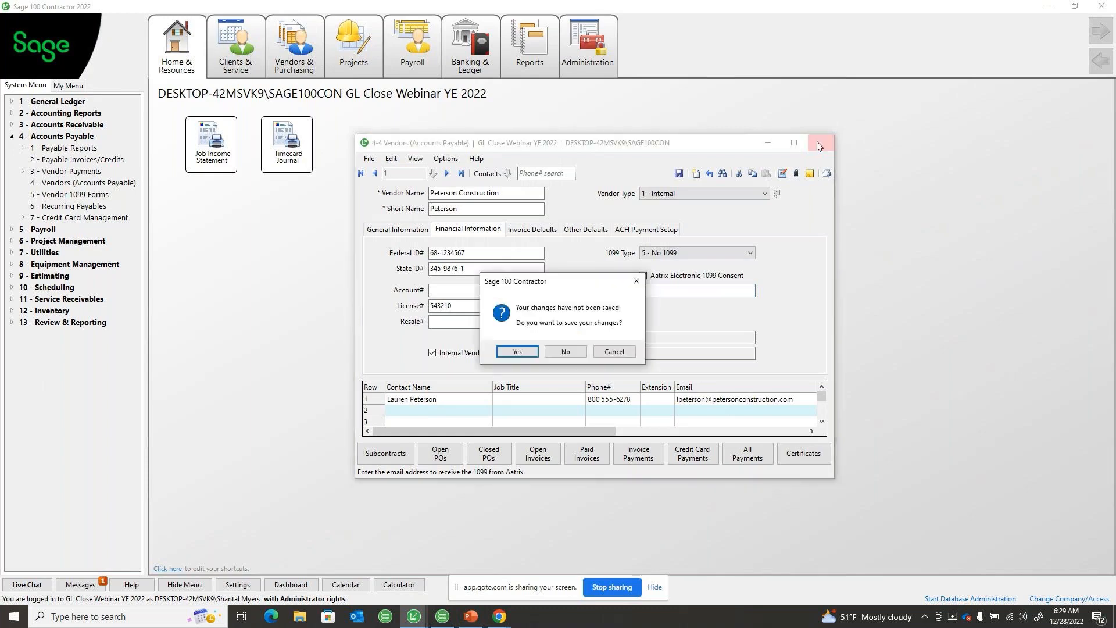
pyautogui.click(565, 351)
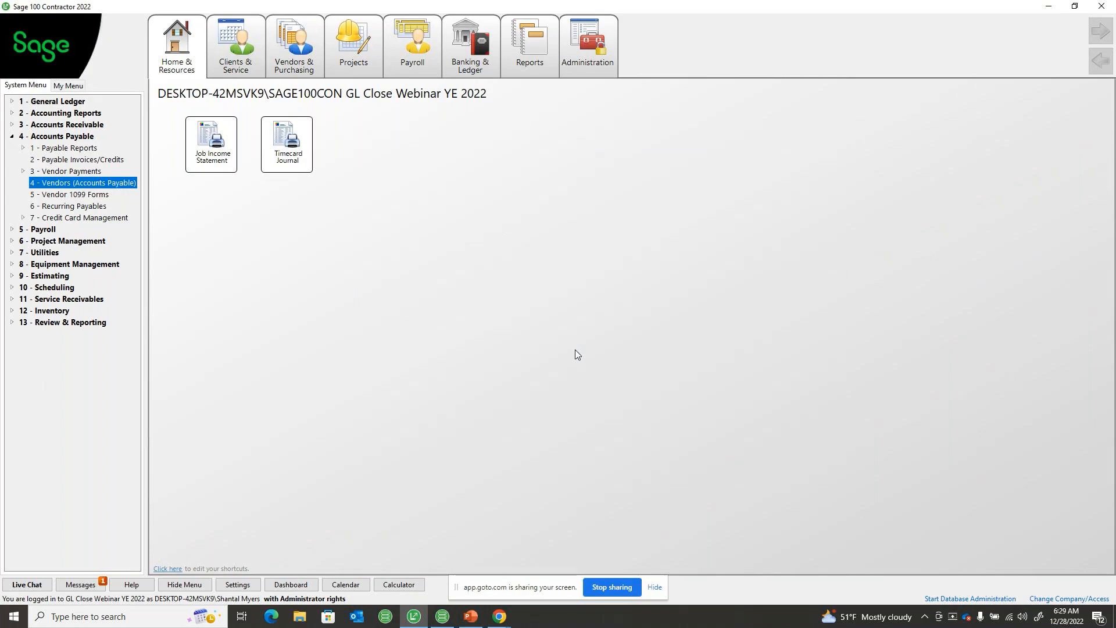
pyautogui.click(178, 53)
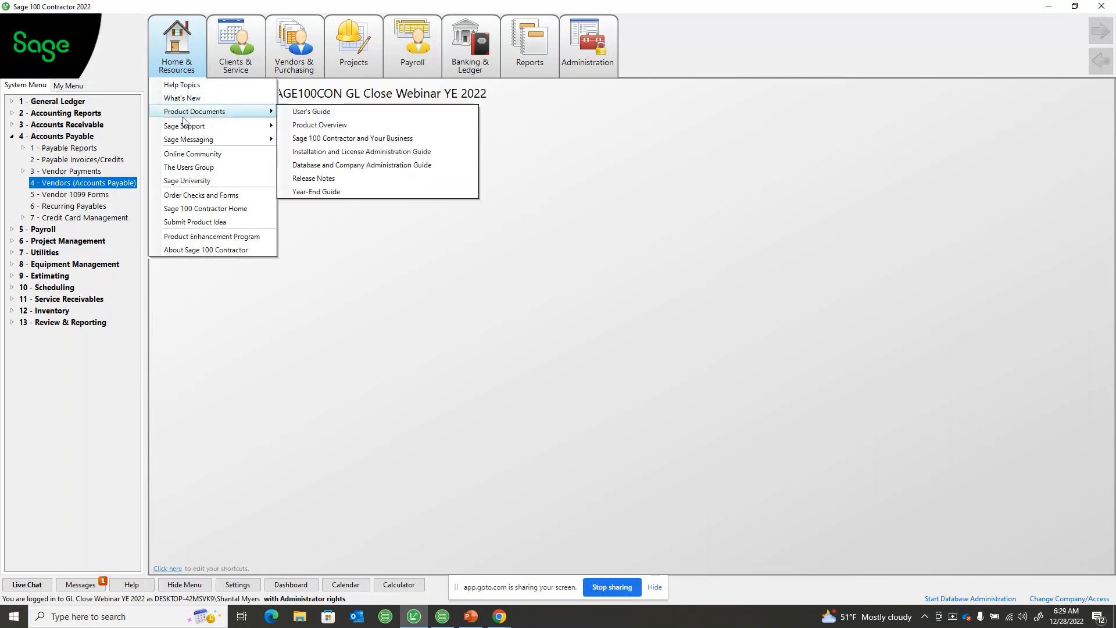
pyautogui.moveTo(183, 126)
pyautogui.click(302, 128)
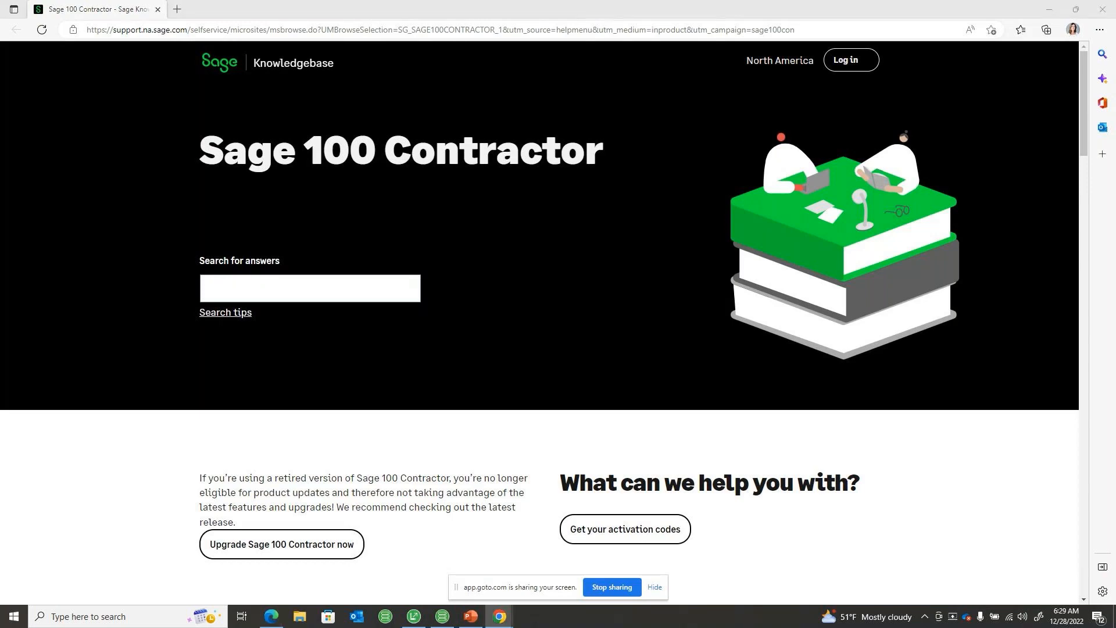
pyautogui.click(1093, 6)
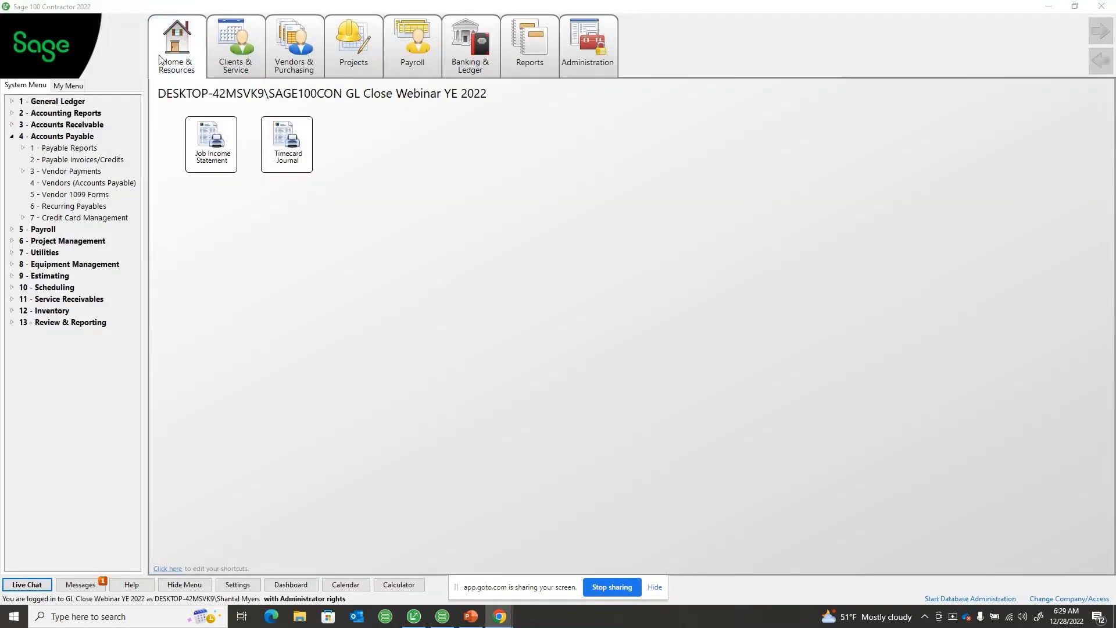
# Open the Sage Knowledgebase from the support resources, search it for article 17395, and close the browser after viewing the search results
pyautogui.click(180, 53)
pyautogui.moveTo(188, 127)
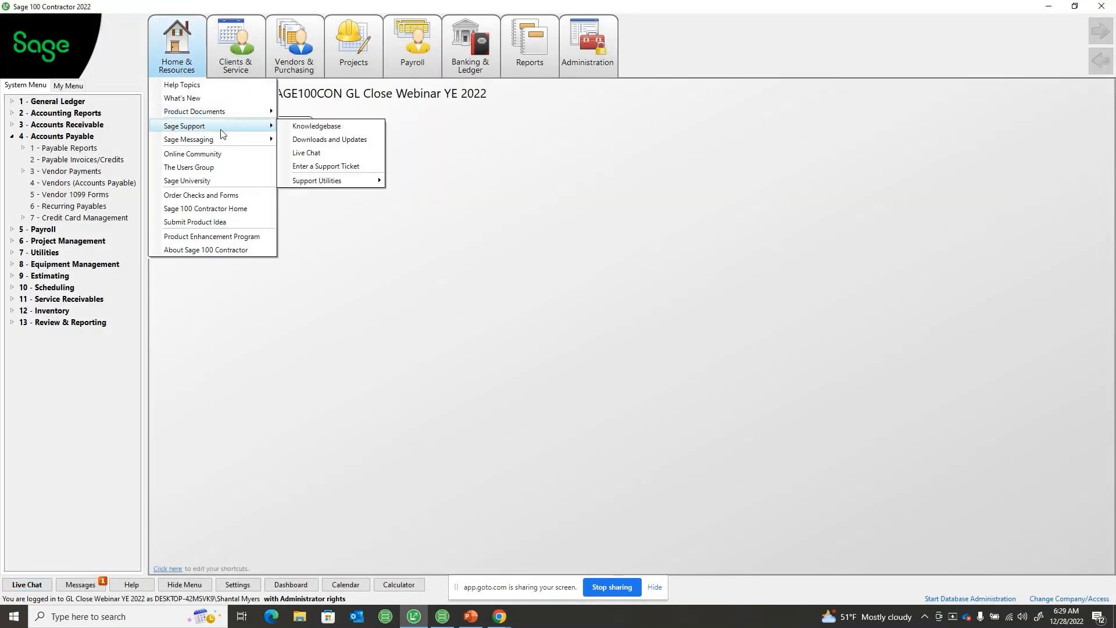
pyautogui.click(301, 129)
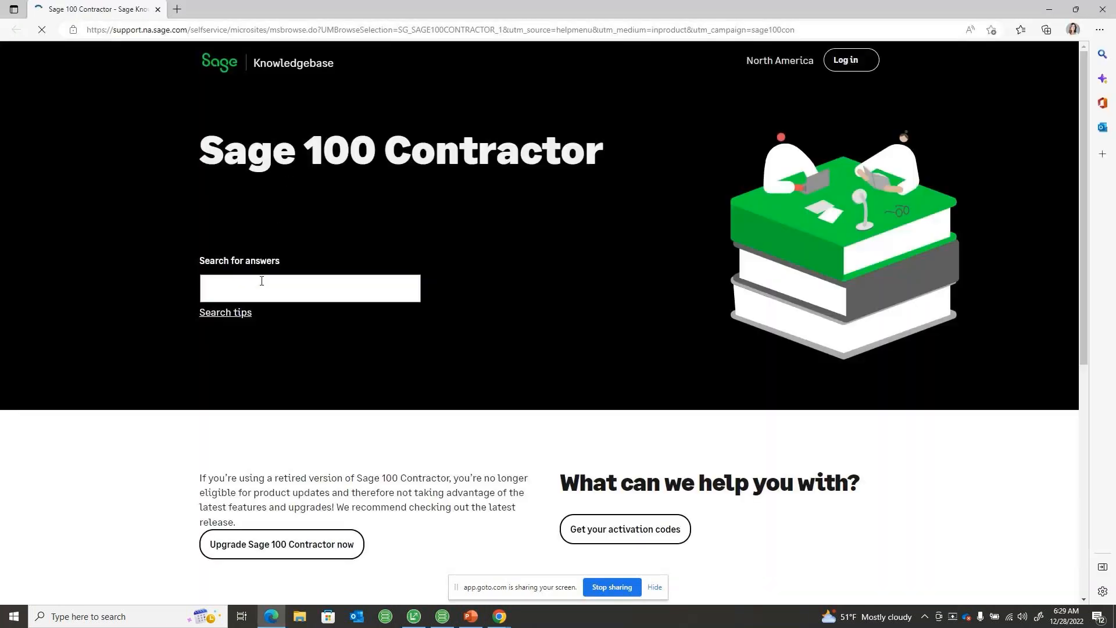
pyautogui.click(262, 297)
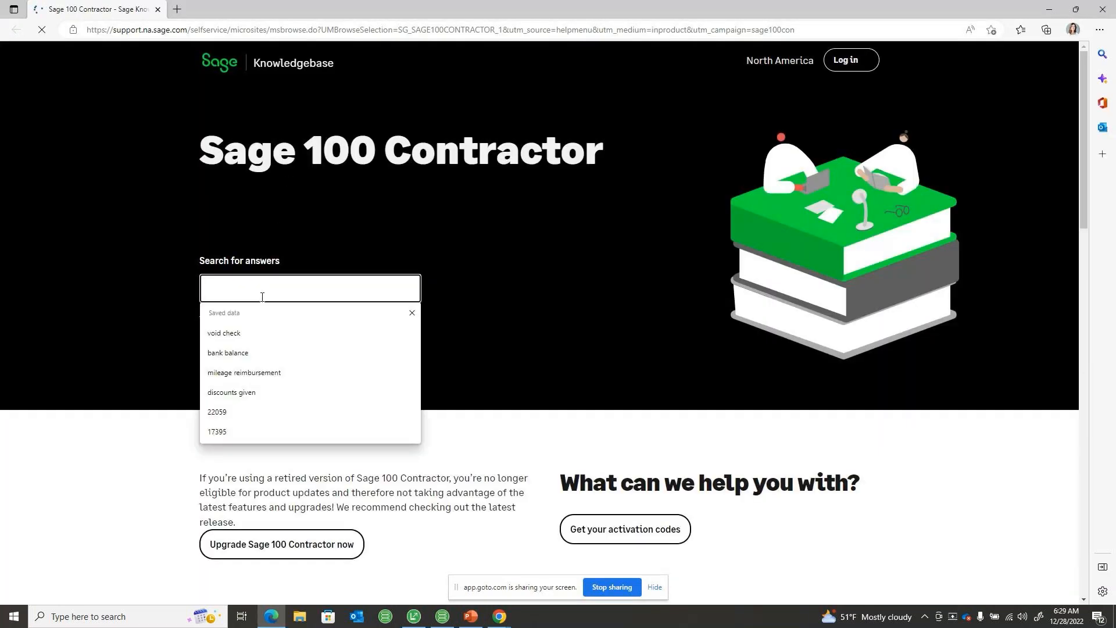
pyautogui.write('1')
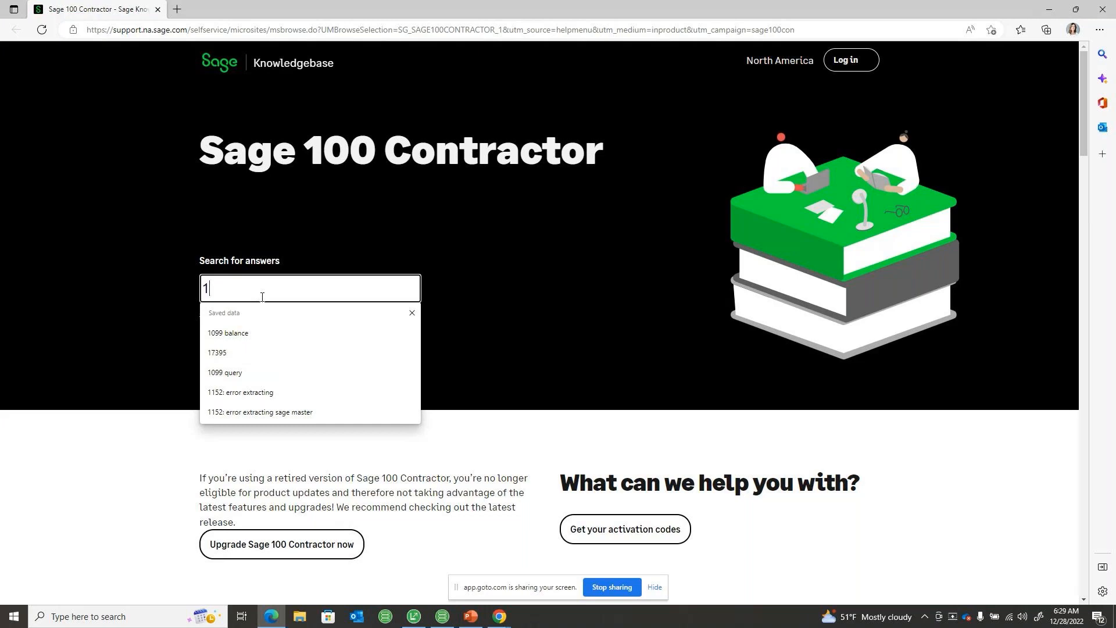
pyautogui.write('7395')
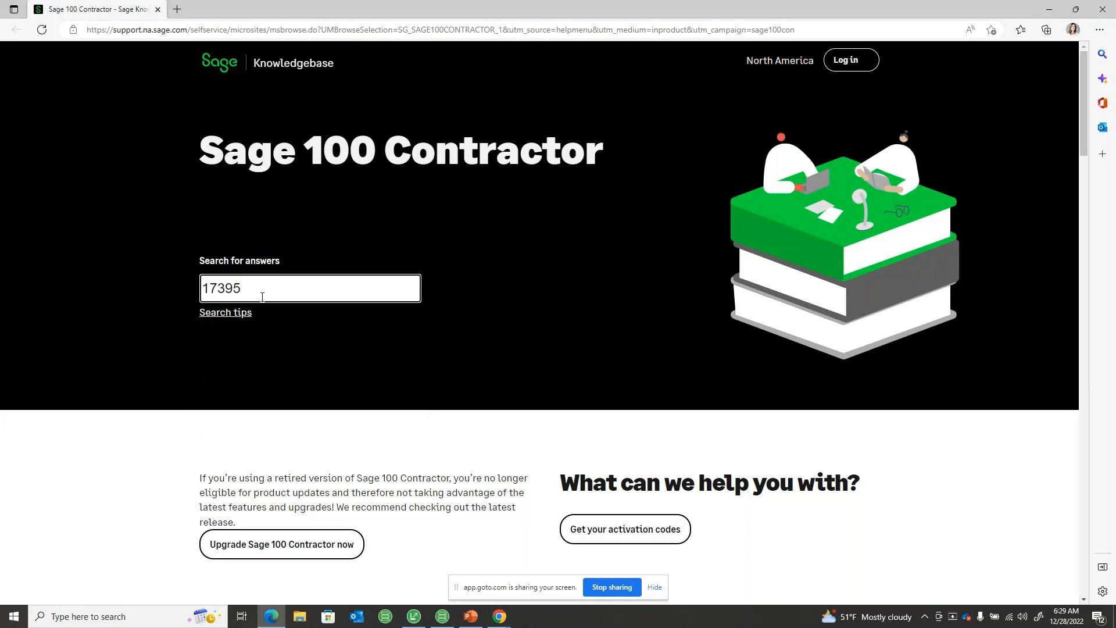
pyautogui.press('Return')
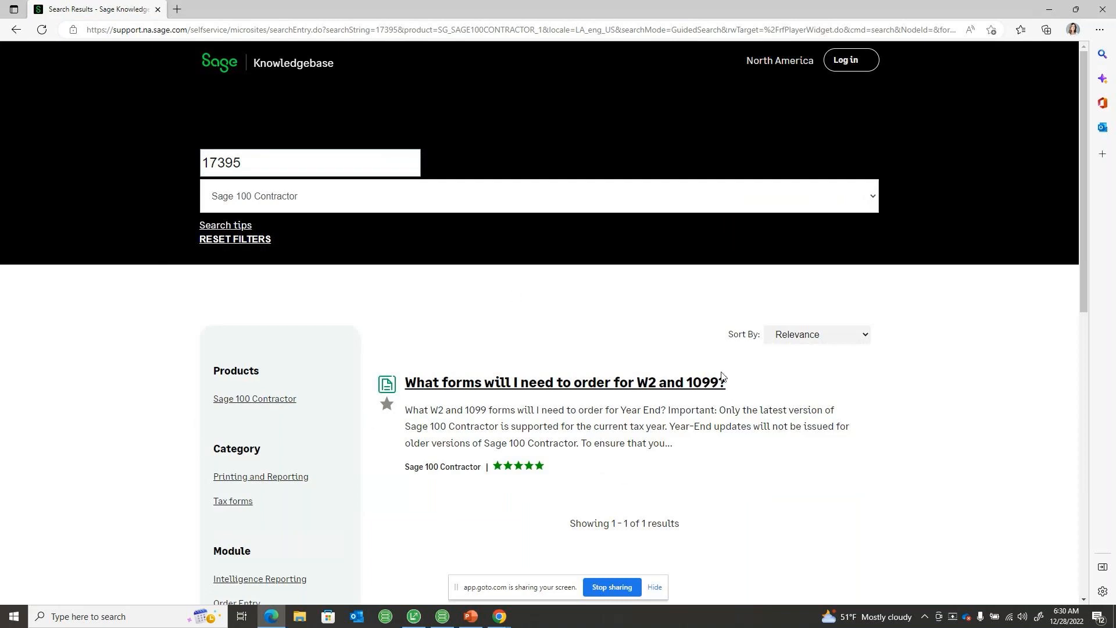
pyautogui.click(1110, 11)
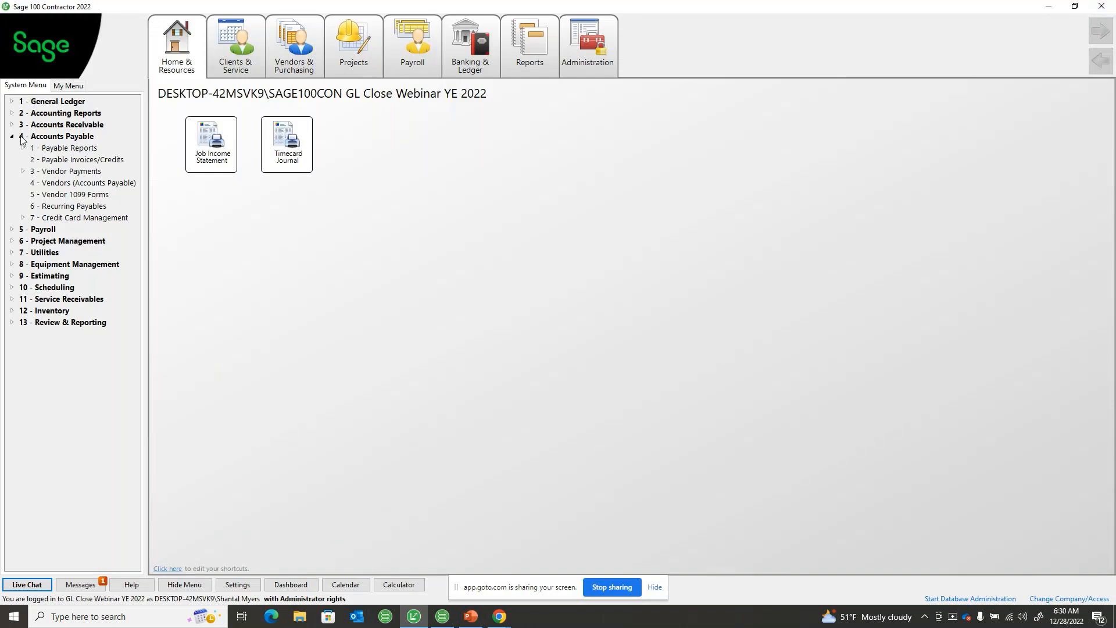
# Open the Accounts Payable vendors again and bring up the first vendor record, Peterson Construction
pyautogui.click(14, 136)
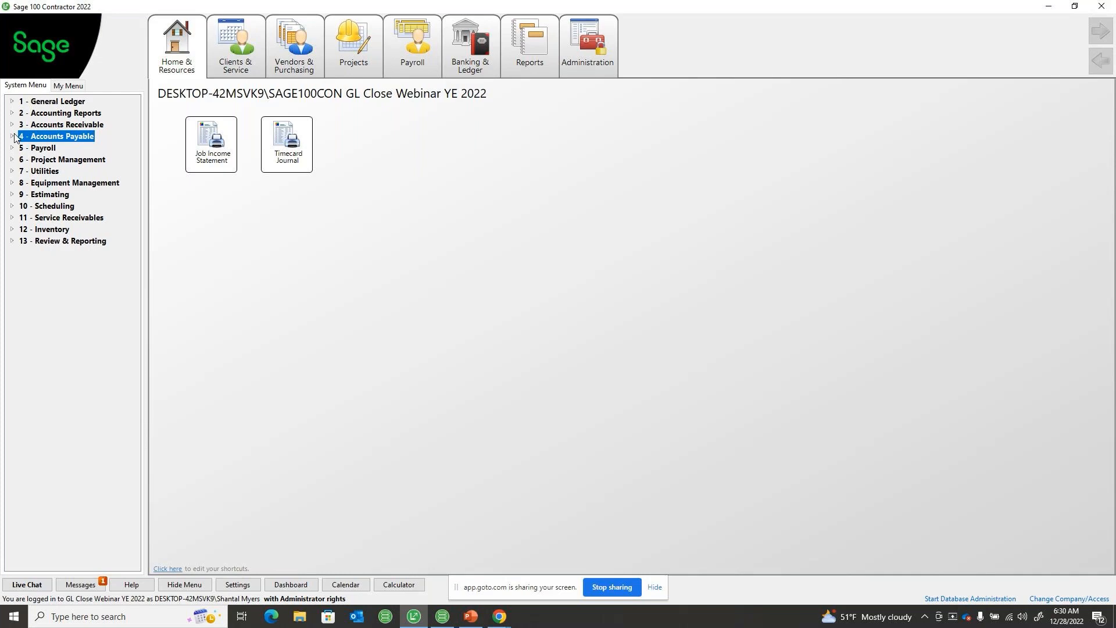
pyautogui.click(13, 136)
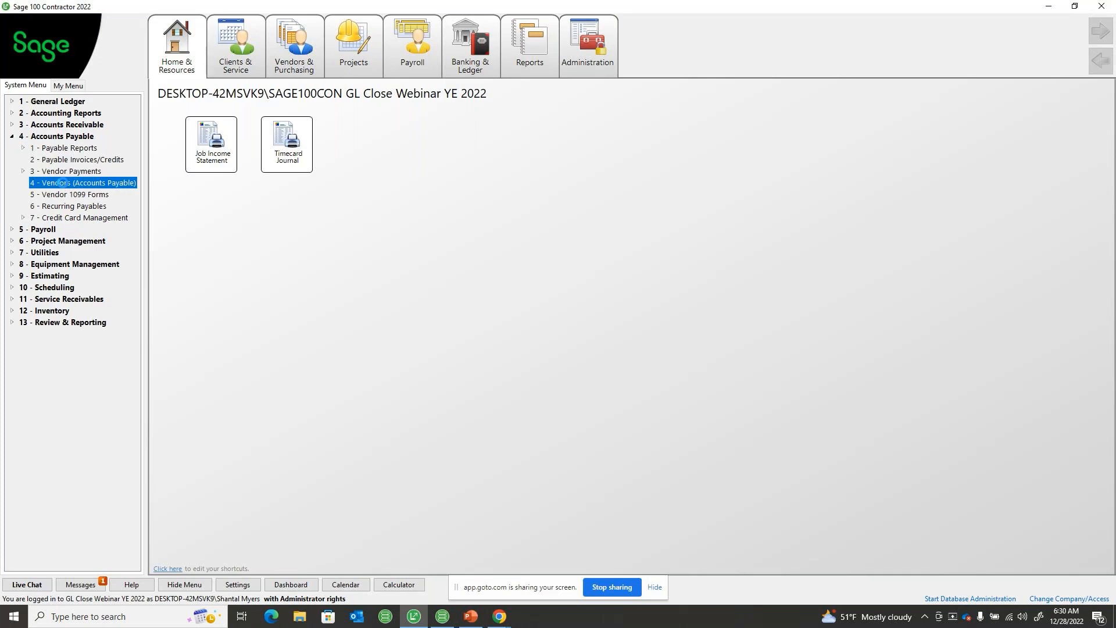
pyautogui.doubleClick(59, 182)
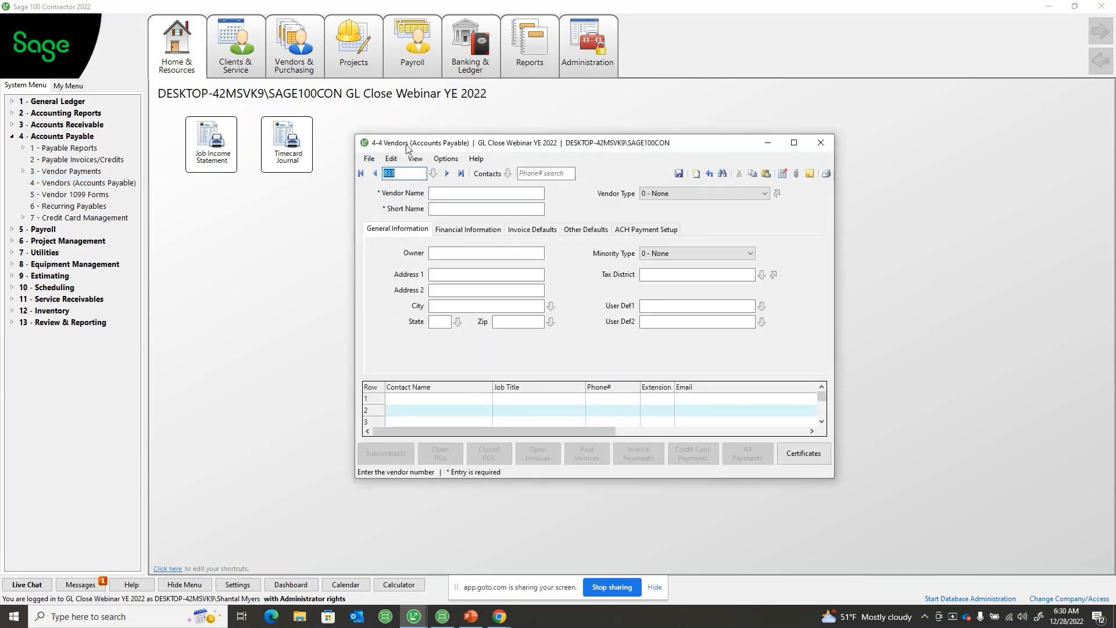
pyautogui.moveTo(385, 145); pyautogui.dragTo(221, 121)
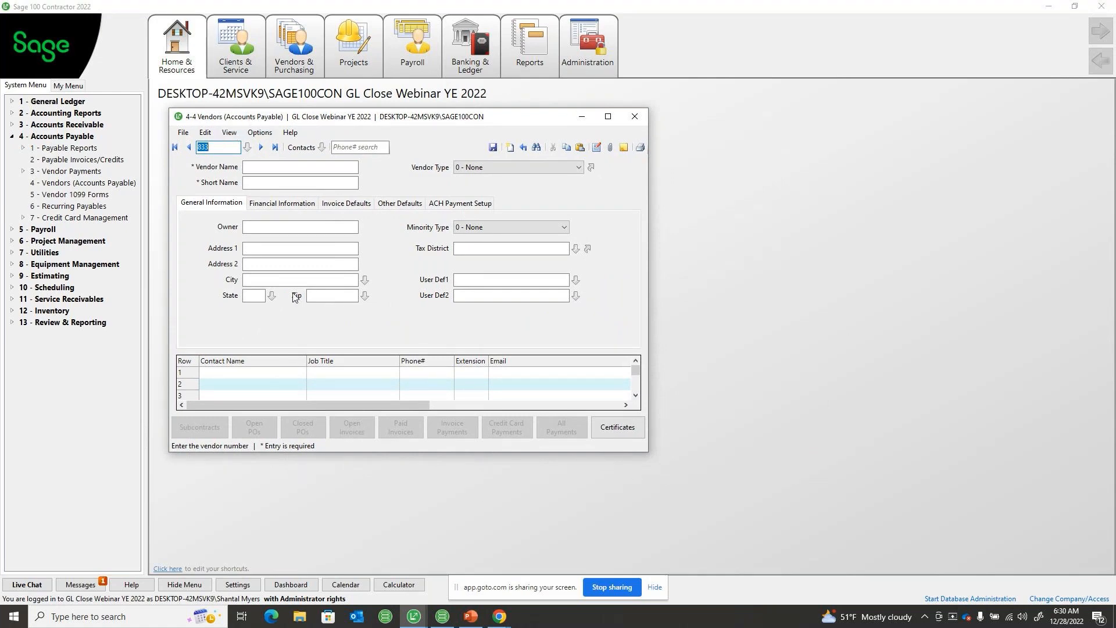
pyautogui.click(175, 147)
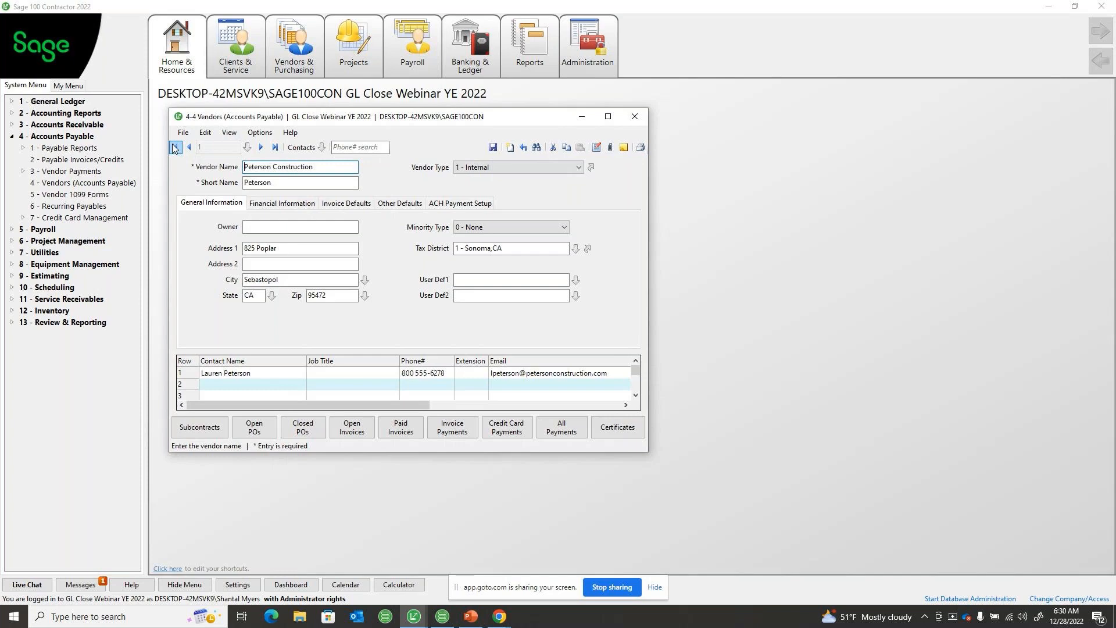
# Open the vendor's 1099 Balance Startup/Adjustment and enter the date 03/31/2022 with an adjustment amount of 1,000.00
pyautogui.click(257, 132)
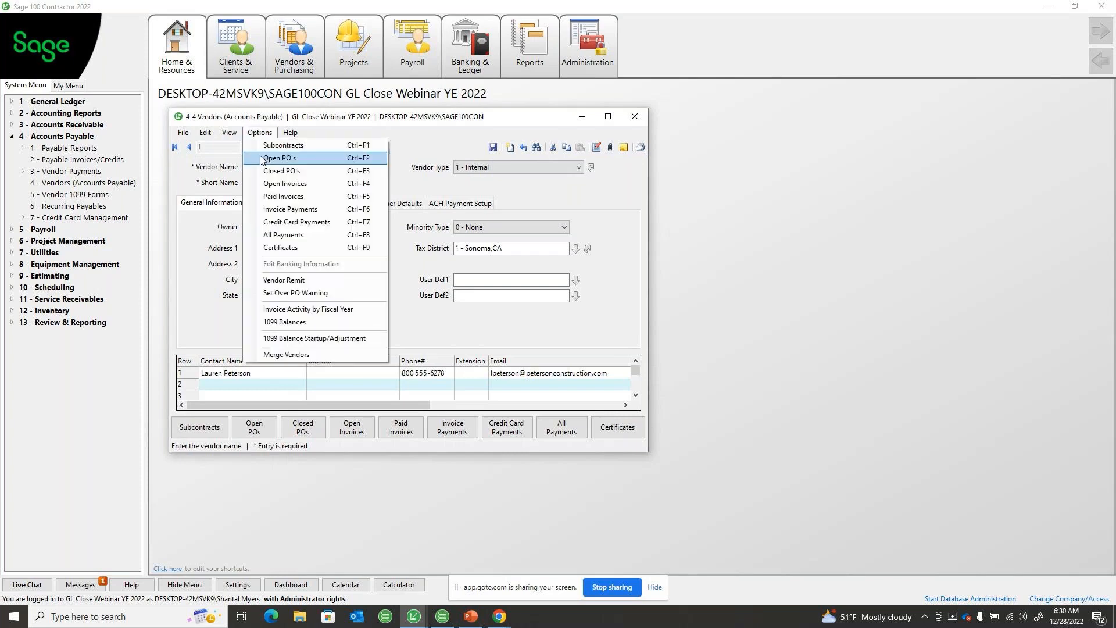
pyautogui.click(324, 340)
pyautogui.moveTo(232, 111); pyautogui.dragTo(386, 181)
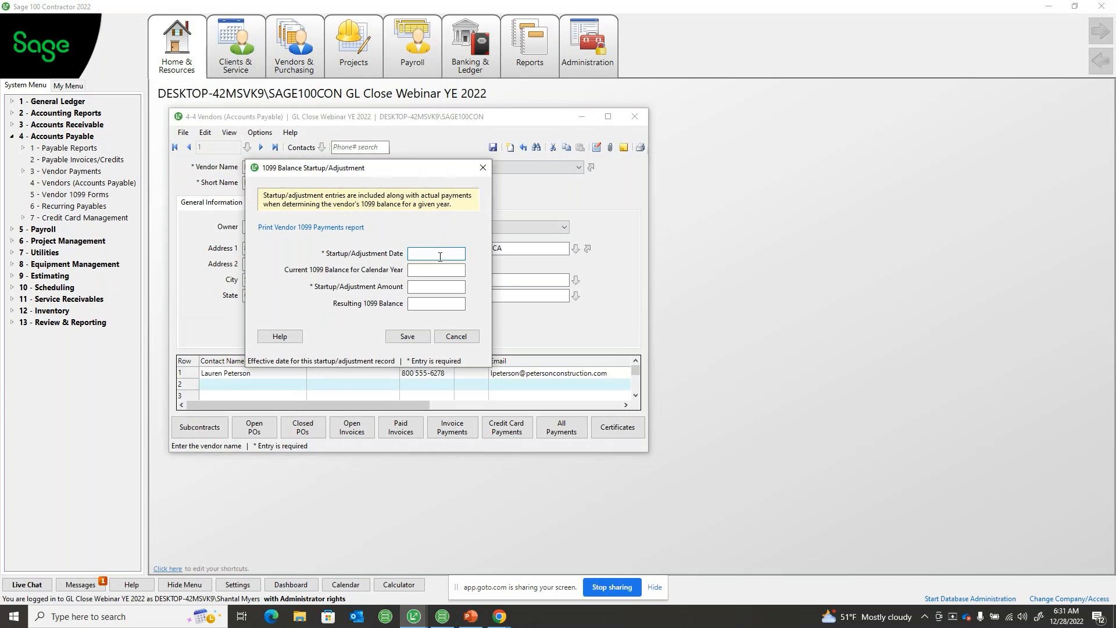
pyautogui.write('03312022')
pyautogui.press('Tab')
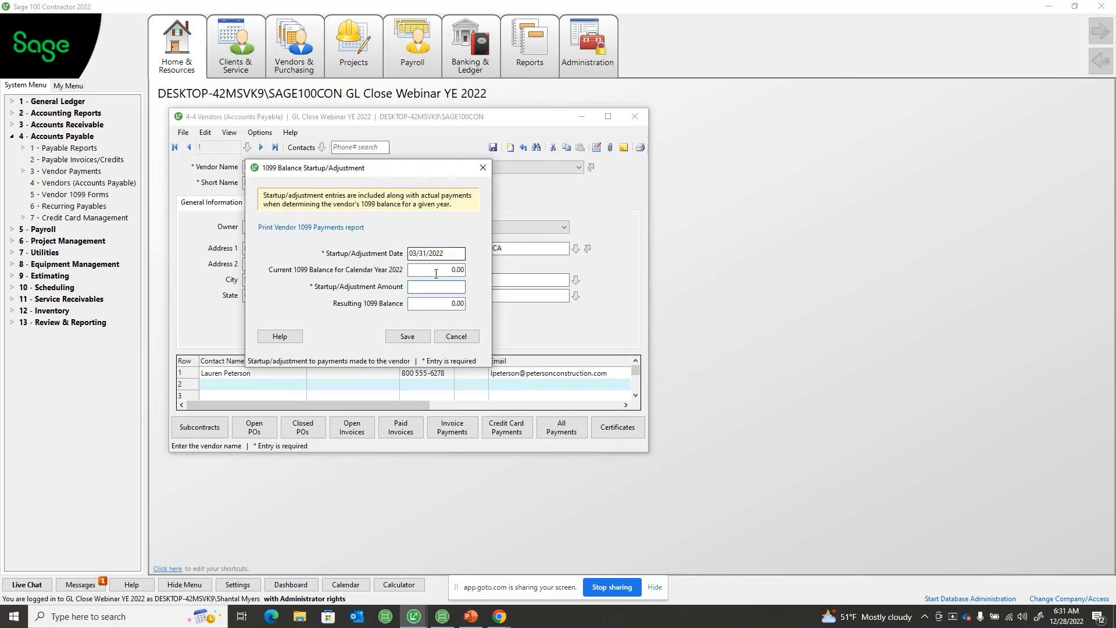
pyautogui.click(456, 270)
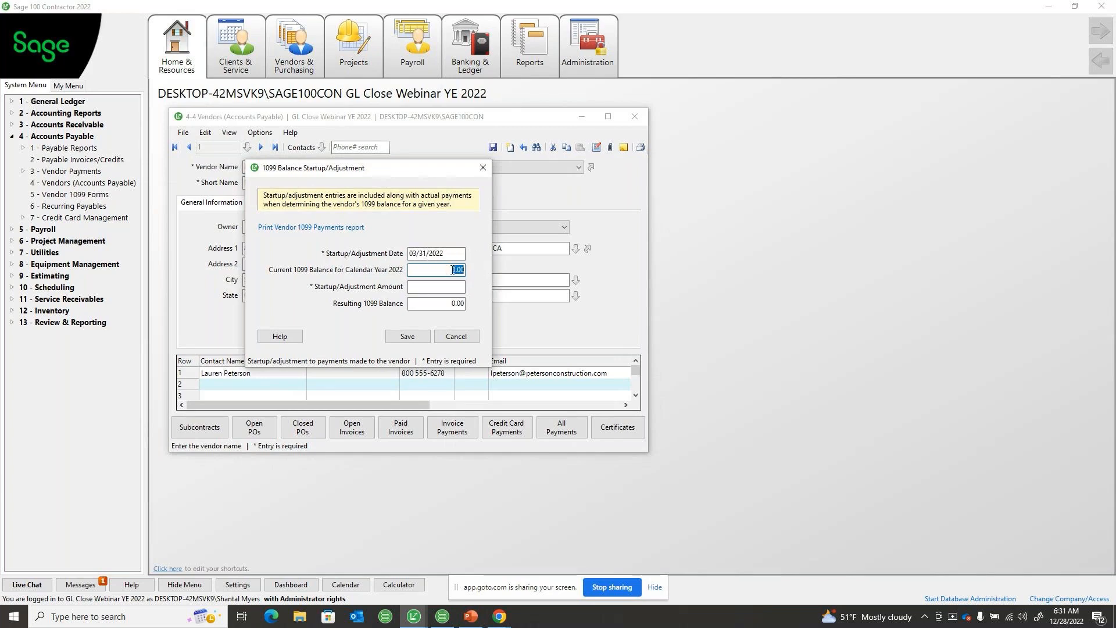
pyautogui.click(450, 287)
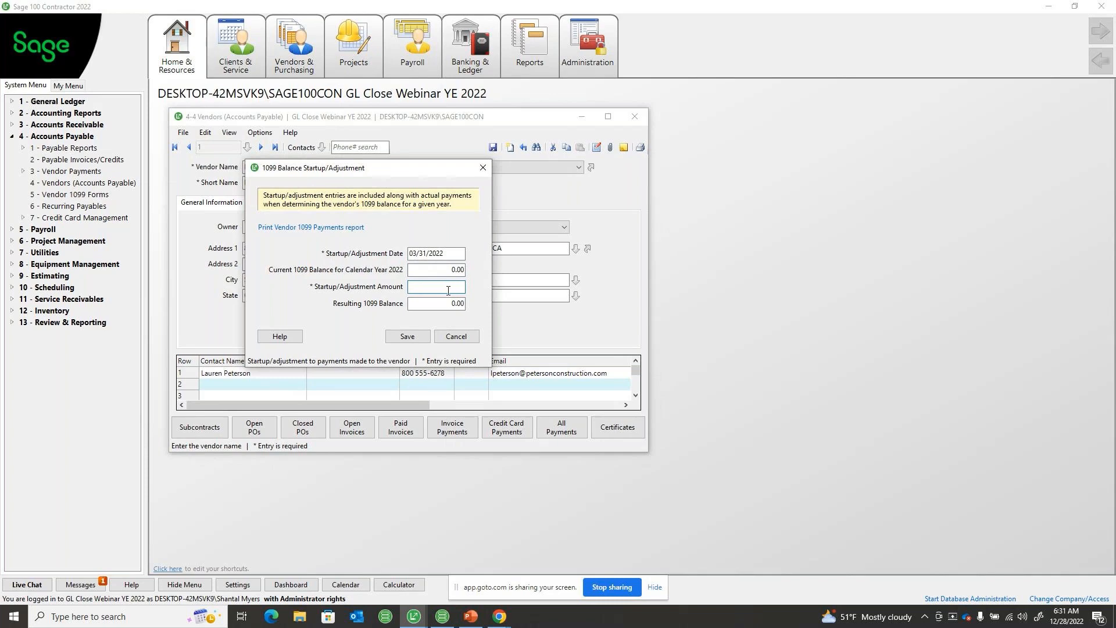
pyautogui.write('1000')
pyautogui.press('Tab')
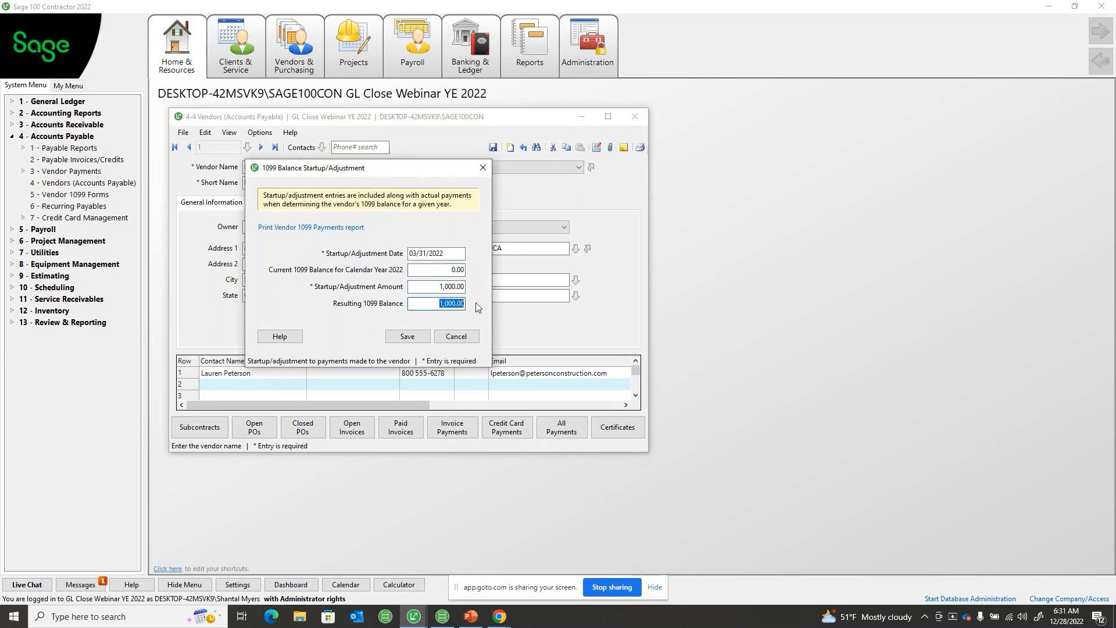
# Review the adjustment amount and resulting balance, cancel the 1099 adjustment without saving, and close the vendor record
pyautogui.click(445, 288)
pyautogui.click(439, 303)
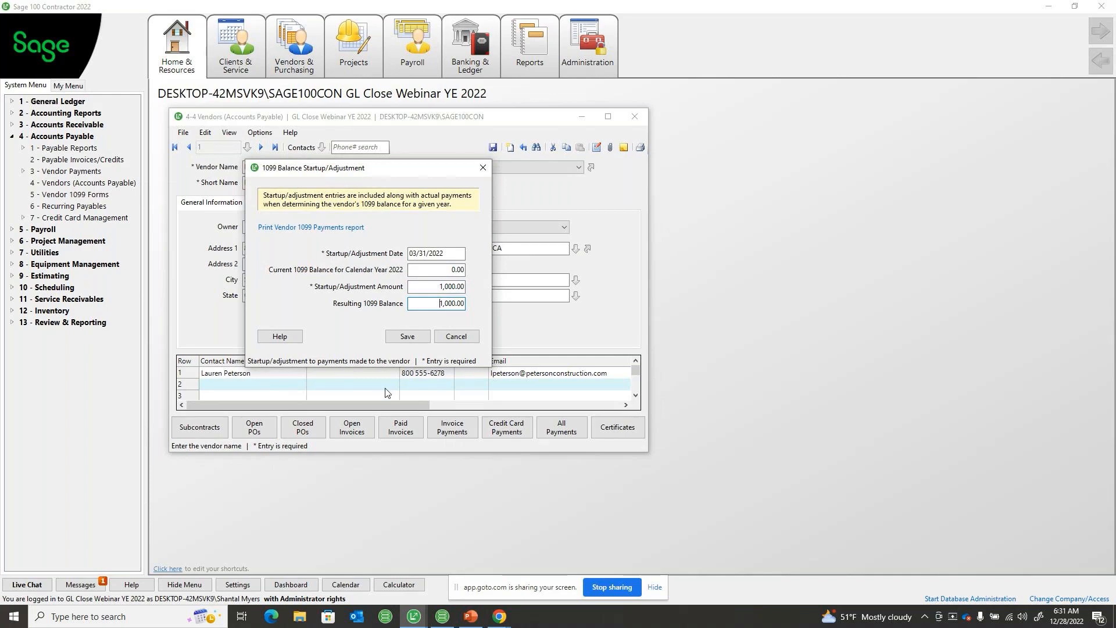
pyautogui.click(437, 287)
pyautogui.click(473, 335)
pyautogui.click(566, 351)
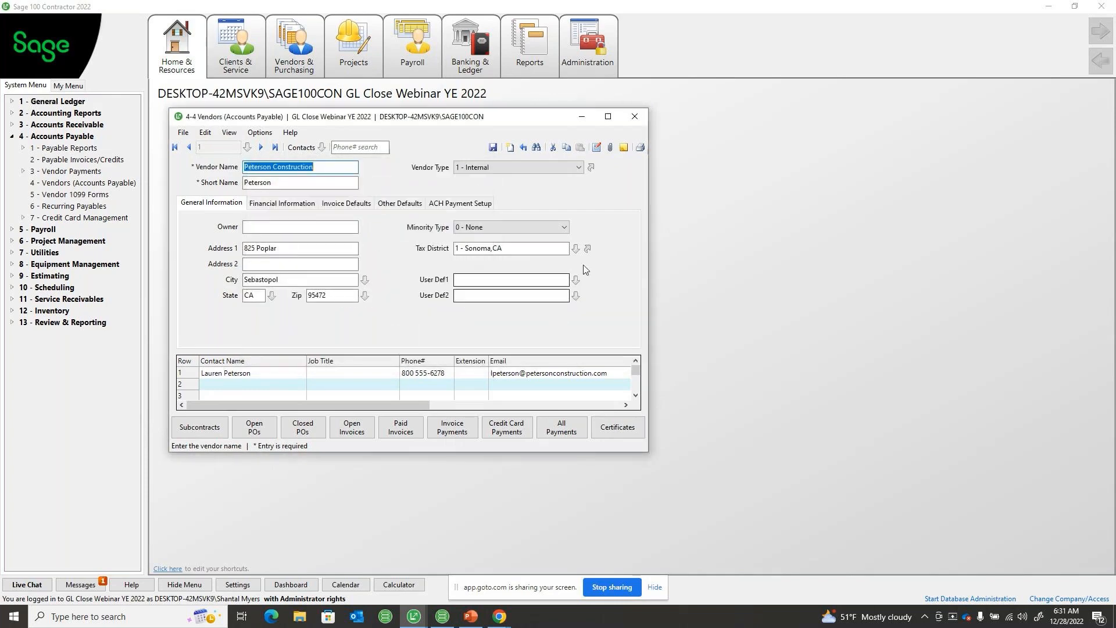
pyautogui.click(637, 116)
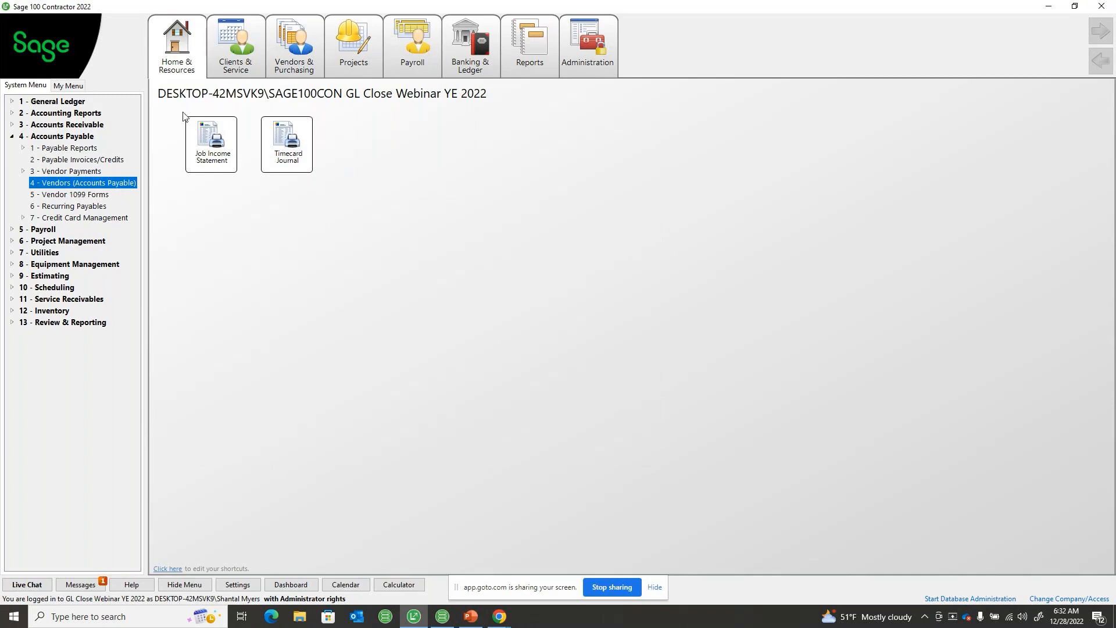
# View the About Sage 100 Contractor information to check the program version and payroll tax file release, and close it
pyautogui.click(175, 57)
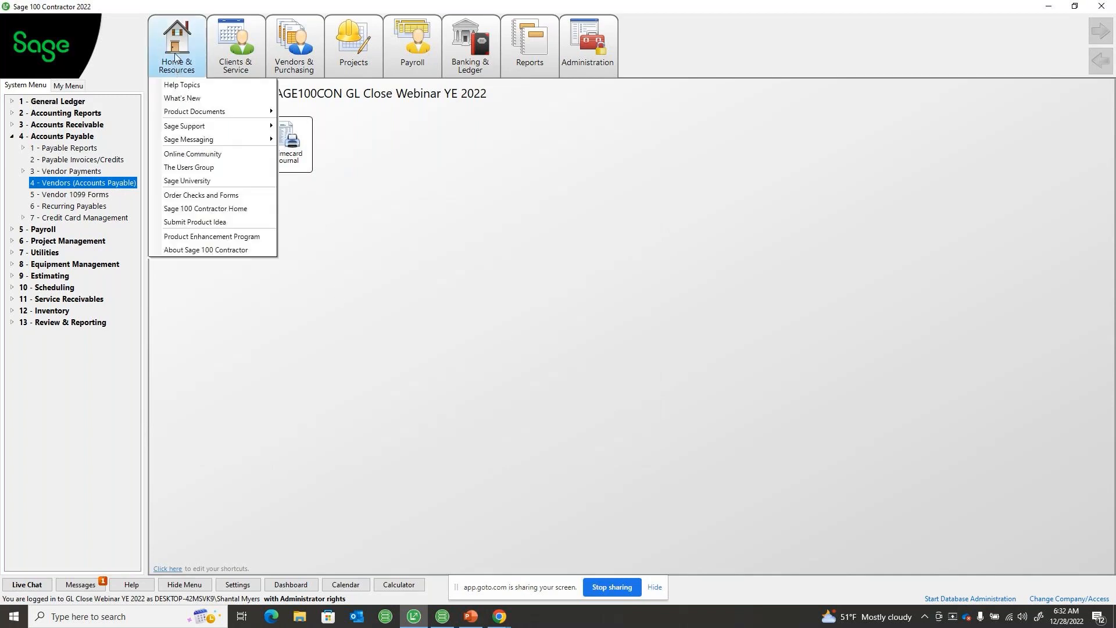
pyautogui.click(184, 253)
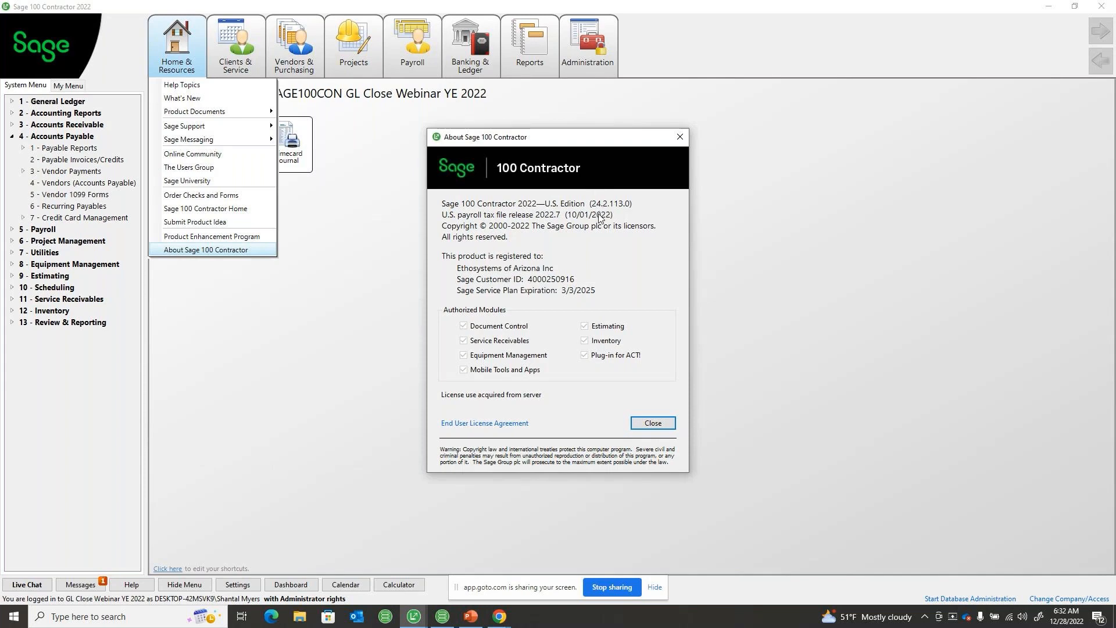
pyautogui.click(666, 424)
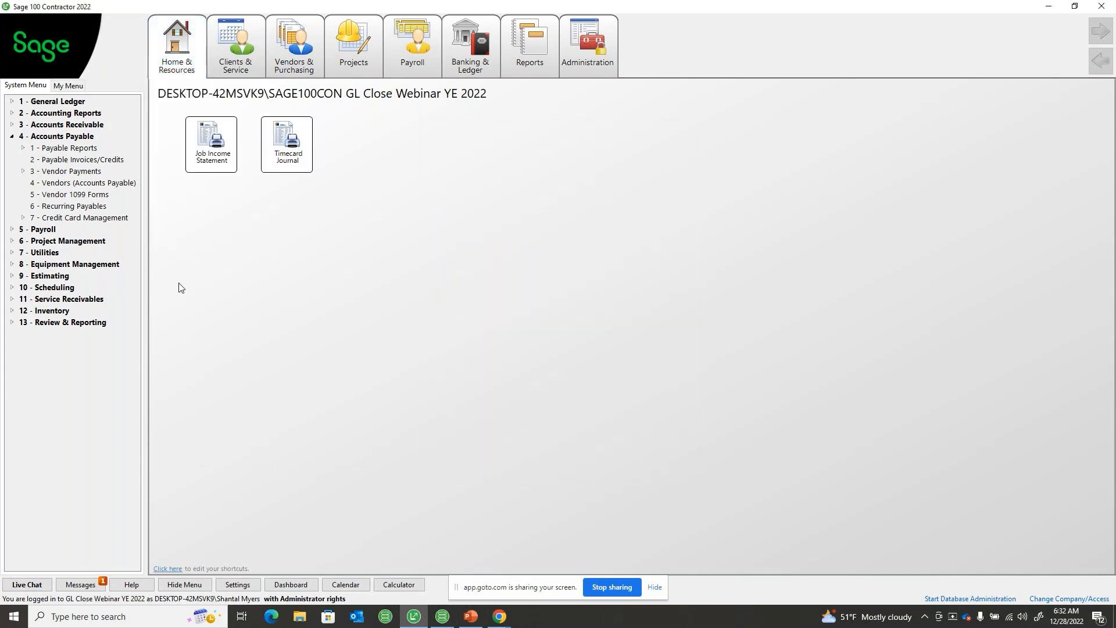
pyautogui.click(13, 136)
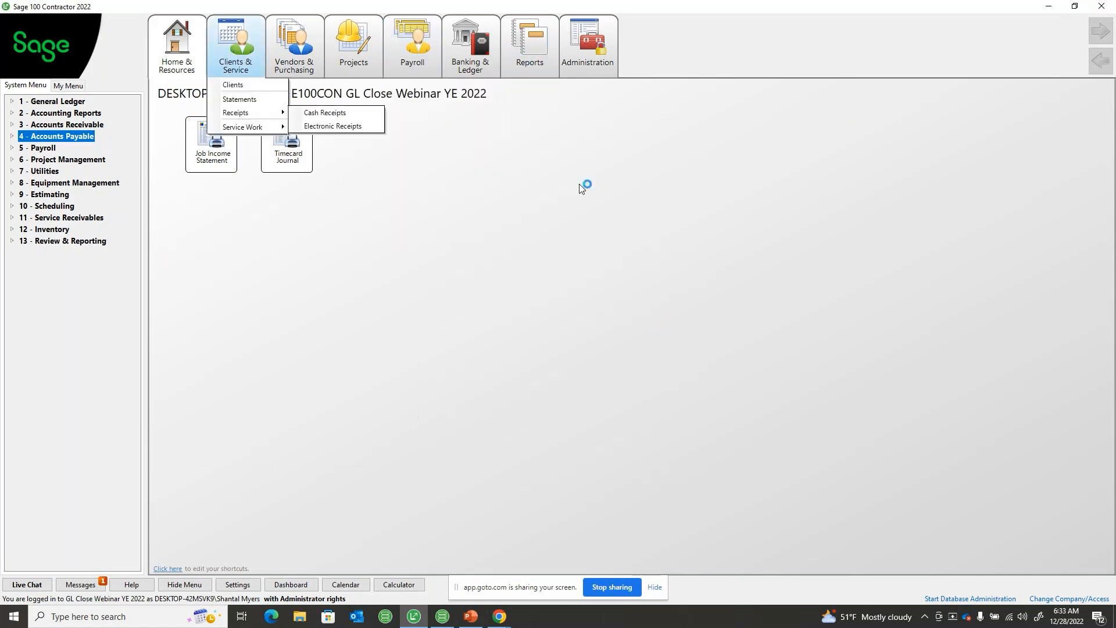
pyautogui.click(203, 204)
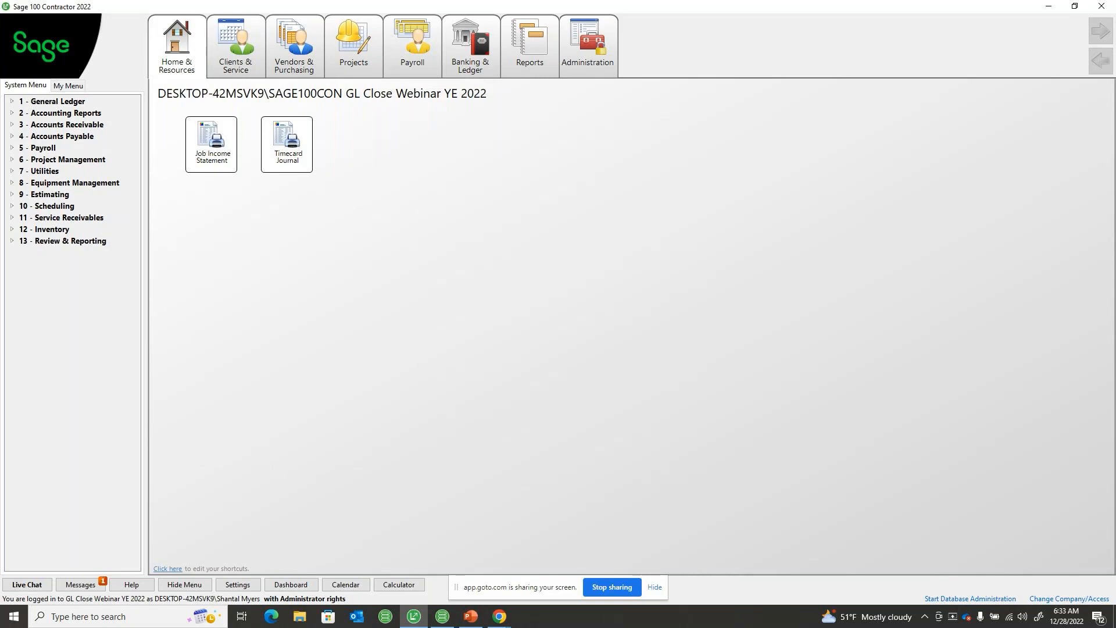
pyautogui.hotkey('alt', 'Tab')
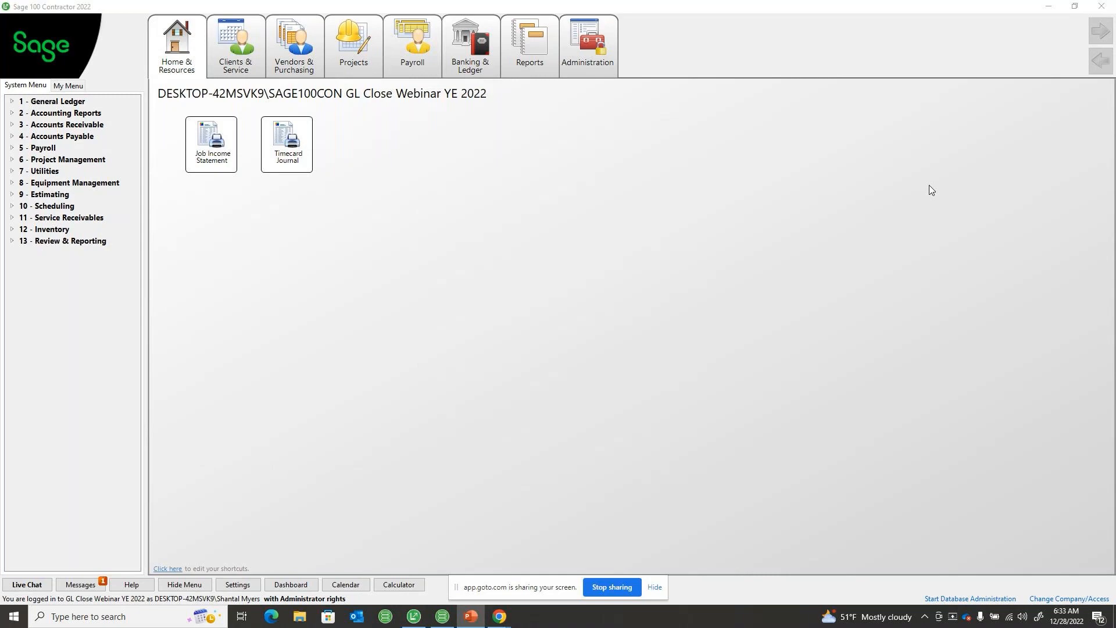
# Open the Accounts Payable Vendor Payment Journal reports and select report 61 - Vendor 1099 Payments
pyautogui.click(64, 136)
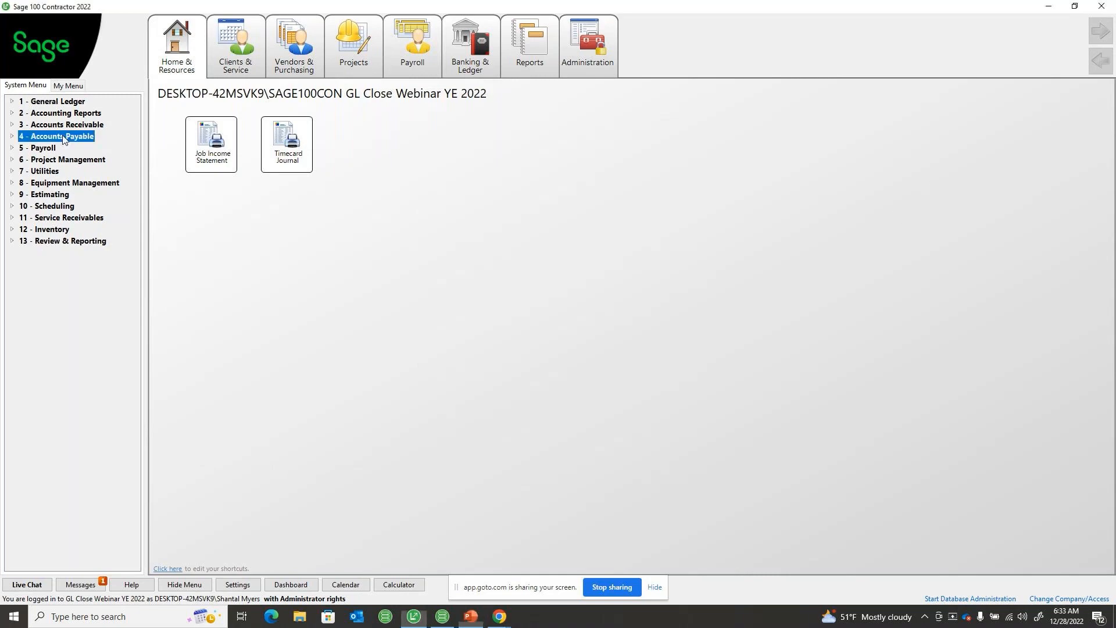
pyautogui.click(57, 152)
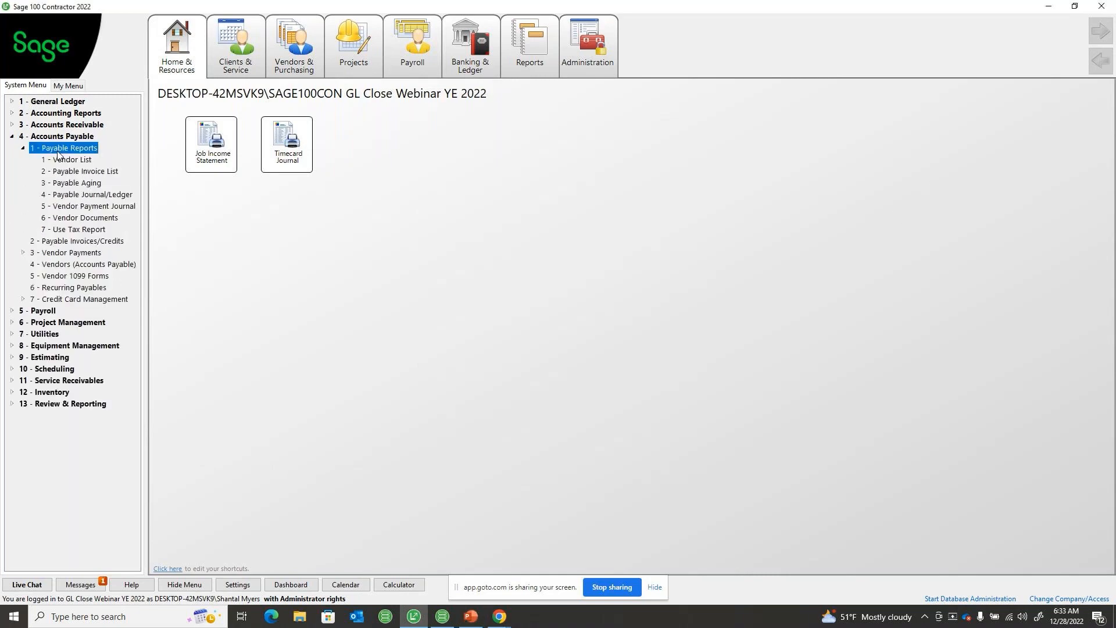
pyautogui.click(53, 207)
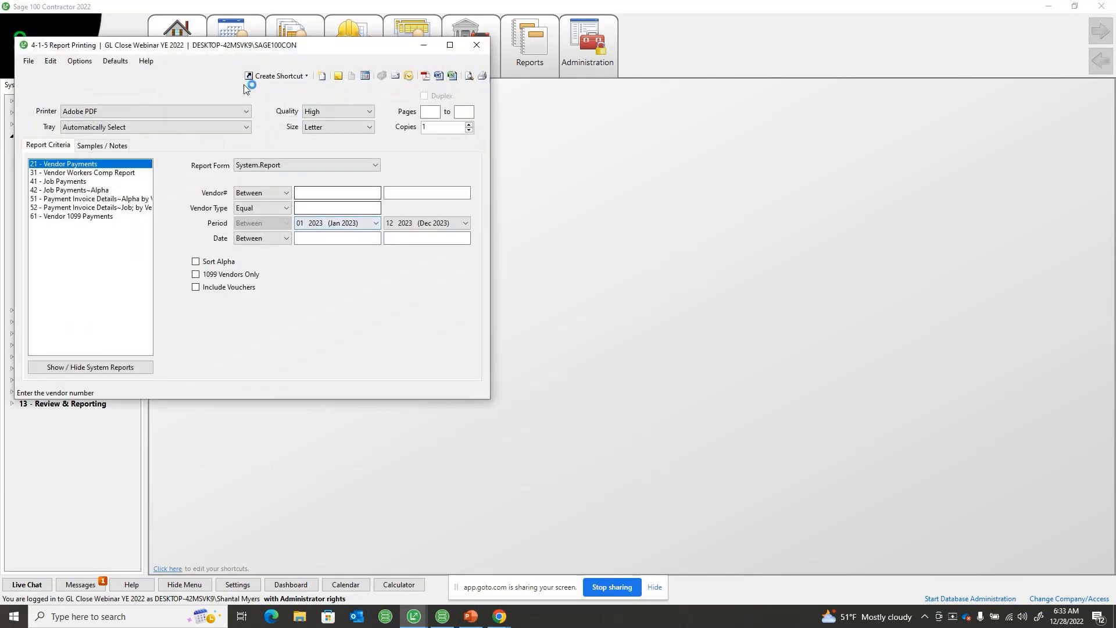
pyautogui.moveTo(221, 46); pyautogui.dragTo(377, 106)
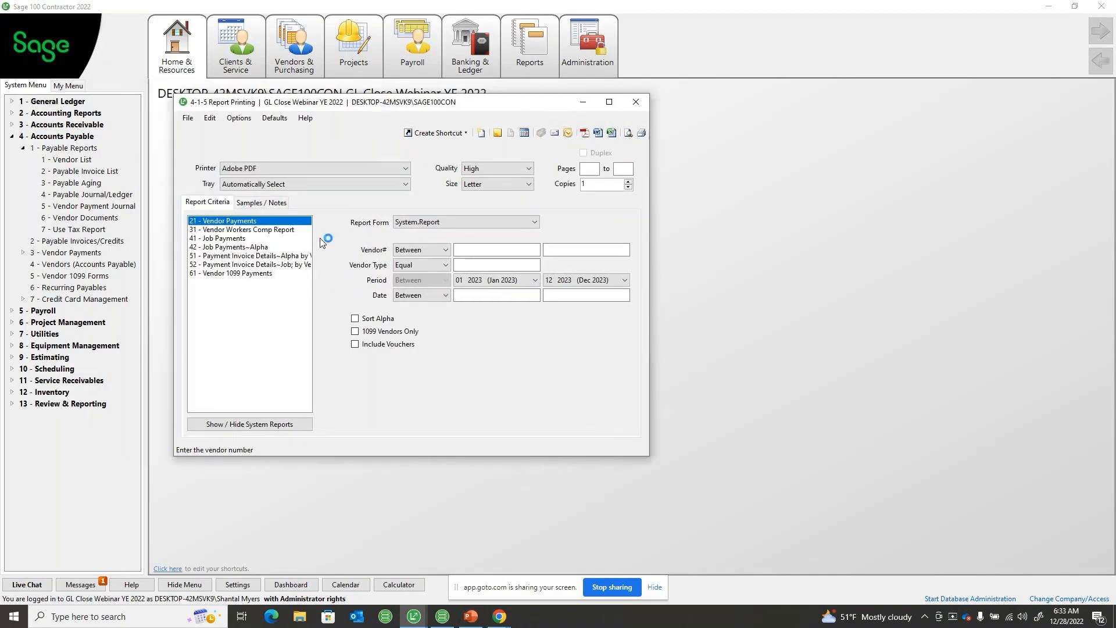
pyautogui.click(291, 273)
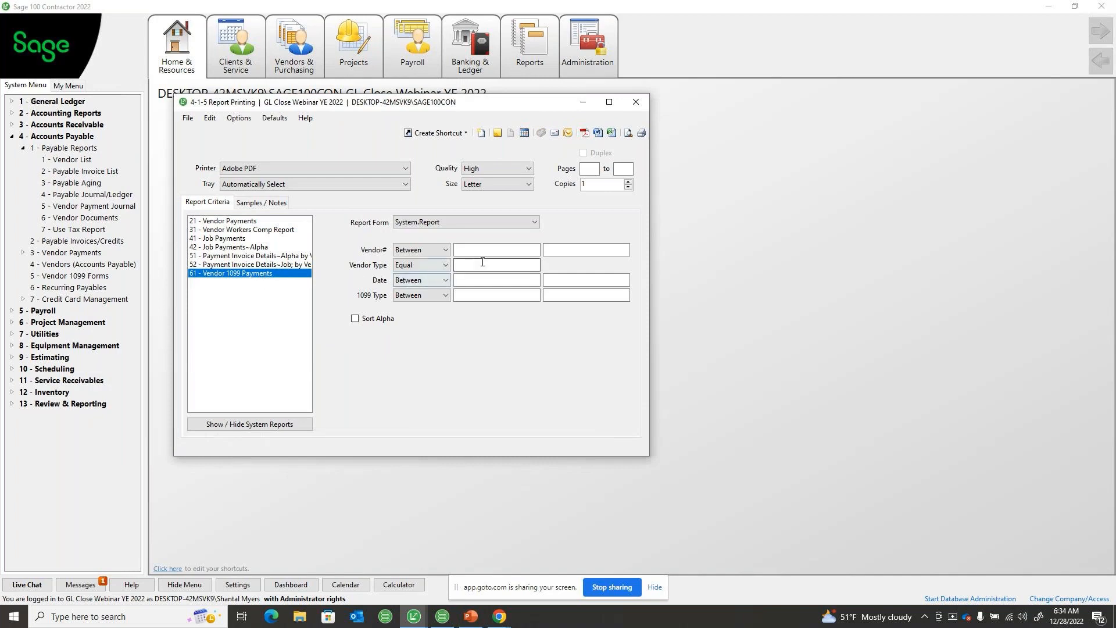
# Set the 1099 Type range from 1 to 4 and preview the Vendor 1099 Payments report
pyautogui.click(457, 265)
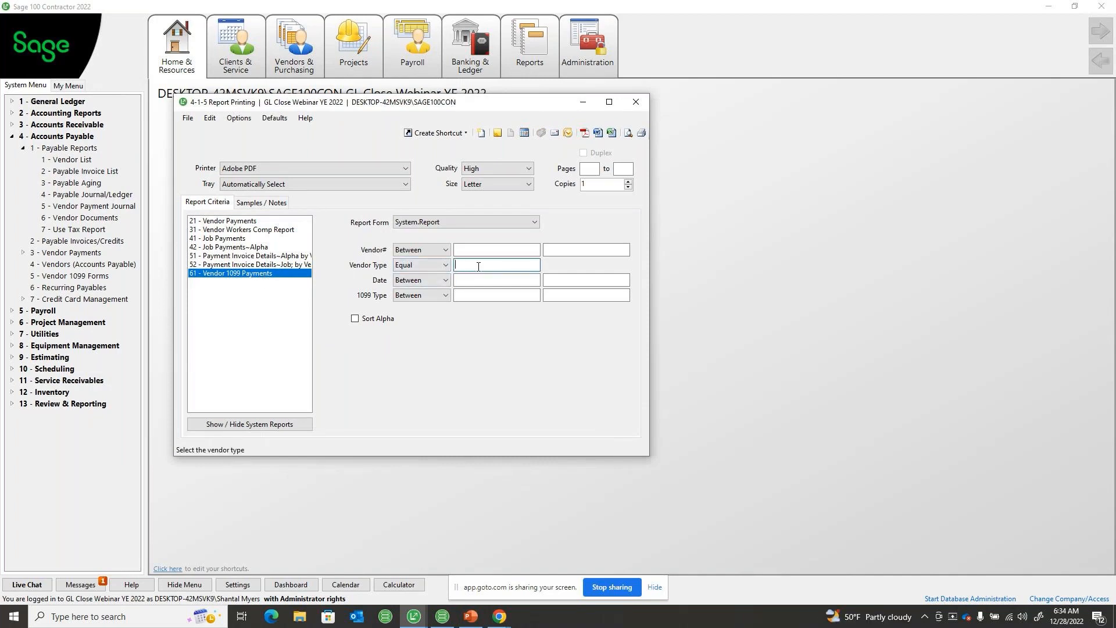
pyautogui.click(484, 284)
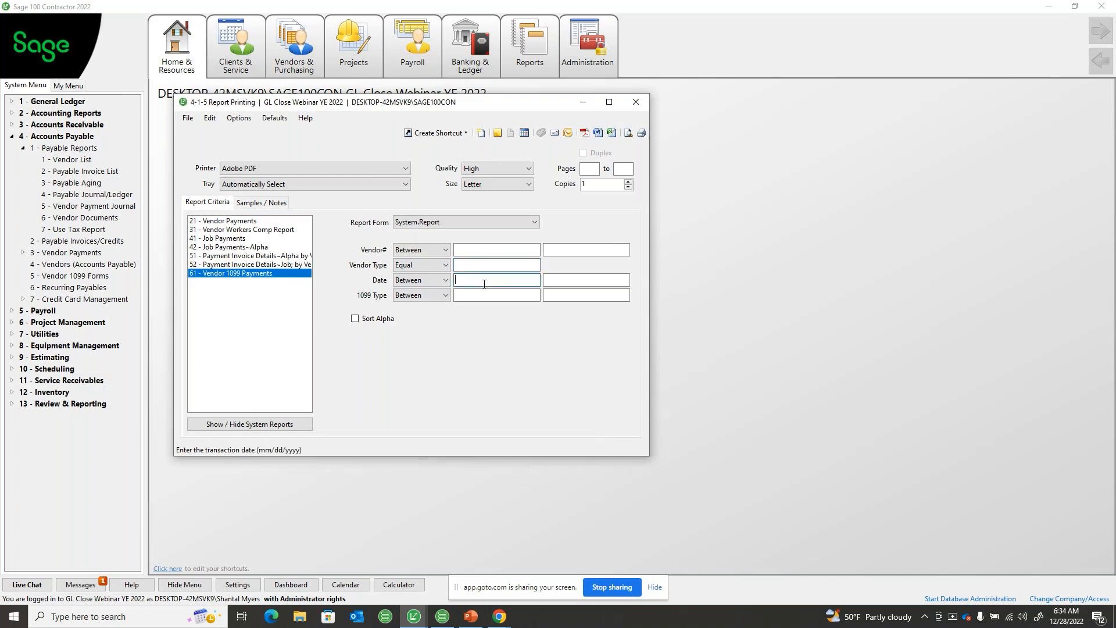
pyautogui.click(508, 295)
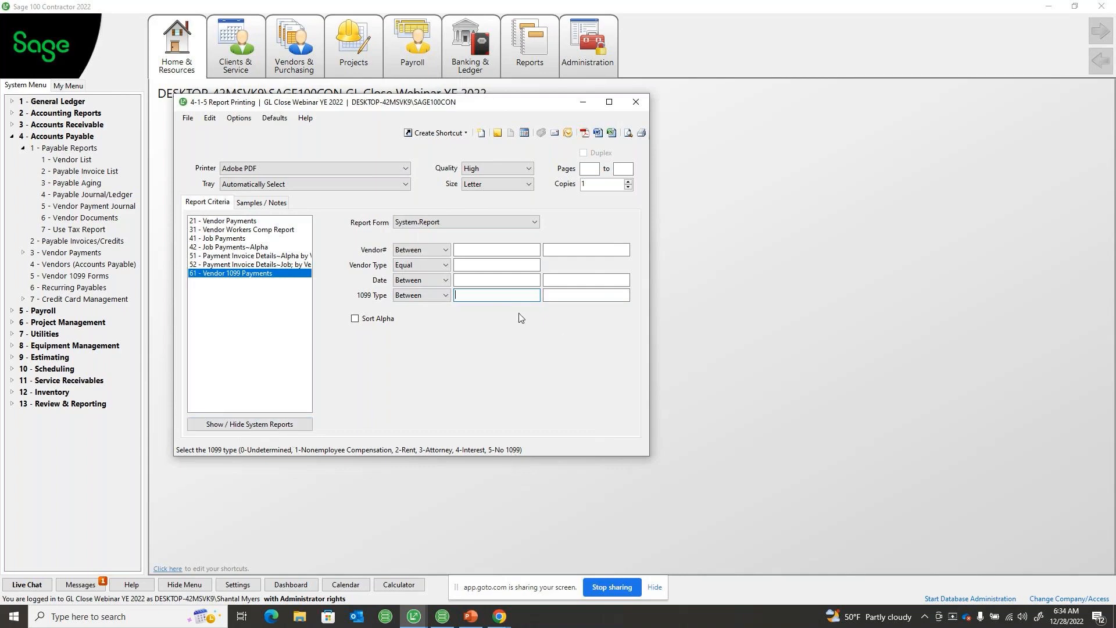
pyautogui.write('1')
pyautogui.click(581, 294)
pyautogui.write('4')
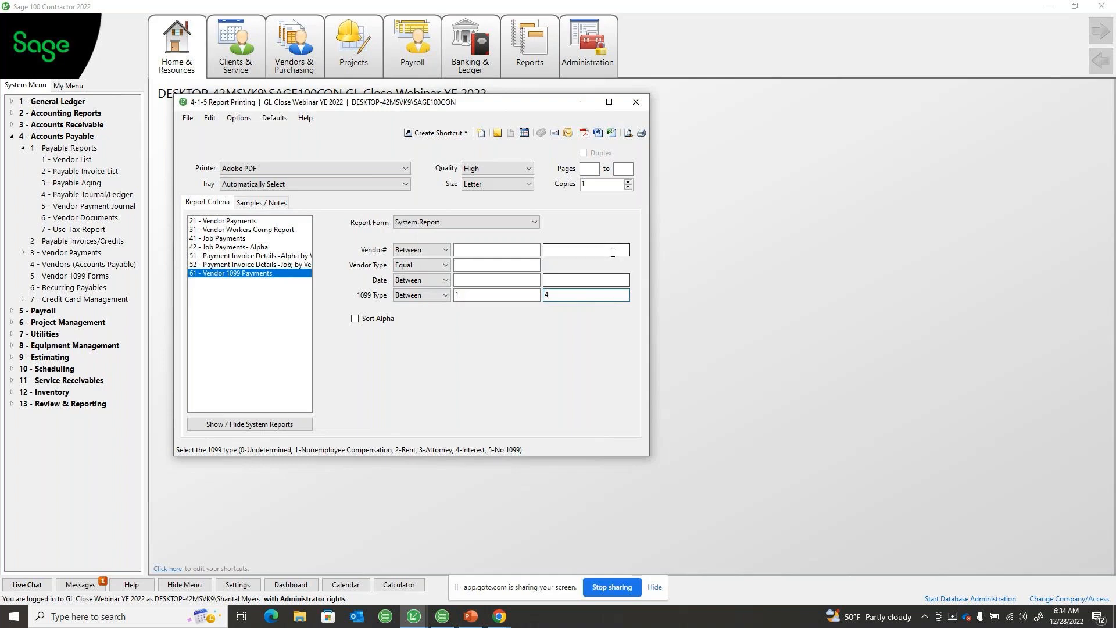
pyautogui.click(627, 132)
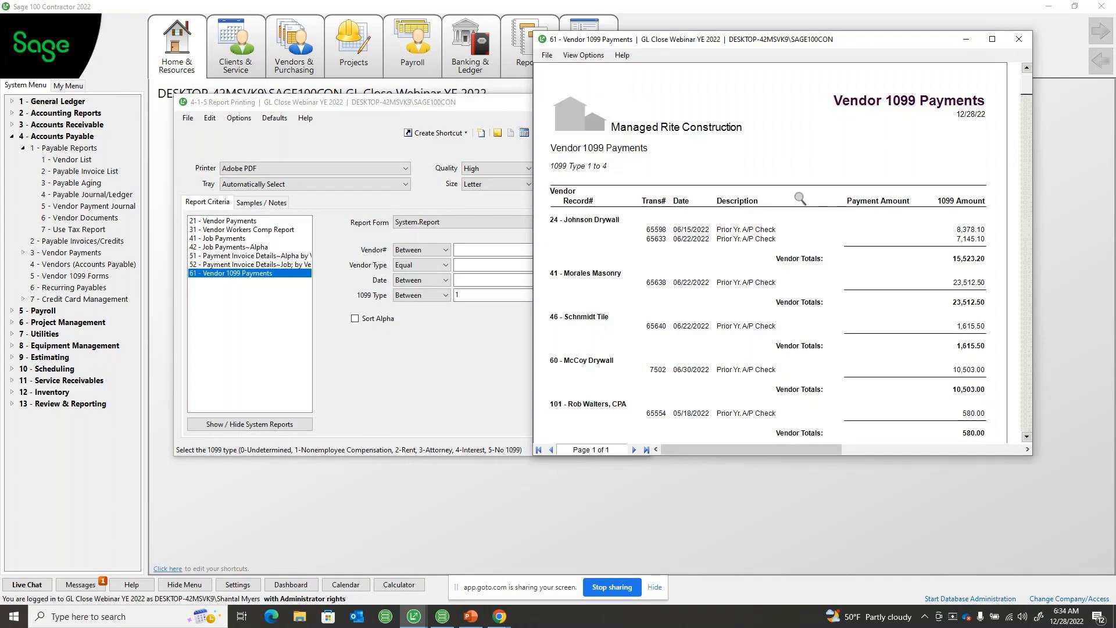
# Review each vendor's payments and 1099 amounts in the Vendor 1099 Payments report, and close the preview
pyautogui.scroll(-1, 799, 198)
pyautogui.scroll(-2, 800, 199)
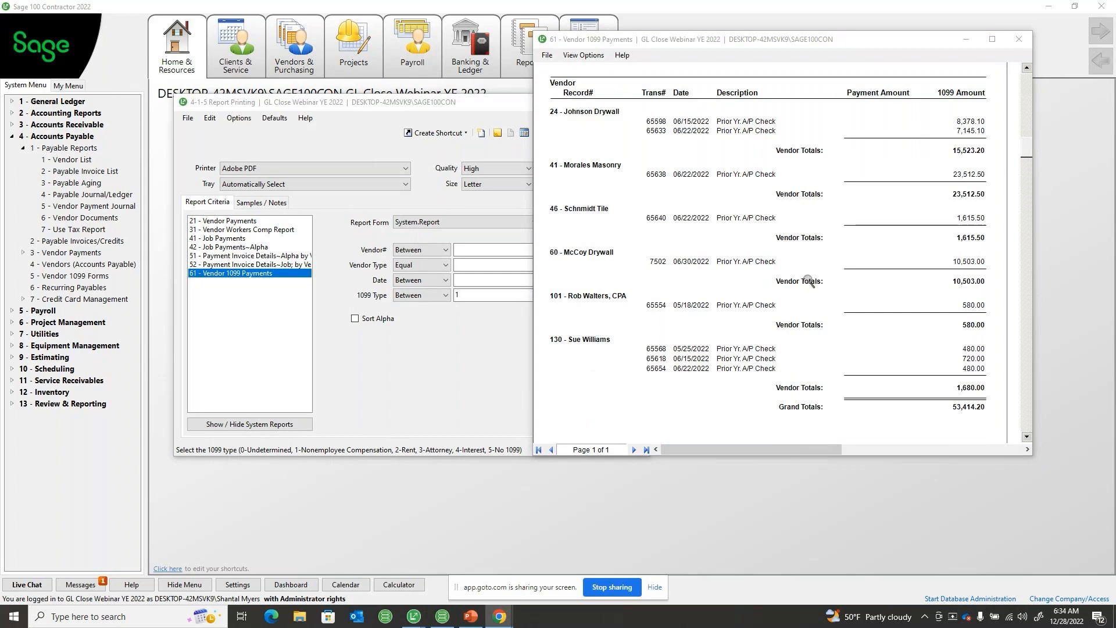
pyautogui.scroll(-4, 807, 281)
pyautogui.scroll(7, 806, 282)
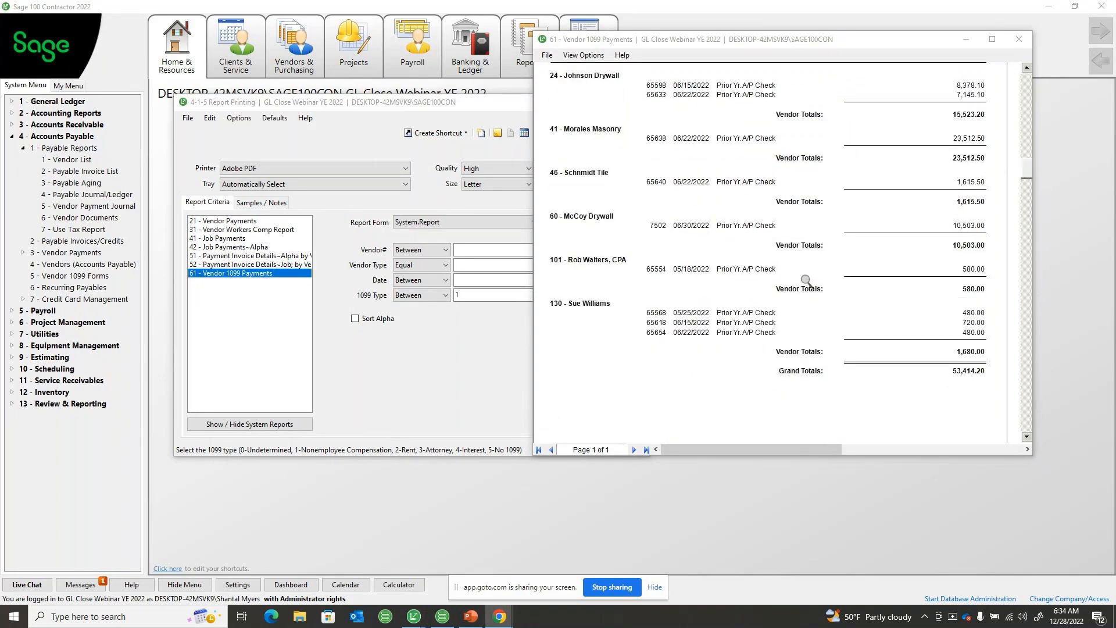
pyautogui.scroll(-3, 806, 280)
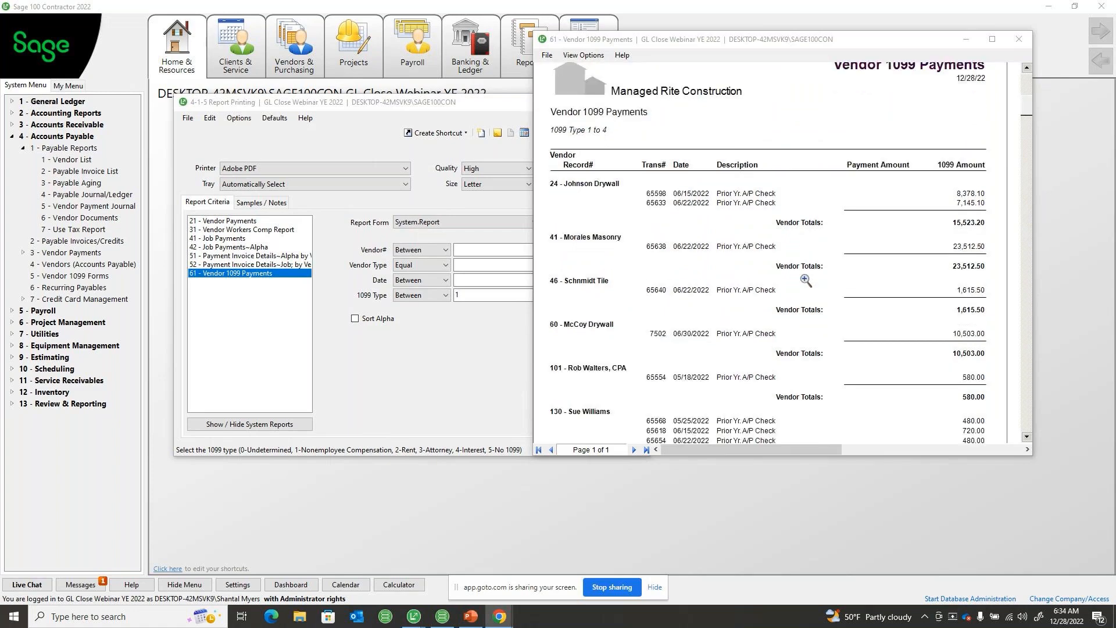
pyautogui.scroll(3, 807, 281)
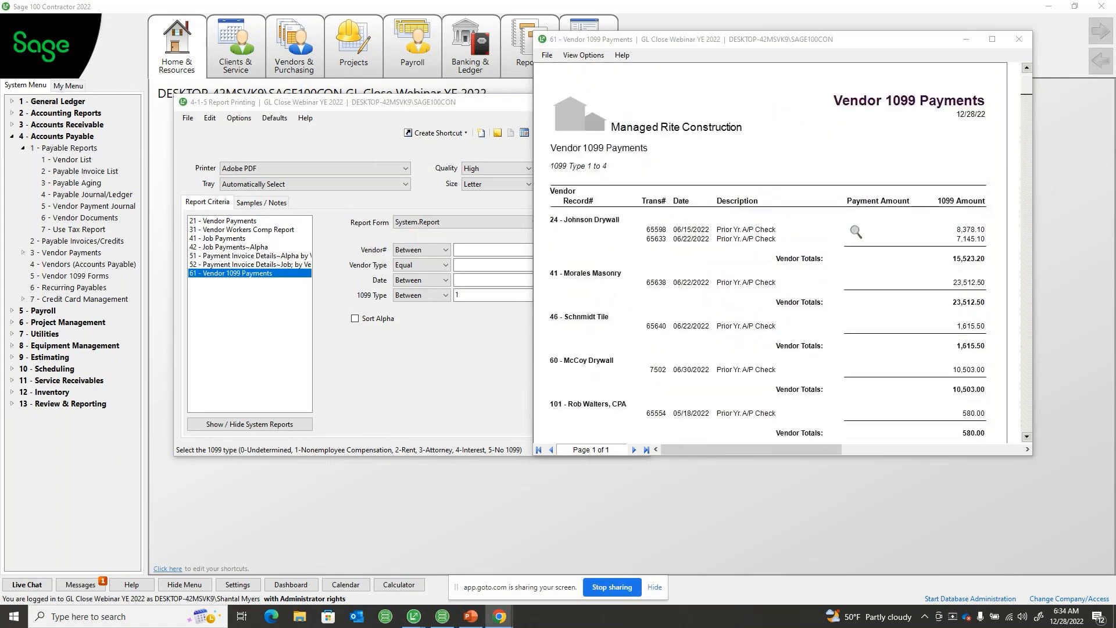
pyautogui.click(1016, 40)
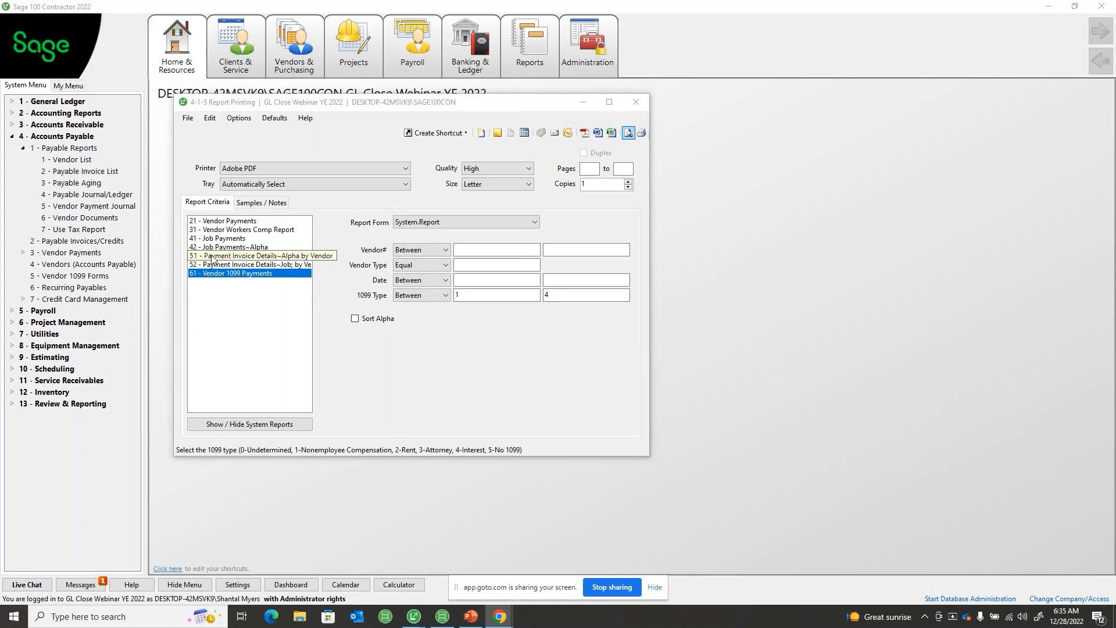
# Select report 51 - Payment Invoice Details~Alpha by Vendor and try to preview it for period 01 2023
pyautogui.click(278, 257)
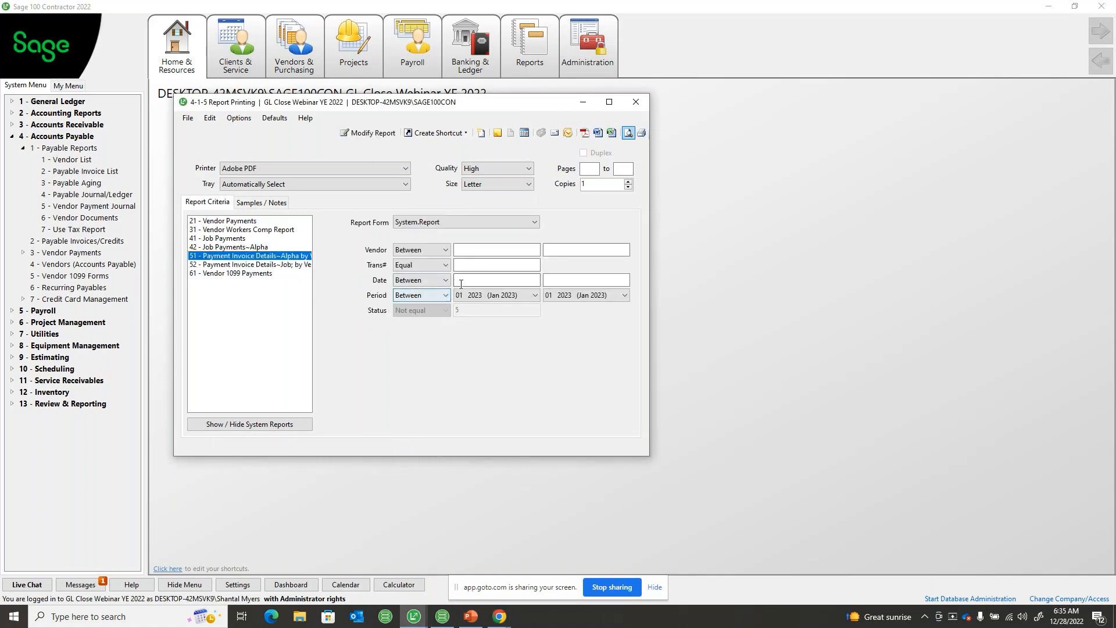
pyautogui.click(487, 293)
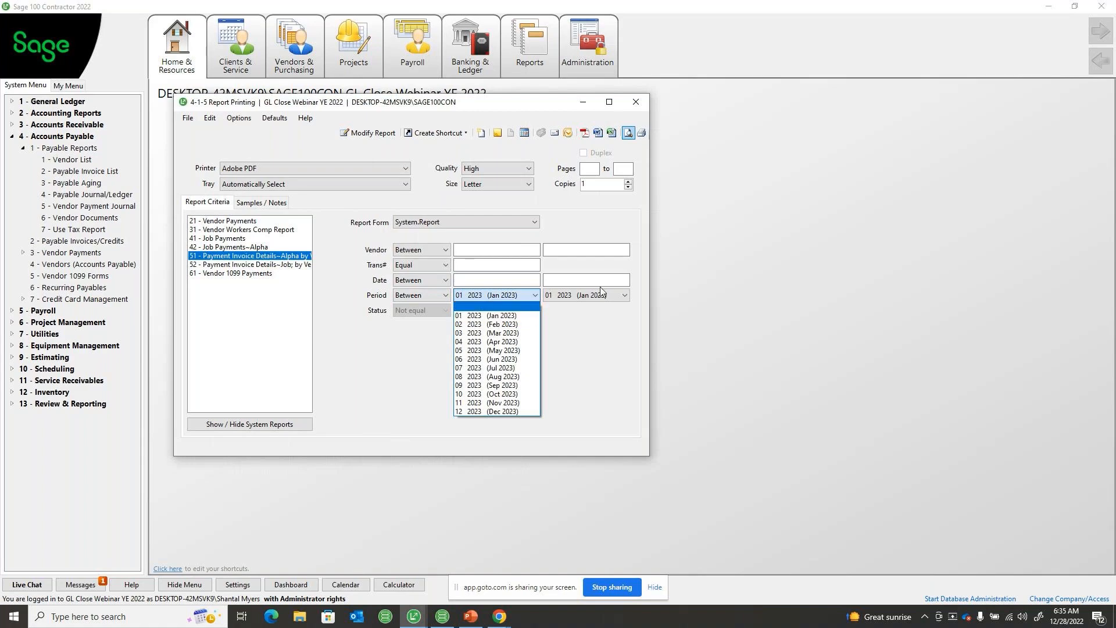
pyautogui.click(628, 133)
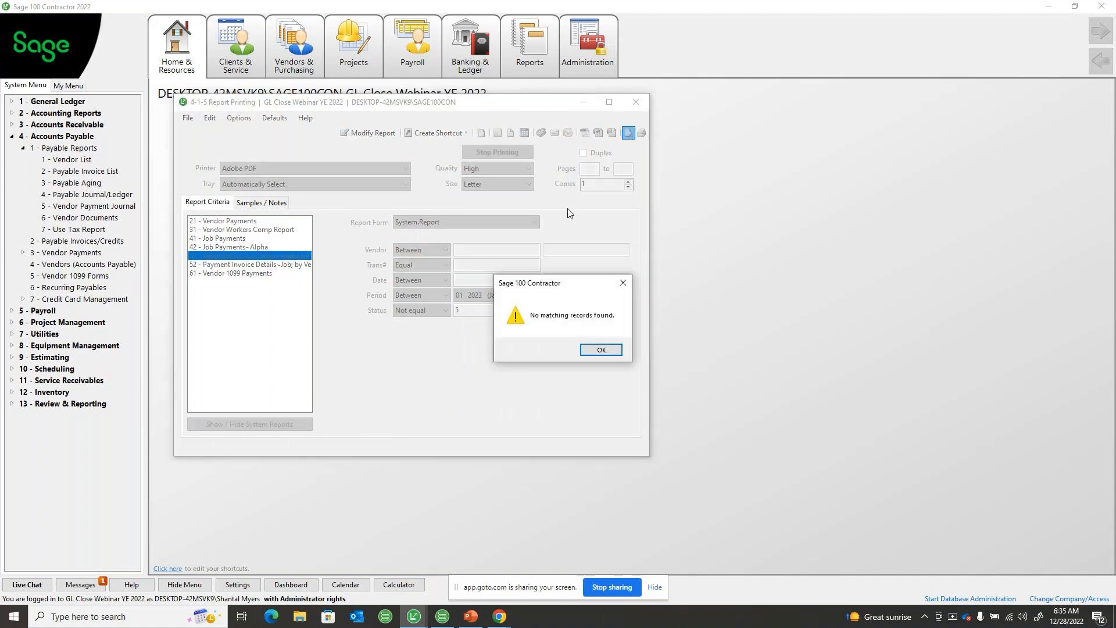
pyautogui.click(598, 349)
# Clear the starting and ending period criteria for the Payment Invoice Details report
pyautogui.click(539, 298)
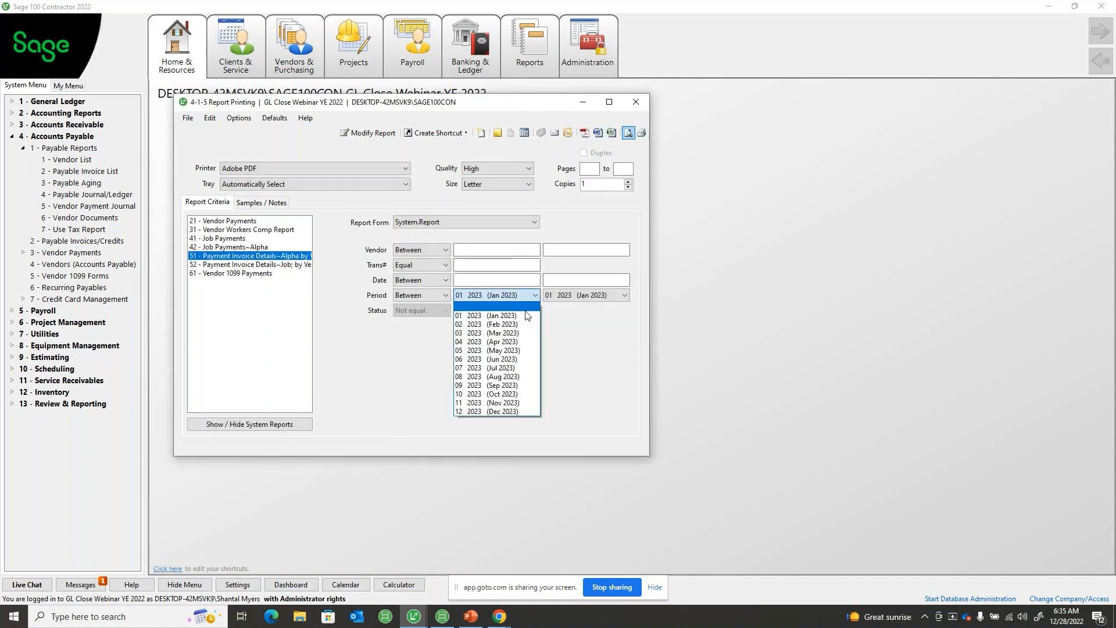
pyautogui.click(539, 298)
pyautogui.click(570, 298)
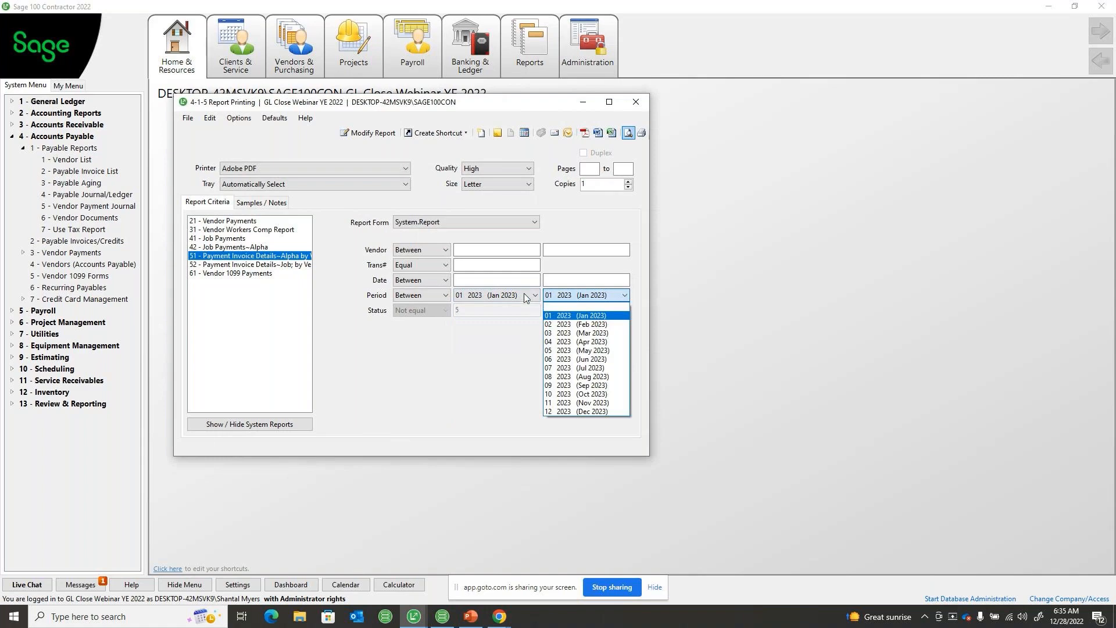
pyautogui.click(524, 294)
pyautogui.click(494, 305)
pyautogui.click(563, 300)
pyautogui.click(582, 305)
# Set the report's date range from 01/01/2022 to 12/31/2022 and preview the Payment Invoice Details report
pyautogui.click(520, 280)
pyautogui.write('0')
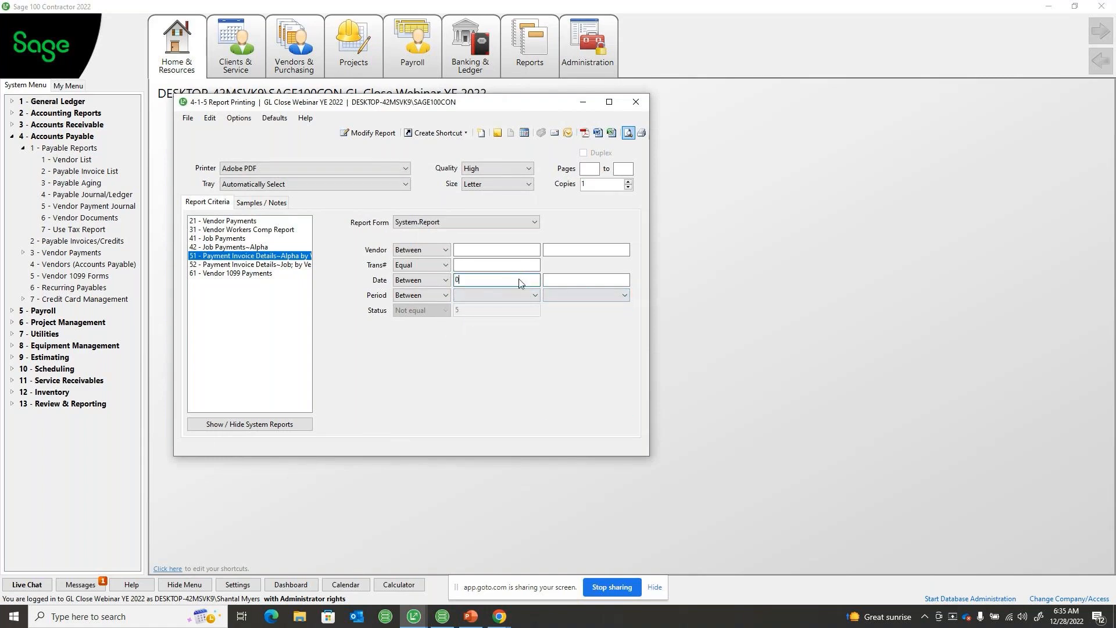
pyautogui.write('1/01/2022')
pyautogui.press('Tab')
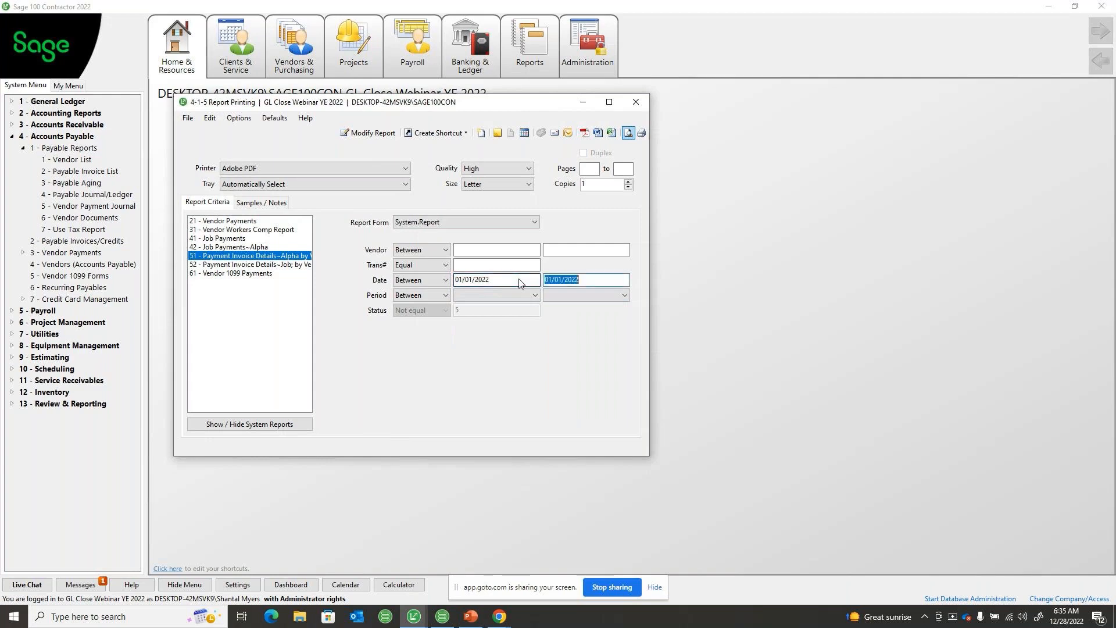
pyautogui.write('12310')
pyautogui.write('022')
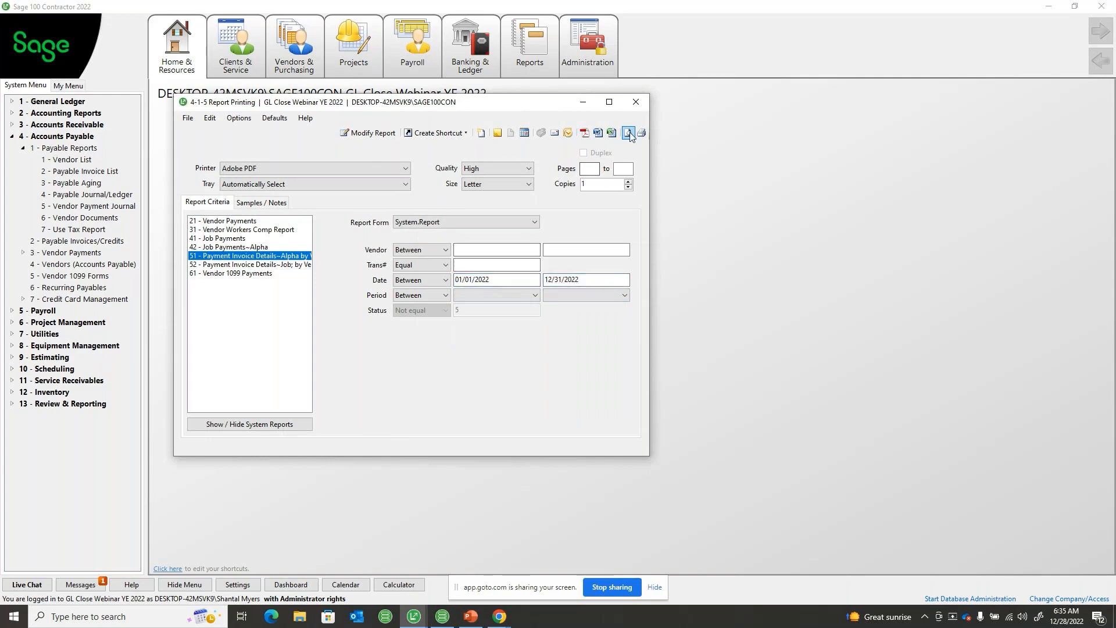
pyautogui.click(628, 133)
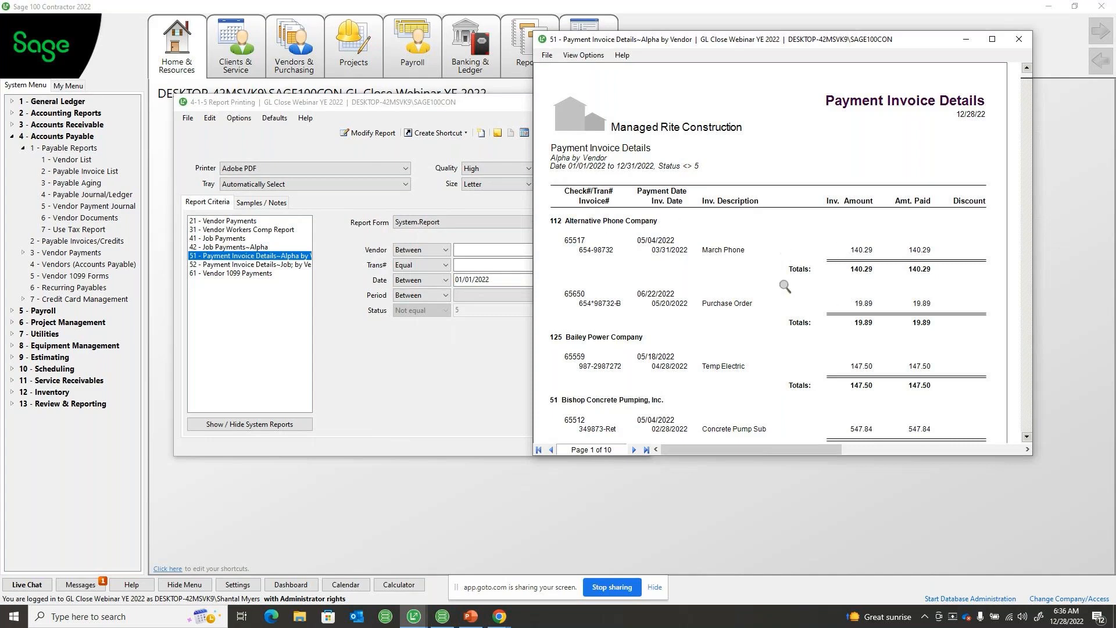
# Drill down from the report to the Boyd Insulation & Fireplaces vendor record, check its 1099 type in the financial information, and close the record
pyautogui.scroll(-4, 785, 285)
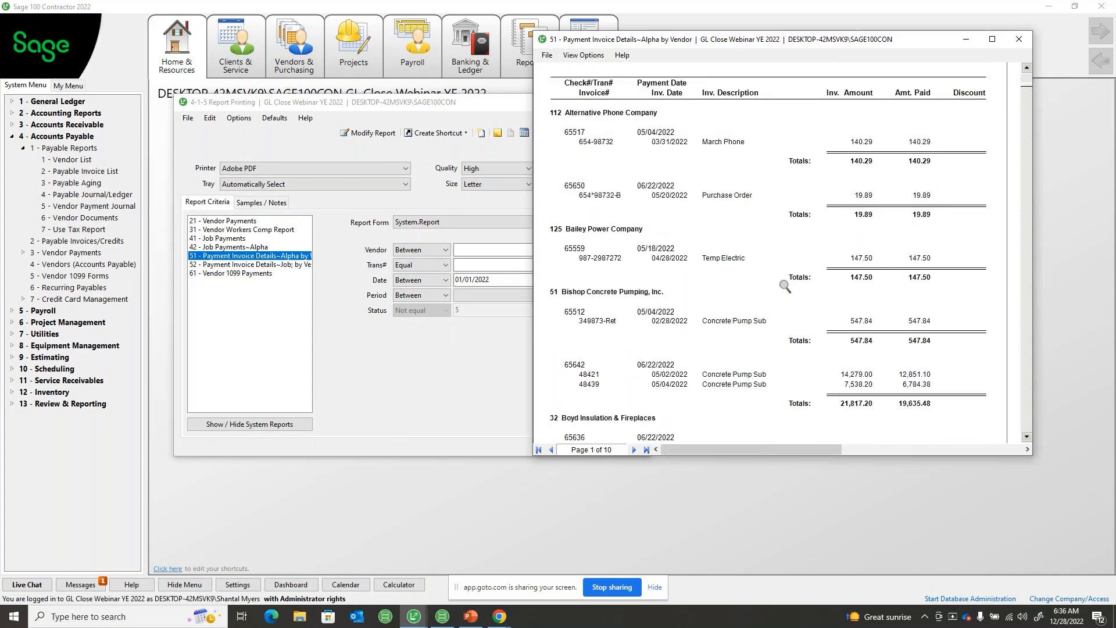
pyautogui.scroll(-1, 785, 286)
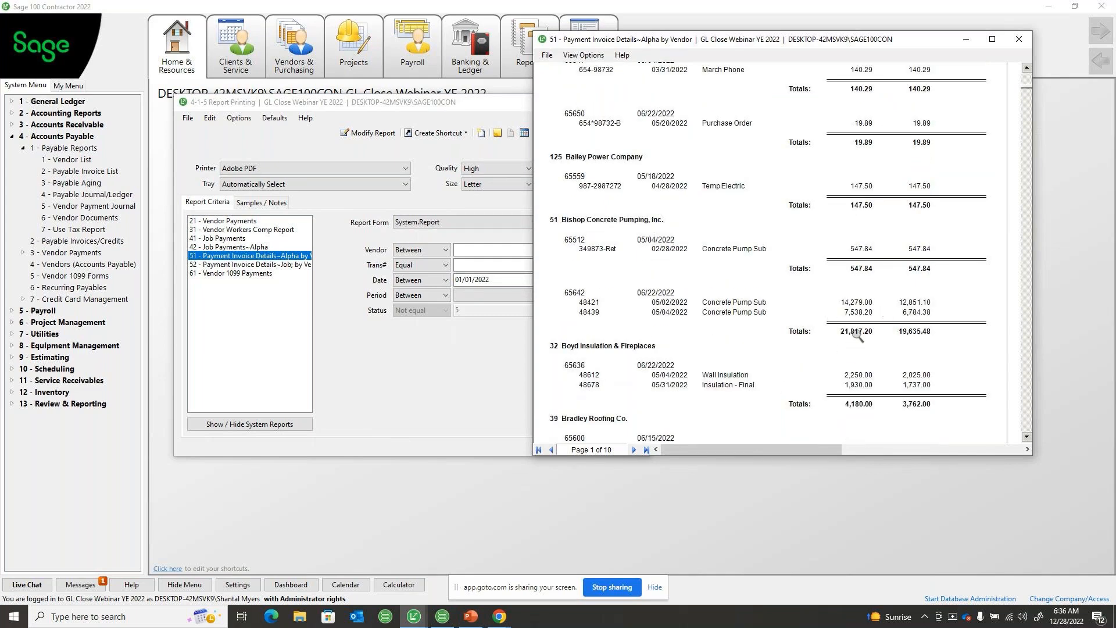
pyautogui.scroll(-2, 861, 334)
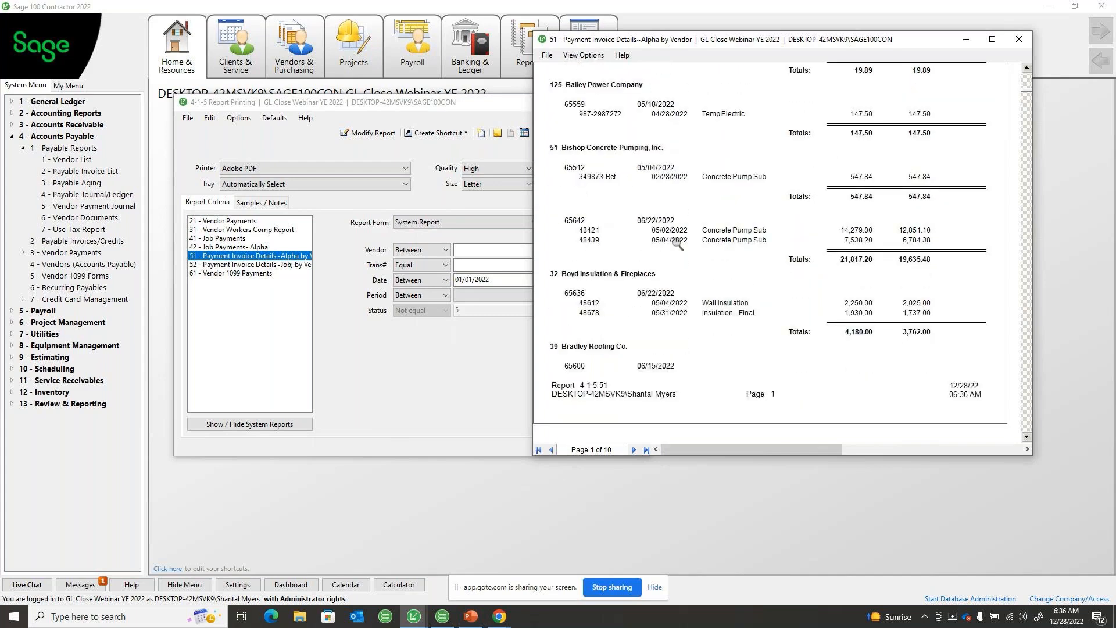
pyautogui.doubleClick(598, 274)
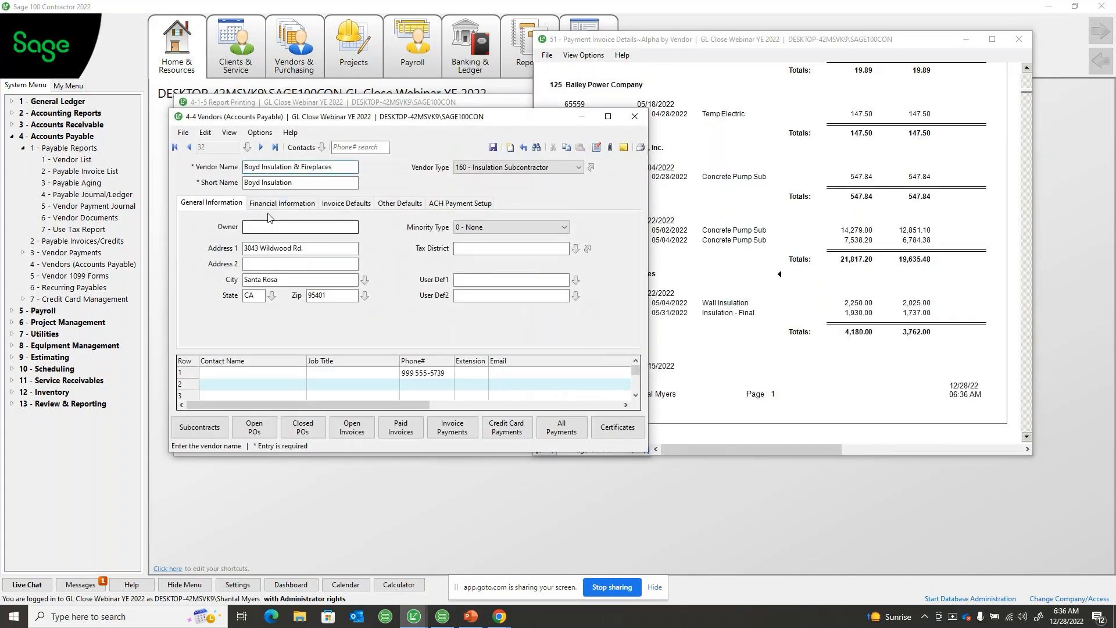
pyautogui.click(267, 204)
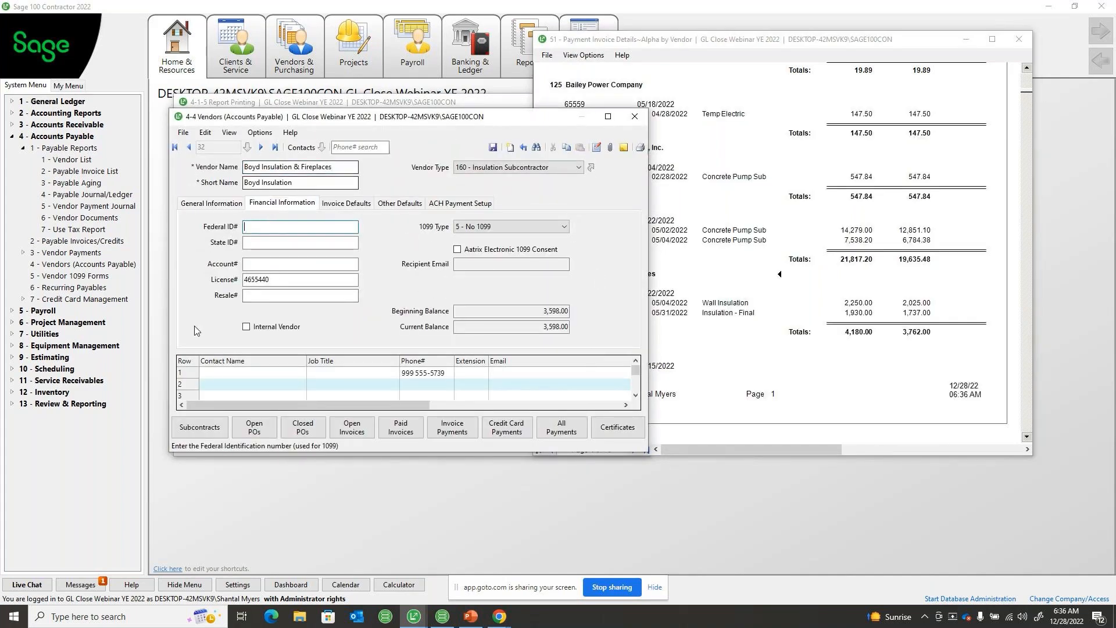
pyautogui.click(634, 116)
# Review further vendors' payment invoices on page 2 of the report, and close the preview and the report printing window
pyautogui.scroll(-1, 731, 232)
pyautogui.scroll(-10, 731, 232)
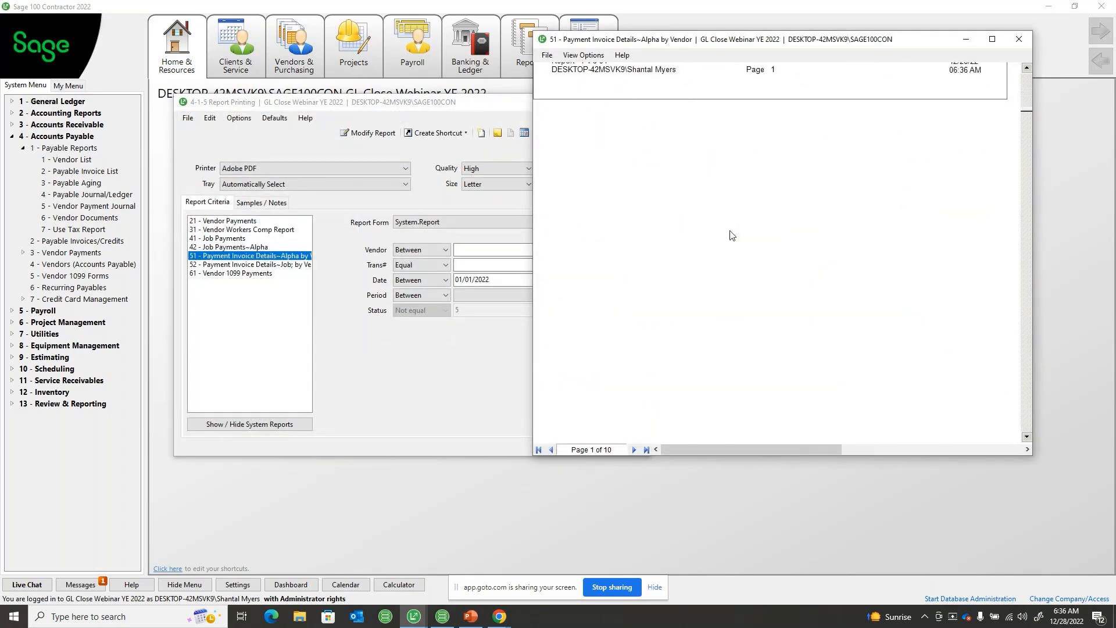
pyautogui.scroll(-2, 730, 232)
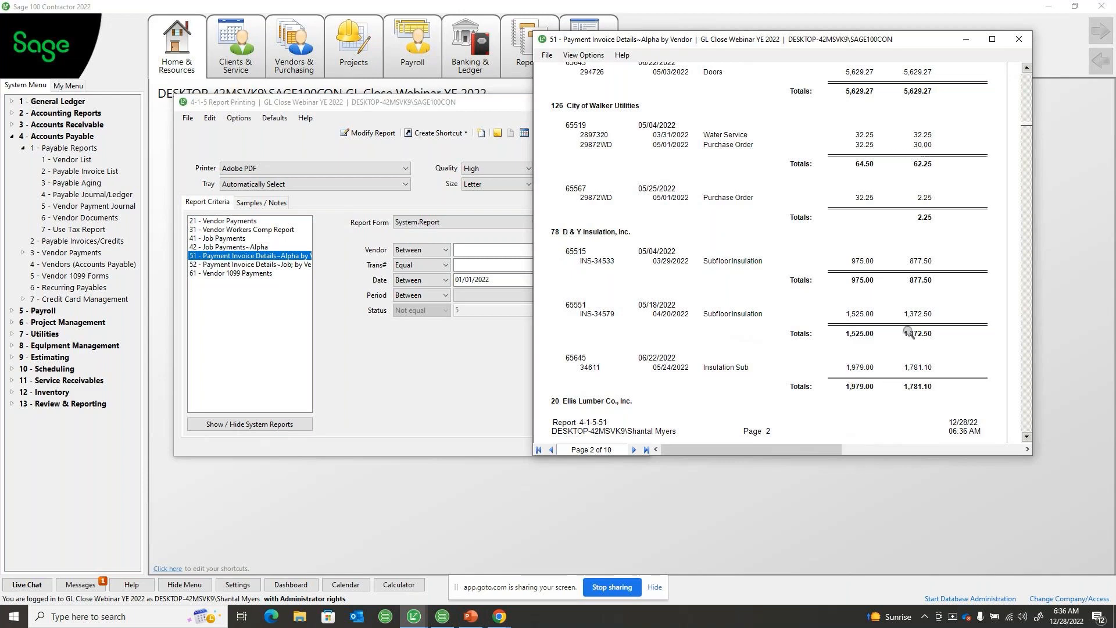
pyautogui.click(1020, 38)
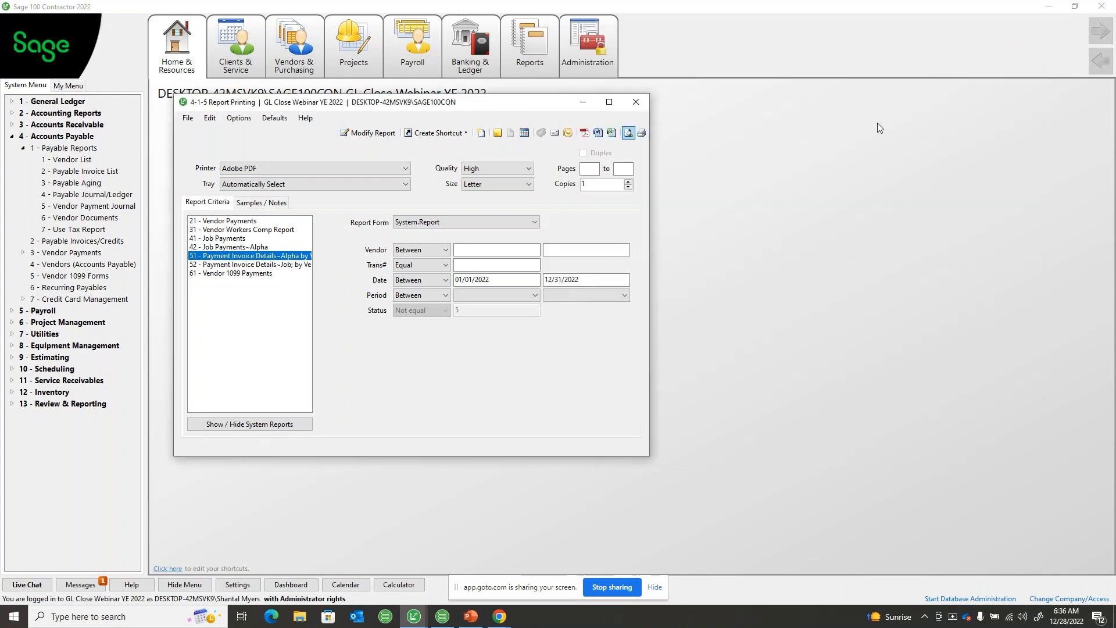
pyautogui.click(635, 102)
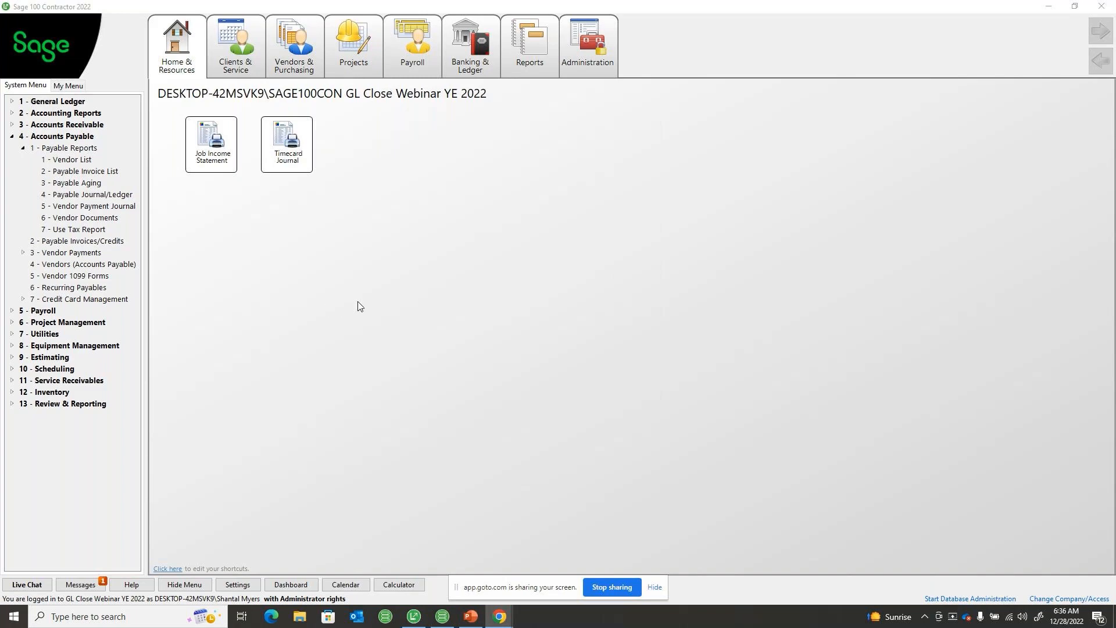
# Open the Vendor 1099 Forms and eFiling window and run the 2022 1099-NEC form for the year 2022
pyautogui.click(69, 276)
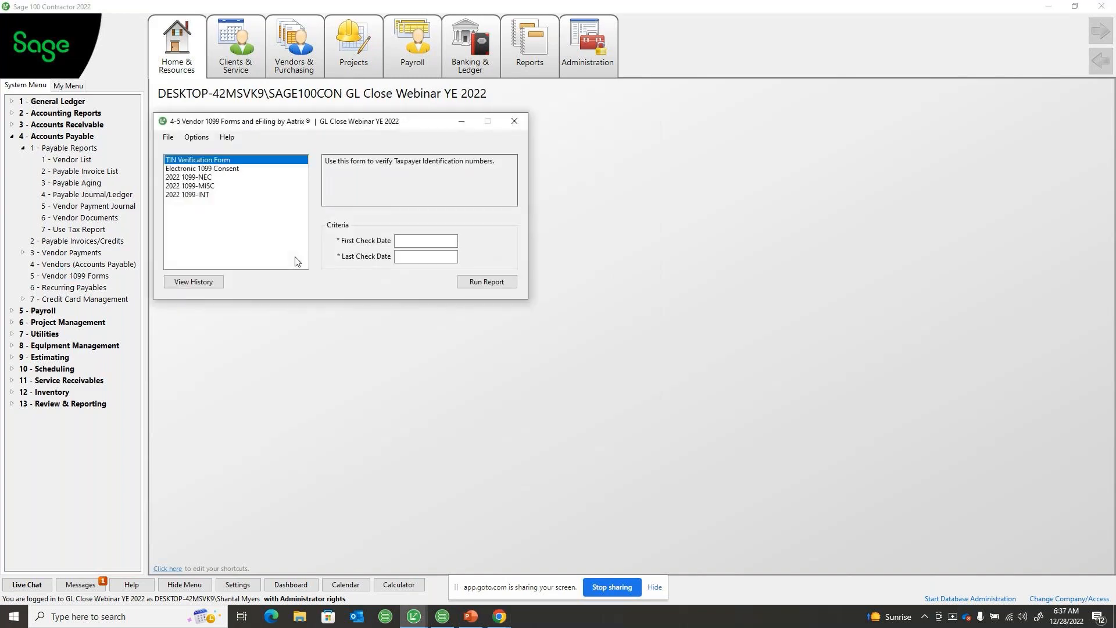
pyautogui.click(192, 178)
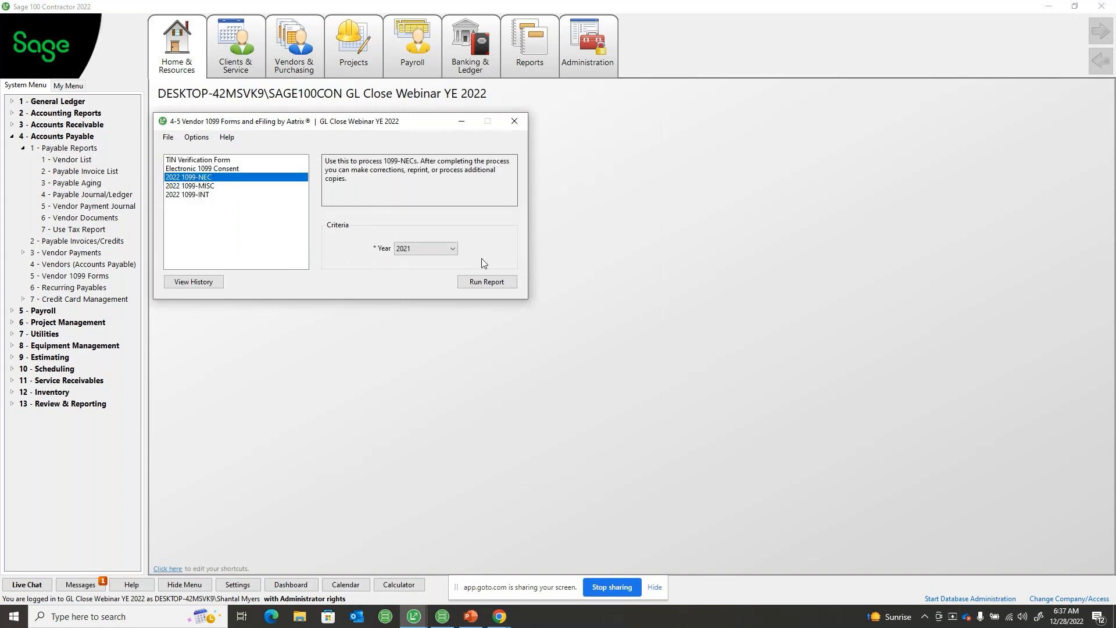
pyautogui.click(437, 250)
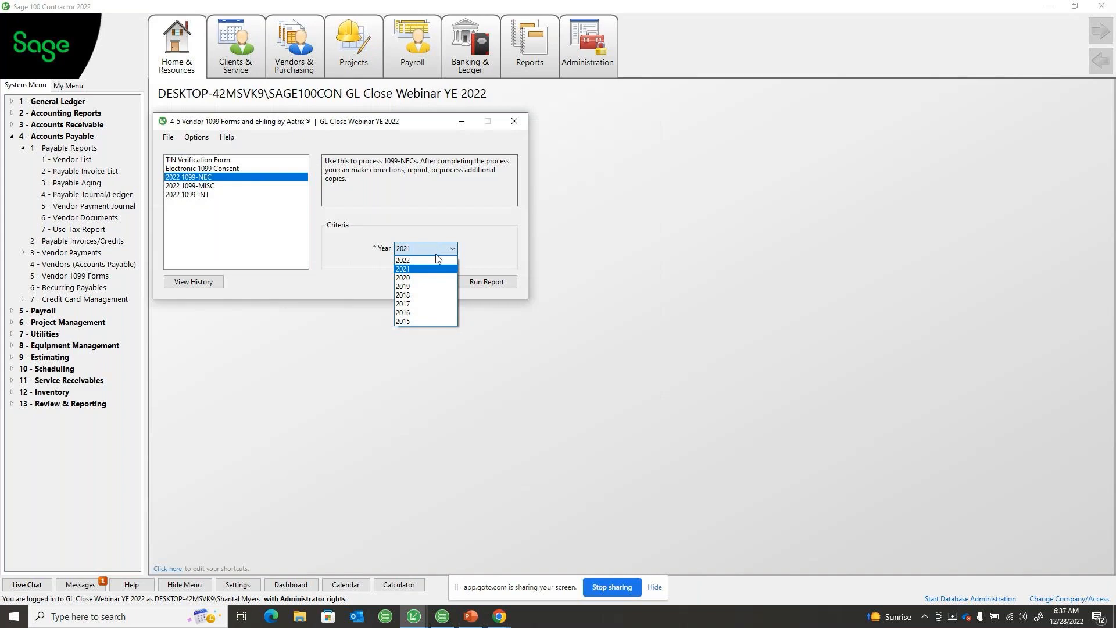
pyautogui.click(439, 259)
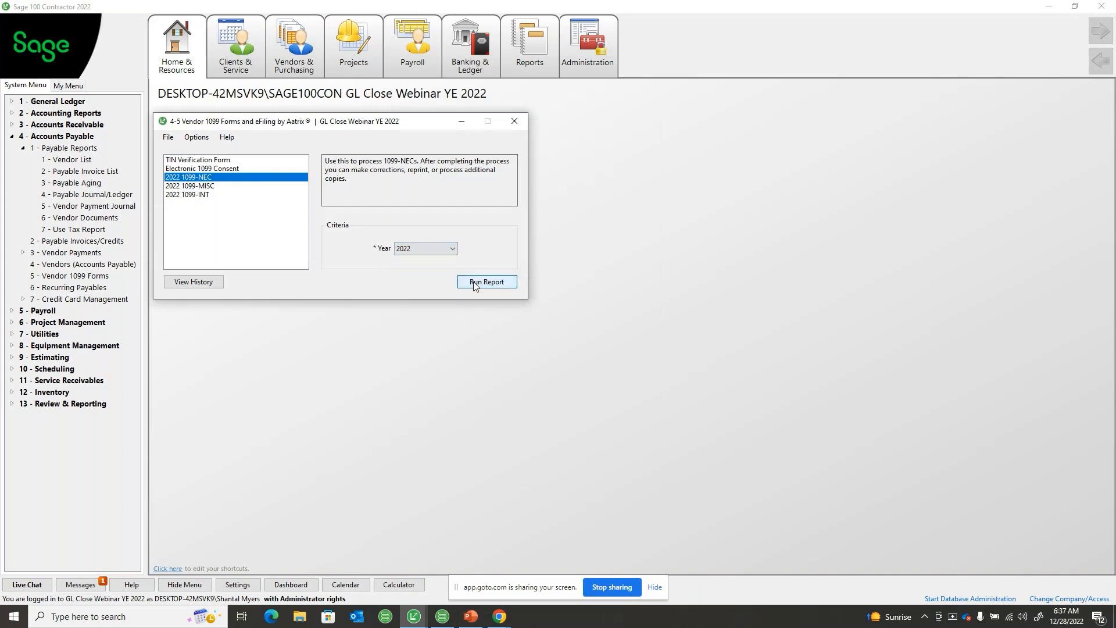
pyautogui.click(473, 284)
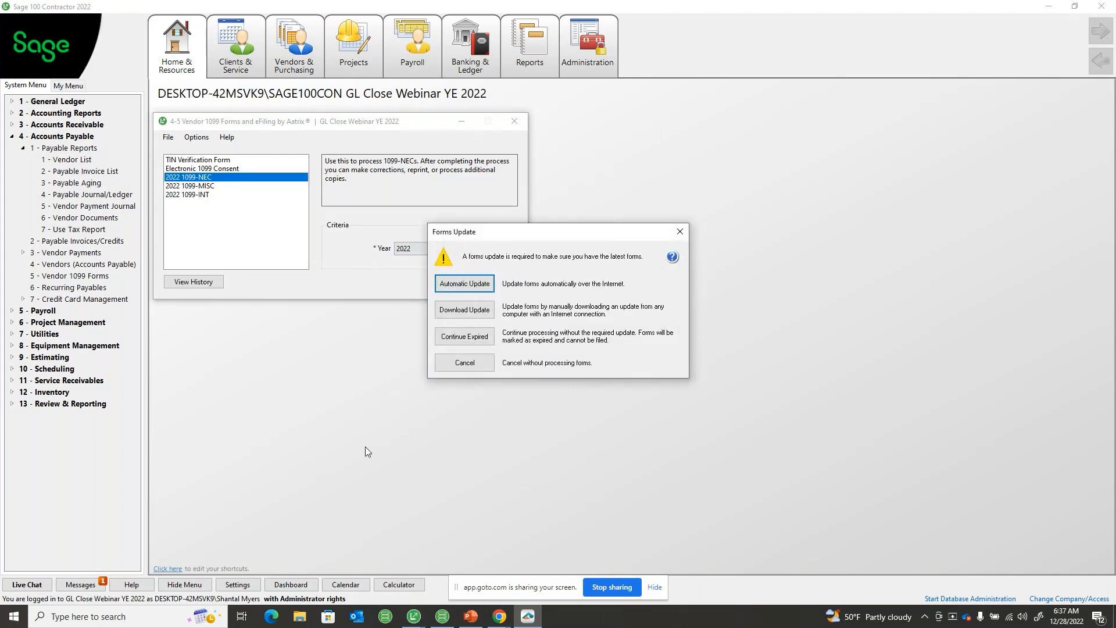
# Run the automatic Aatrix forms update over the Internet, accepting all listed items, and close the updater once it finishes
pyautogui.click(465, 284)
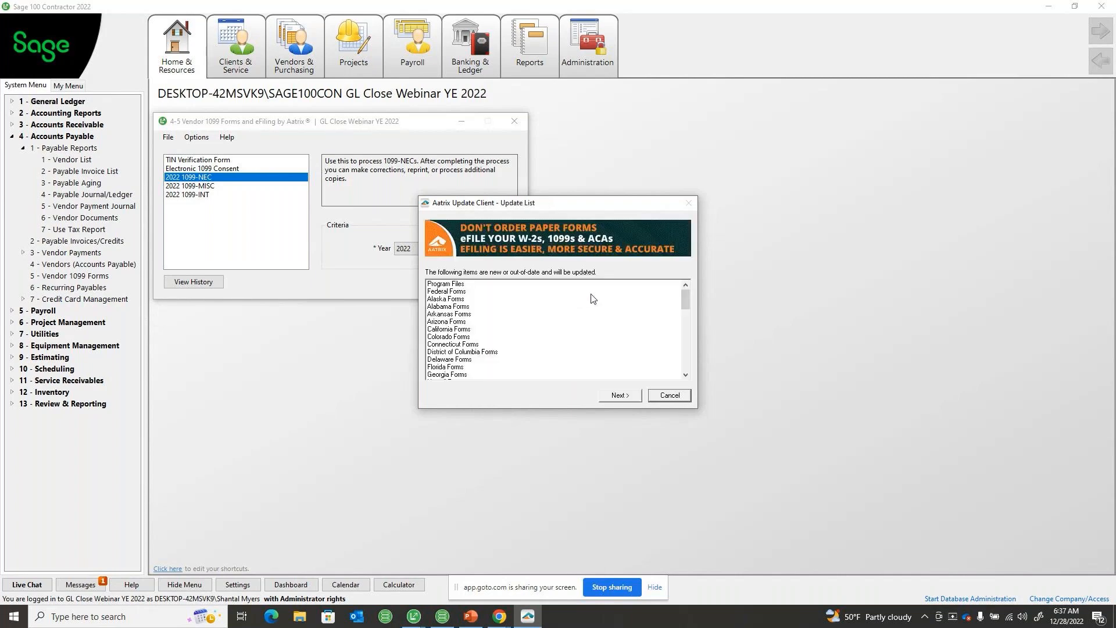
pyautogui.click(616, 395)
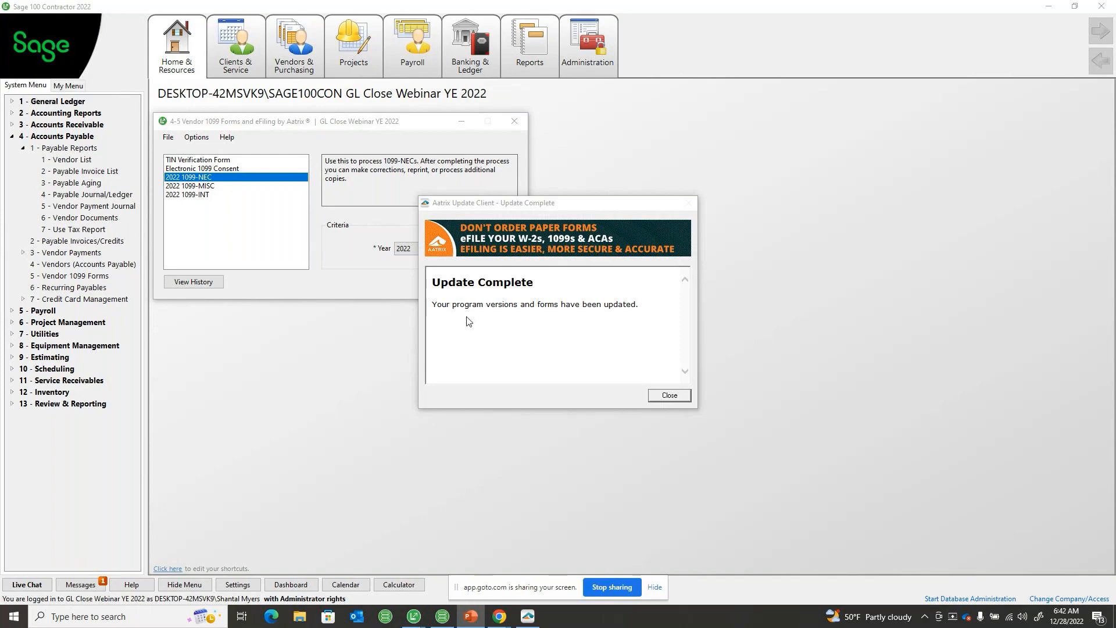
pyautogui.click(669, 396)
pyautogui.click(668, 395)
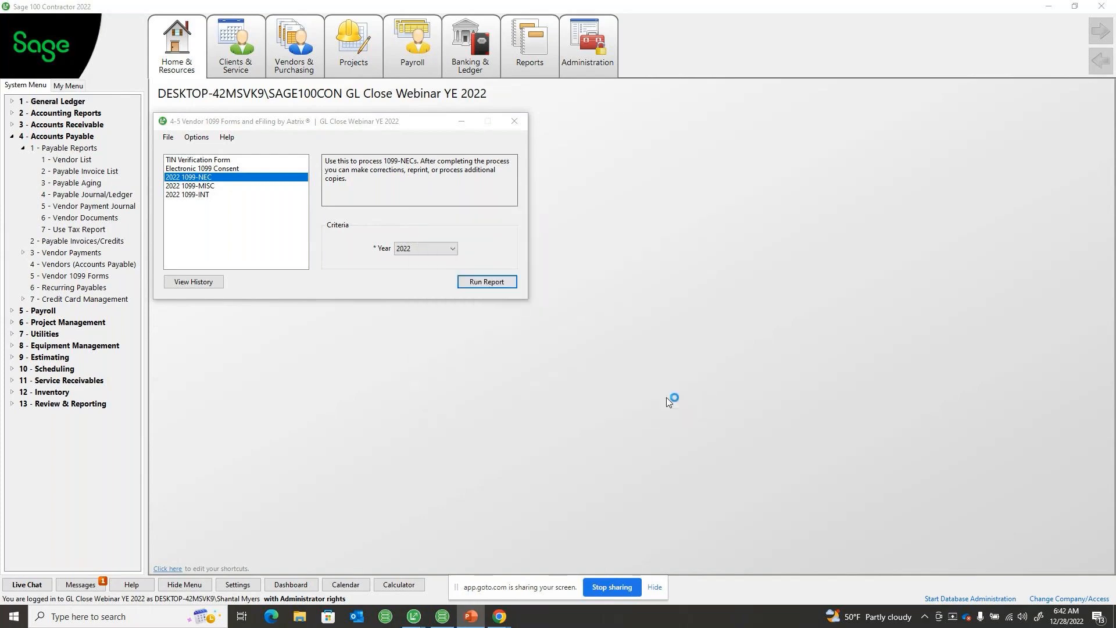
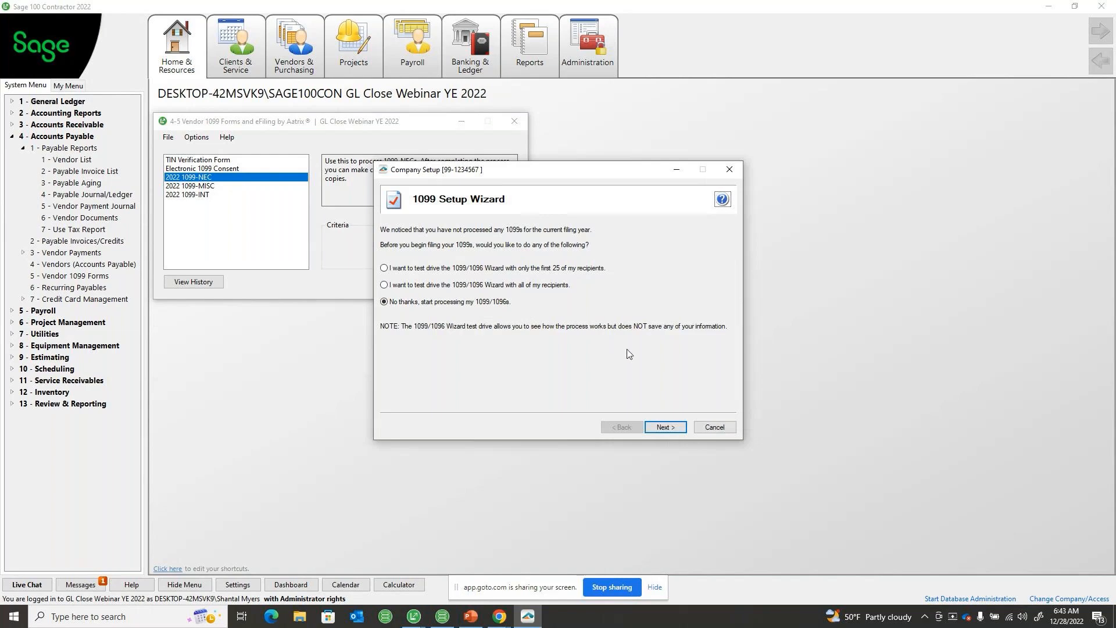
# Start processing the actual 1099/1096s instead of a test drive, accept the payer's EIN, and choose a single 1099 data file
pyautogui.click(667, 428)
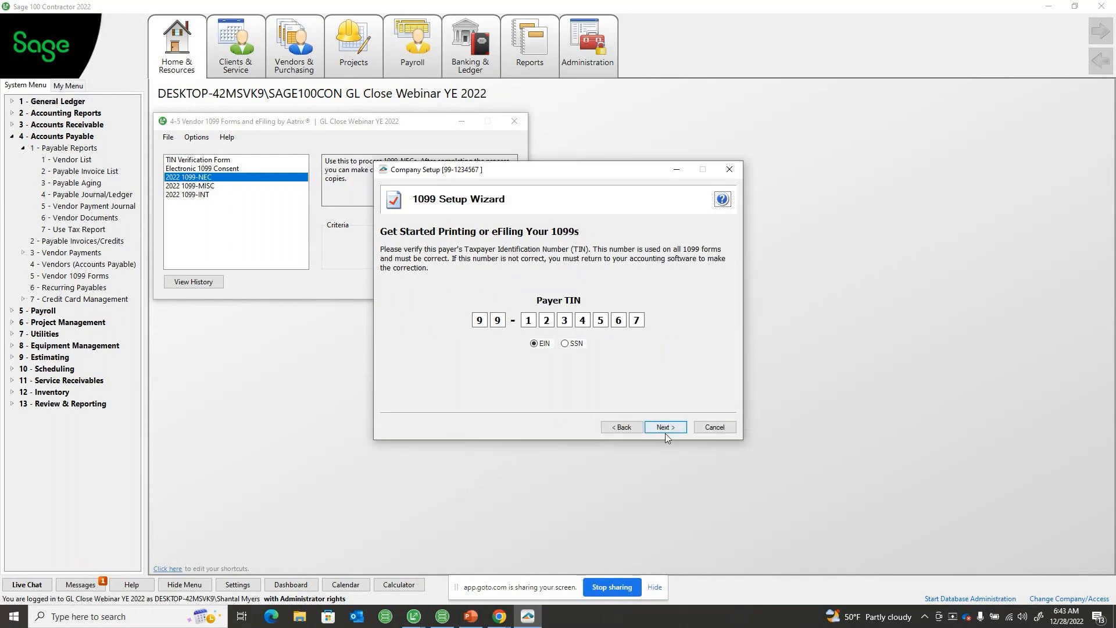
pyautogui.click(665, 434)
pyautogui.click(625, 431)
pyautogui.click(666, 428)
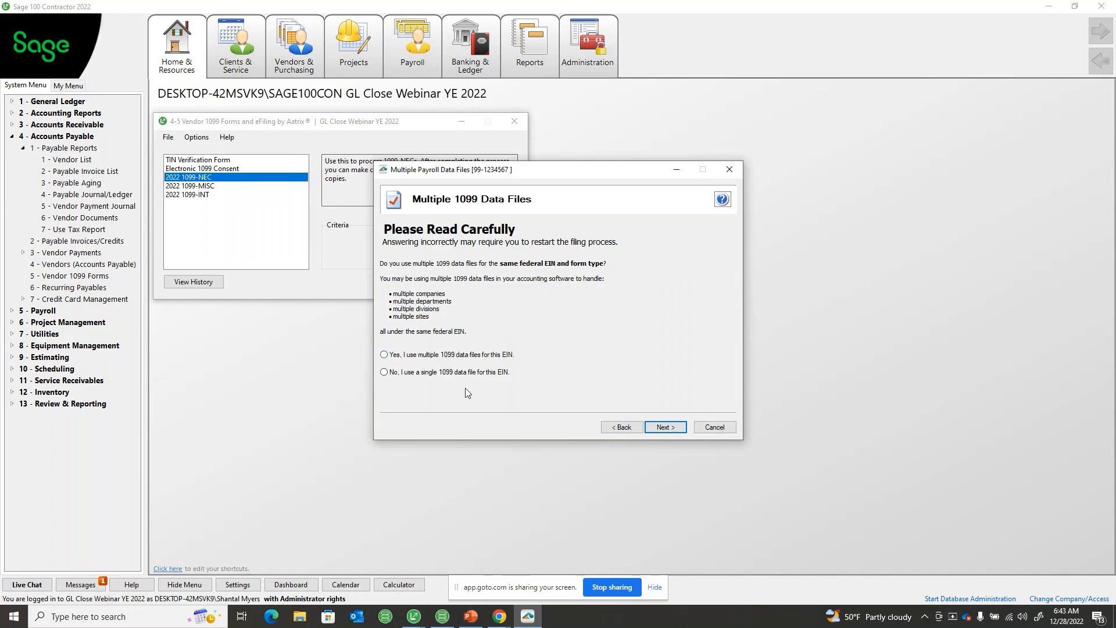
pyautogui.click(384, 372)
pyautogui.click(665, 428)
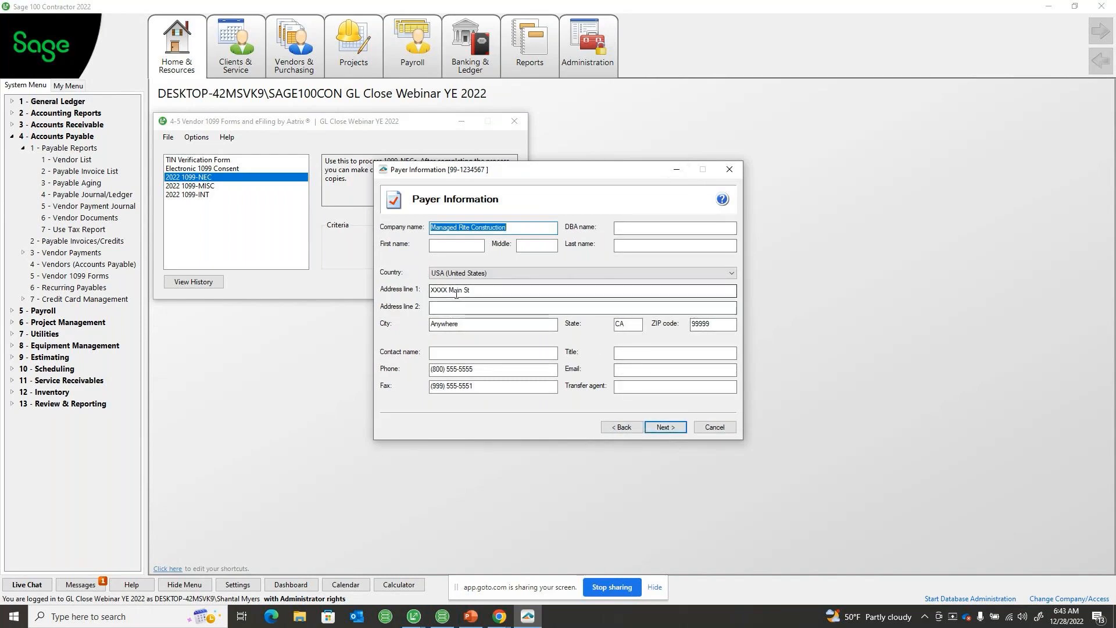
# Replace the placeholder street number in the payer's address line 1 and accept the payer information
pyautogui.moveTo(447, 290); pyautogui.dragTo(419, 290)
pyautogui.write('1234')
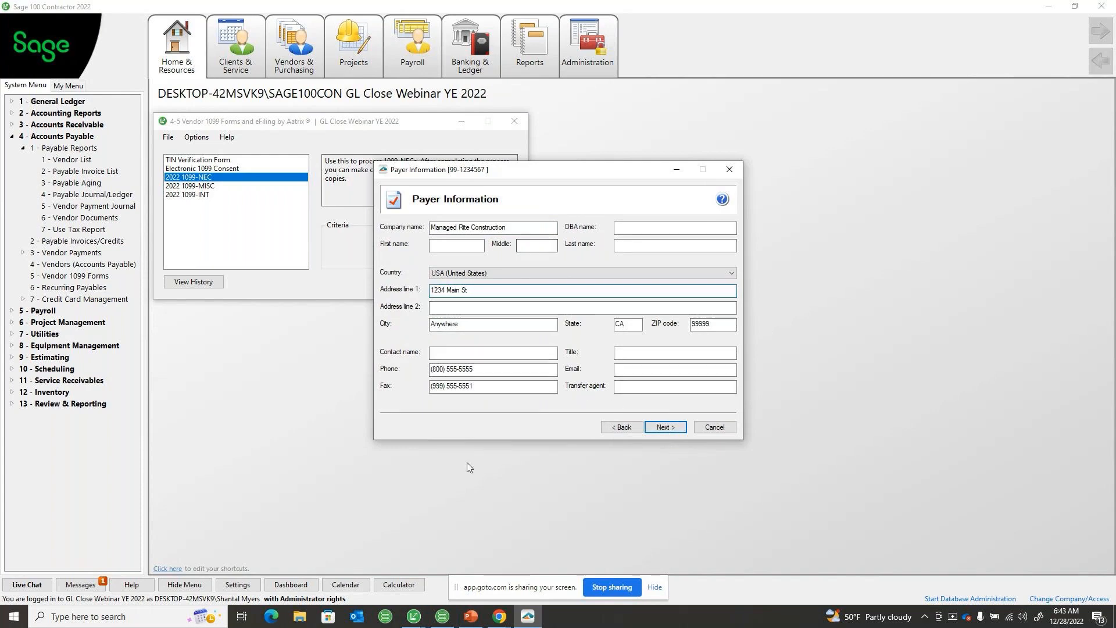
pyautogui.click(666, 428)
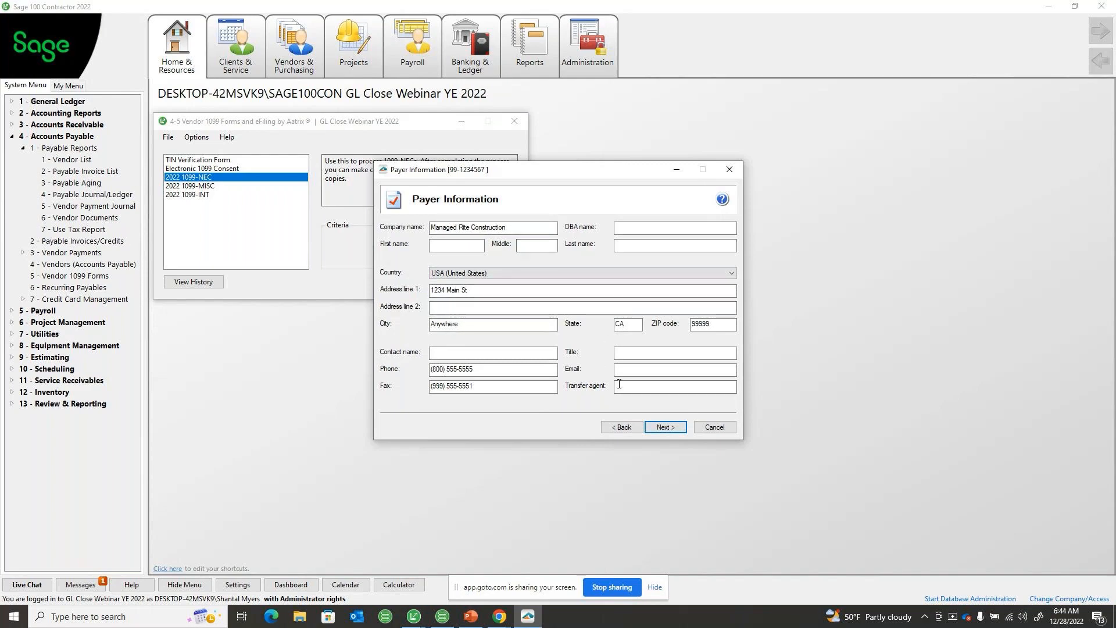
pyautogui.click(654, 429)
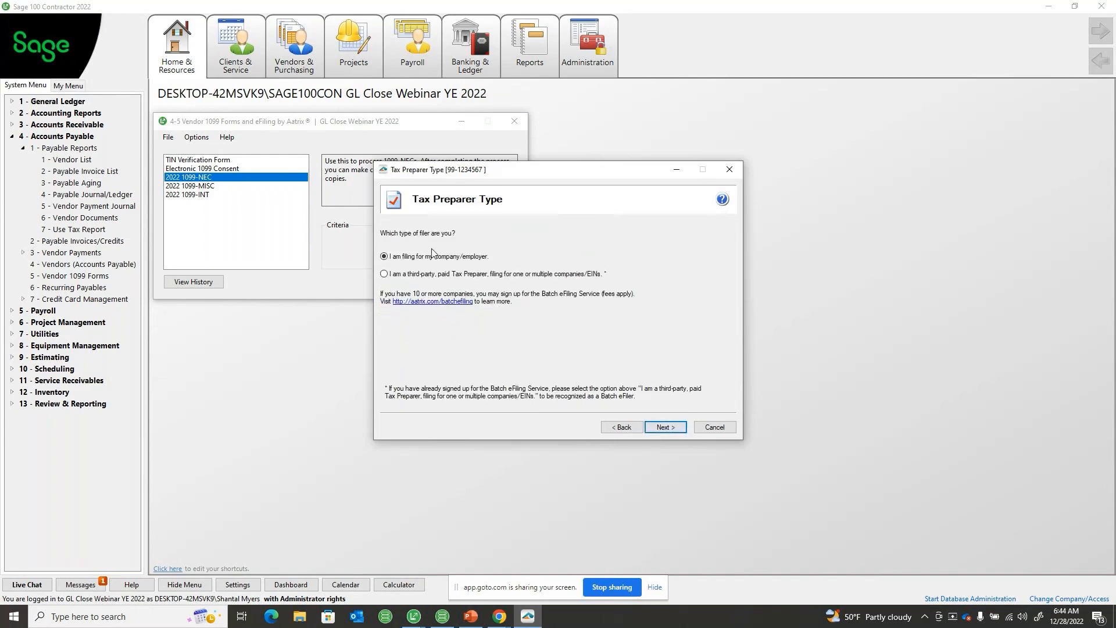
# Accept filing for own company, no state or local tax items, no electronic-only recipients, no RIN truncation, and printed zeros
pyautogui.click(664, 427)
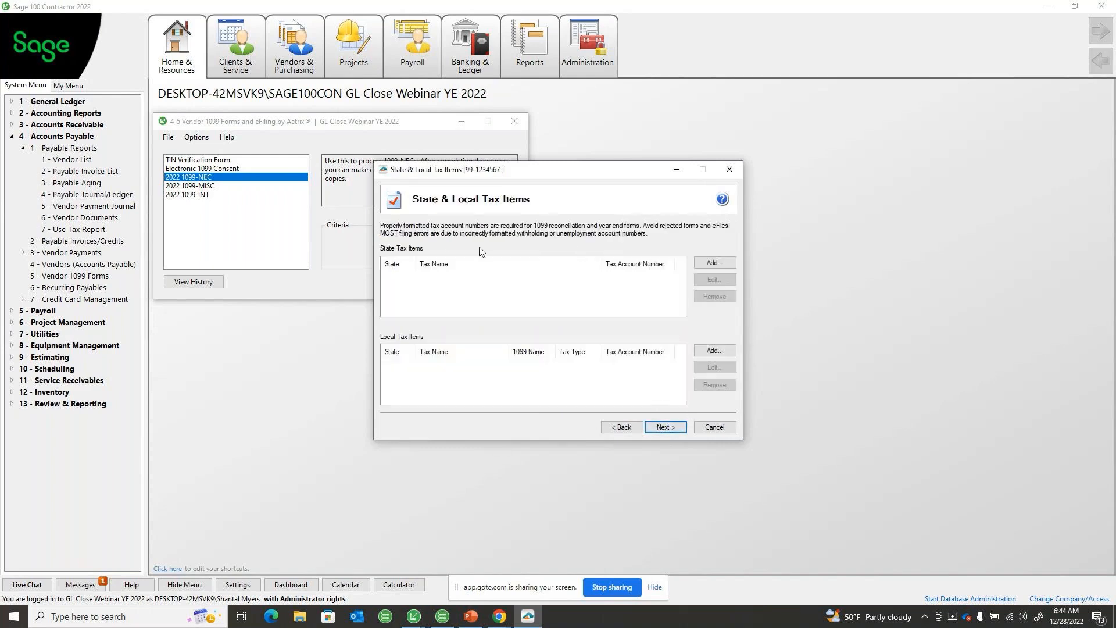
pyautogui.click(671, 429)
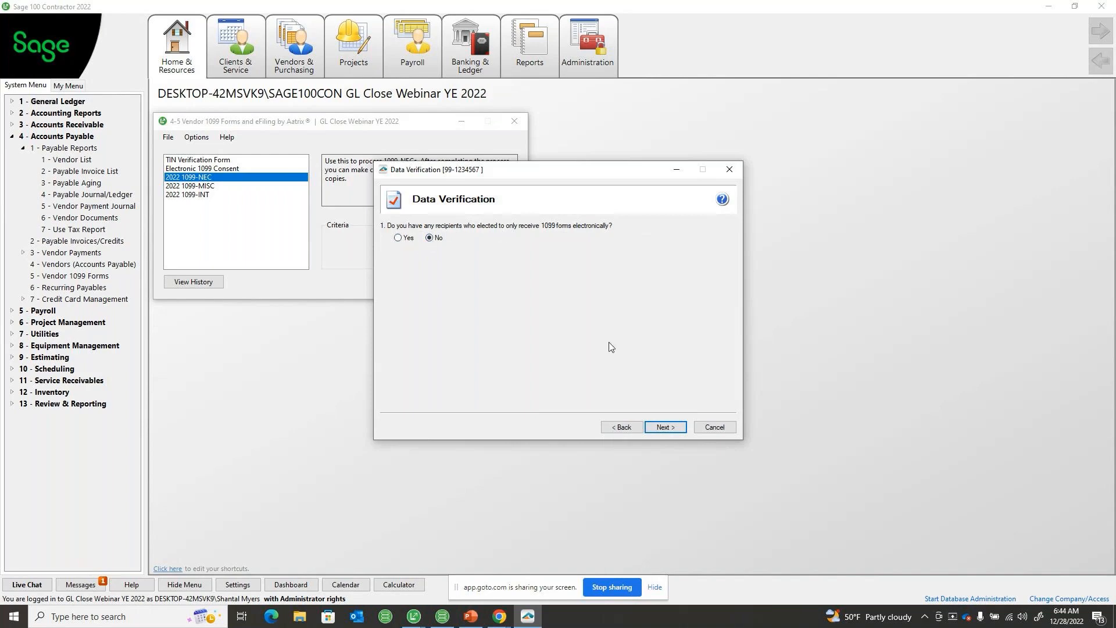
pyautogui.click(666, 428)
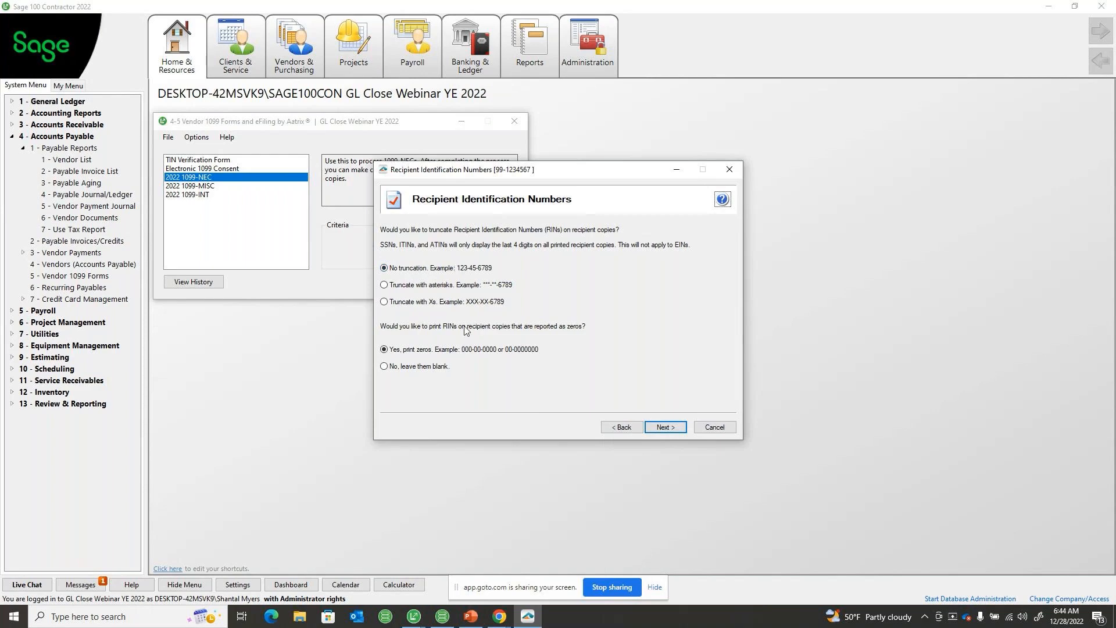
pyautogui.click(660, 428)
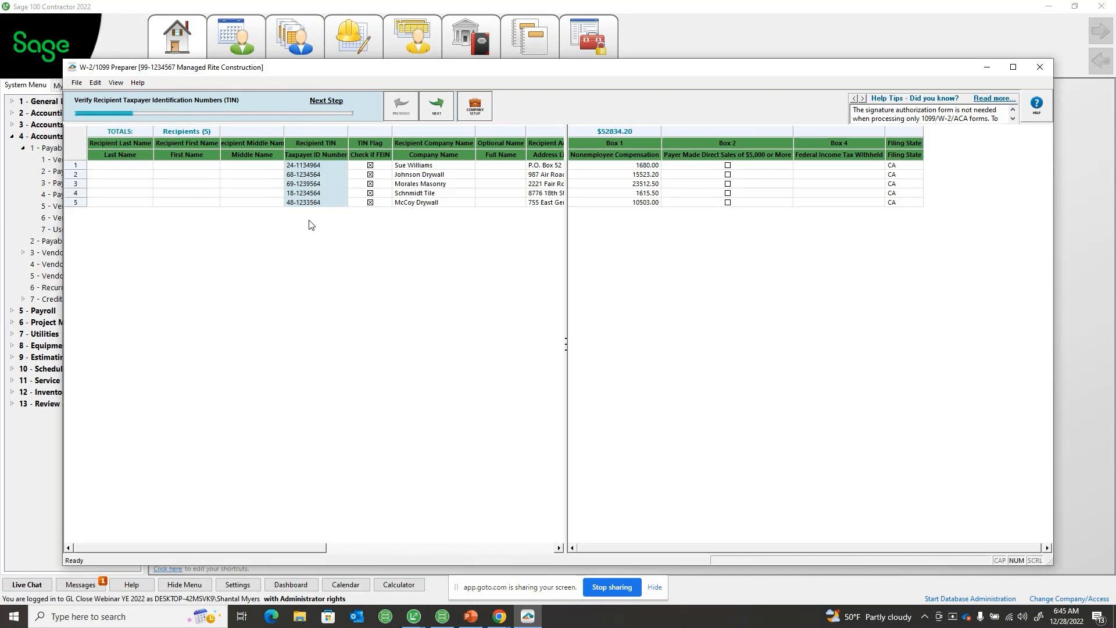
# Verify the recipients' TINs, FEIN flags, names, addresses, income boxes and filing state, and continue to the 1099 printing and filing options
pyautogui.click(437, 112)
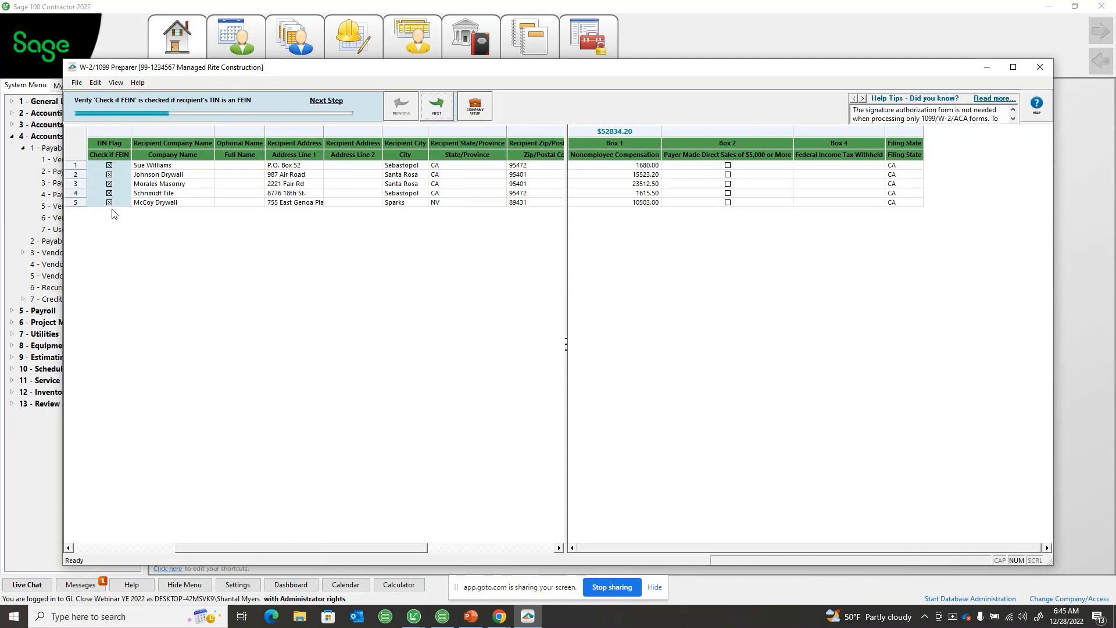
pyautogui.click(442, 109)
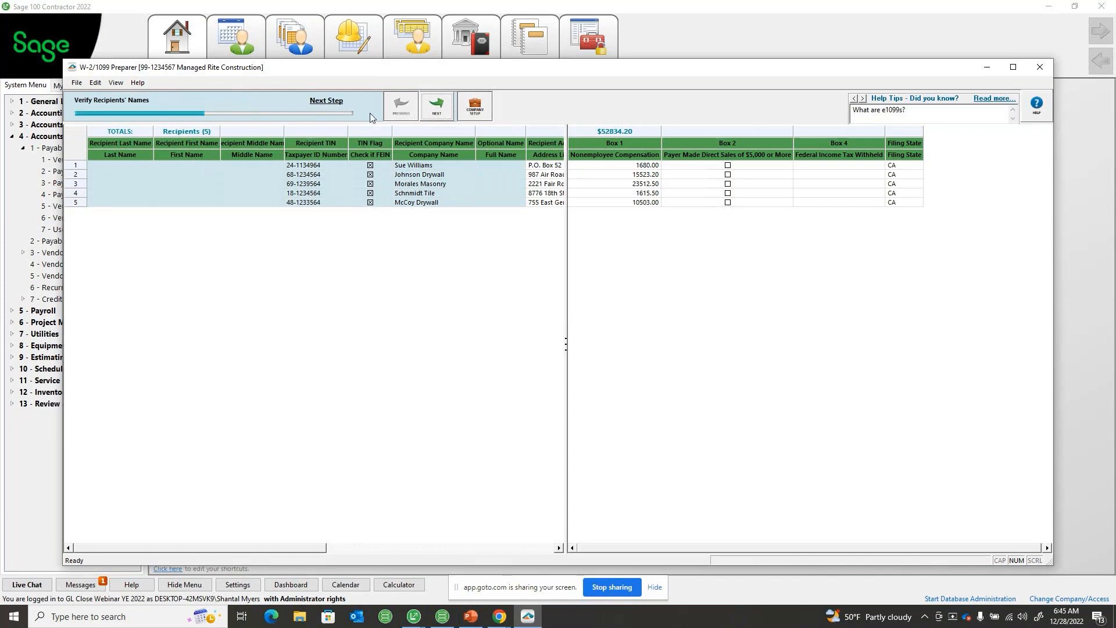
pyautogui.click(428, 109)
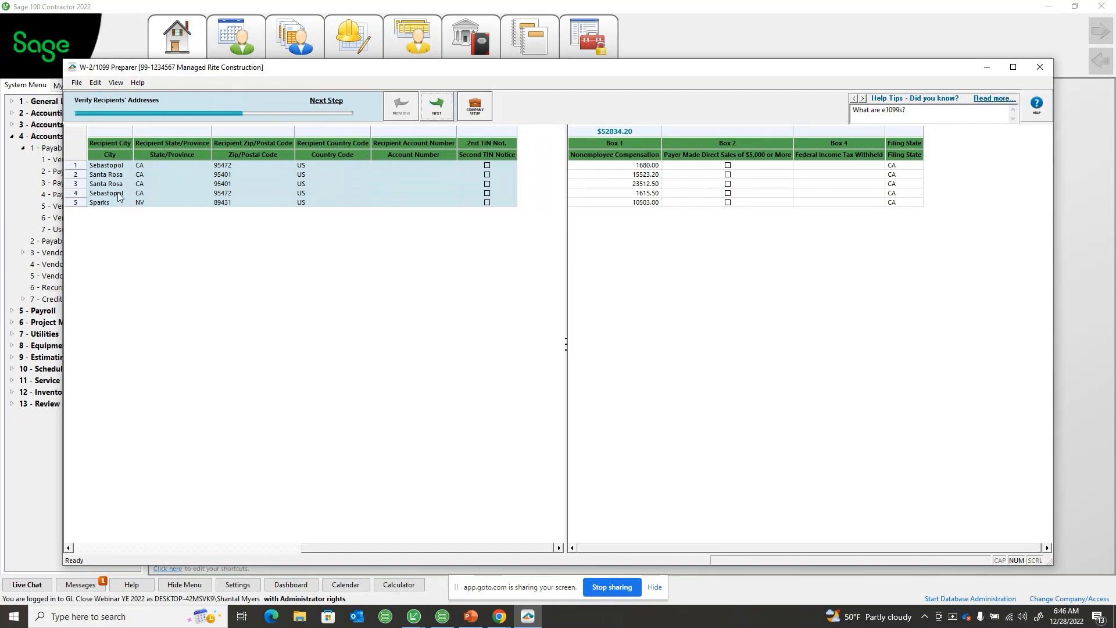
pyautogui.click(448, 112)
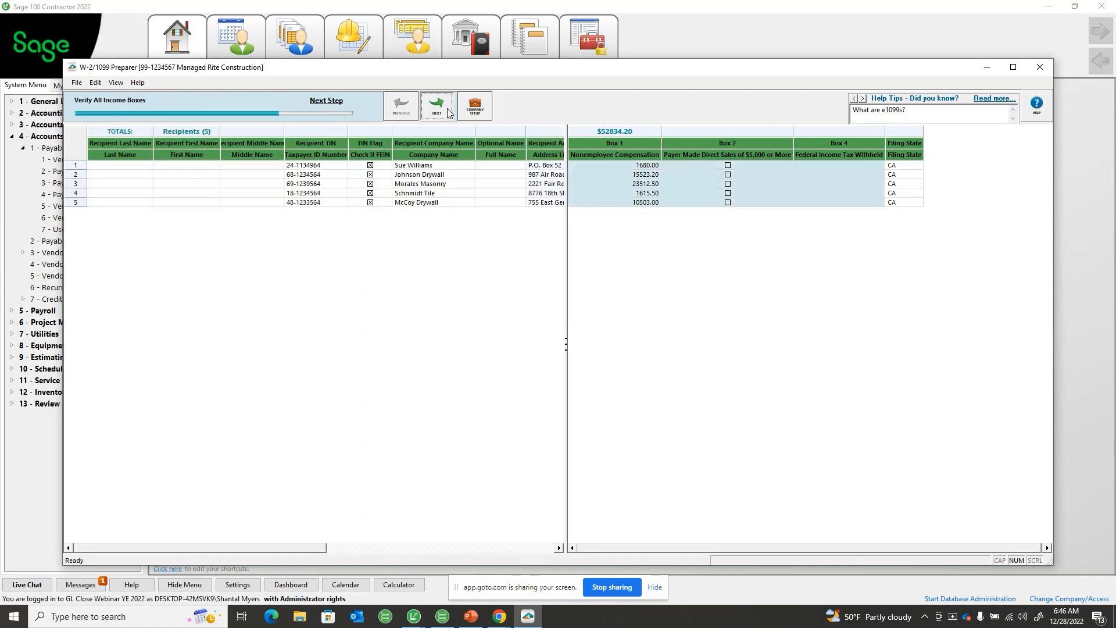
pyautogui.click(446, 110)
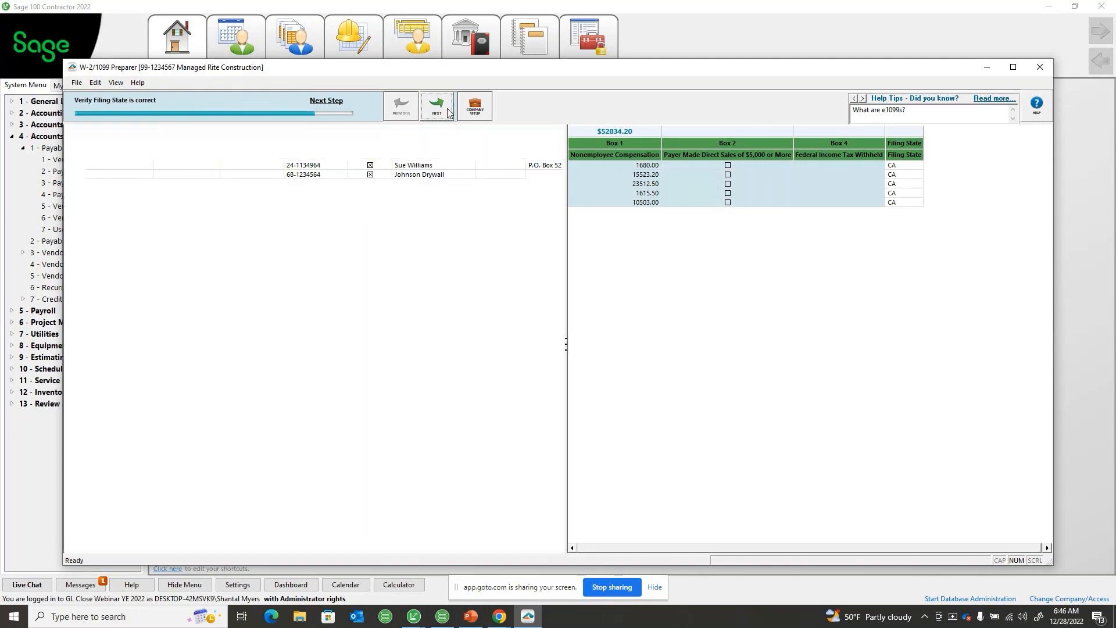
pyautogui.click(441, 111)
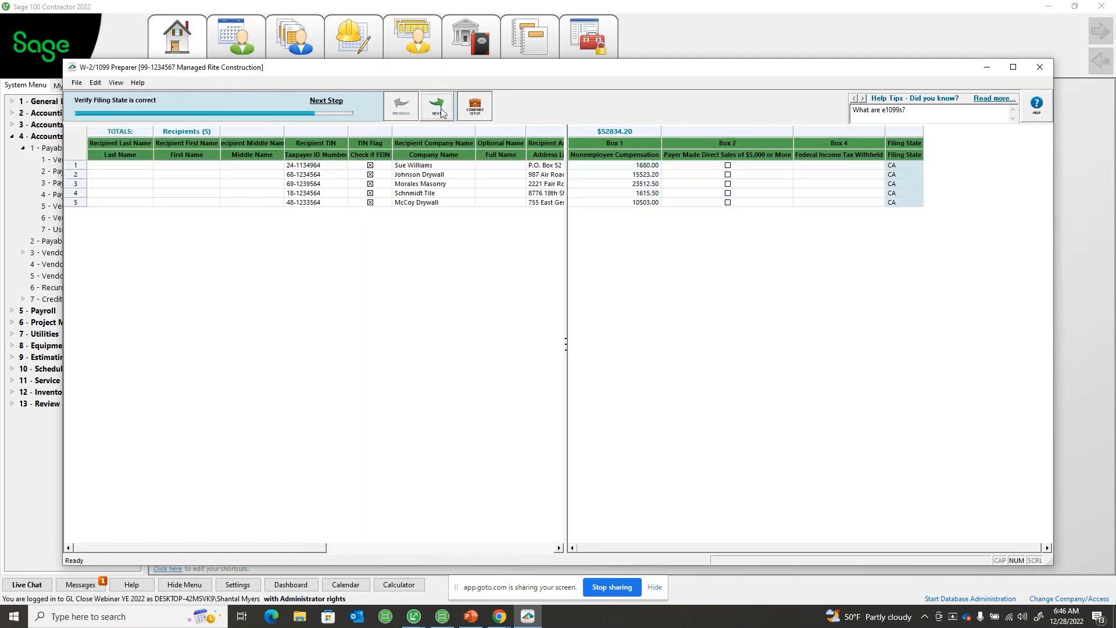
pyautogui.click(441, 110)
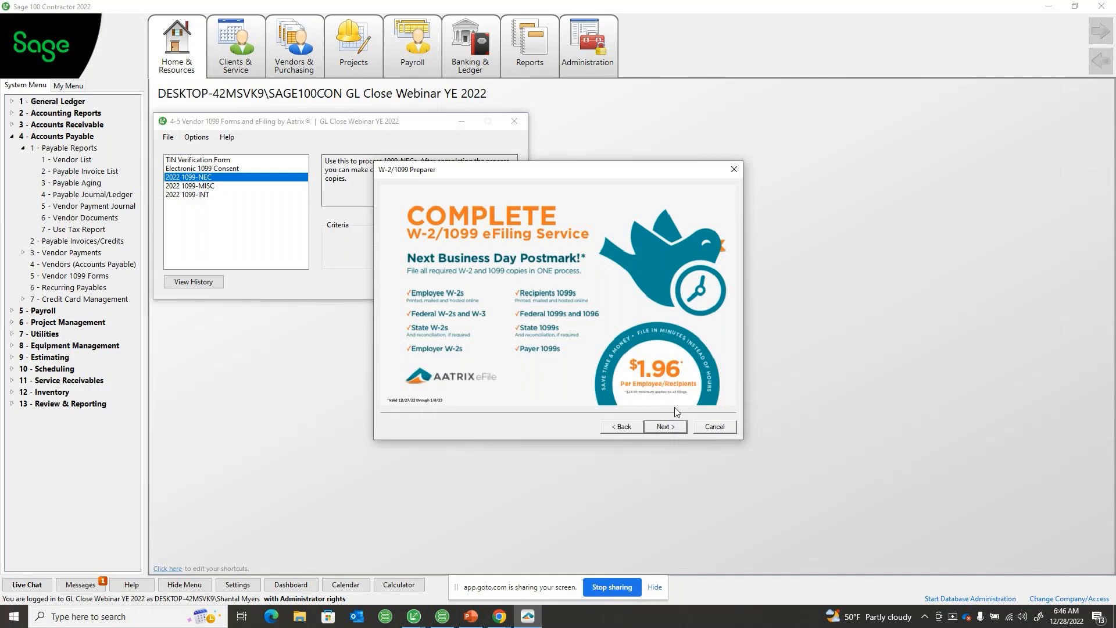
pyautogui.click(675, 427)
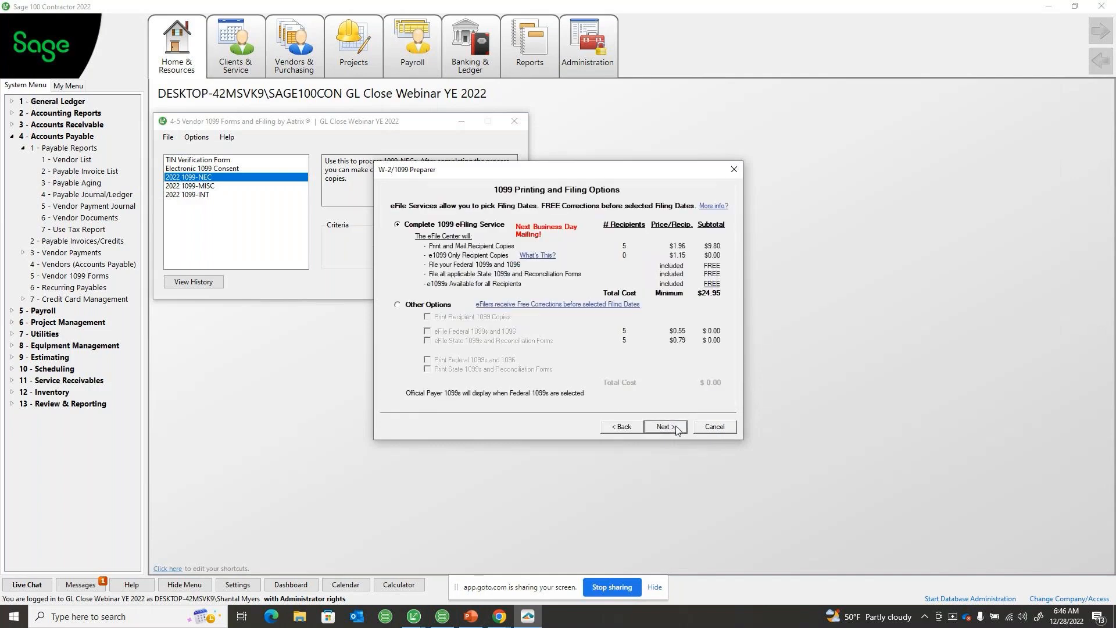
# Try the Other Options choice with printed recipient copies and official federal and state 1099 copies, leaving eFiling off
pyautogui.click(398, 305)
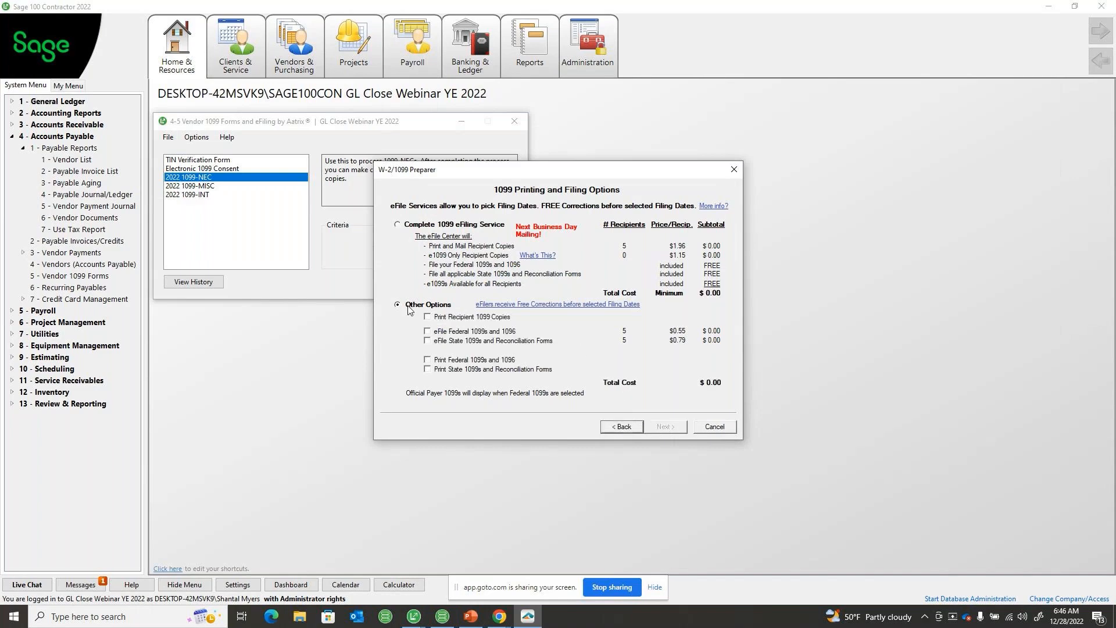
pyautogui.click(428, 361)
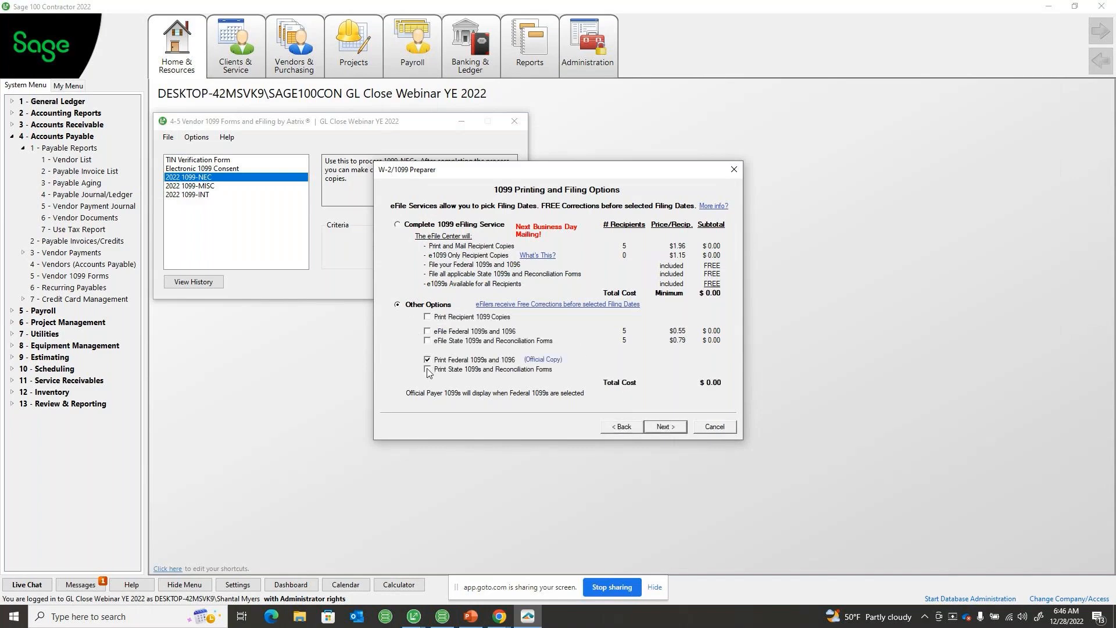
pyautogui.click(428, 369)
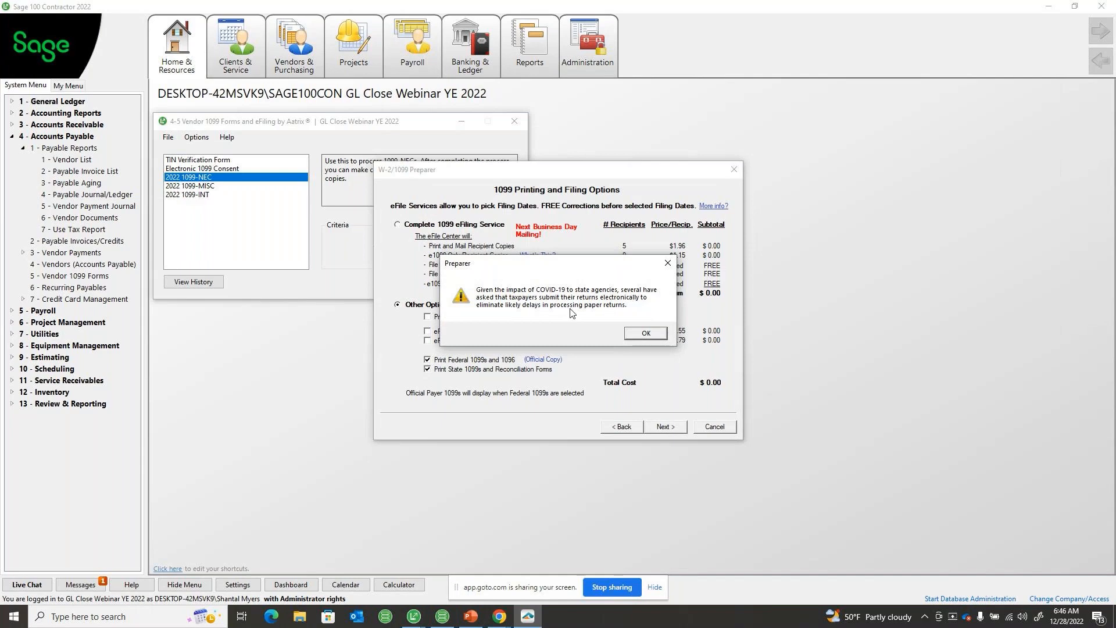
pyautogui.click(646, 335)
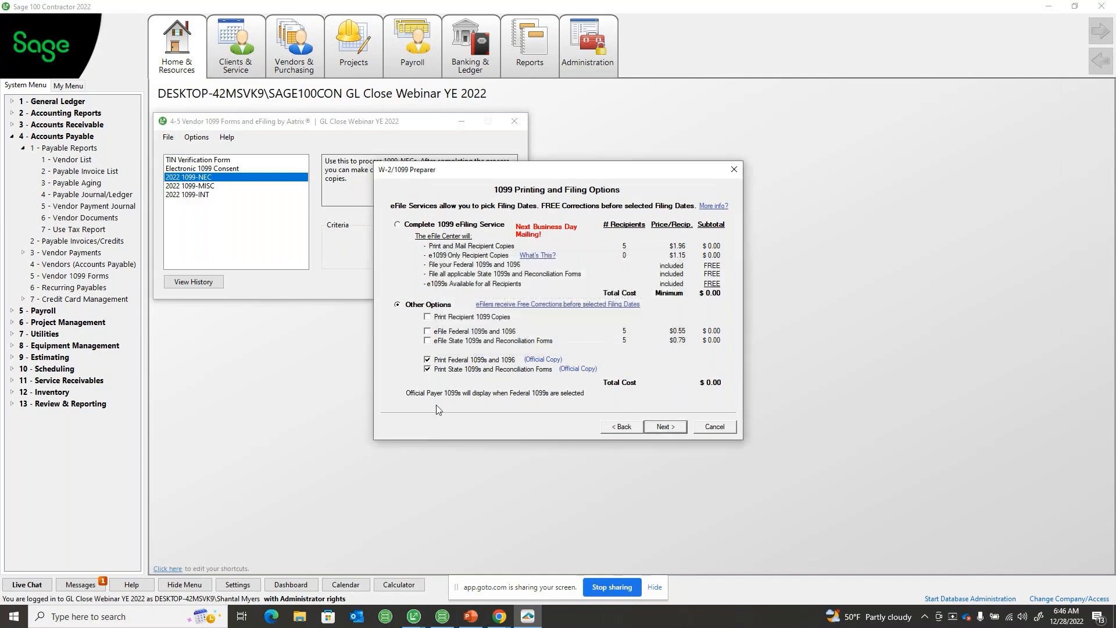
pyautogui.click(428, 316)
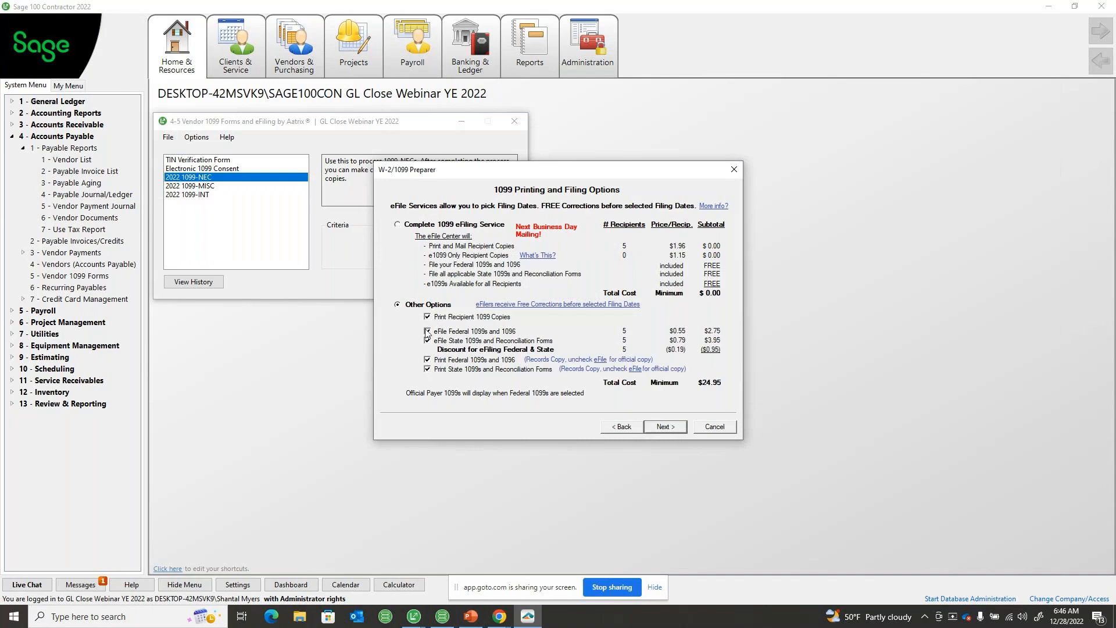
pyautogui.click(427, 332)
pyautogui.click(428, 340)
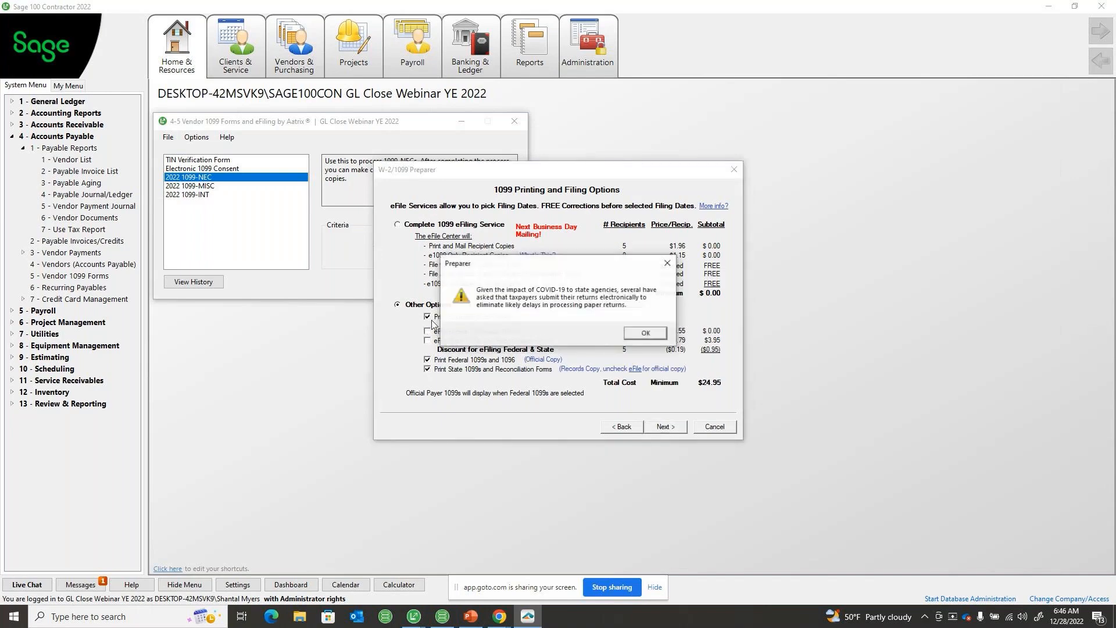
pyautogui.click(645, 334)
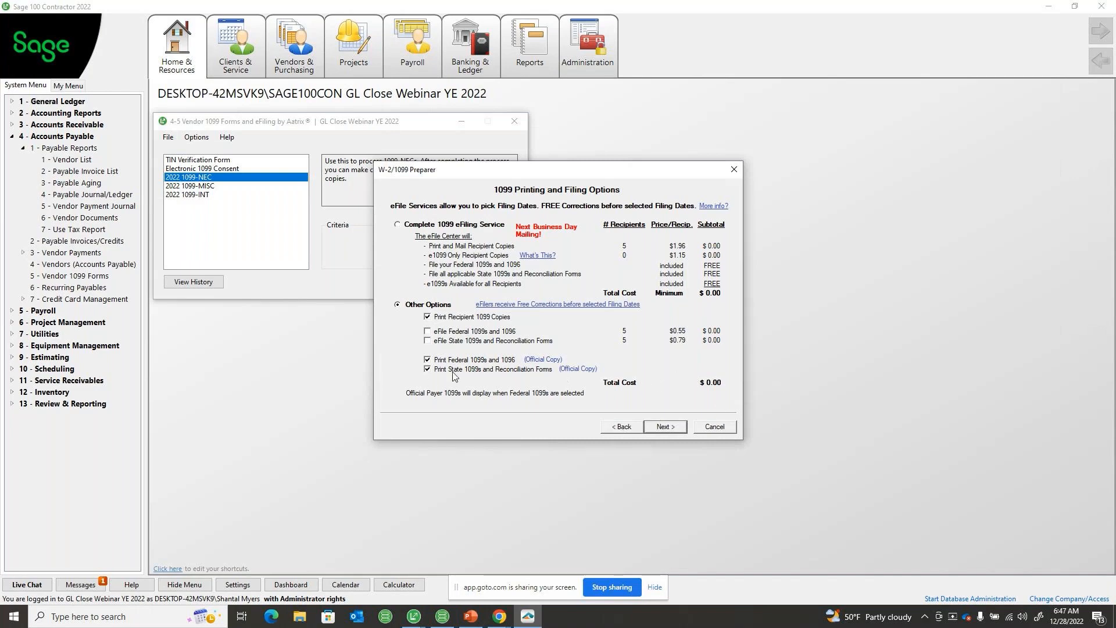
# Clear all the print options and try eFiling only the federal and state 1099s
pyautogui.click(428, 370)
pyautogui.click(428, 359)
pyautogui.click(428, 317)
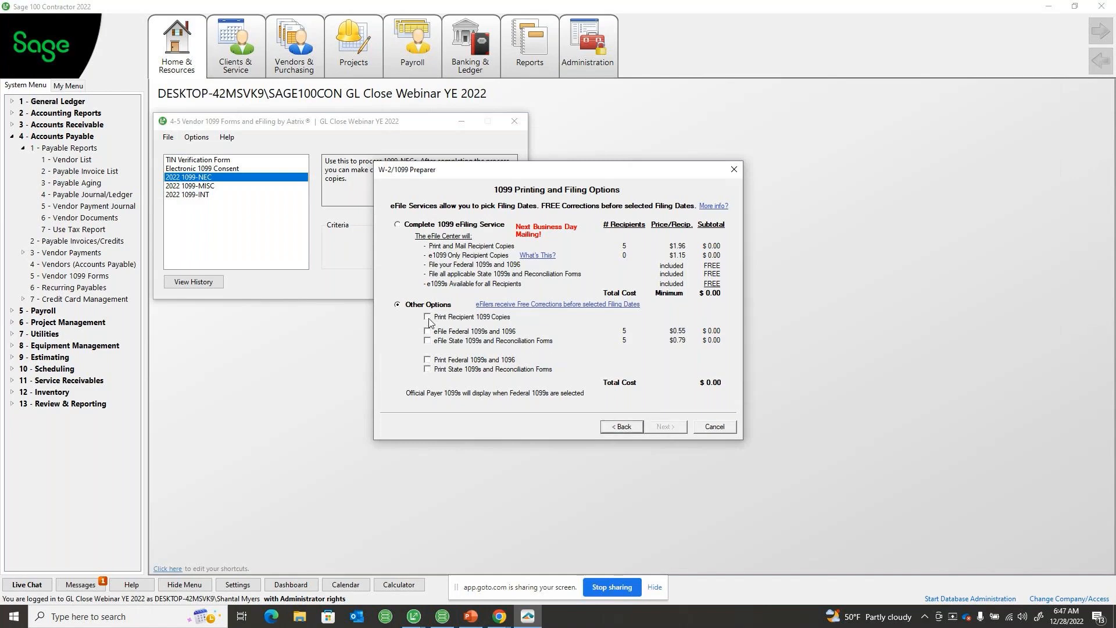
pyautogui.click(428, 331)
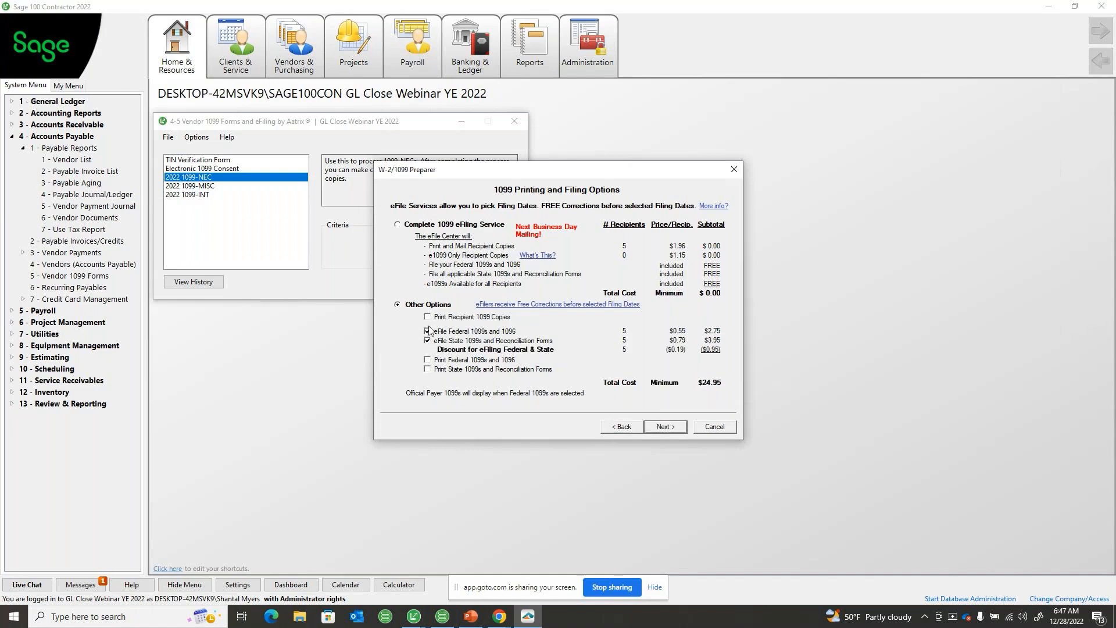
# Select the Complete 1099 eFiling Service without a PDF archive, keeping California as the state to file
pyautogui.click(405, 227)
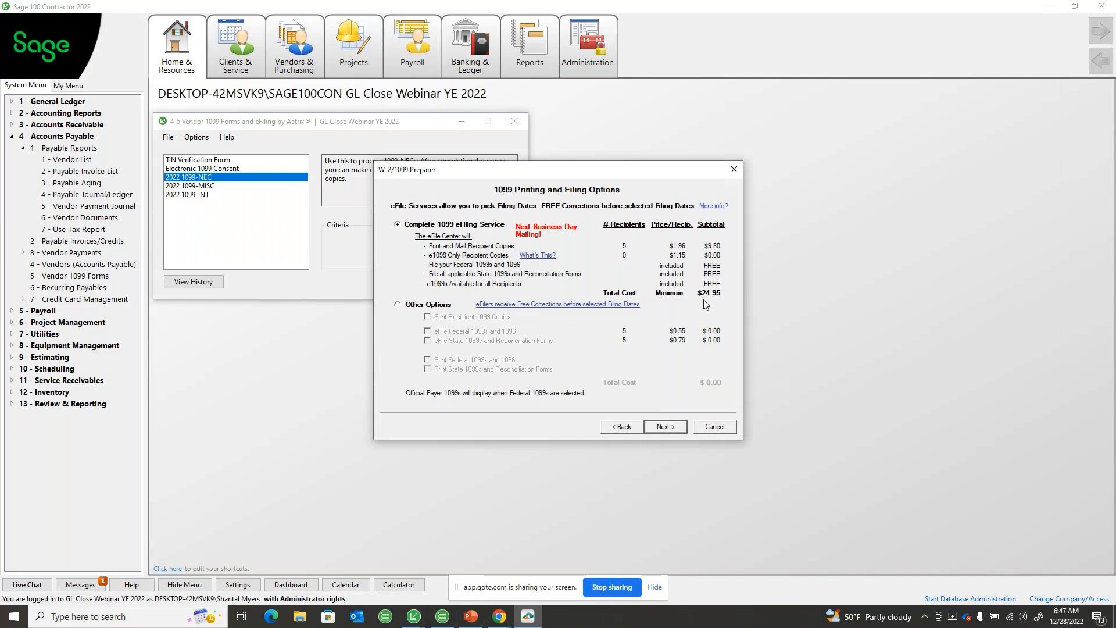
pyautogui.click(671, 430)
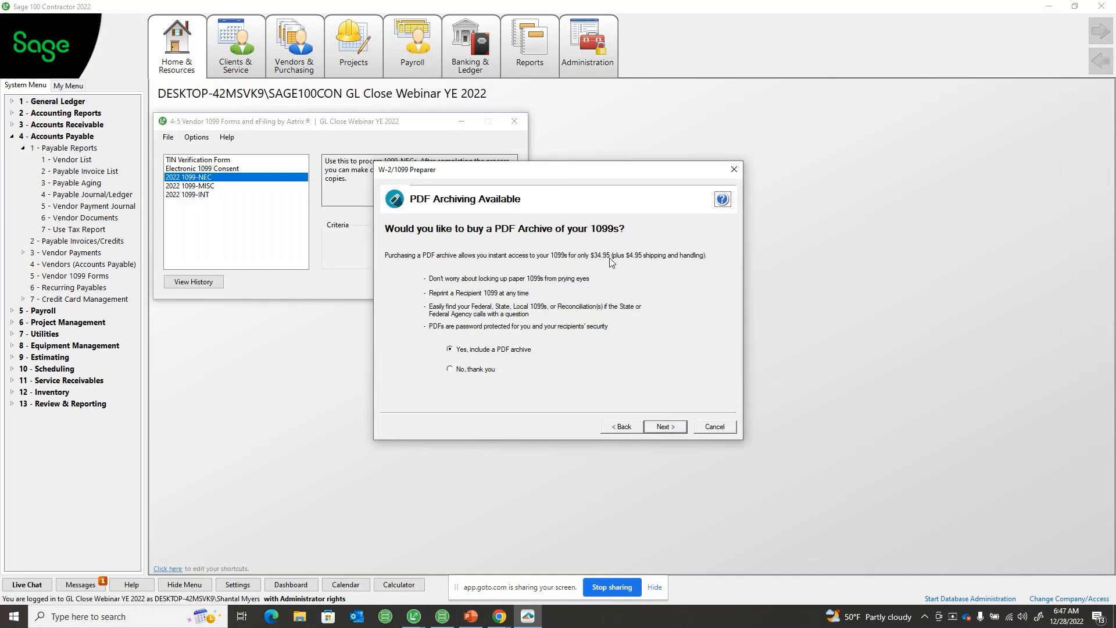
pyautogui.click(490, 375)
pyautogui.click(664, 427)
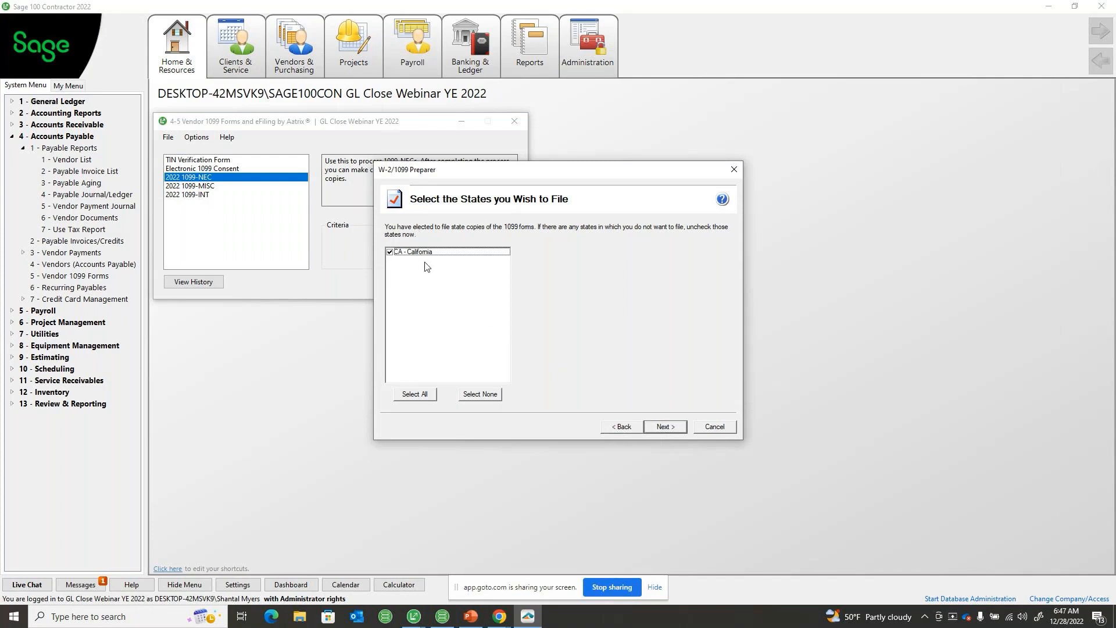
pyautogui.click(668, 429)
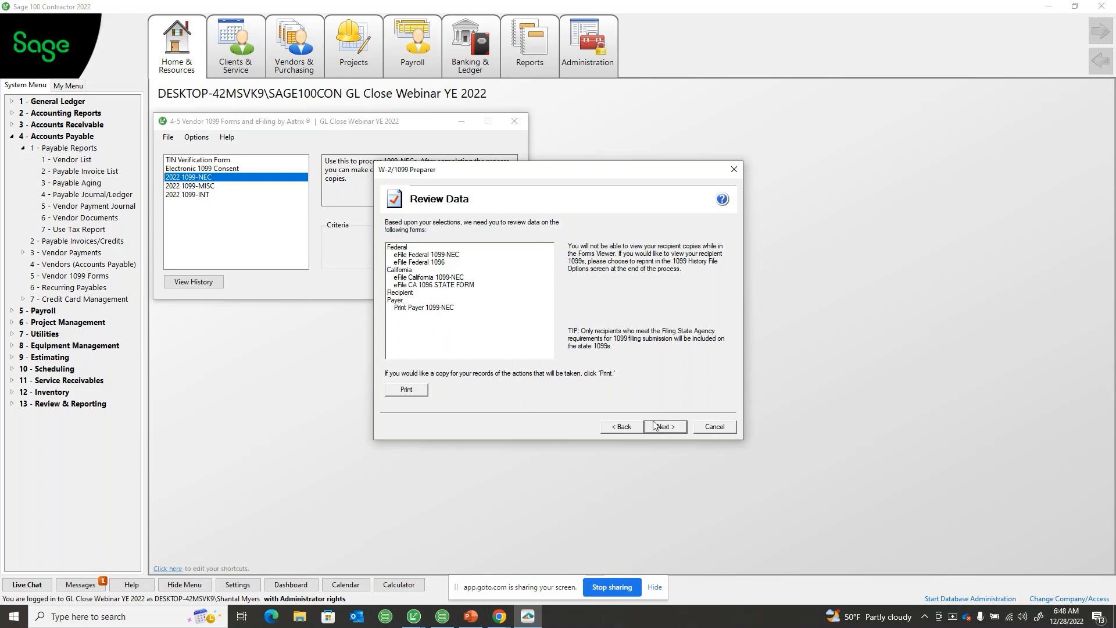
# Accept the list of forms to review and print the Federal 1099-NEC copy to Adobe PDF as 2022 1099-NEC on the Desktop
pyautogui.click(670, 424)
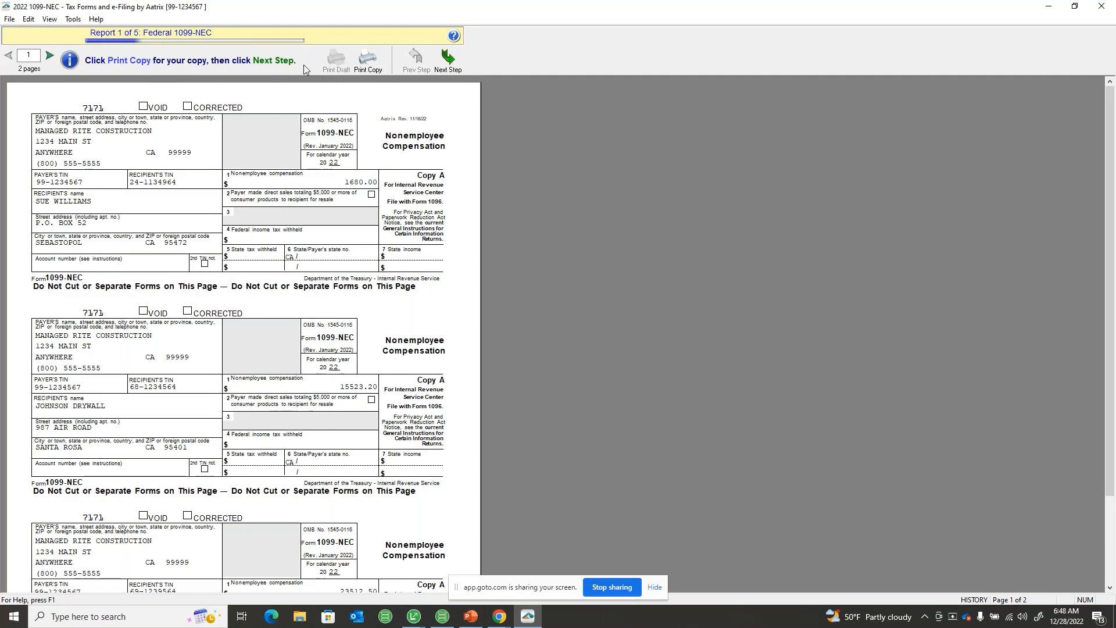
pyautogui.click(376, 64)
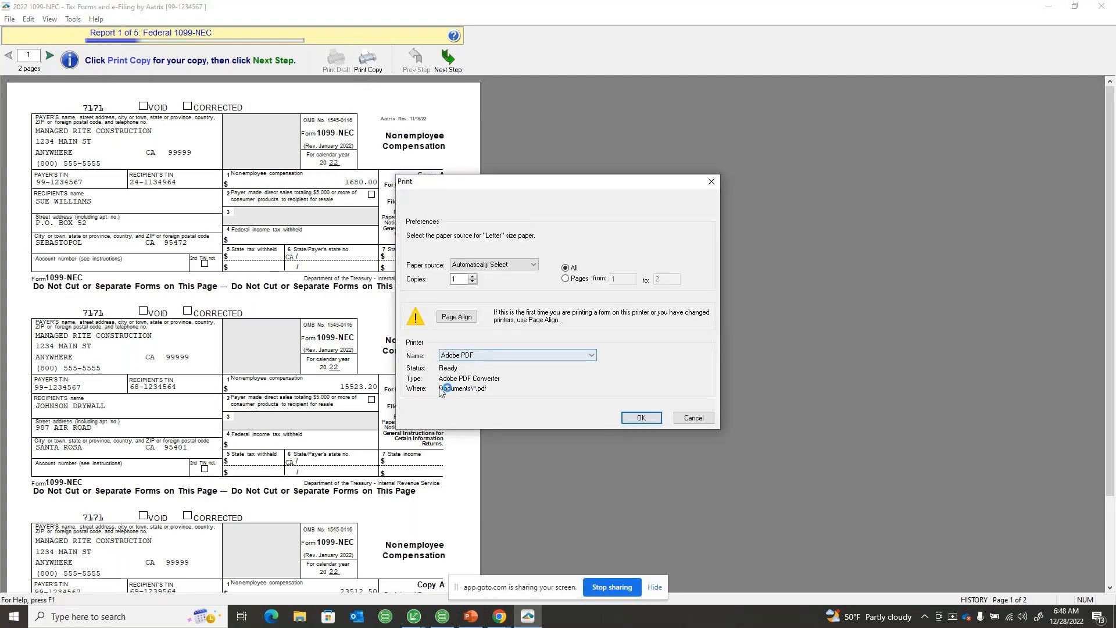
pyautogui.click(636, 413)
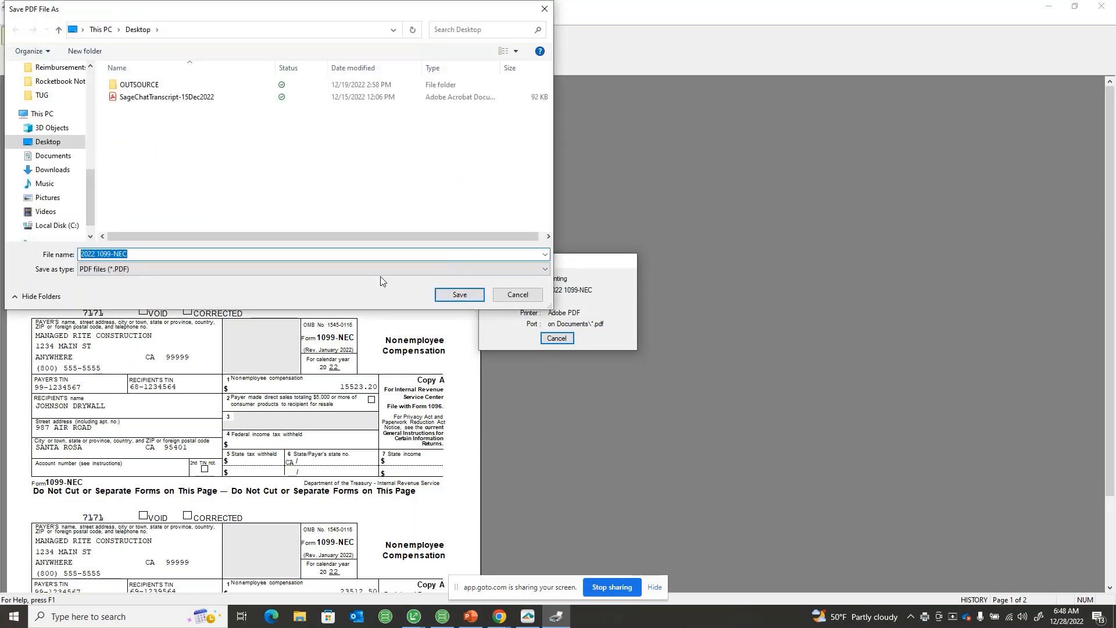
pyautogui.click(458, 295)
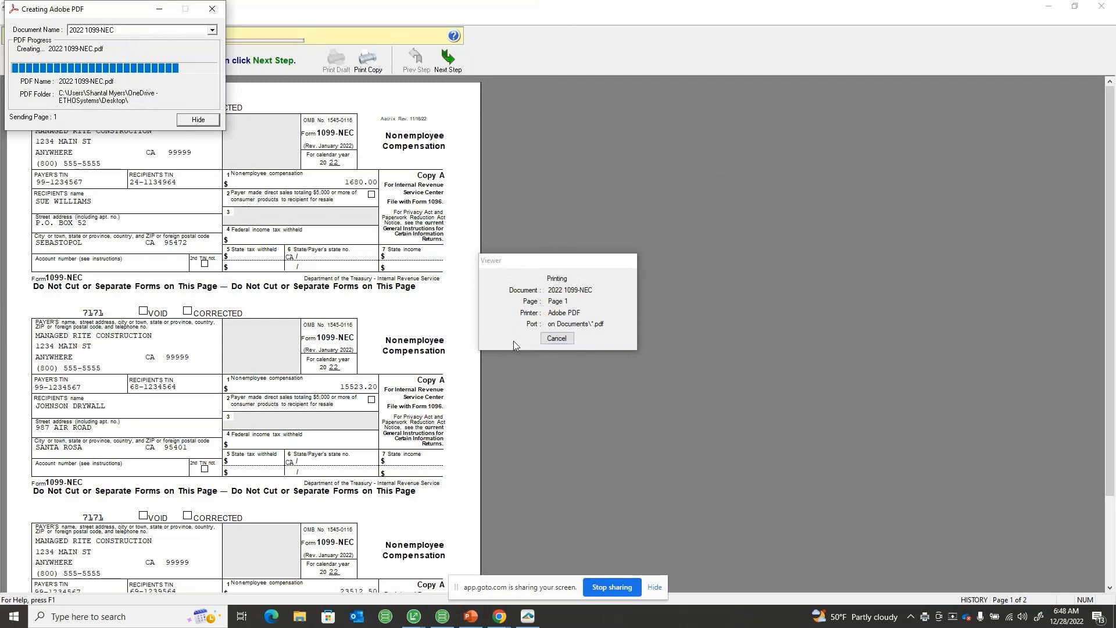
# Print the Federal 1096 copy to Adobe PDF as 2022 1096 Federal Report on the Desktop, and close the generated PDF
pyautogui.click(453, 58)
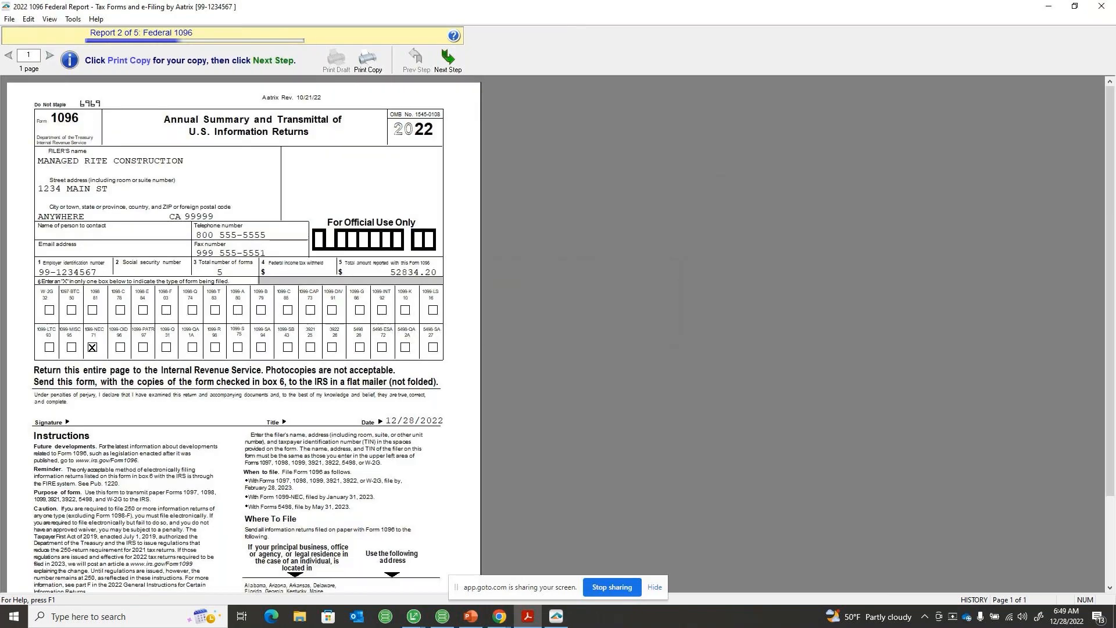
pyautogui.click(375, 68)
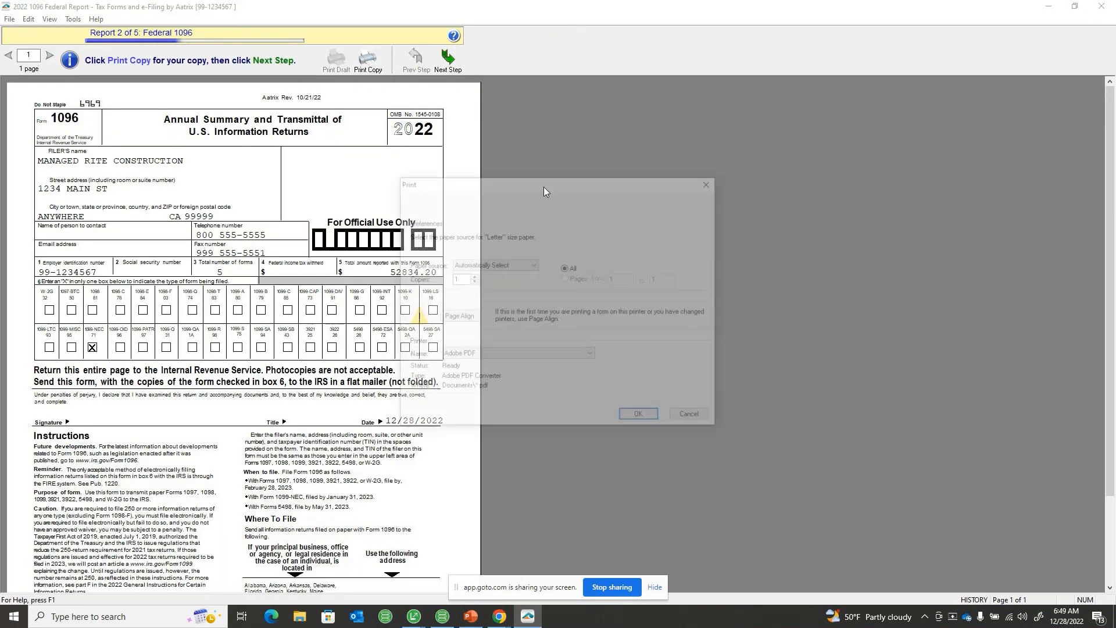
pyautogui.click(641, 417)
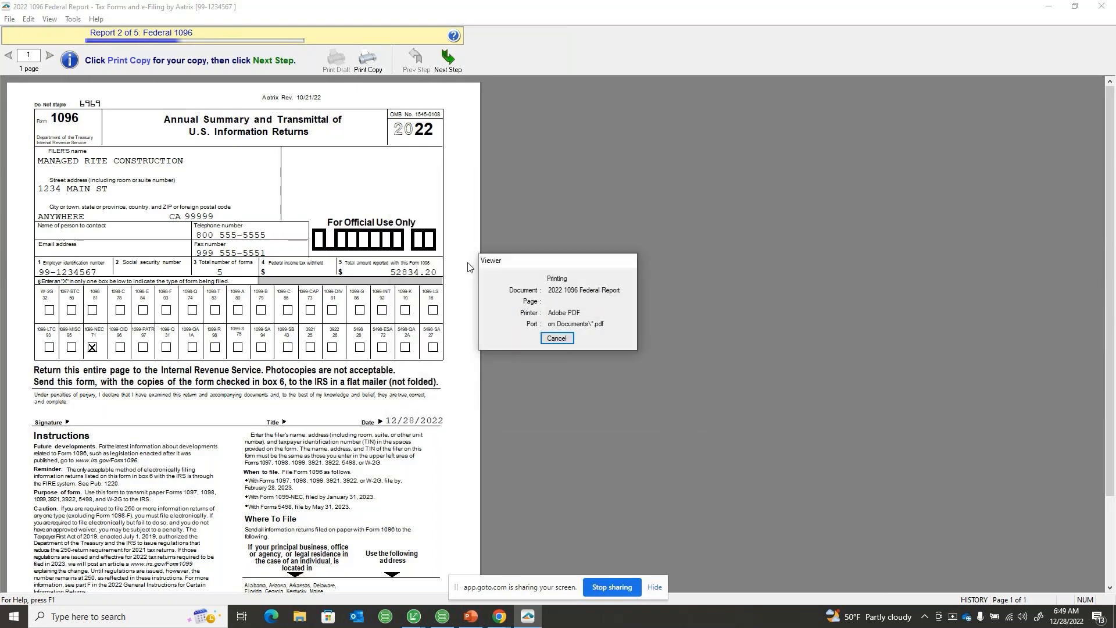
pyautogui.click(457, 296)
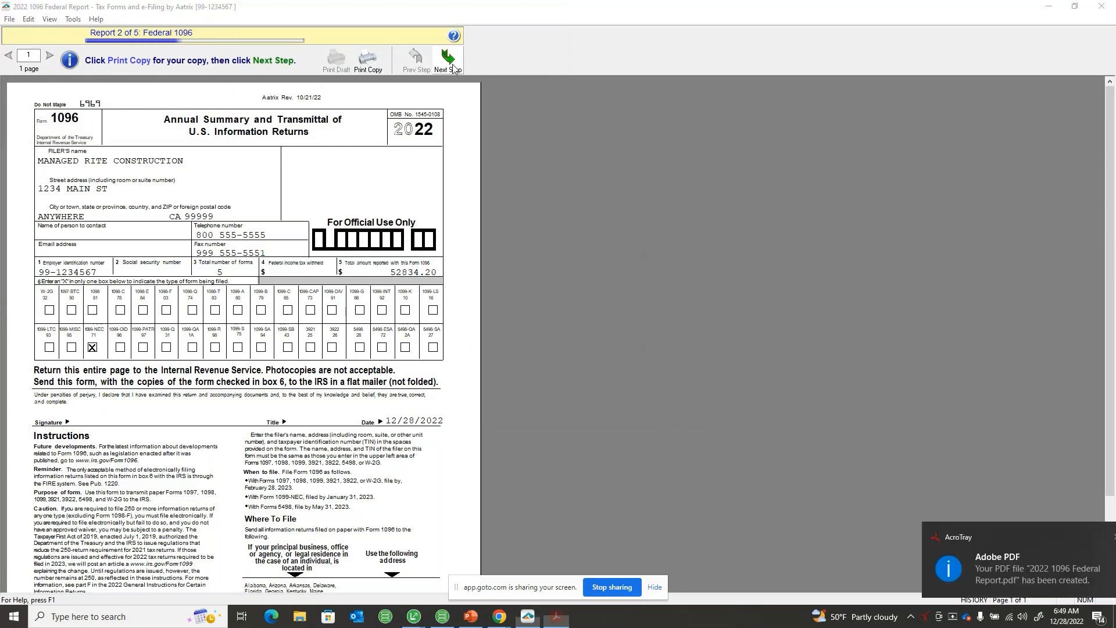
pyautogui.click(453, 68)
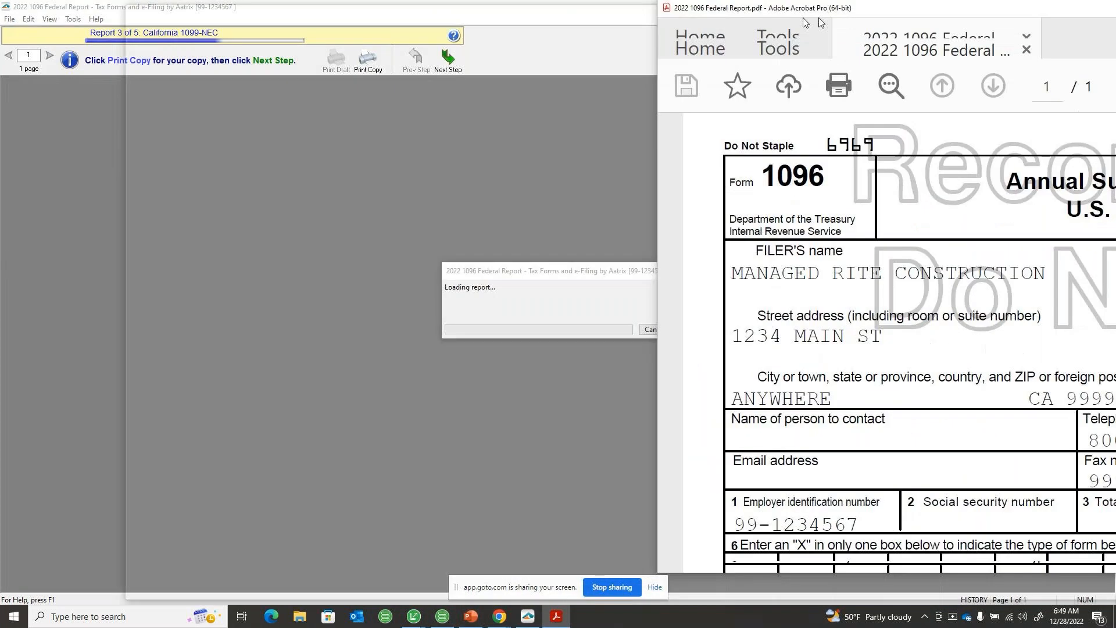
pyautogui.moveTo(804, 18); pyautogui.dragTo(365, 32)
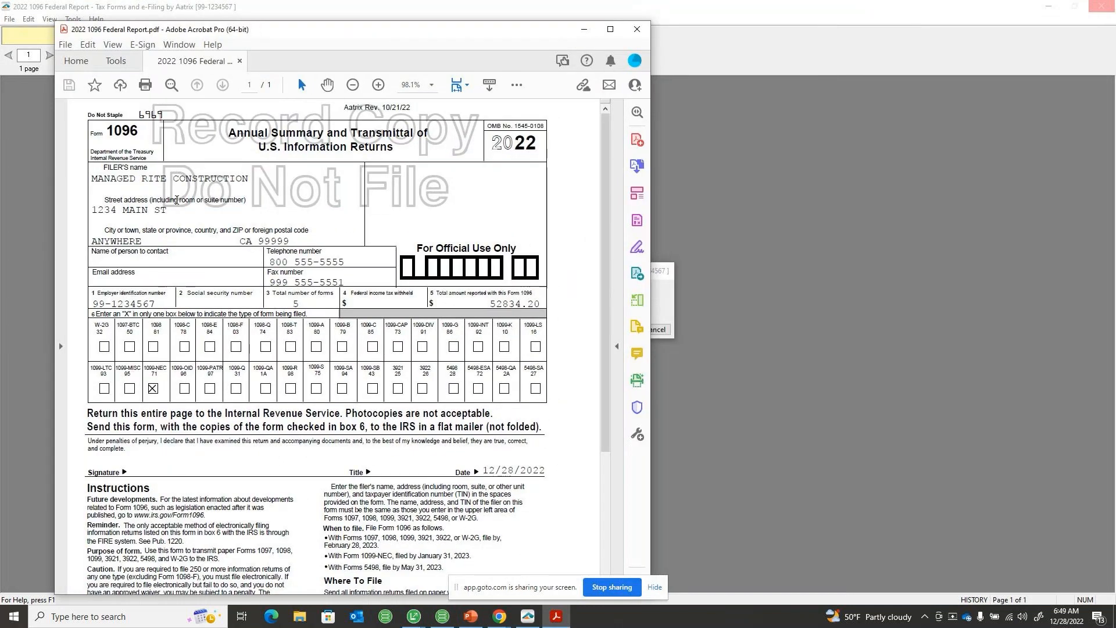
pyautogui.click(637, 29)
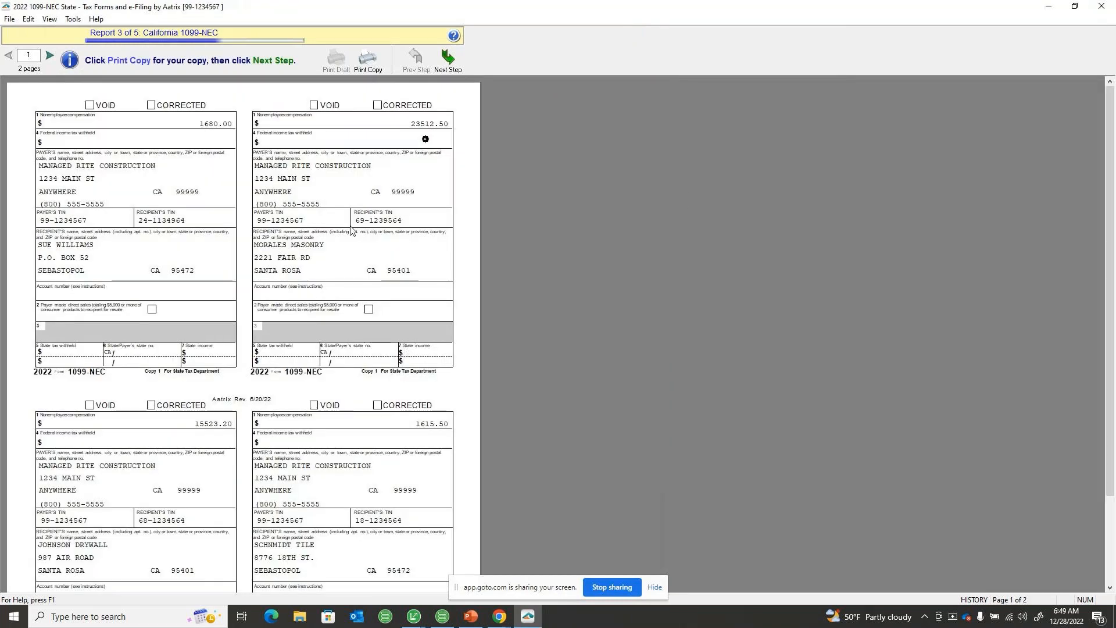
# Print the California 1099-NEC copy to Adobe PDF as 2022 1099-NEC State on the Desktop, and close the generated PDF
pyautogui.click(367, 58)
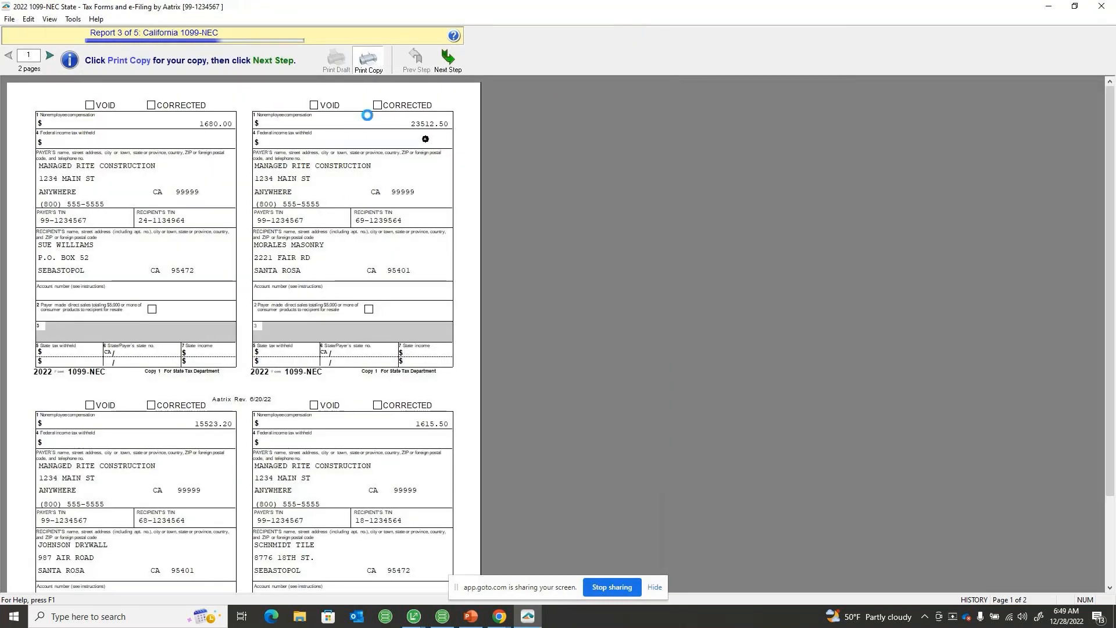
pyautogui.click(647, 415)
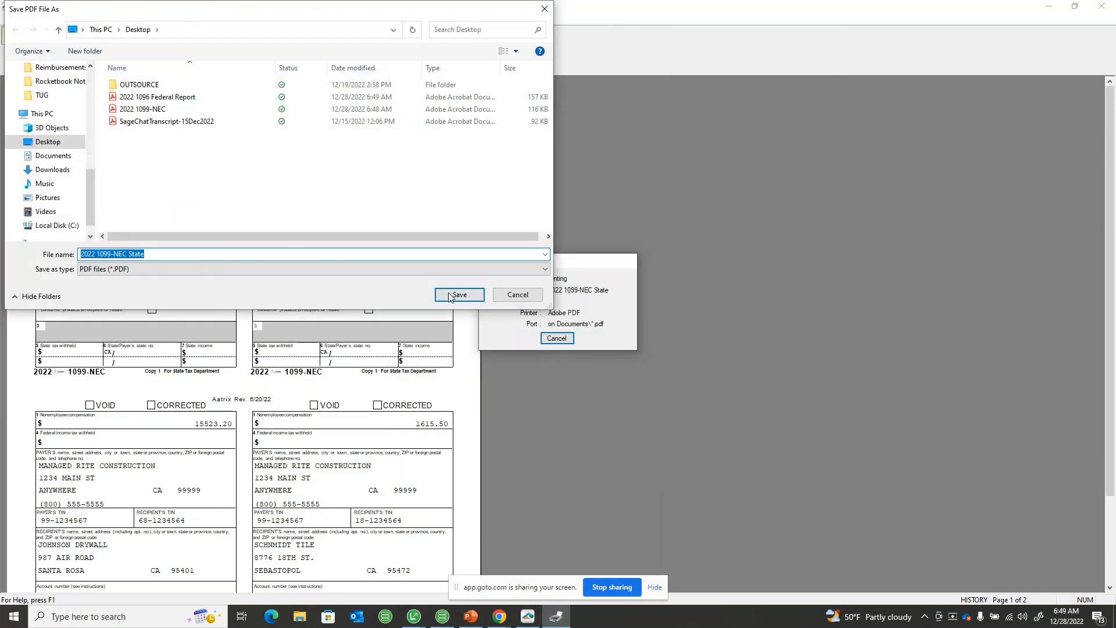
pyautogui.click(518, 296)
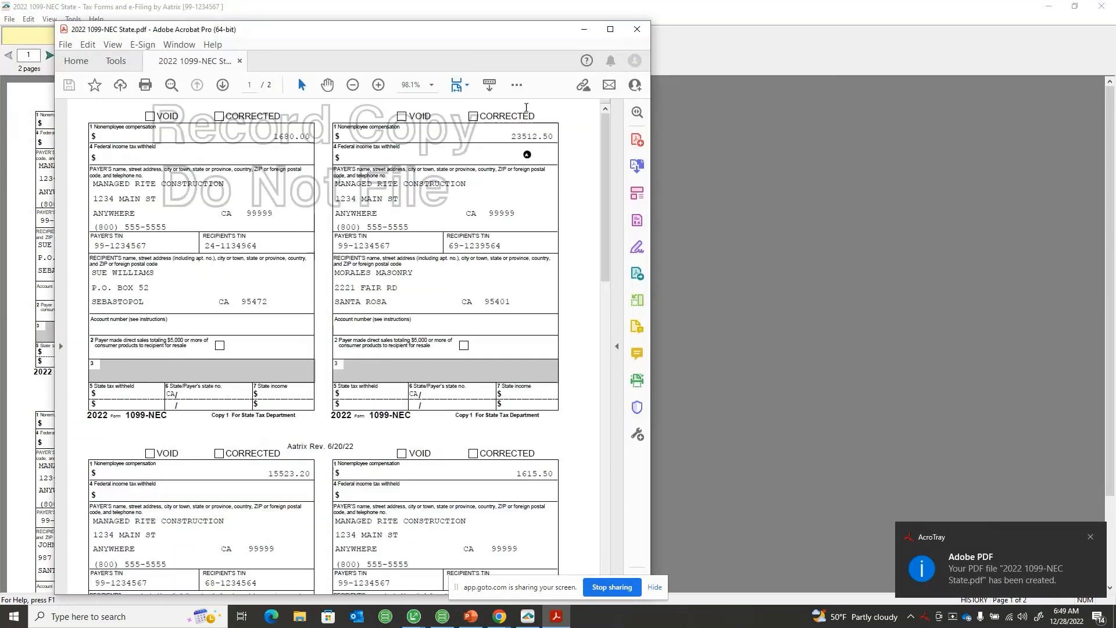
pyautogui.click(634, 31)
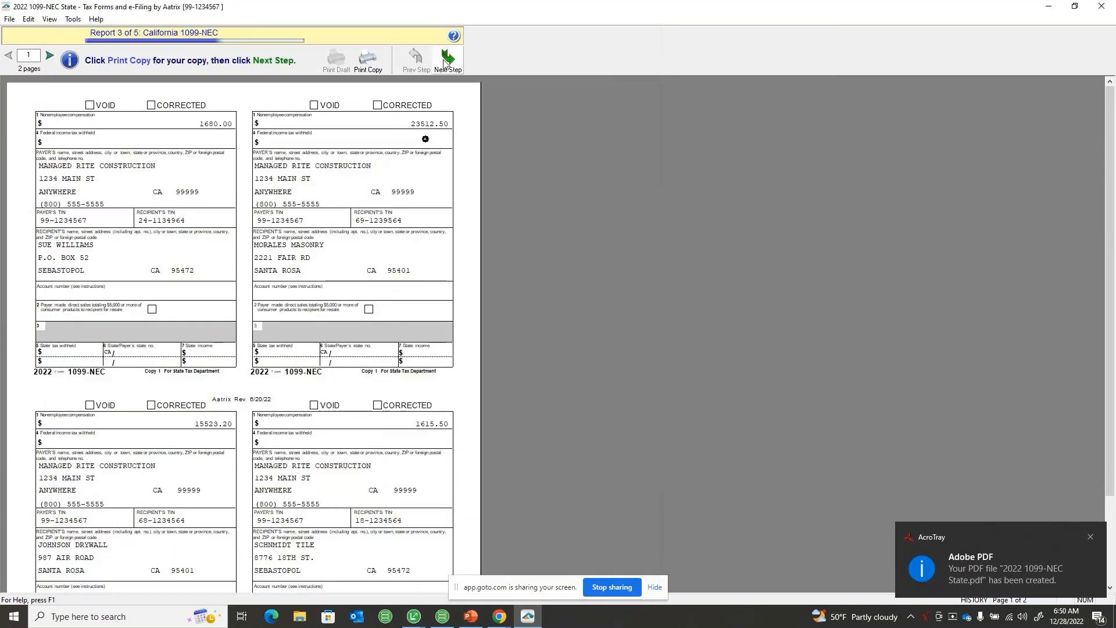
# Advance past the CA 1096 State Form without printing a copy
pyautogui.click(447, 58)
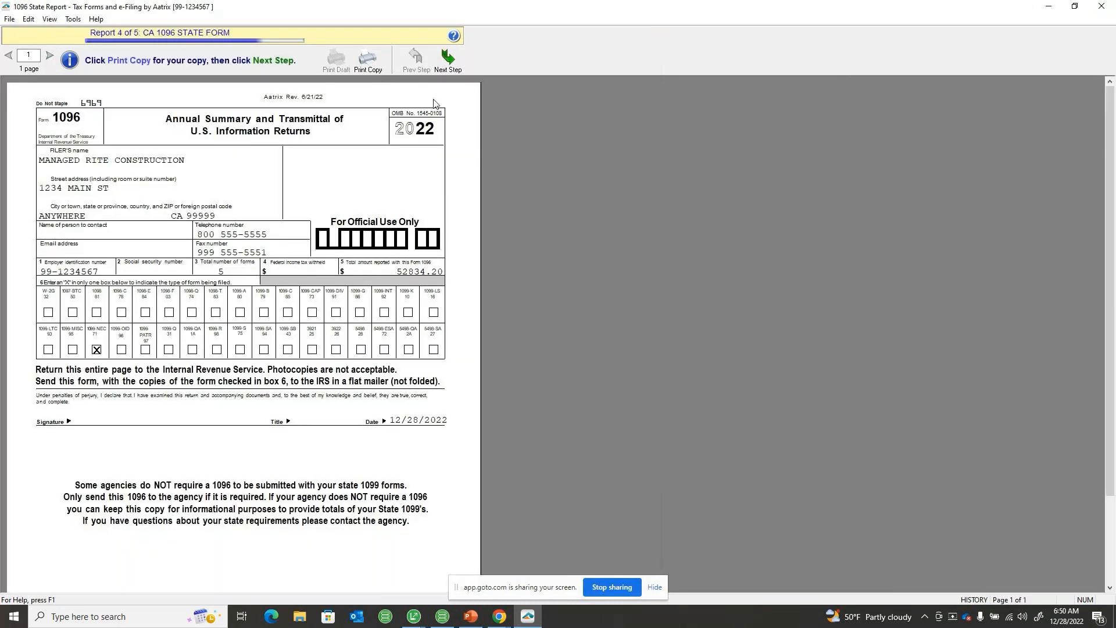
pyautogui.click(459, 57)
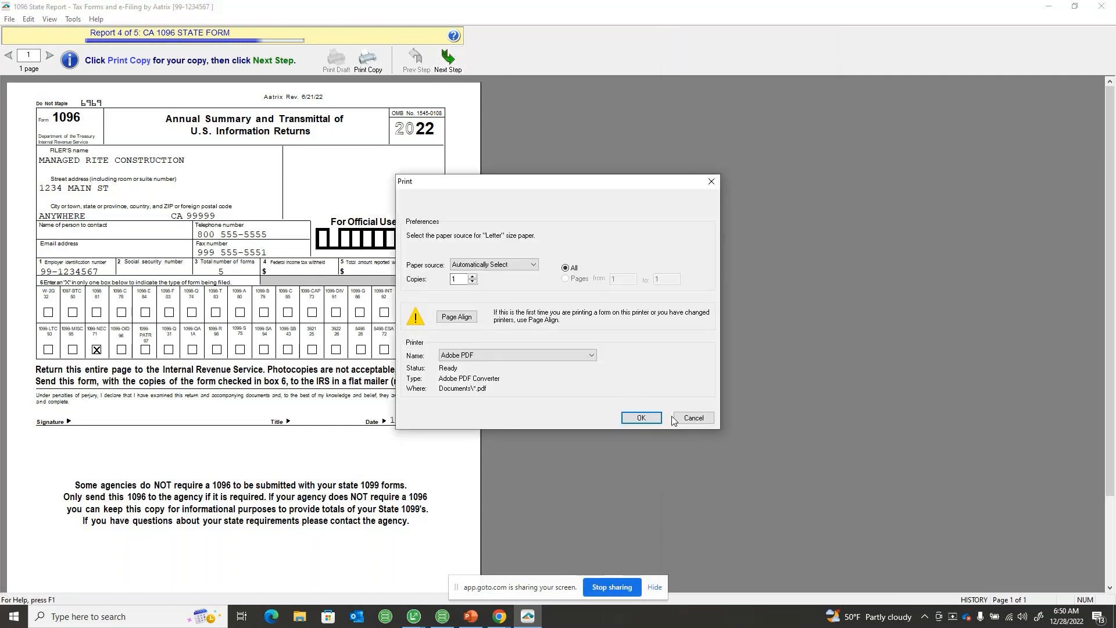
pyautogui.click(686, 418)
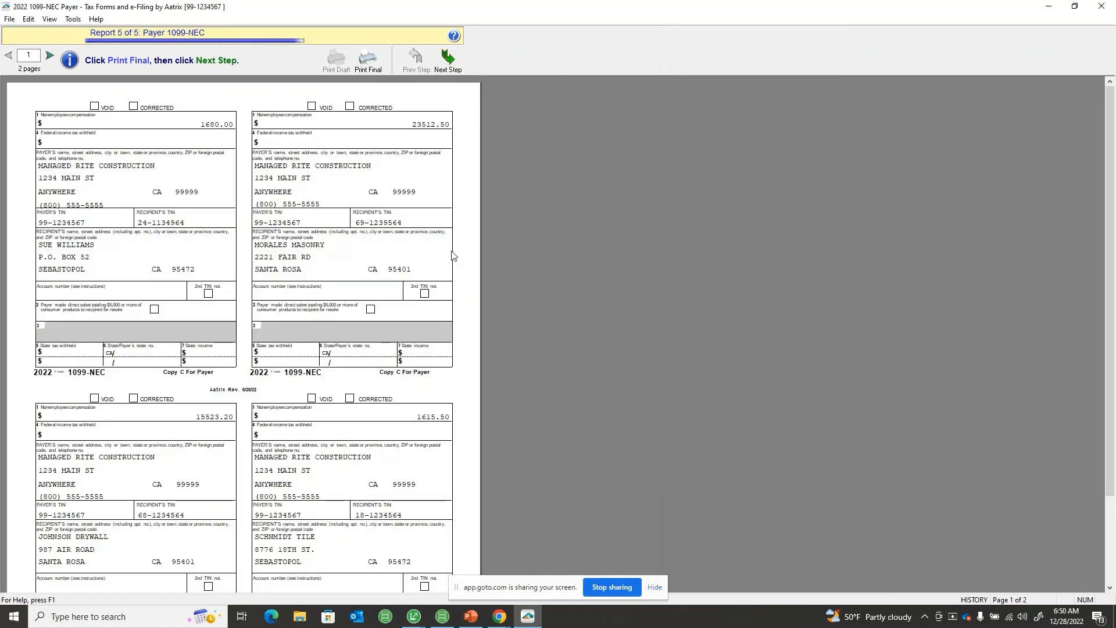
# Print the final Payer 1099-NEC to Adobe PDF as 2022 1099-NEC Payer on the Desktop, and close the generated PDF
pyautogui.click(448, 58)
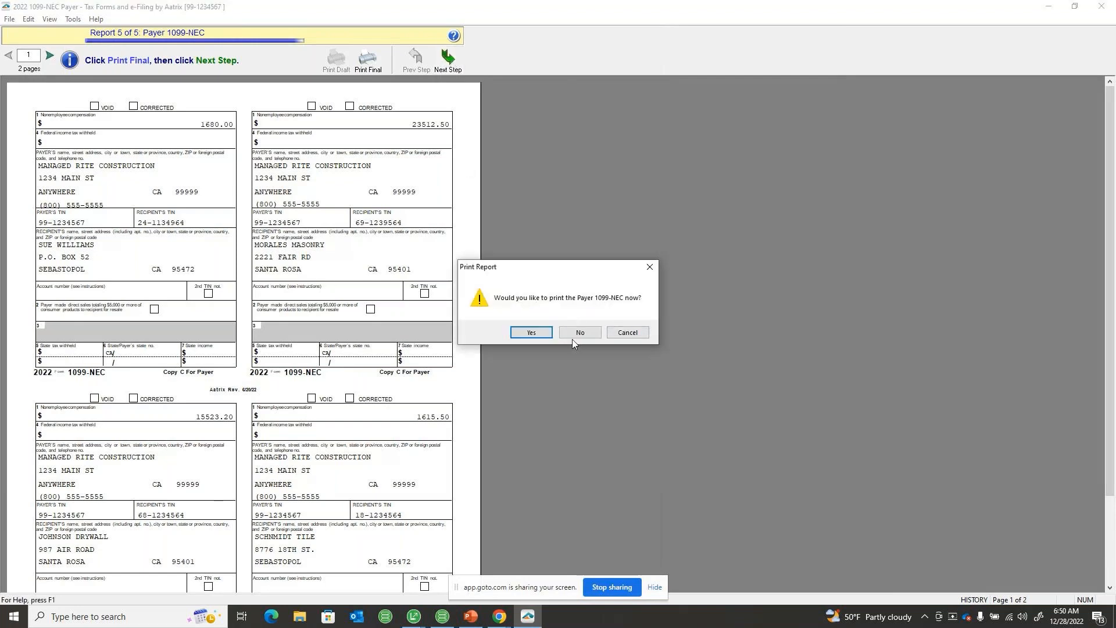
pyautogui.click(540, 333)
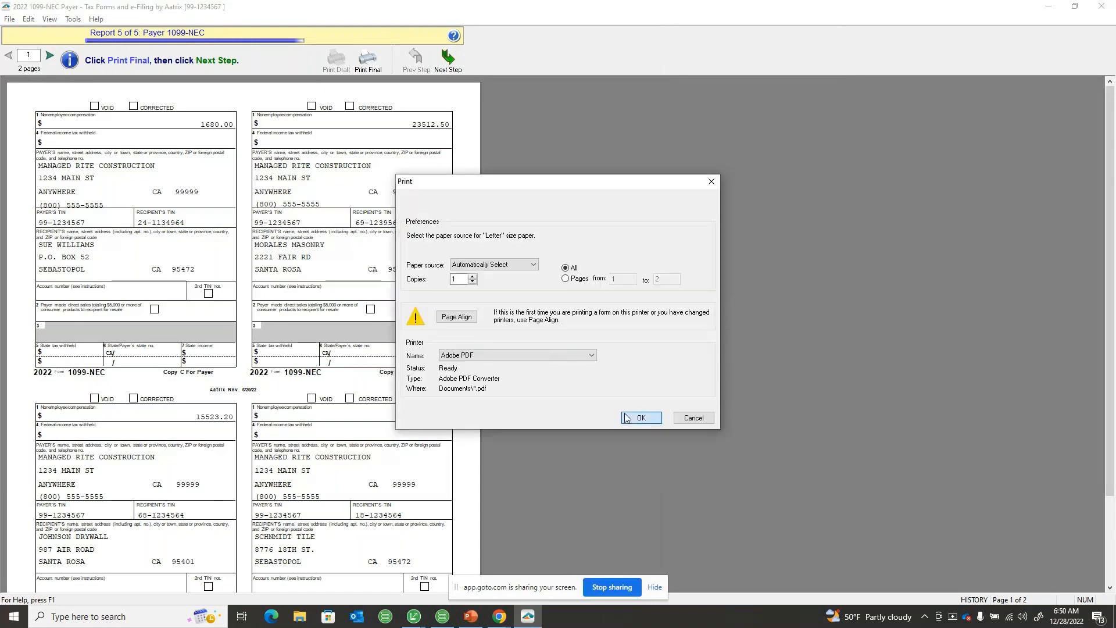
pyautogui.click(640, 417)
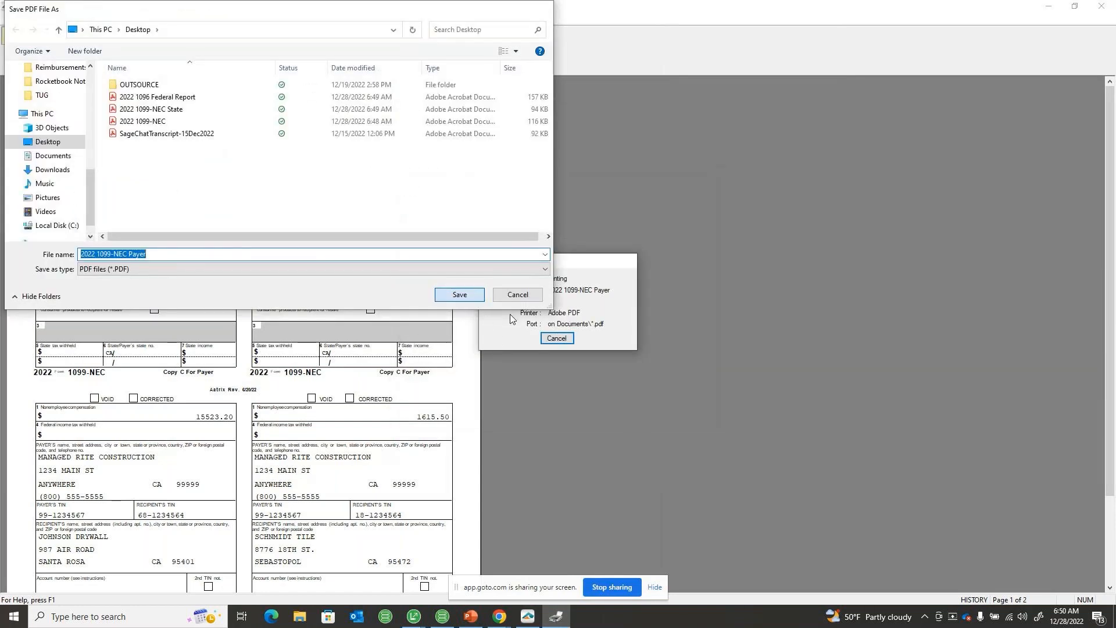
pyautogui.press('Return')
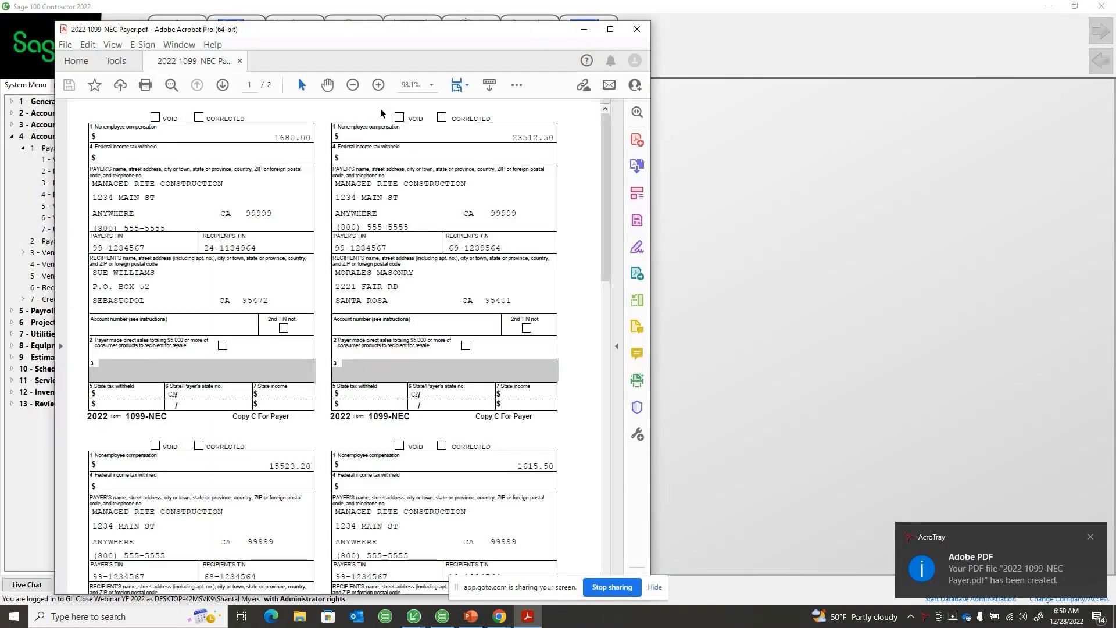
pyautogui.click(638, 32)
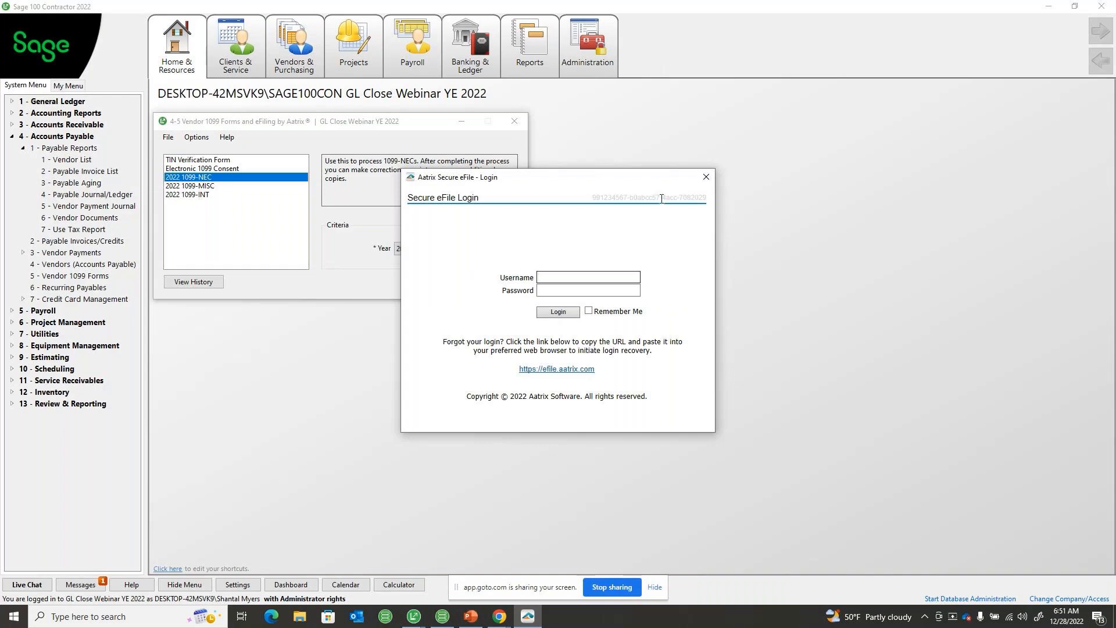
# Cancel the Secure eFile session with the reason Additional Credentials Required, and decline to try the eFiling again later
pyautogui.click(707, 177)
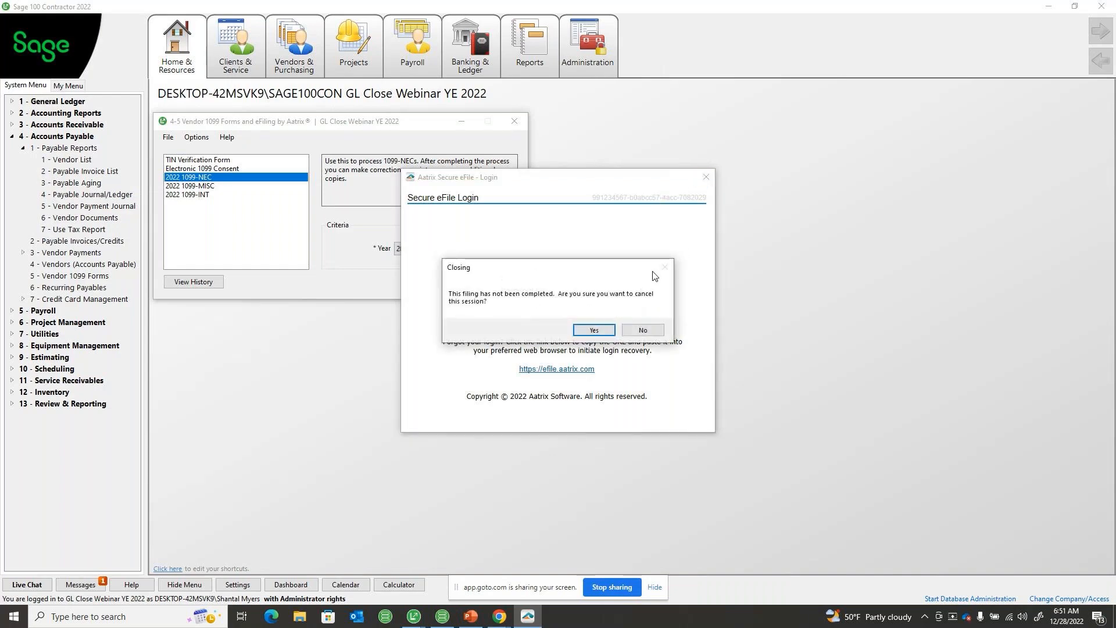
pyautogui.click(594, 330)
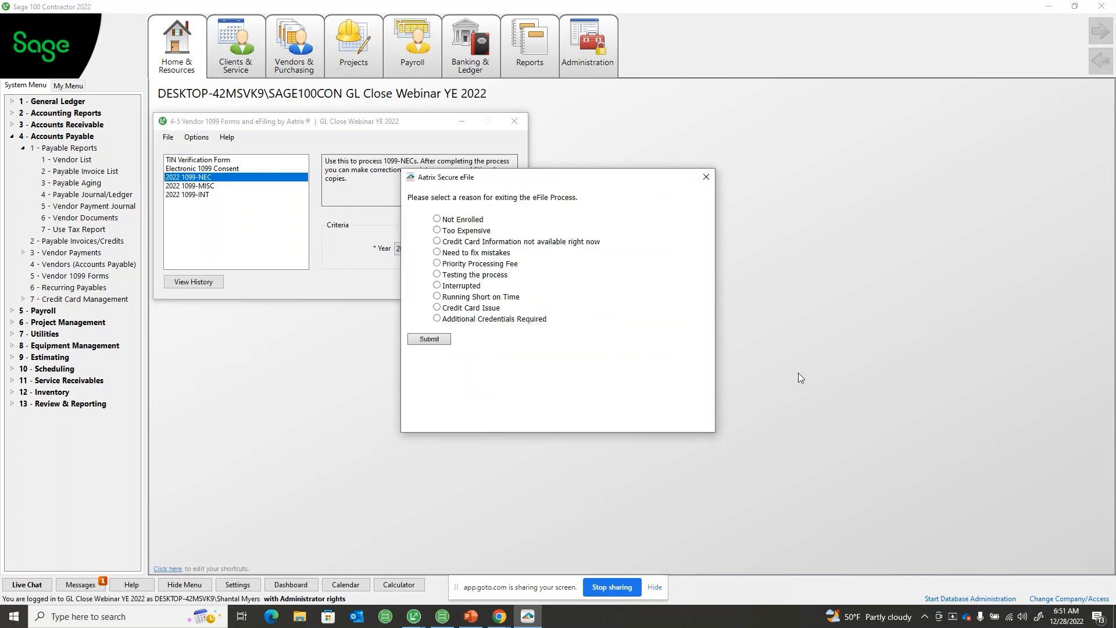
pyautogui.click(471, 319)
pyautogui.click(445, 338)
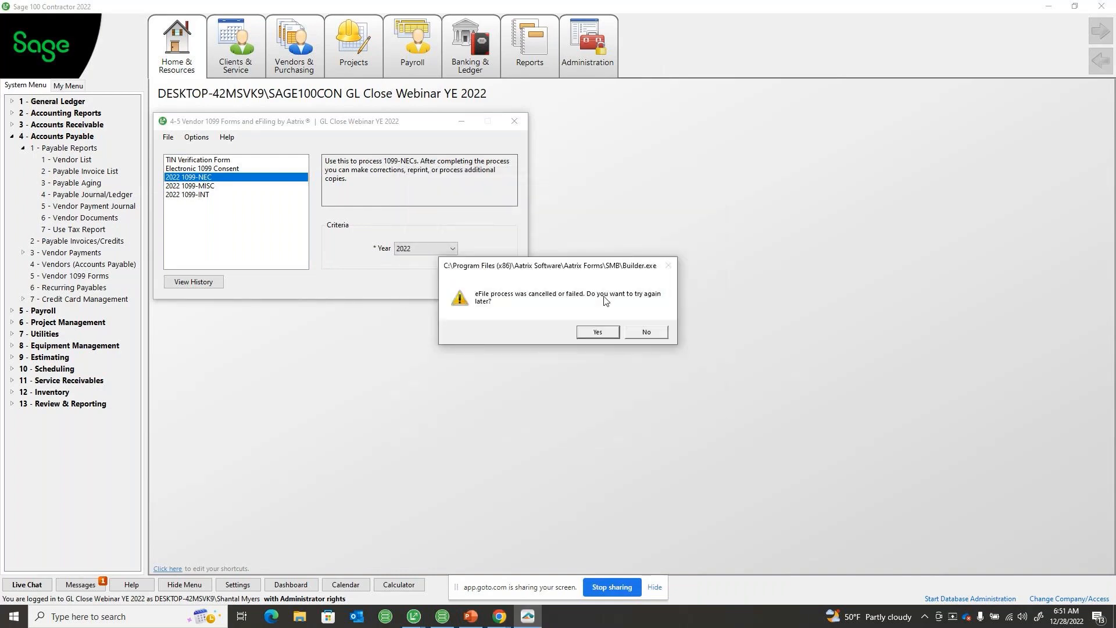
pyautogui.click(643, 334)
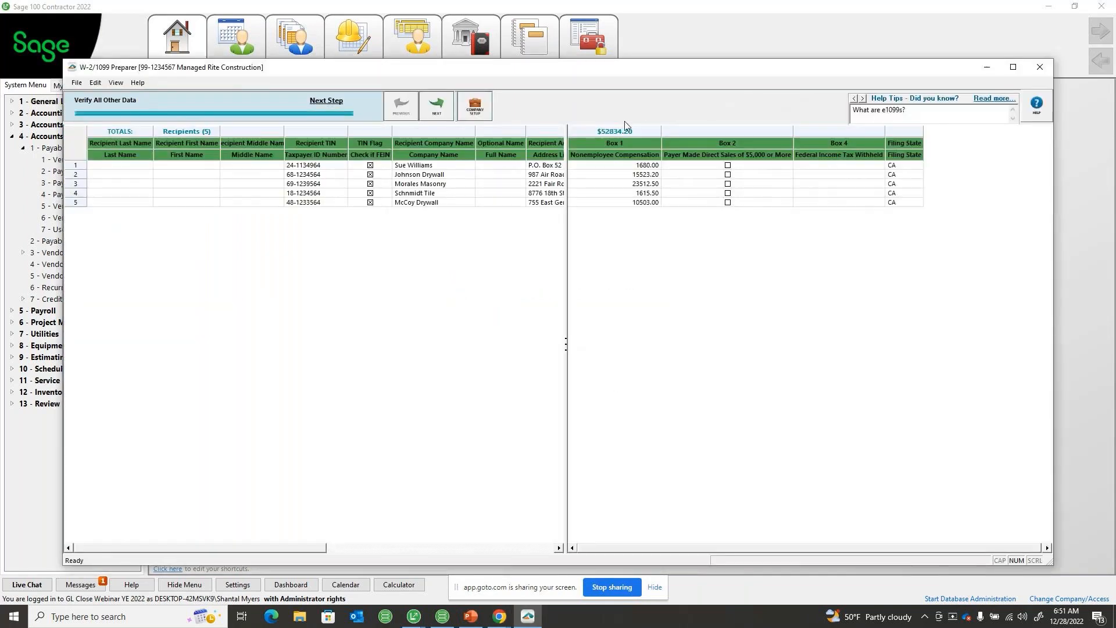
# Choose Other Options for the verified 1099-NEC data, with printed recipient copies and official federal and state copies, leaving eFiling off
pyautogui.click(436, 106)
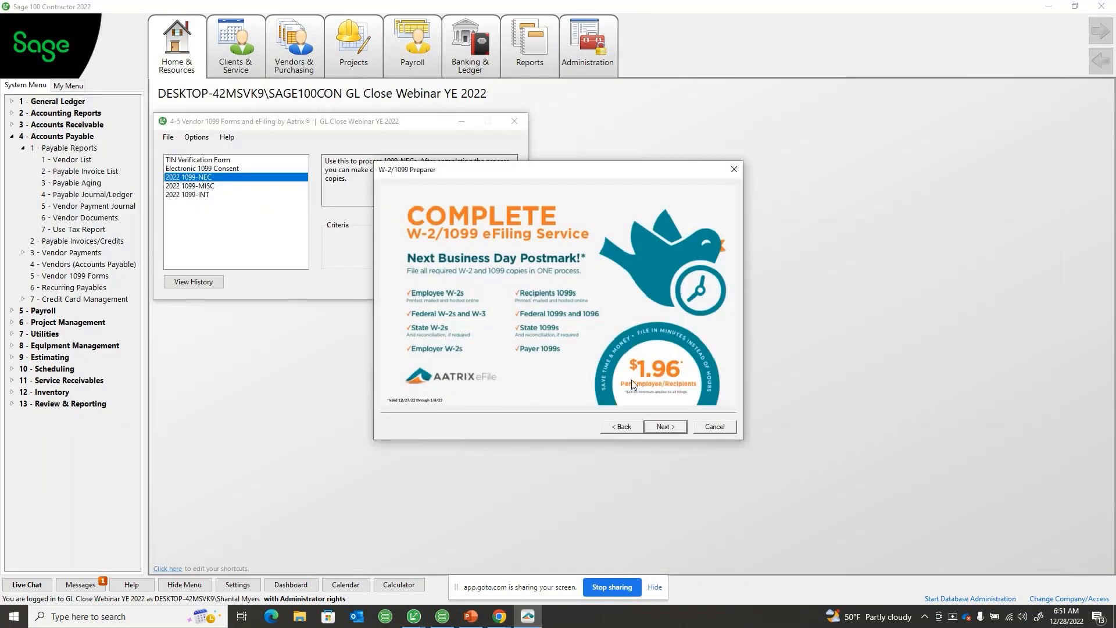
pyautogui.click(665, 426)
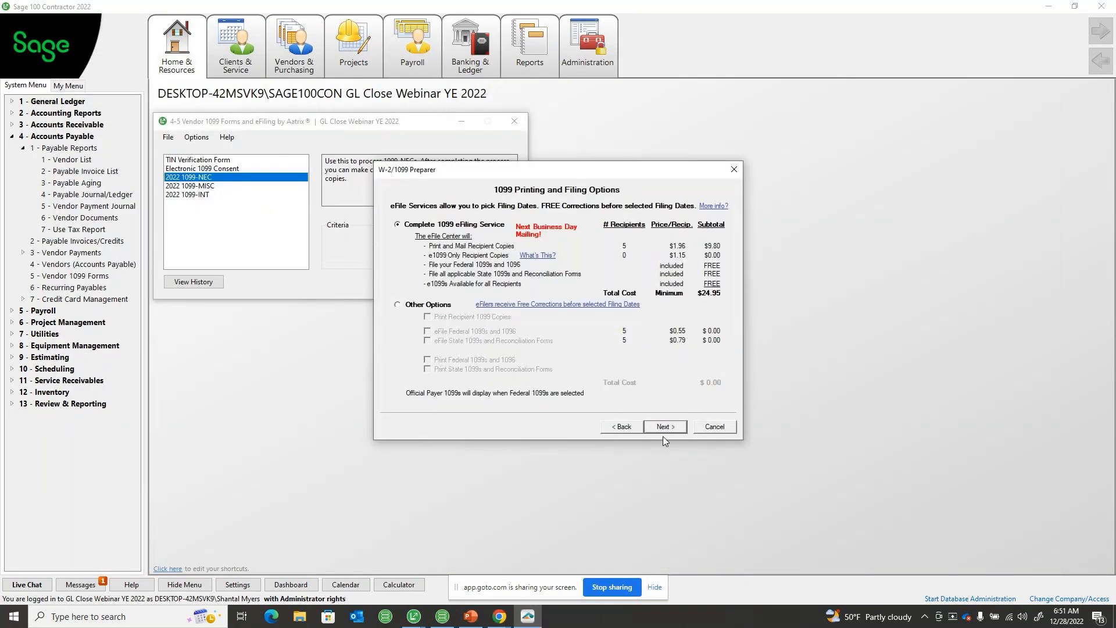
pyautogui.click(399, 304)
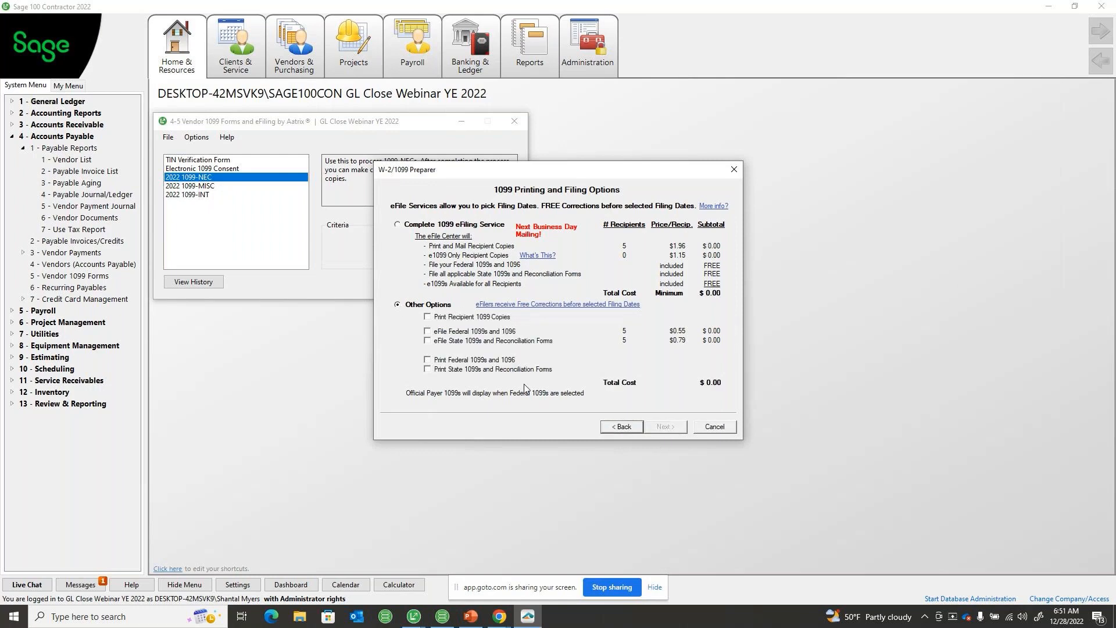
pyautogui.click(427, 316)
pyautogui.click(428, 341)
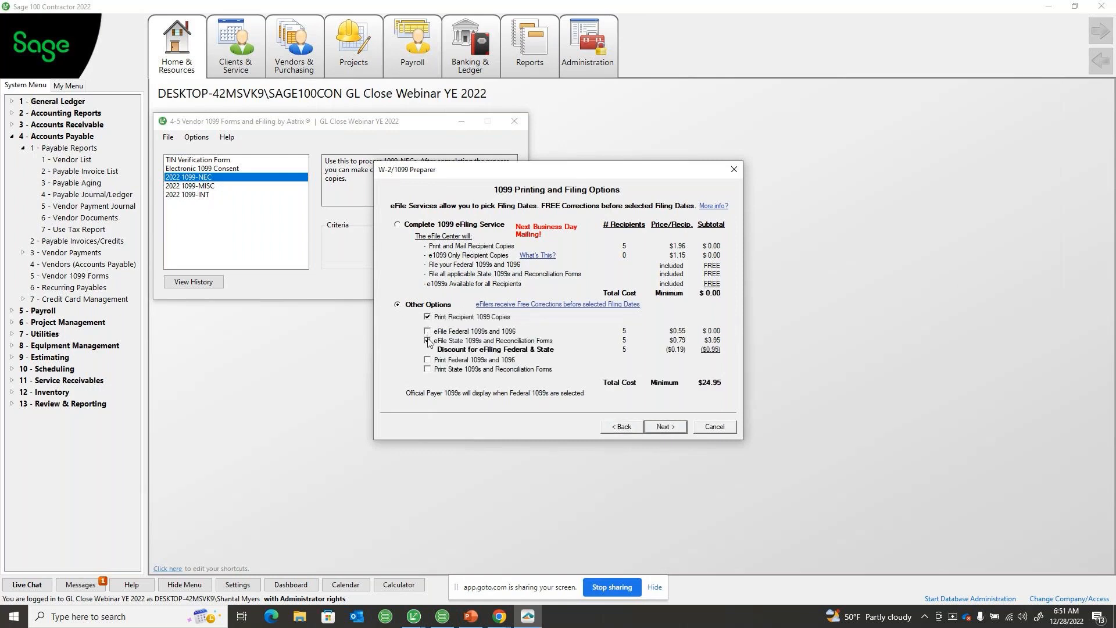
pyautogui.click(427, 340)
pyautogui.click(428, 359)
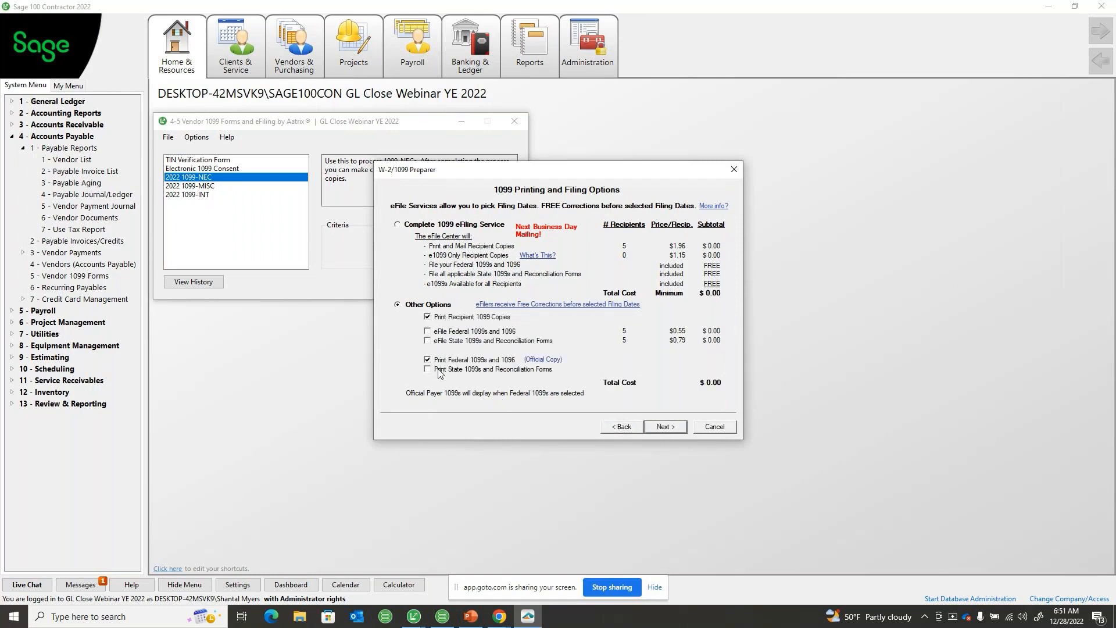
pyautogui.click(438, 370)
pyautogui.click(642, 332)
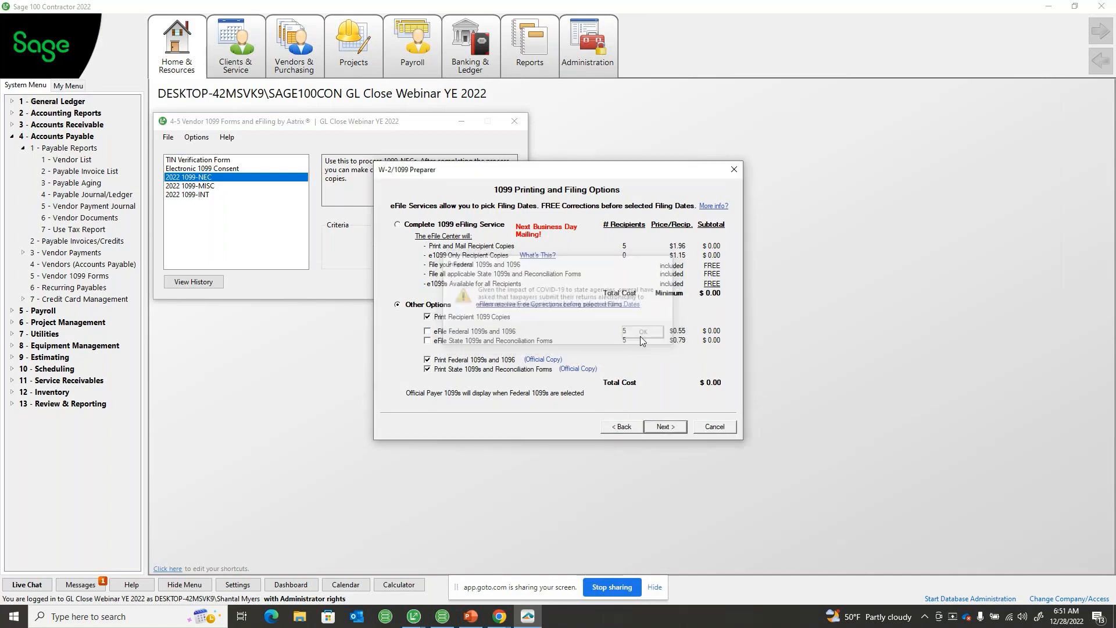
# Continue without the Complete 1099 eFile Service and accept the list of forms to review and print
pyautogui.click(664, 426)
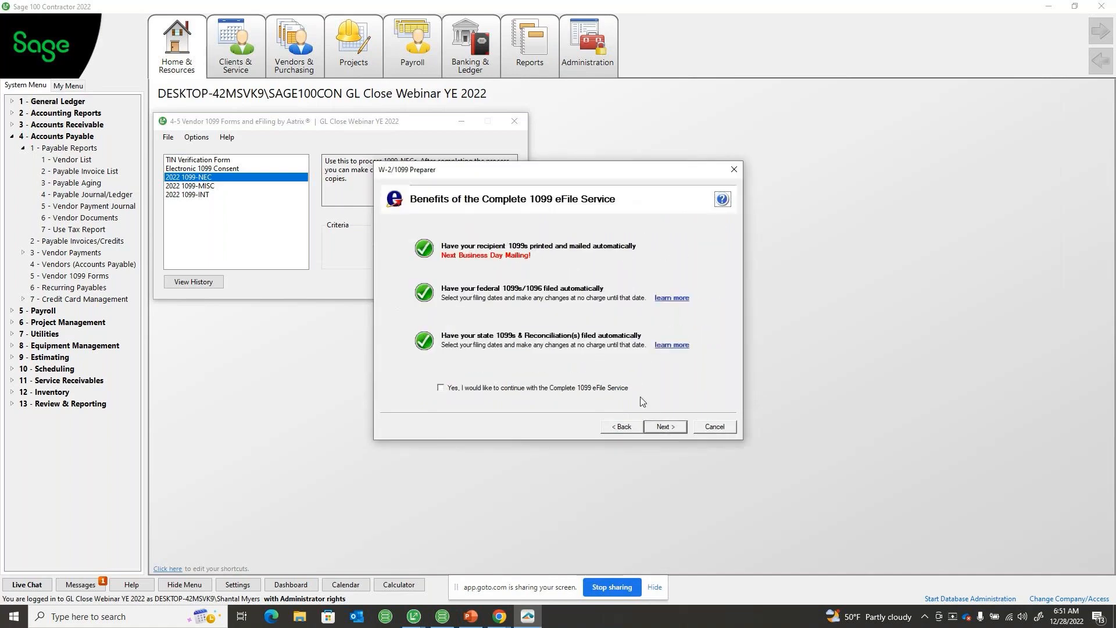
pyautogui.click(670, 431)
pyautogui.click(669, 432)
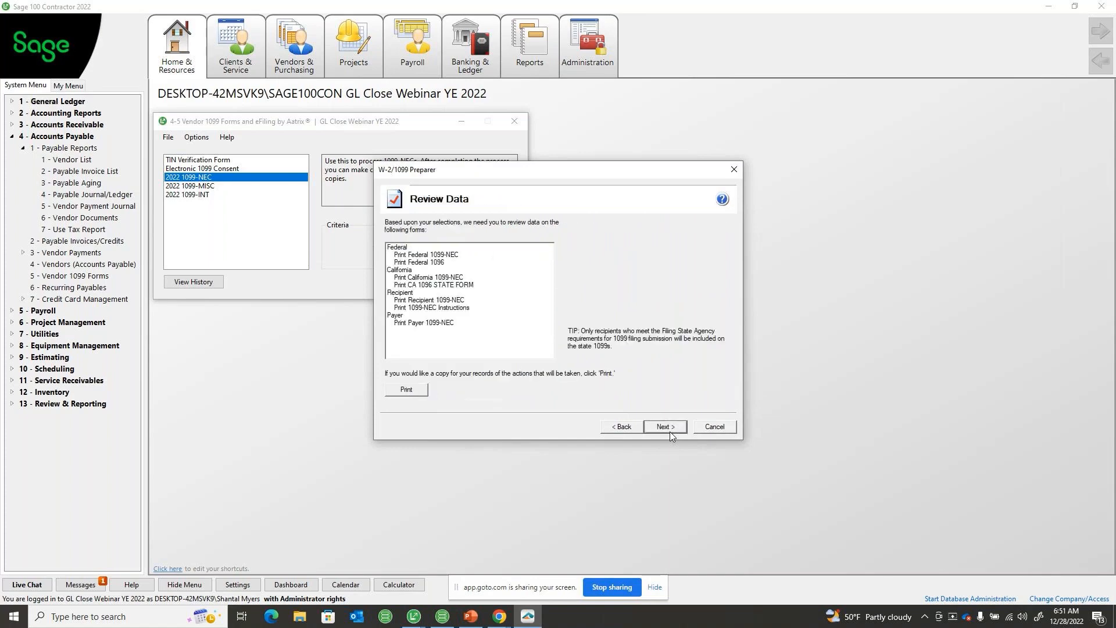
pyautogui.click(669, 432)
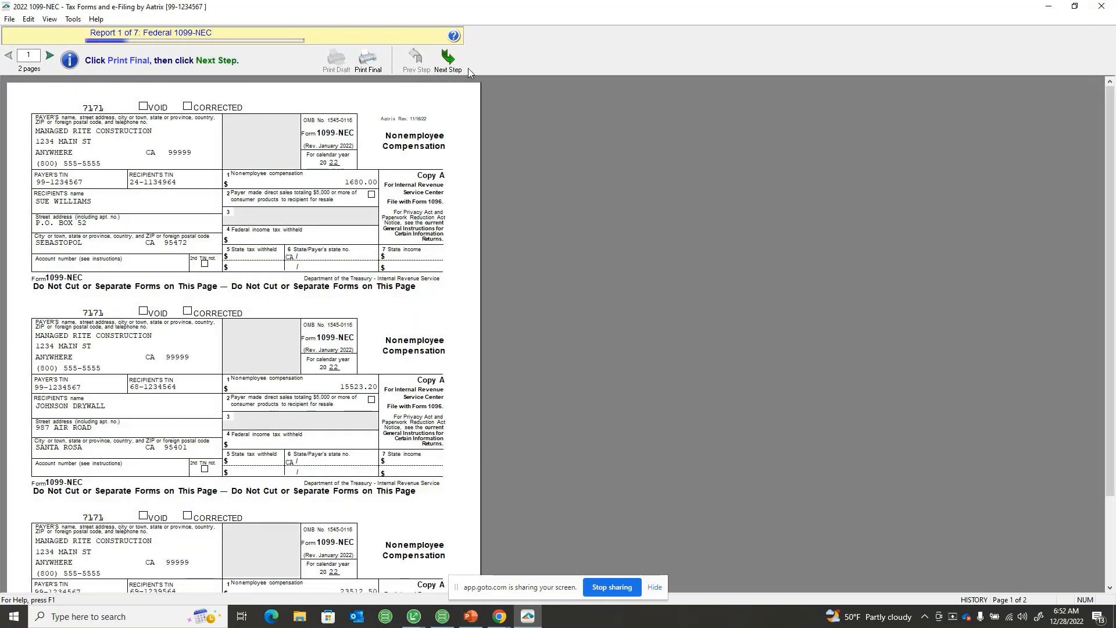
# Move past the Federal 1099-NEC and Federal 1096 reports, declining to print the 1096
pyautogui.click(459, 68)
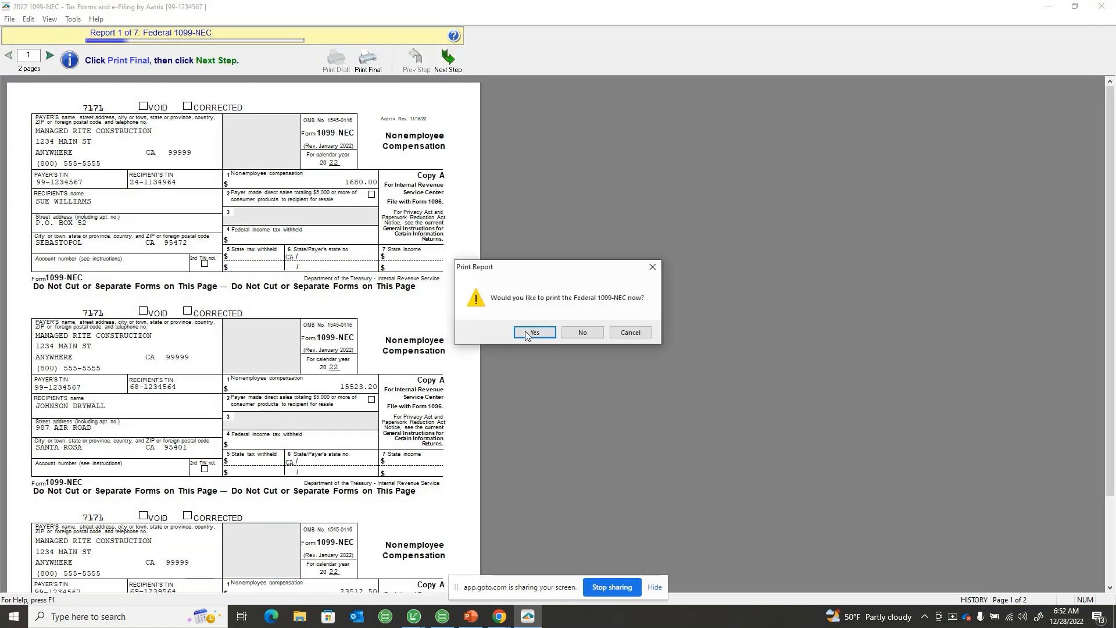
pyautogui.press('Return')
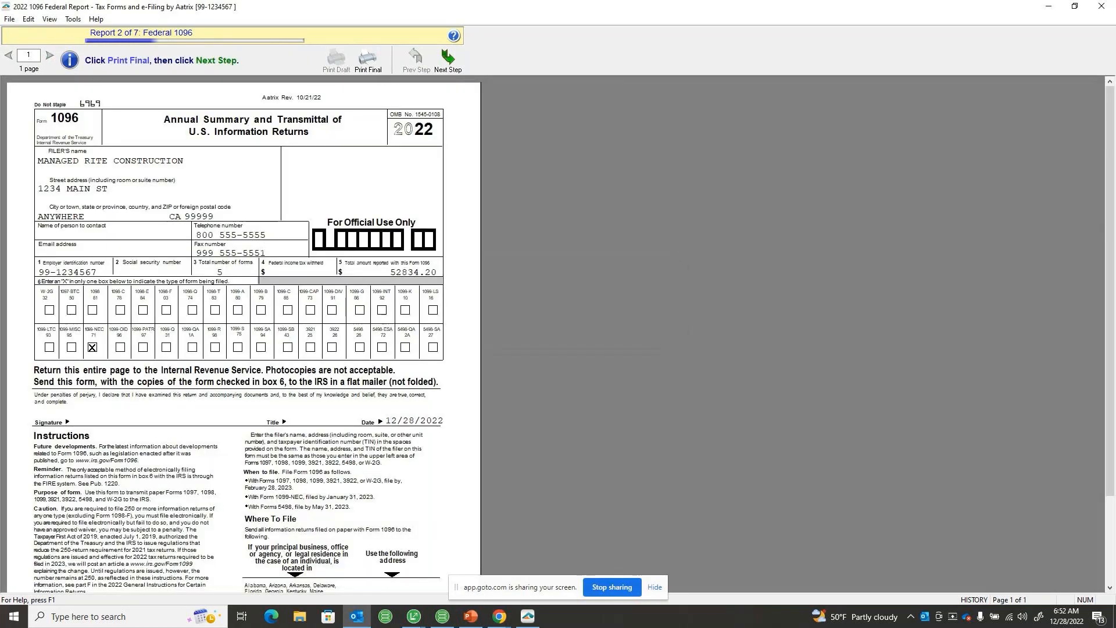
pyautogui.click(450, 59)
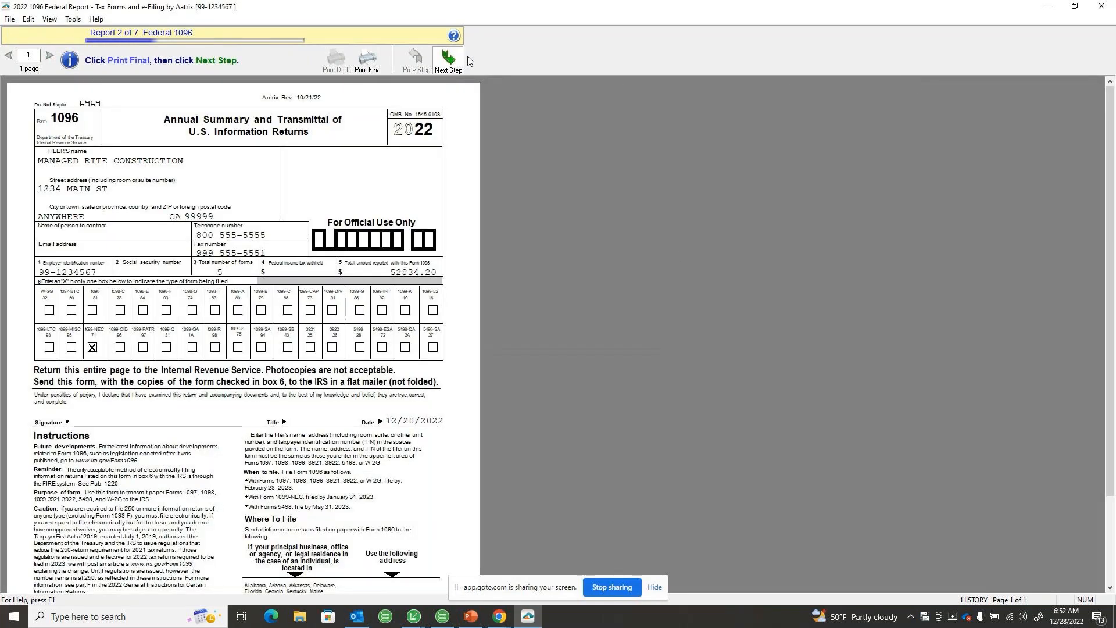
pyautogui.click(575, 333)
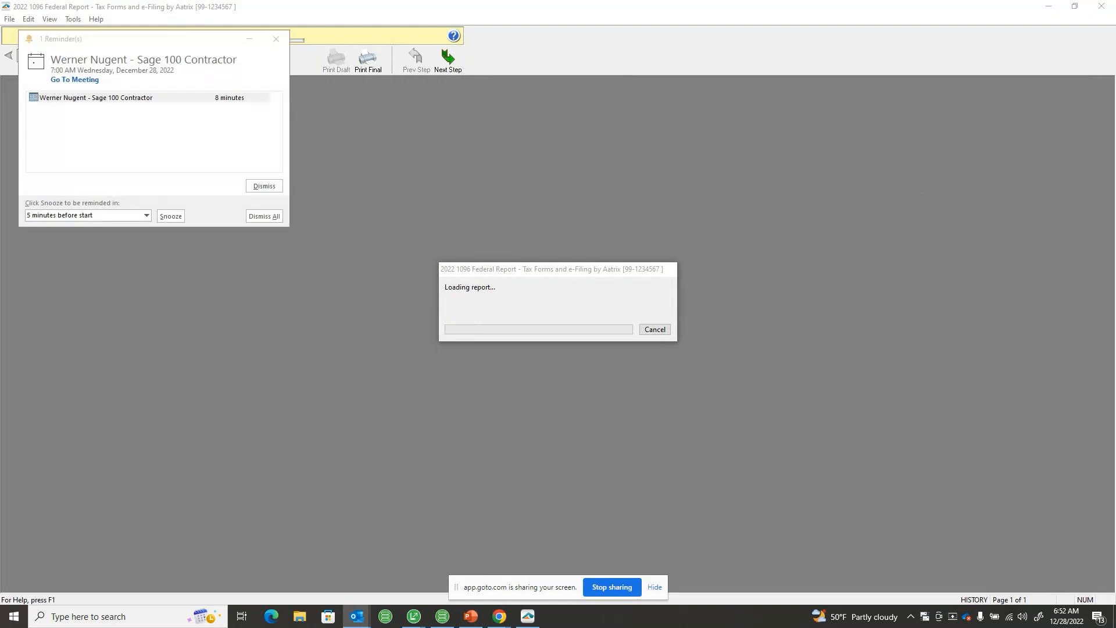
# Dismiss the meeting reminder and move past the Recipient 1099-NEC report, declining to print it
pyautogui.click(263, 187)
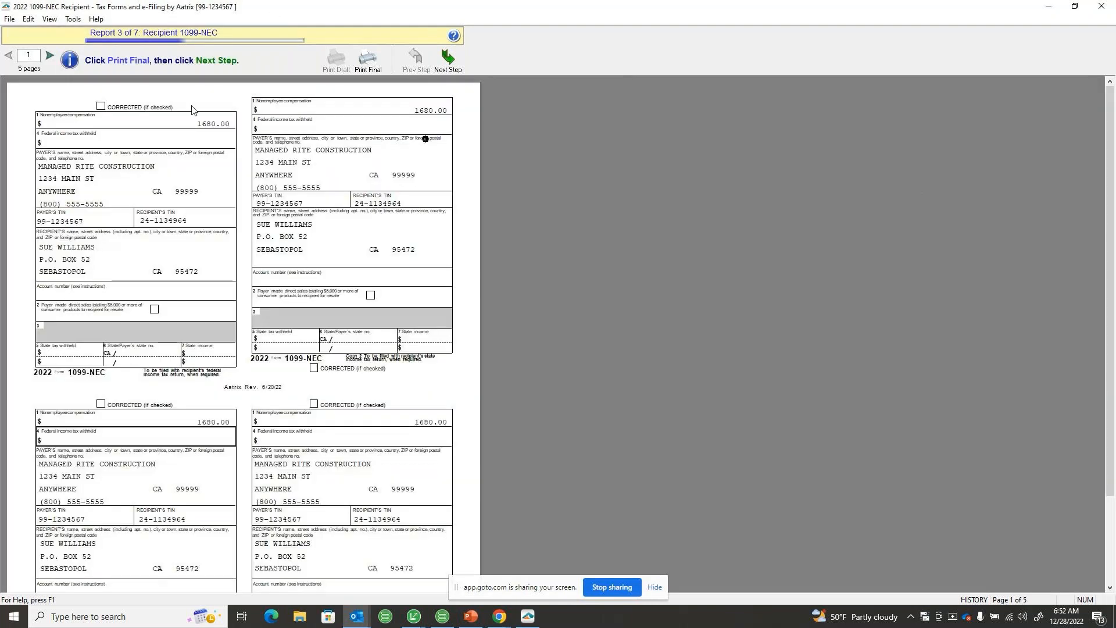
pyautogui.click(447, 60)
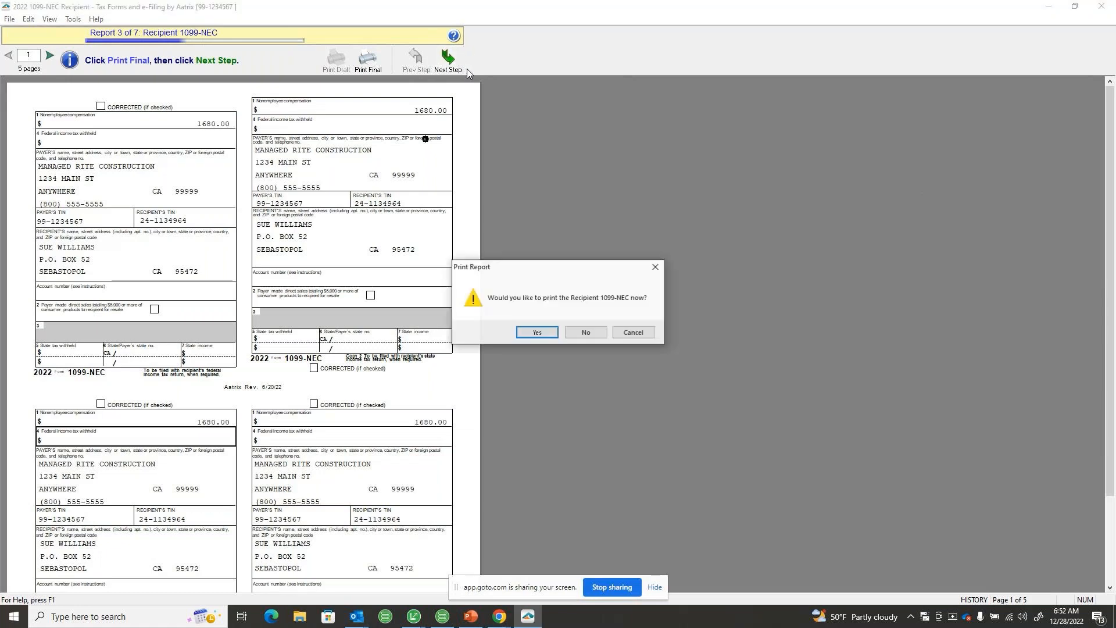
pyautogui.click(578, 333)
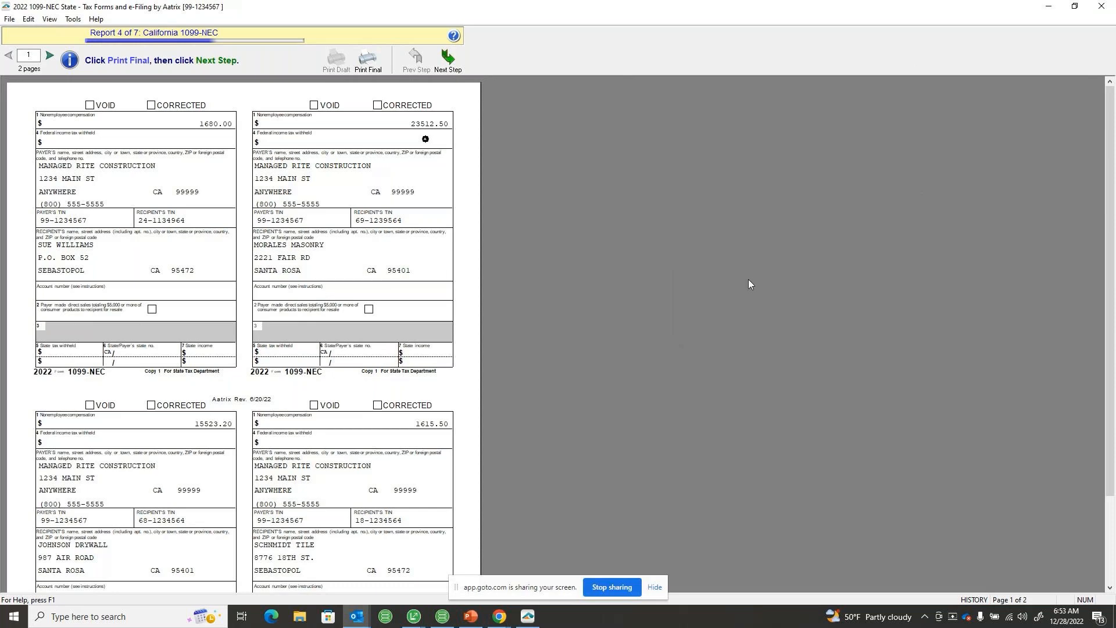
# Print the final California 1099-NEC report to Adobe PDF, and move past the CA 1096 State Form, cancelling its printing
pyautogui.click(379, 59)
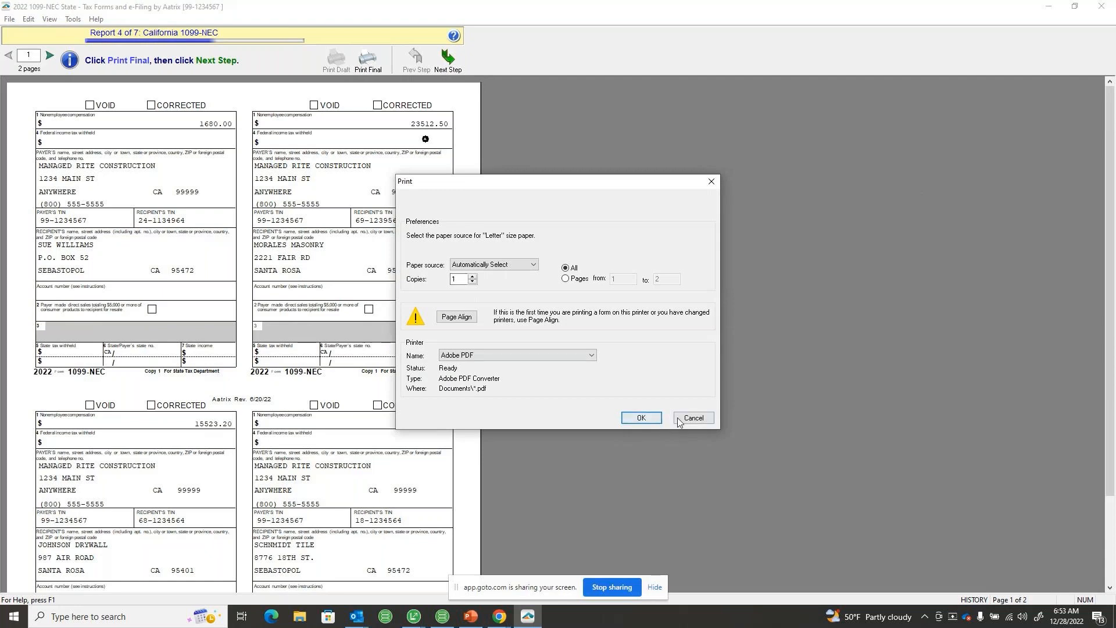
pyautogui.click(641, 418)
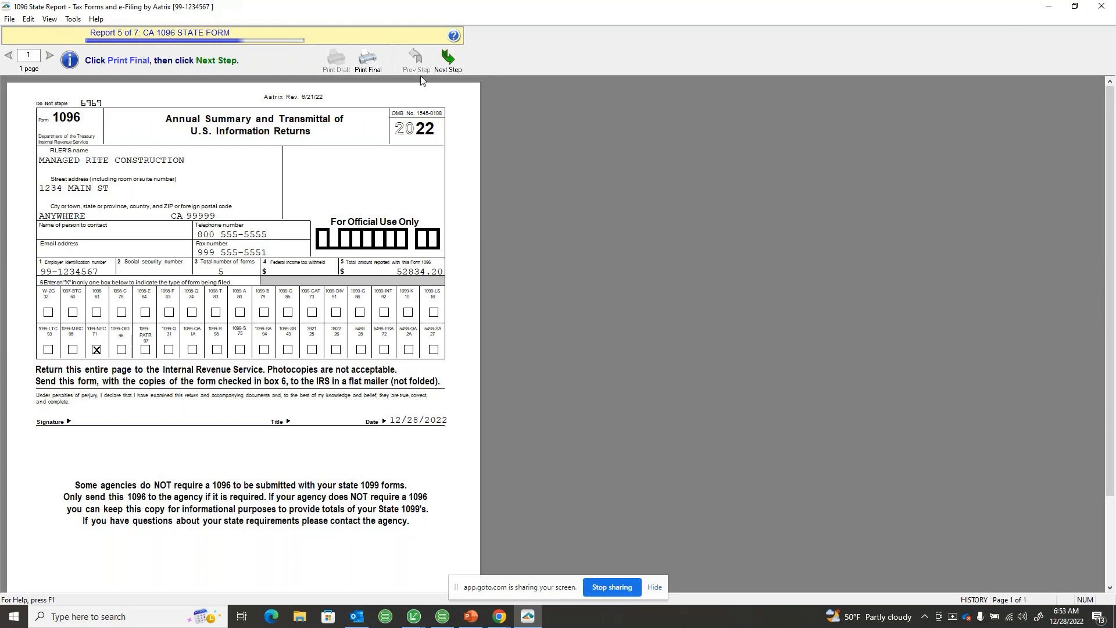
pyautogui.click(450, 61)
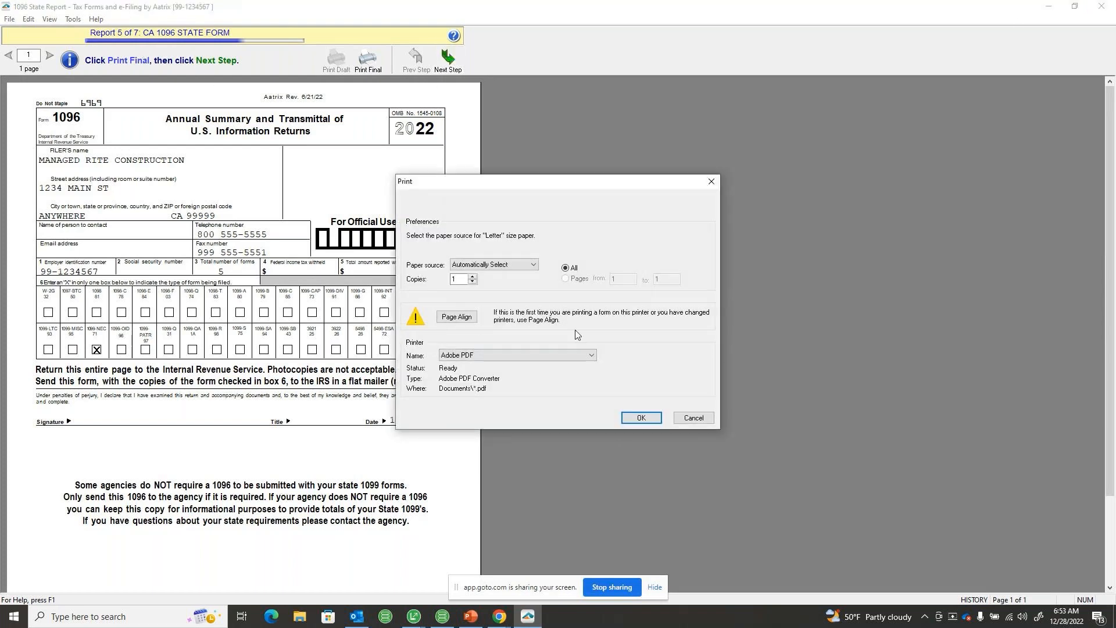
pyautogui.click(693, 417)
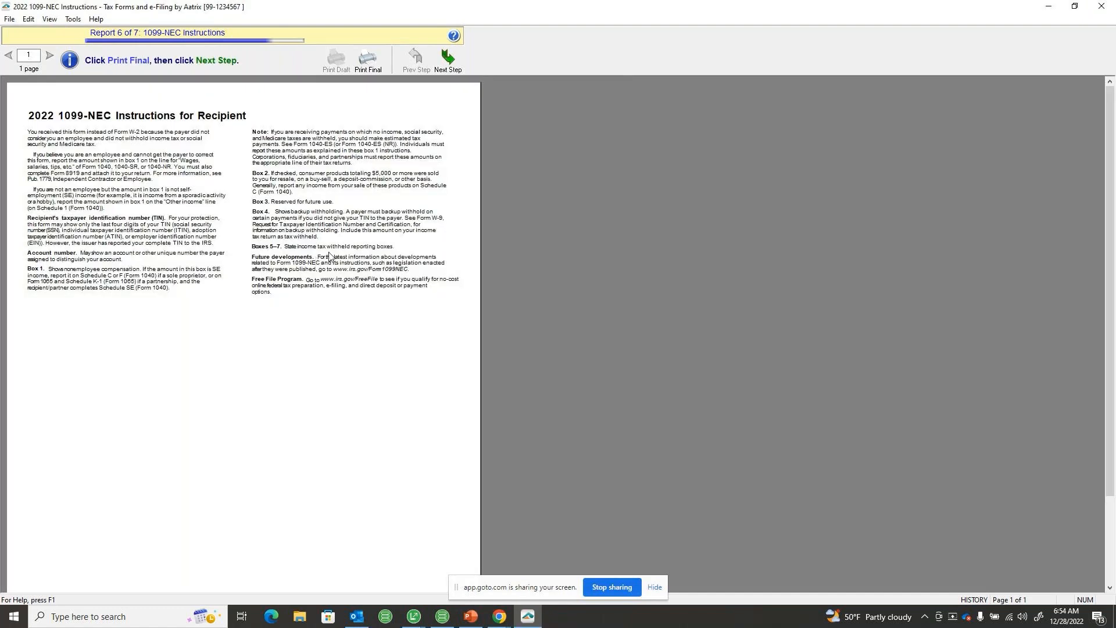
# Move past the 1099-NEC Instructions and Payer 1099-NEC reports, declining to print either one
pyautogui.click(448, 58)
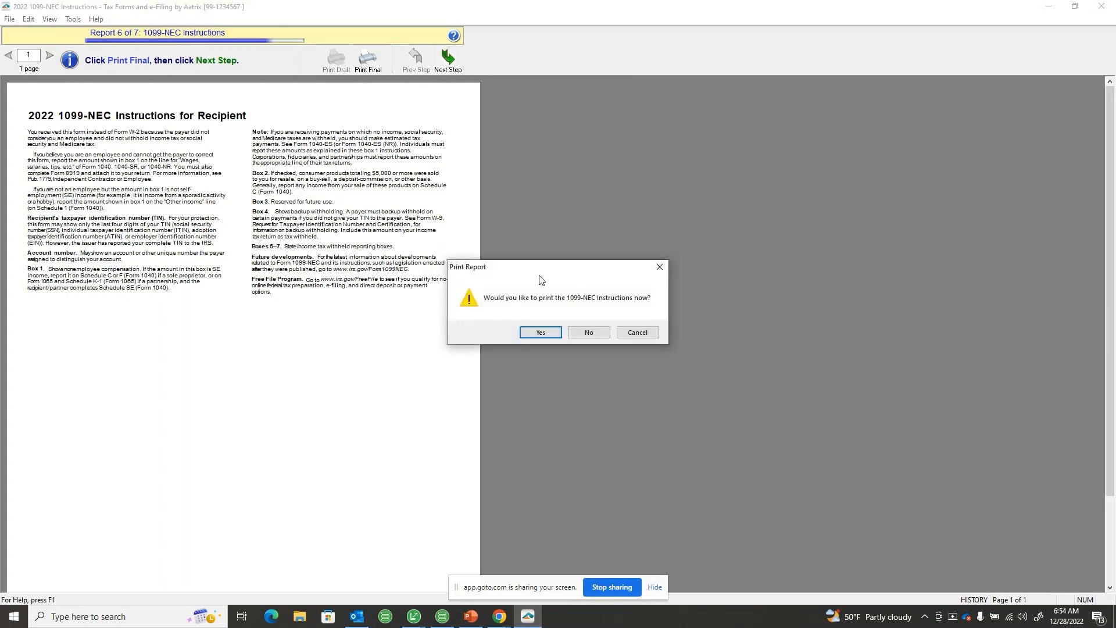
pyautogui.click(585, 330)
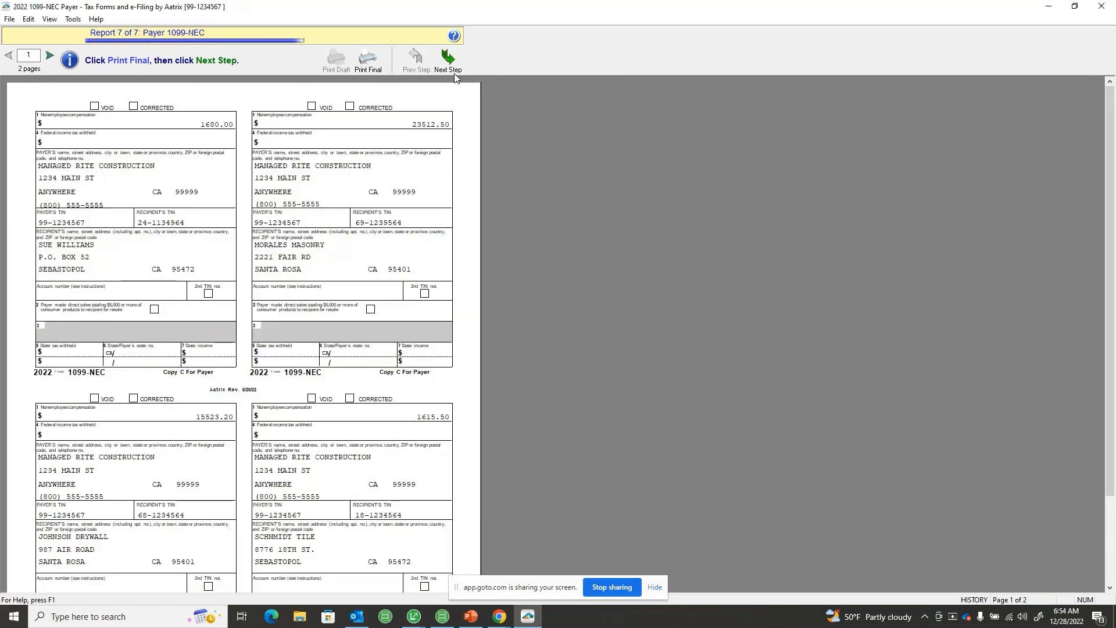
pyautogui.click(447, 58)
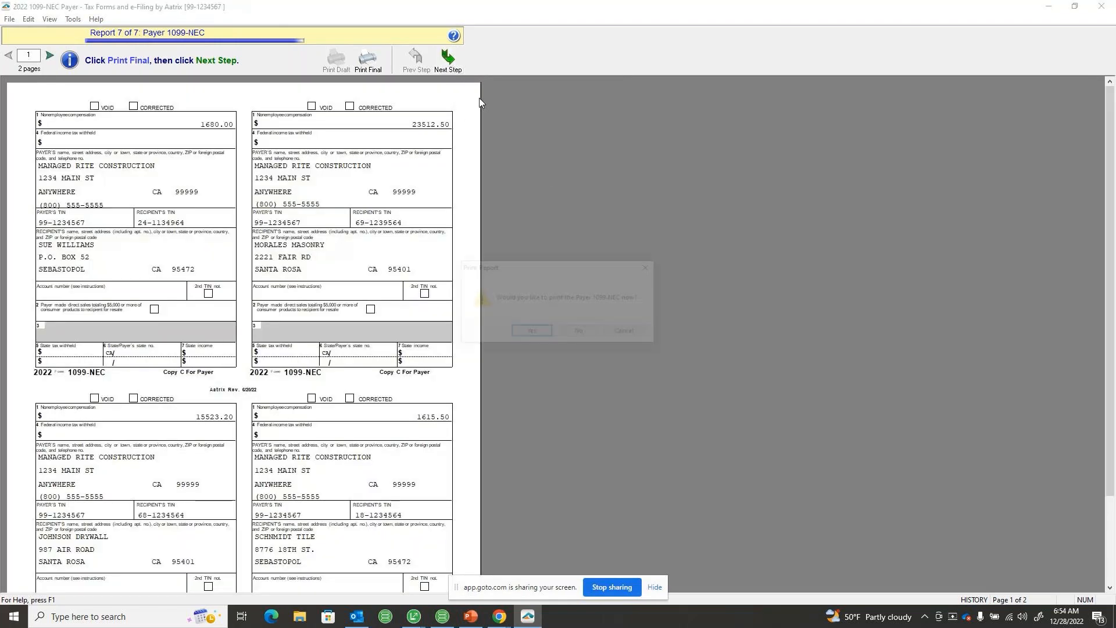
pyautogui.click(578, 330)
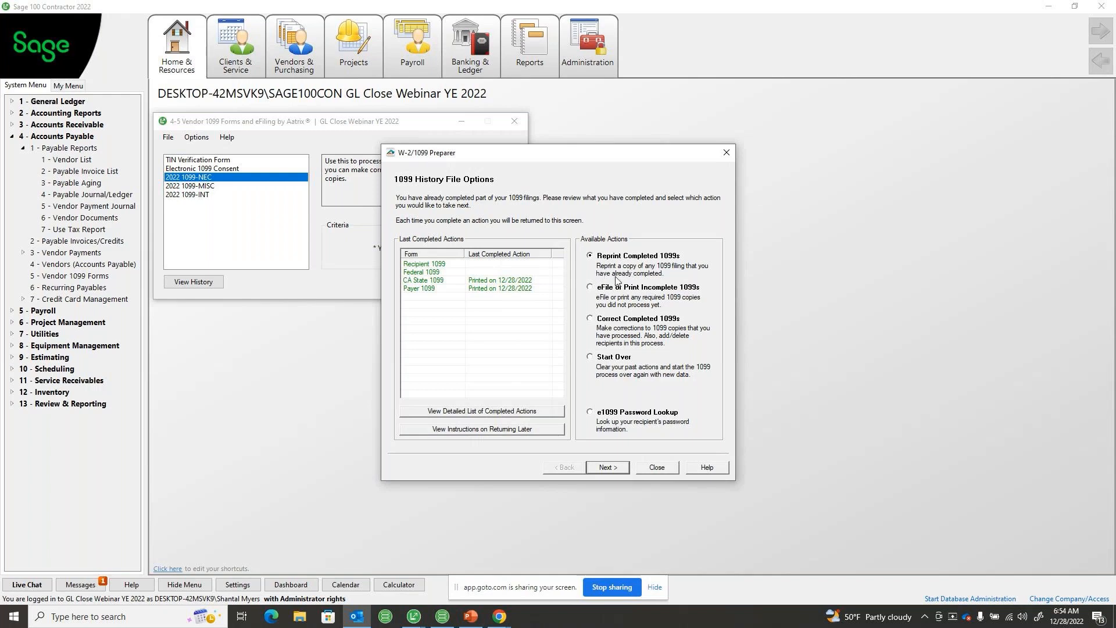
# Try to start the 1099 process over from the history file options, answering that copies have been distributed
pyautogui.click(619, 320)
pyautogui.click(591, 359)
pyautogui.click(616, 468)
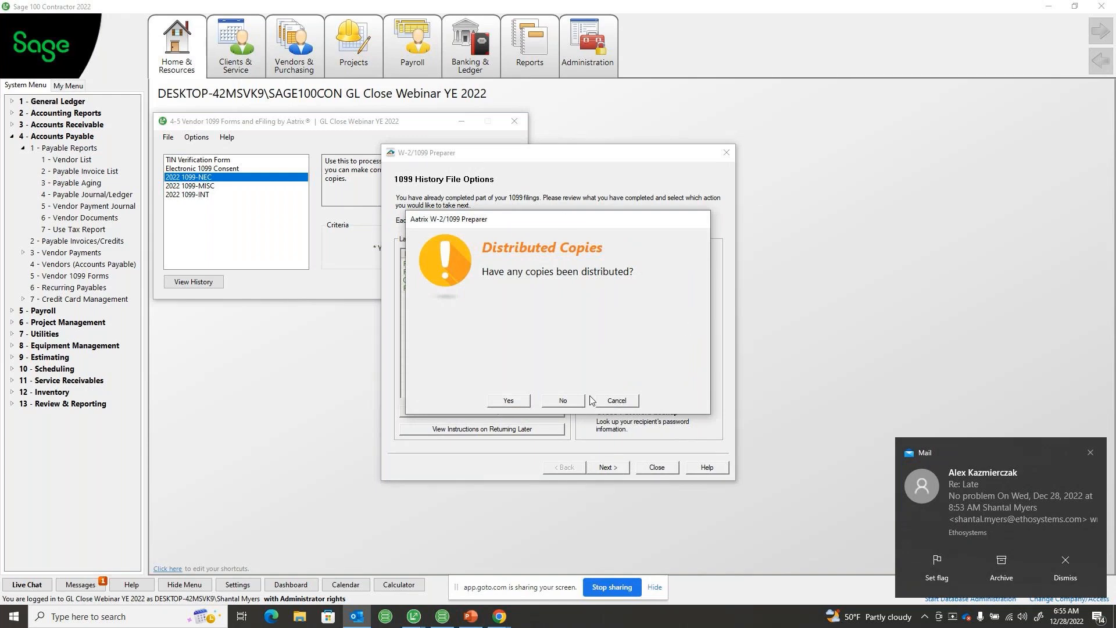
pyautogui.click(509, 400)
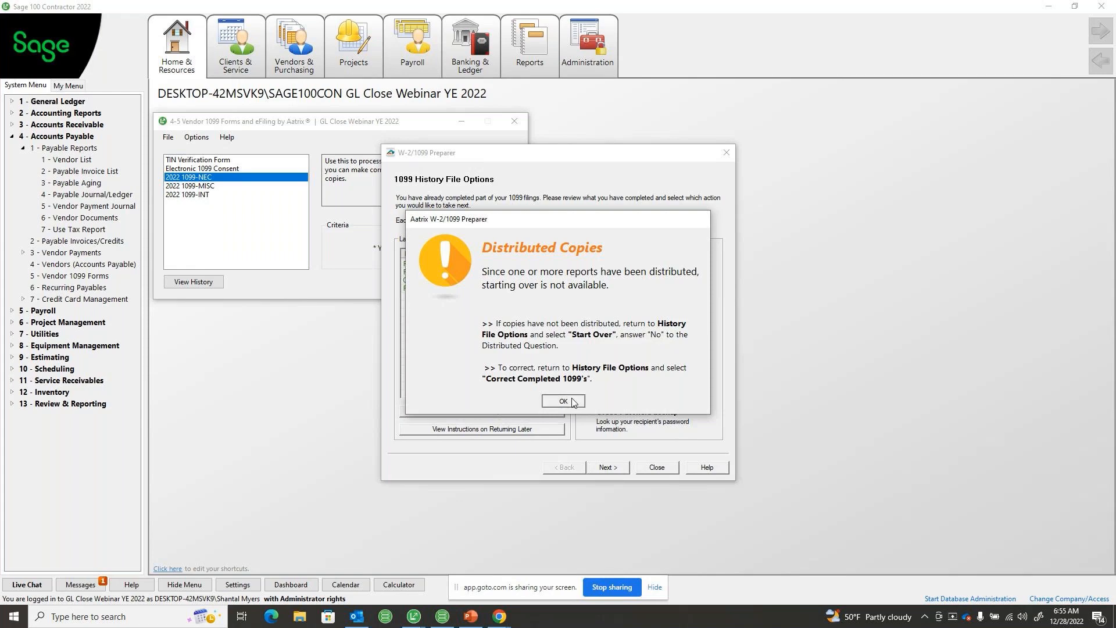
pyautogui.click(547, 401)
# Close the W-2/1099 Preparer and the Vendor 1099 Forms window, and collapse the Accounts Payable tree
pyautogui.click(653, 468)
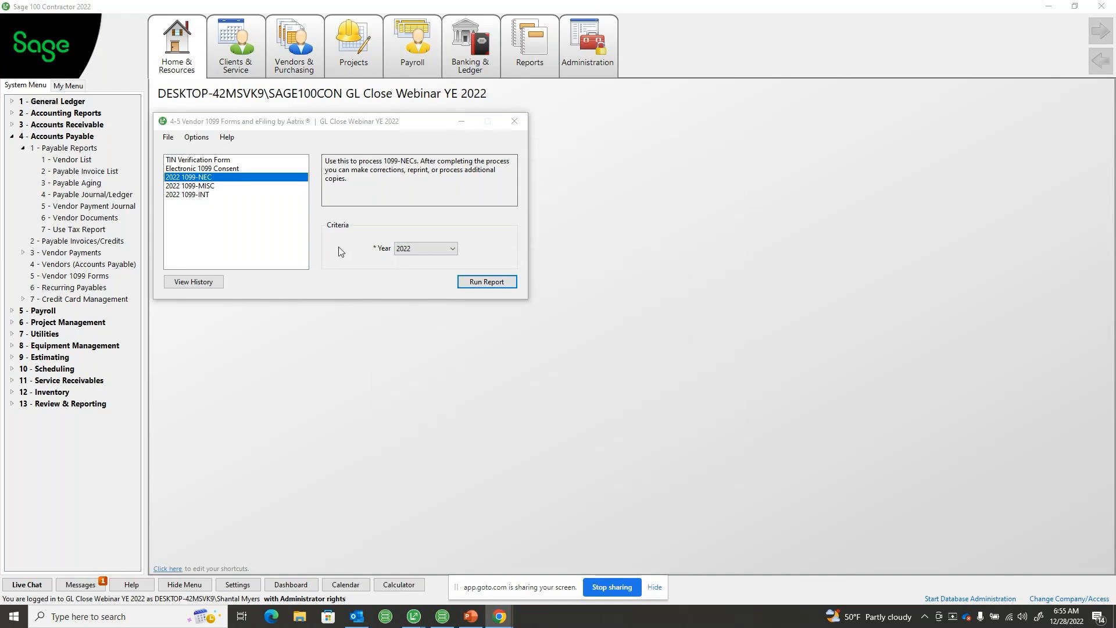
pyautogui.click(513, 122)
pyautogui.click(12, 138)
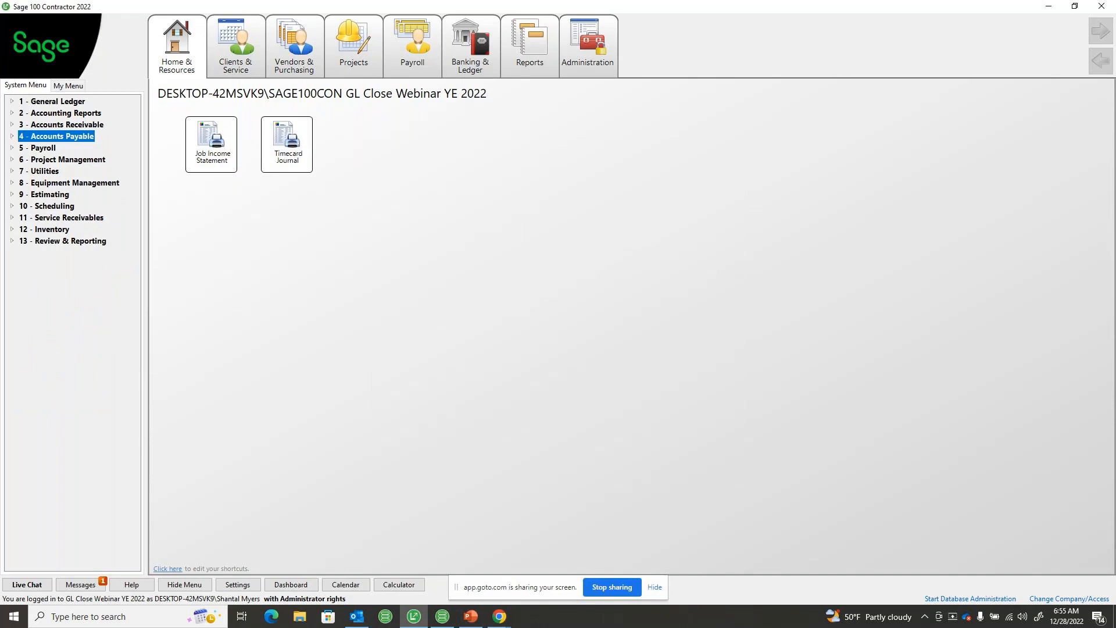
# Switch to the 2022 GL YE presentation in PowerPoint and bring its window into view
pyautogui.hotkey('alt', 'Tab')
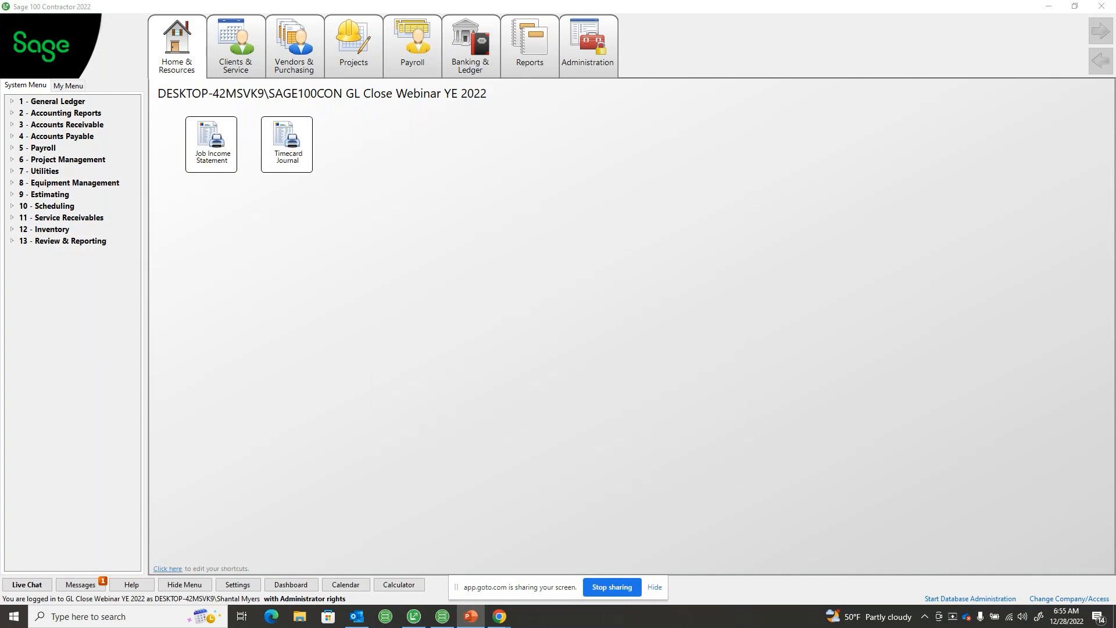
pyautogui.moveTo(1115, 192); pyautogui.dragTo(459, 111)
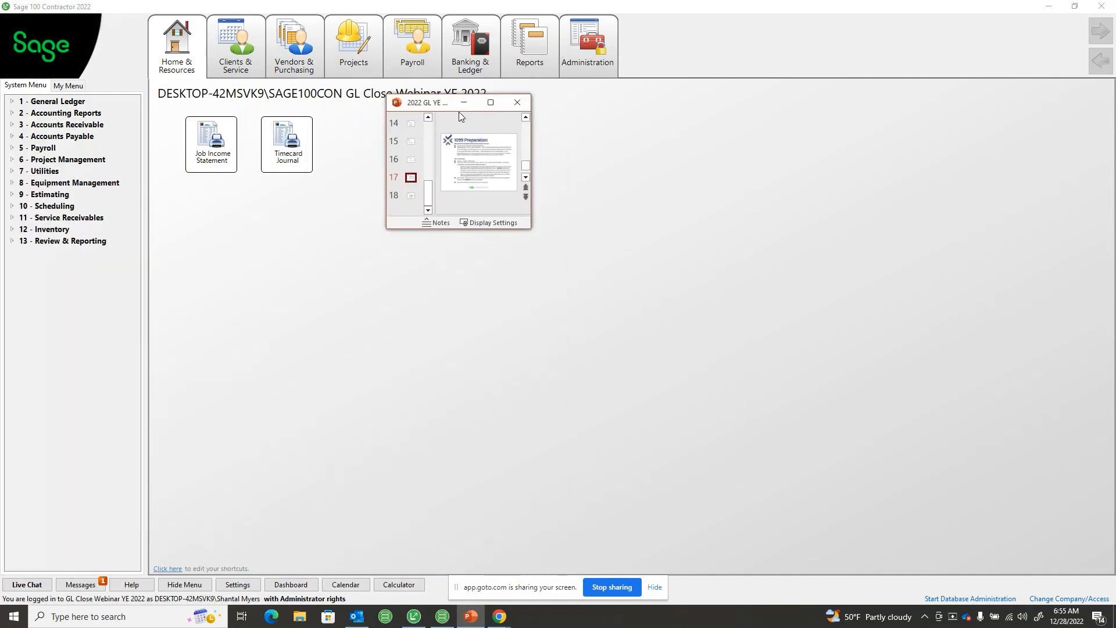